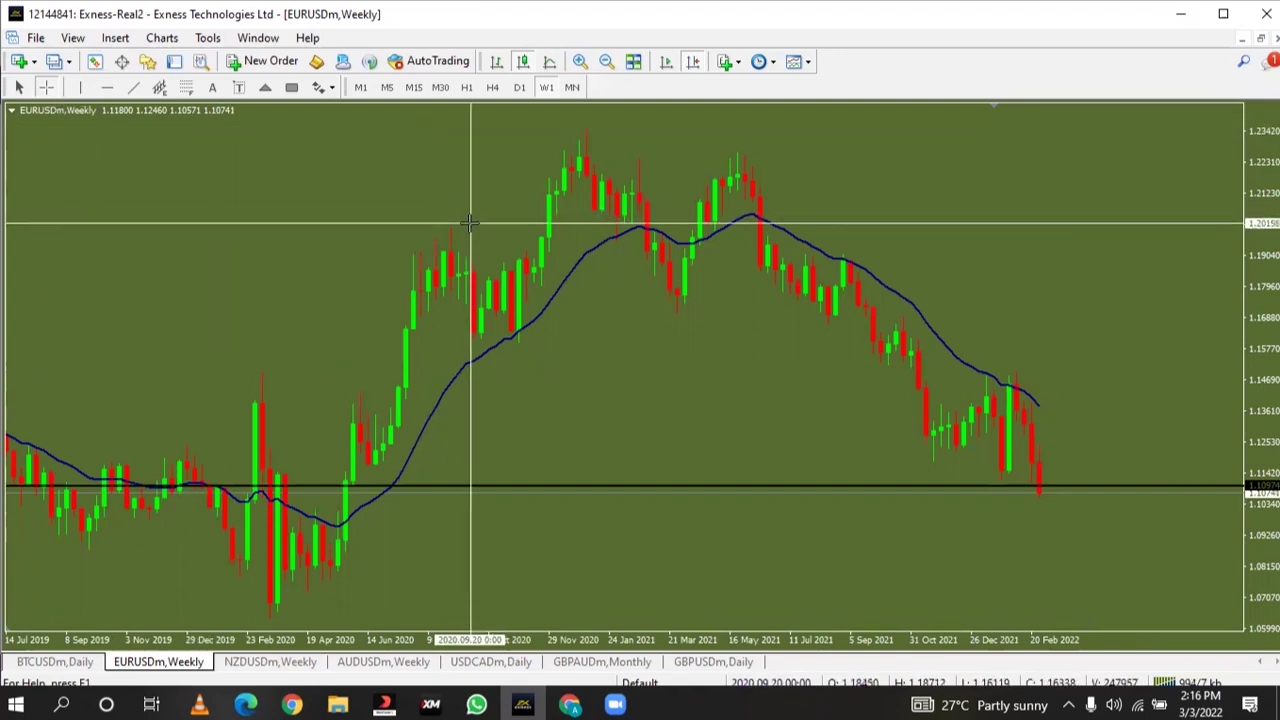
Move the horizontal line up to about 1.21484 and frame the April–June 2021 highs around it with a rectangle
{"action": "left_click", "coordinate": [472, 230]}
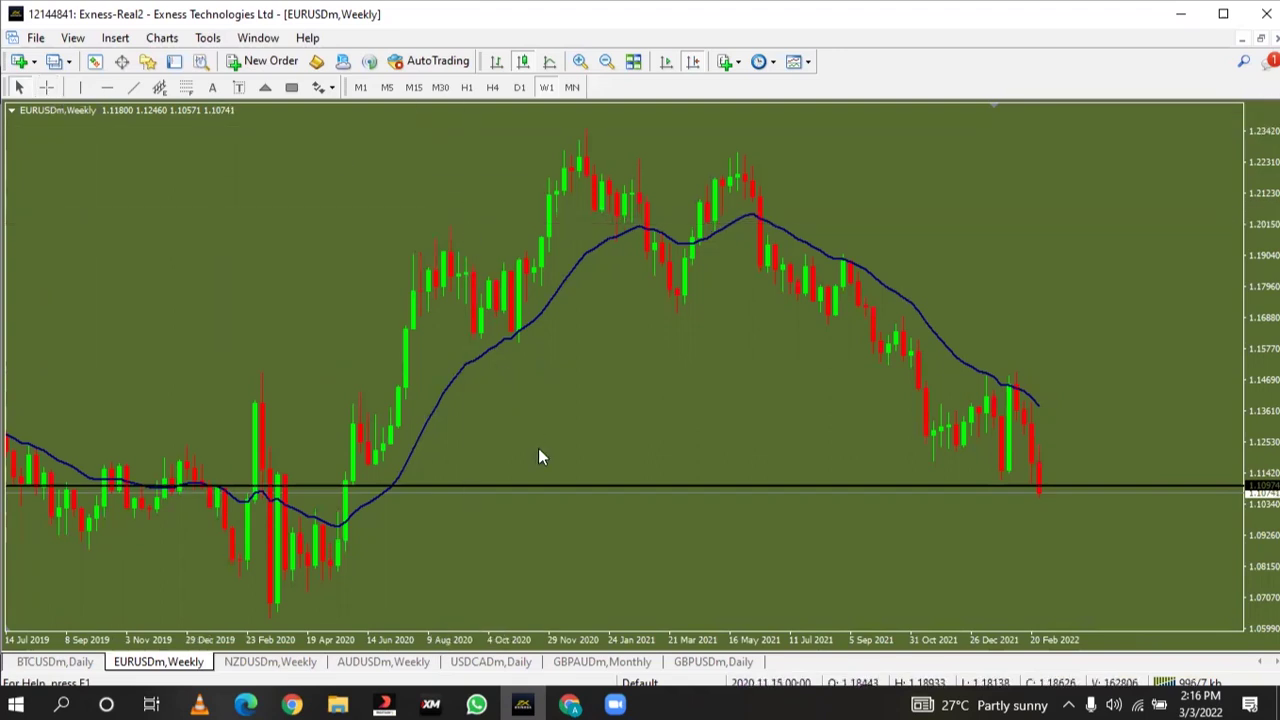
{"action": "left_click_drag", "start_coordinate": [546, 493], "coordinate": [533, 184]}
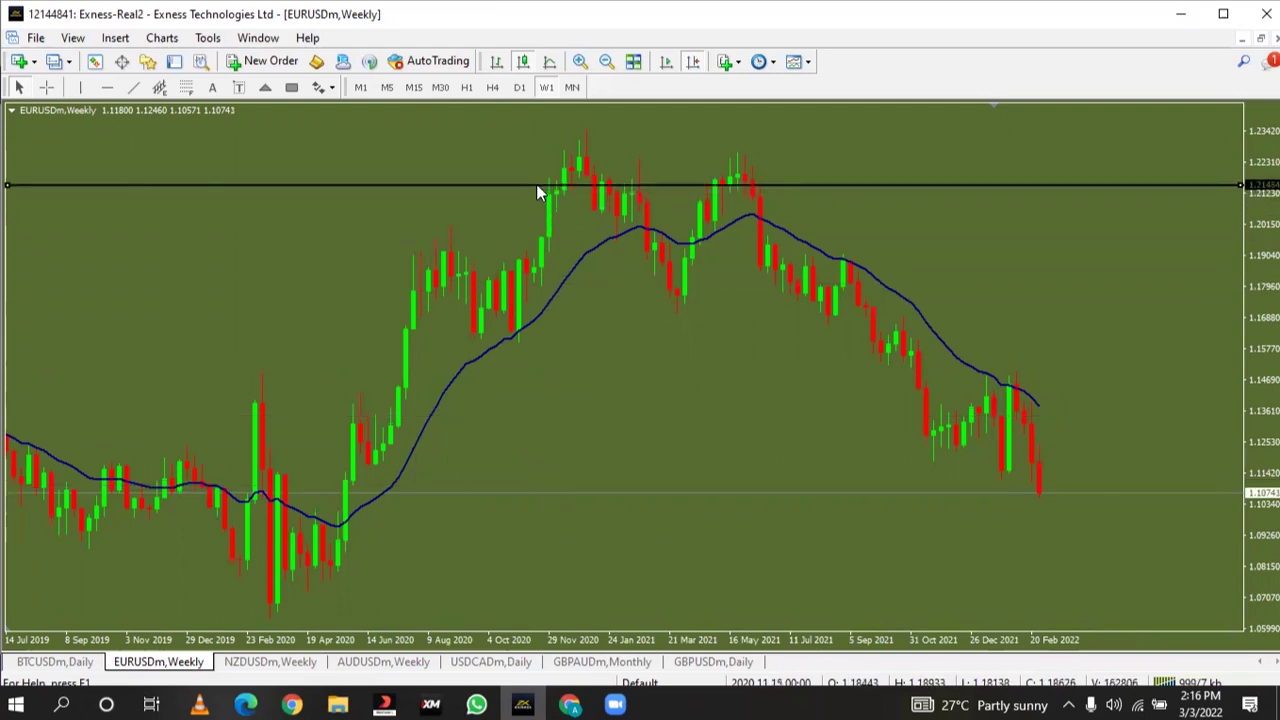
{"action": "left_click", "coordinate": [290, 87]}
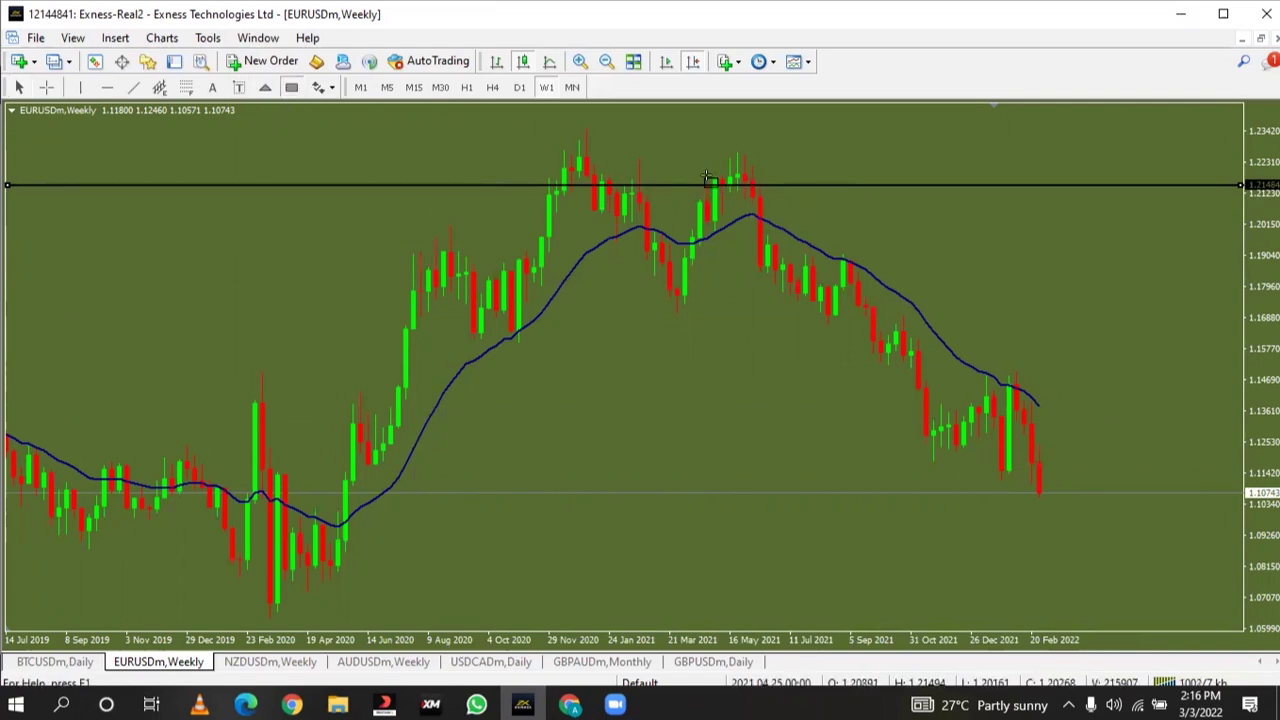
{"action": "left_click_drag", "start_coordinate": [706, 178], "coordinate": [731, 192]}
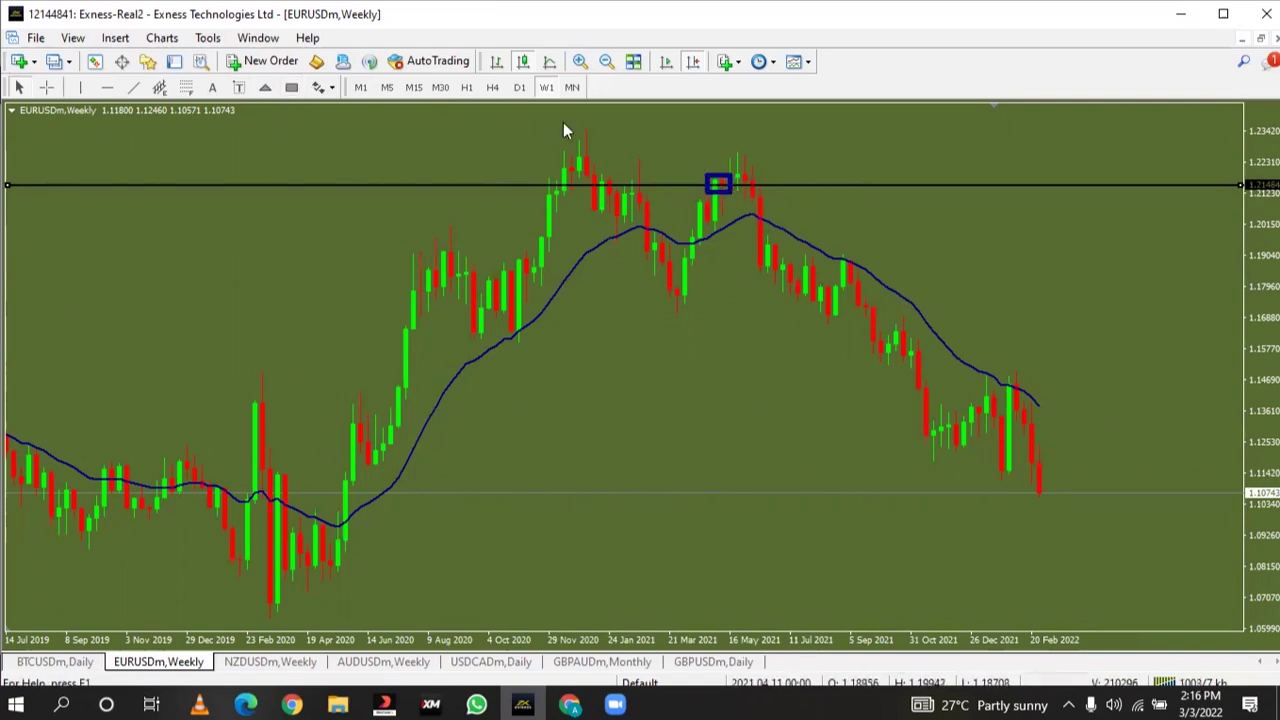
{"action": "left_click_drag", "start_coordinate": [706, 178], "coordinate": [775, 133]}
{"action": "left_click", "coordinate": [738, 166]}
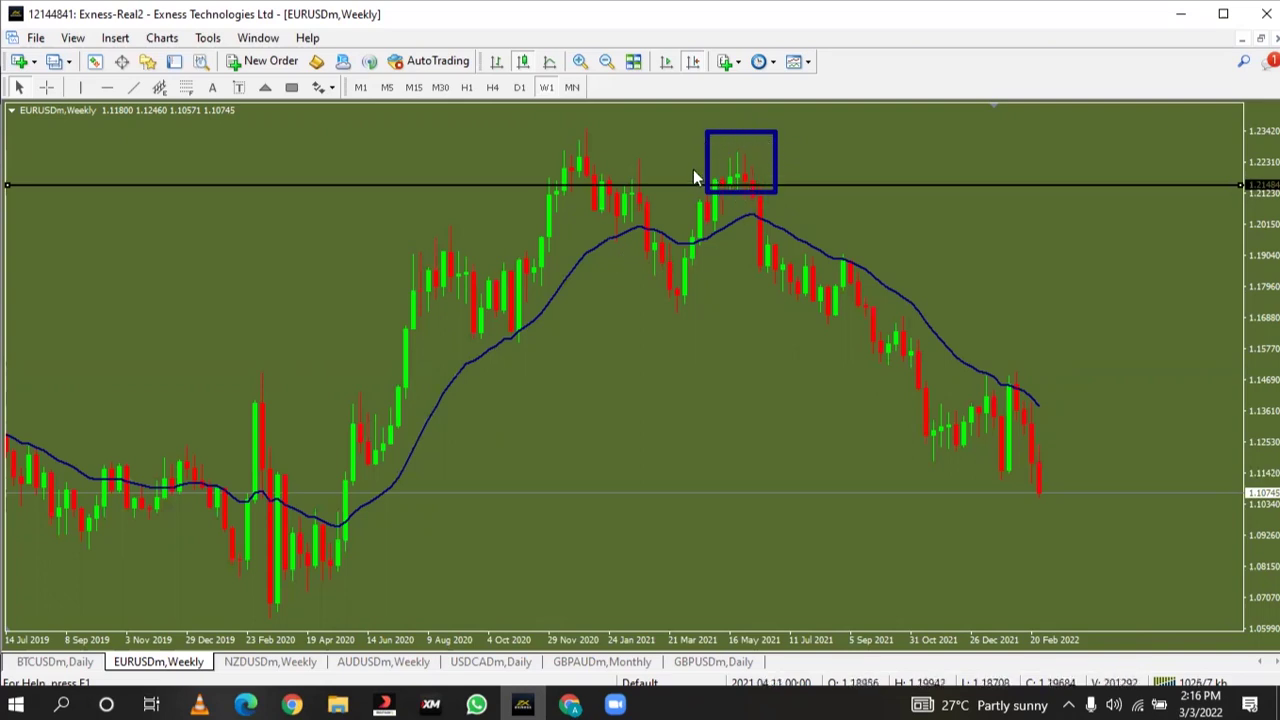
Draw a small rectangle around the June 2019 swing high that pokes above the moving average
{"action": "left_click", "coordinate": [46, 87]}
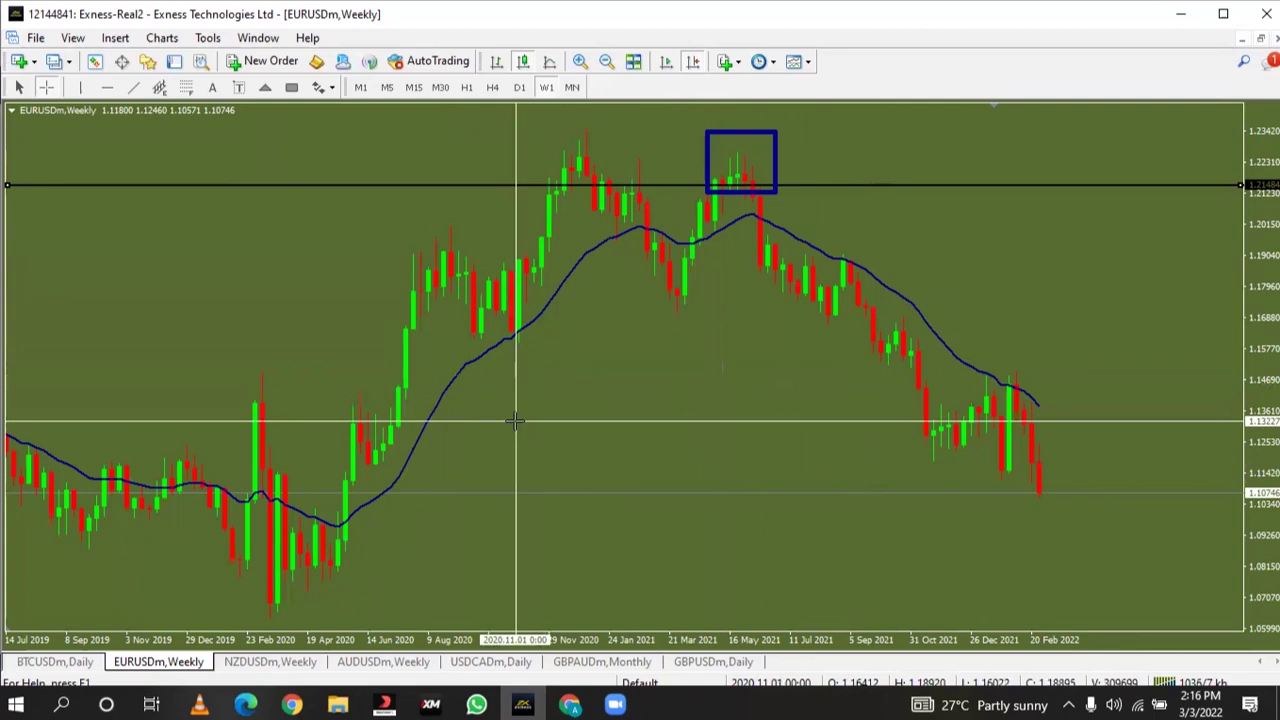
{"action": "scroll", "coordinate": [515, 421], "scroll_direction": "up", "scroll_amount": 2}
{"action": "scroll", "coordinate": [515, 421], "scroll_direction": "up", "scroll_amount": 15}
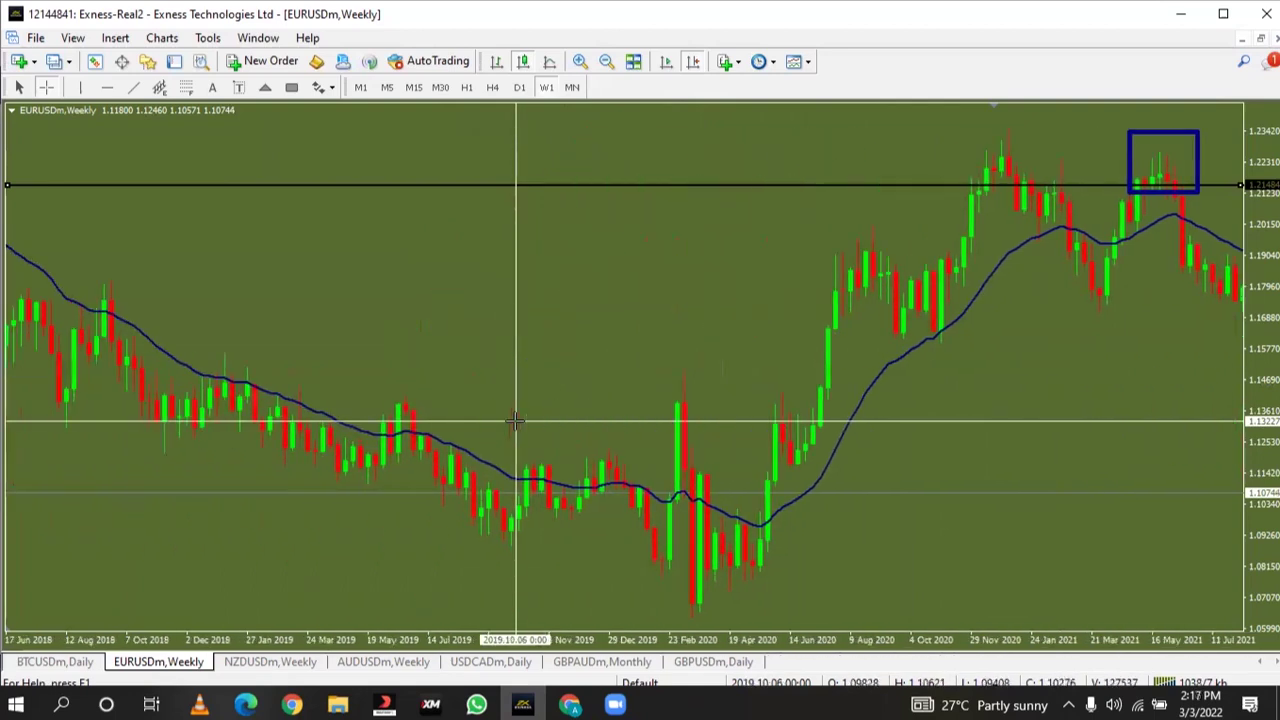
{"action": "scroll", "coordinate": [515, 421], "scroll_direction": "up", "scroll_amount": 2}
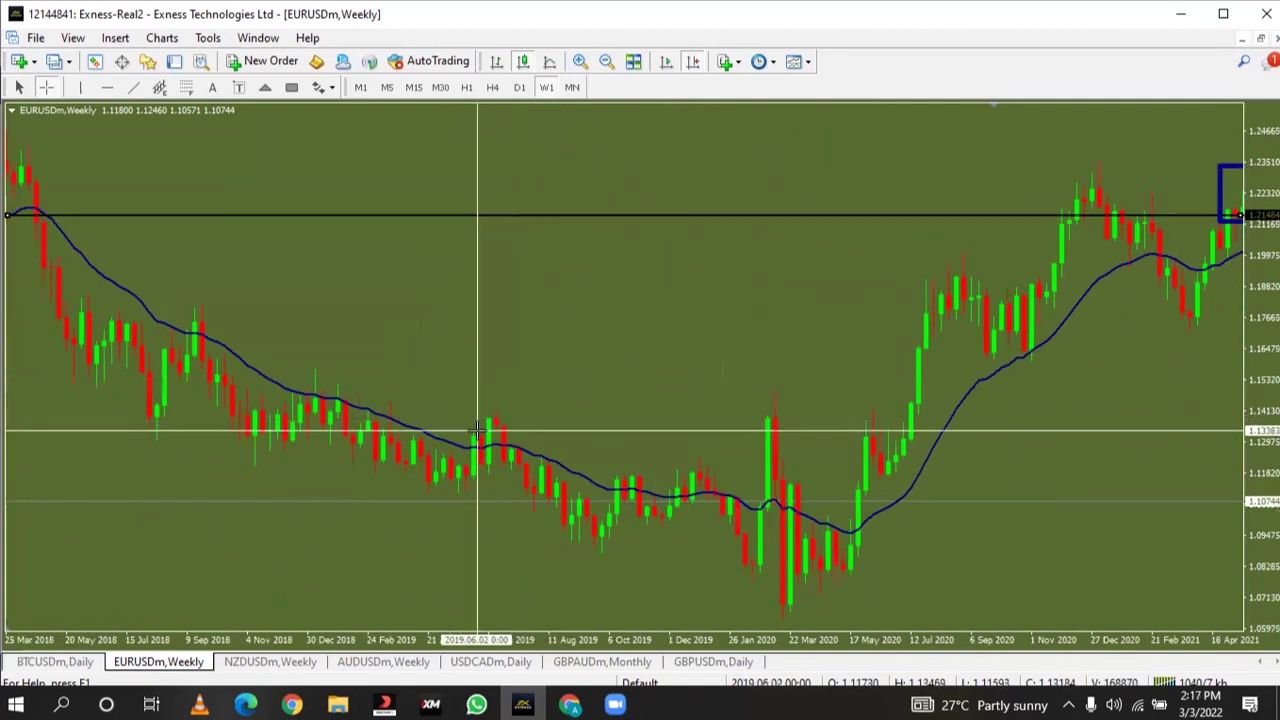
{"action": "key", "text": "Escape"}
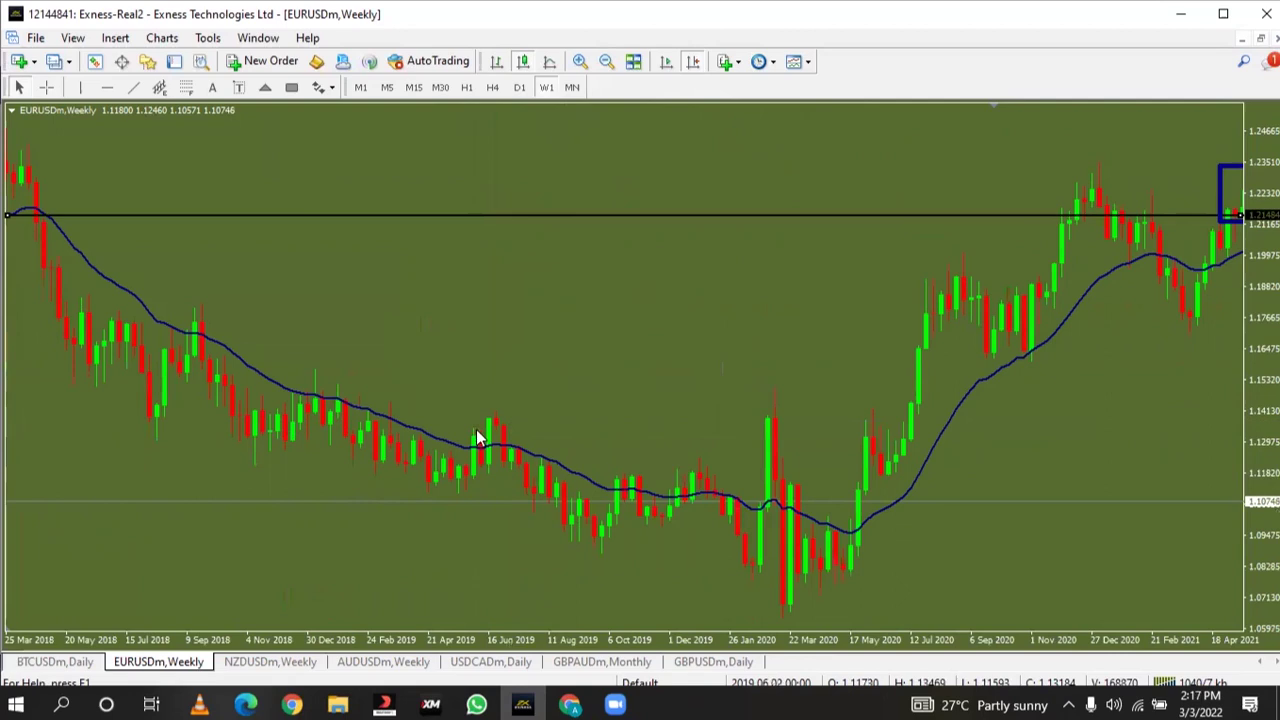
{"action": "left_click", "coordinate": [291, 87]}
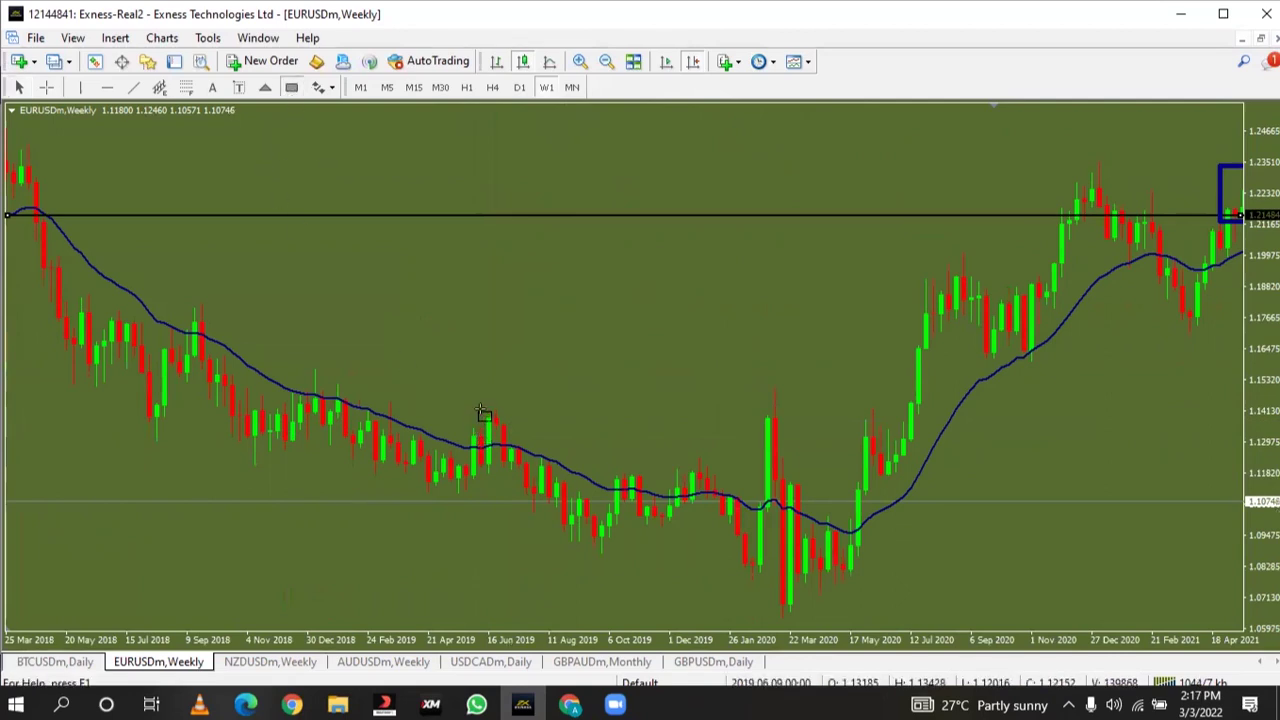
{"action": "left_click_drag", "start_coordinate": [480, 410], "coordinate": [519, 427]}
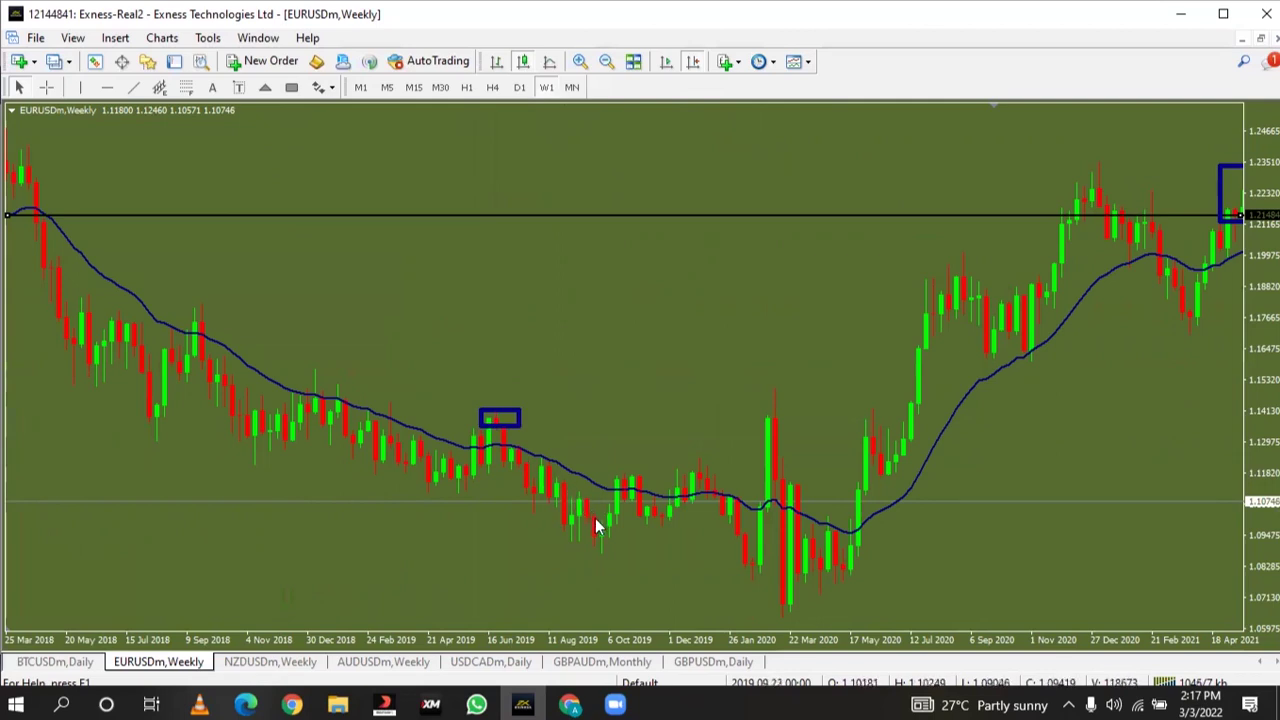
Draw rectangles around the March 2020 spike high and around the lows between May and August 2018
{"action": "left_click", "coordinate": [291, 88]}
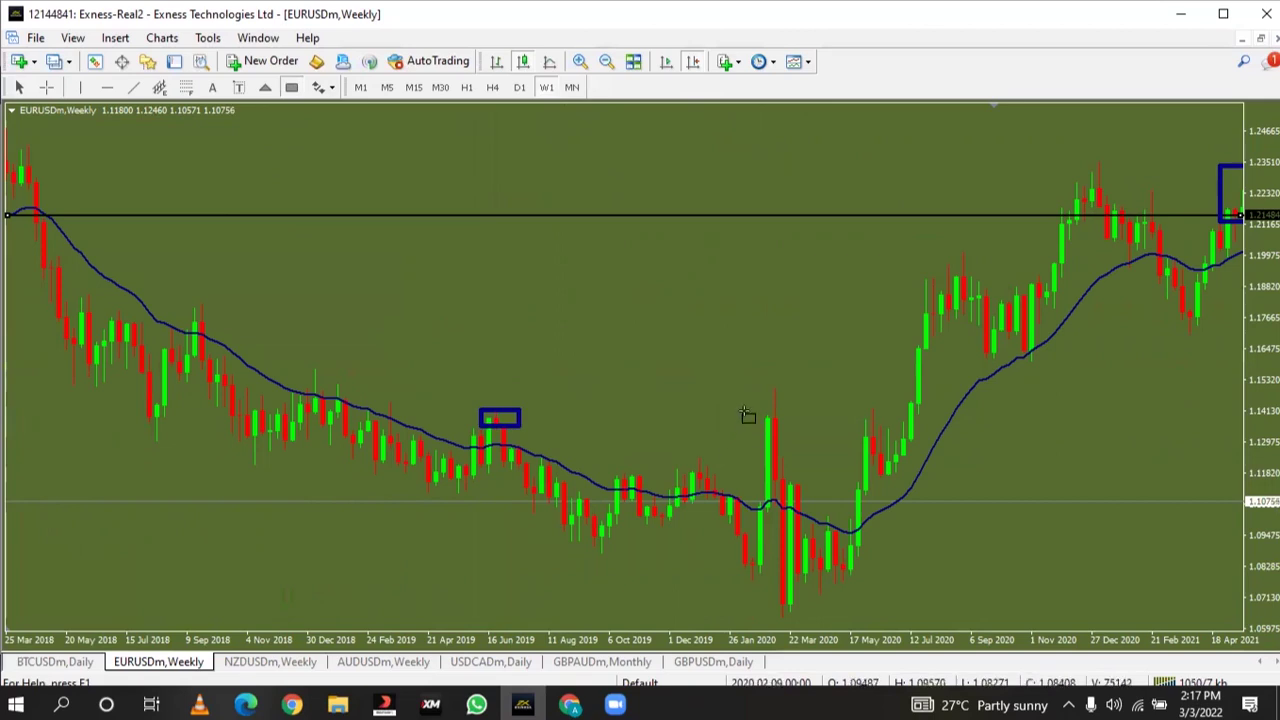
{"action": "left_click_drag", "start_coordinate": [743, 411], "coordinate": [791, 467]}
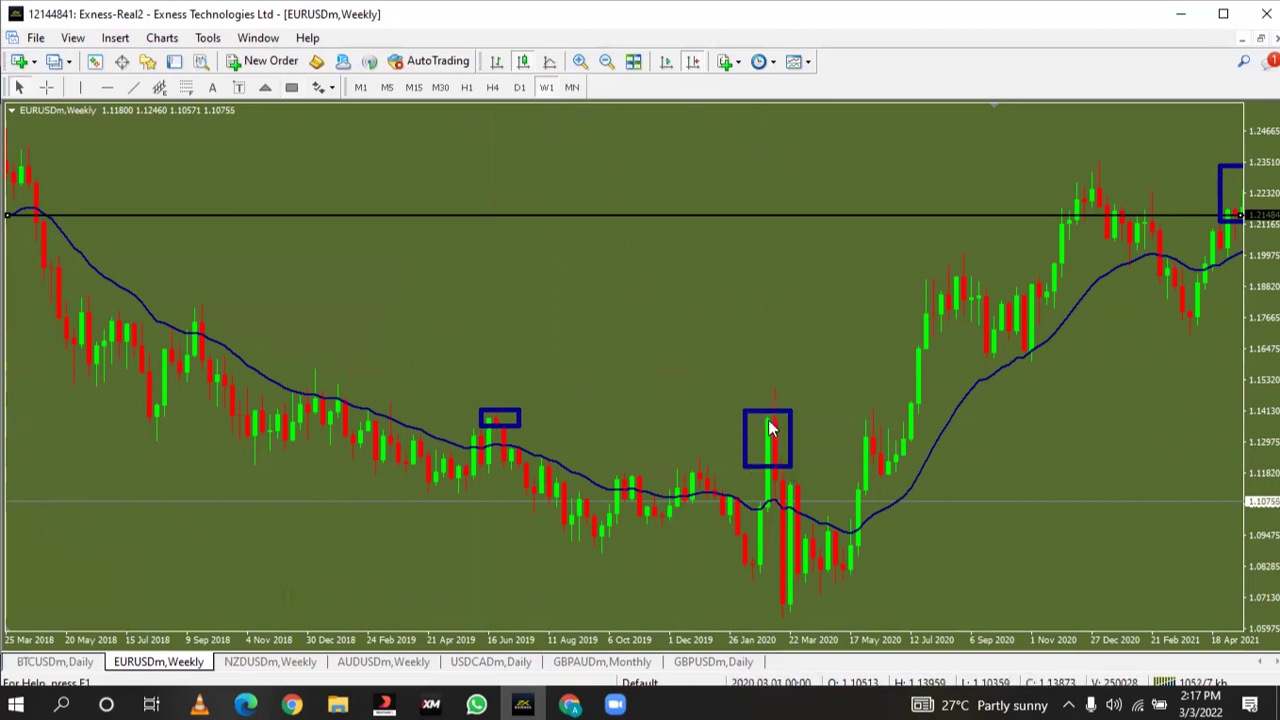
{"action": "left_click_drag", "start_coordinate": [402, 458], "coordinate": [642, 481]}
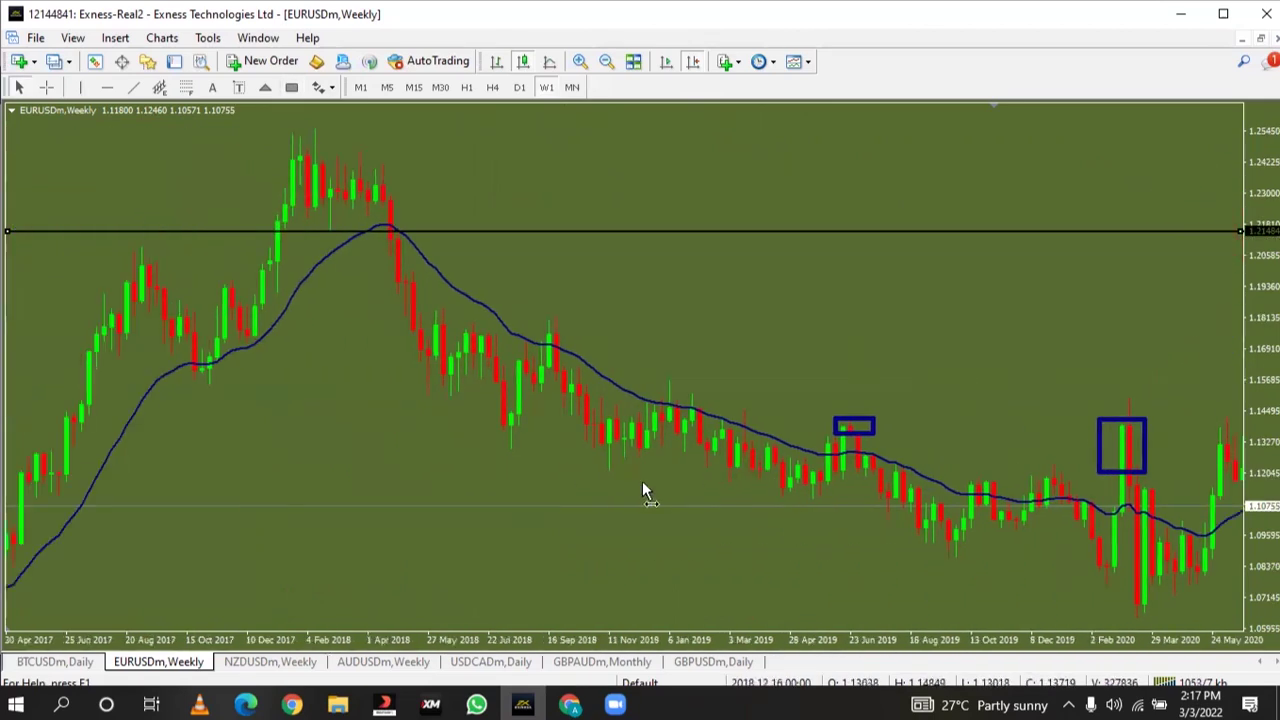
{"action": "left_click", "coordinate": [291, 88]}
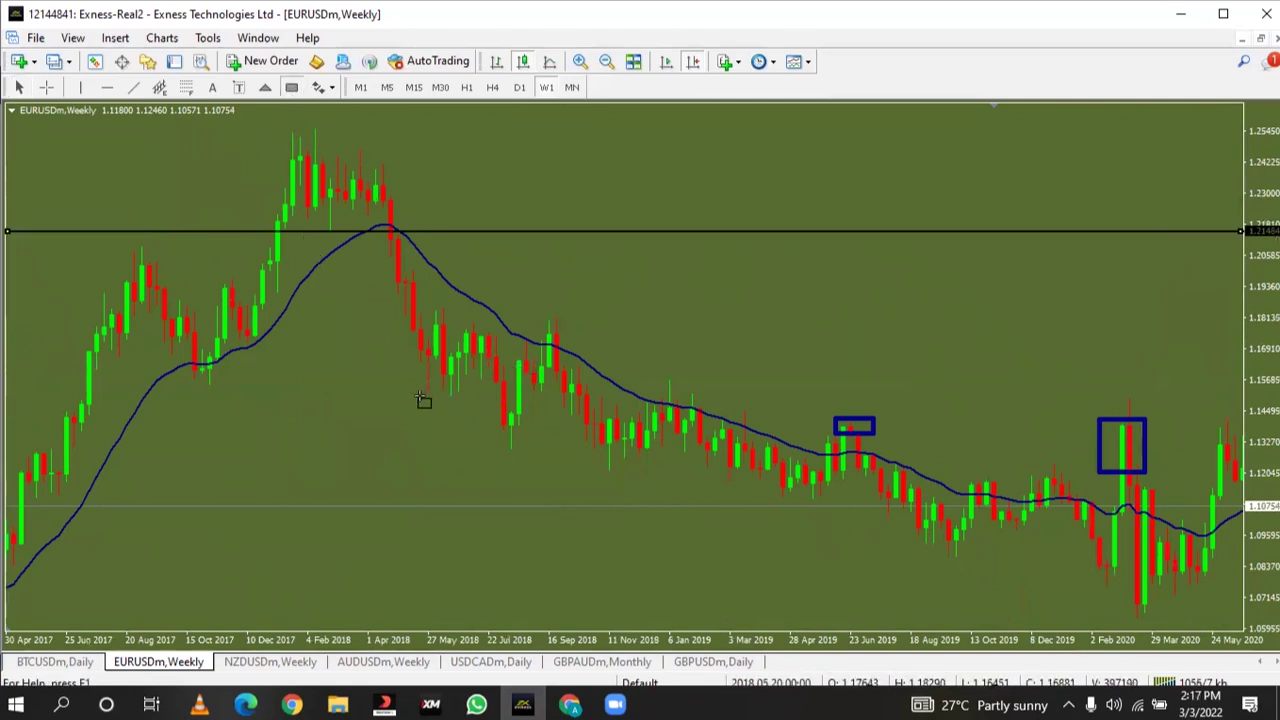
{"action": "left_click_drag", "start_coordinate": [420, 398], "coordinate": [527, 443]}
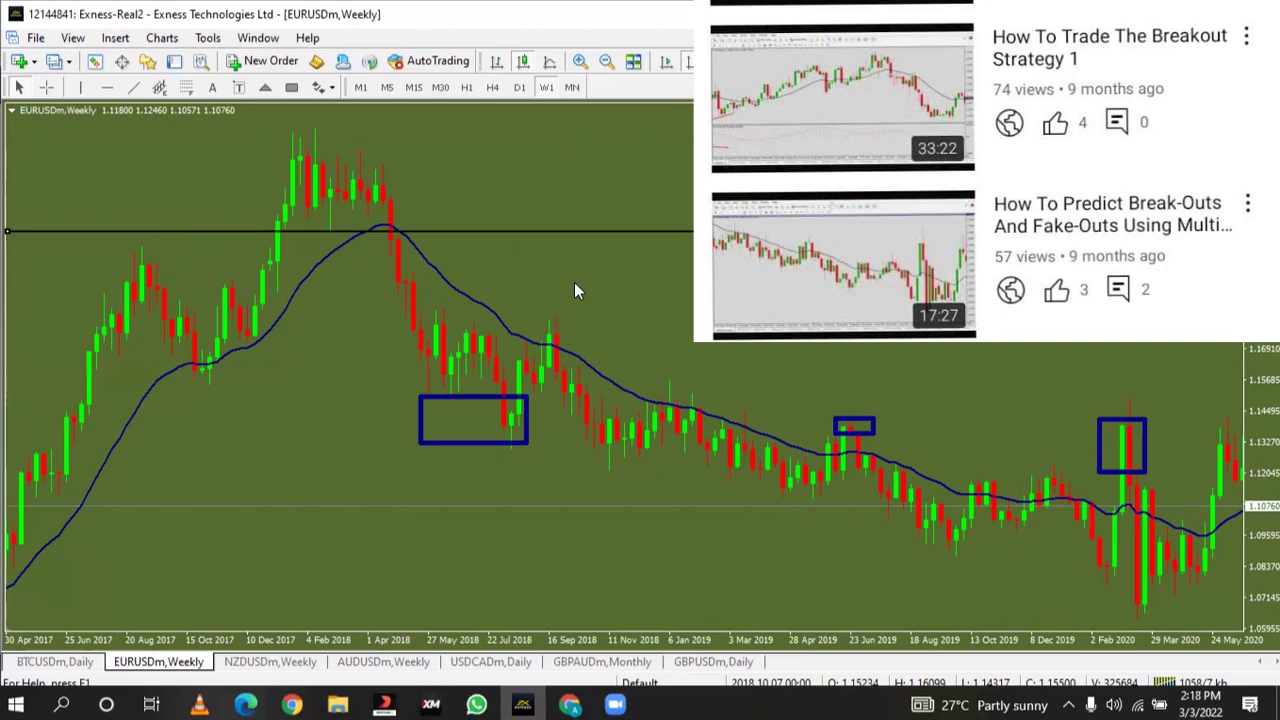
Sketch two freehand zigzag ranges with level lines above the price, one breaking below and ending in a drop, the other ending in a rally
{"action": "scroll", "coordinate": [574, 282], "scroll_direction": "down", "scroll_amount": 3}
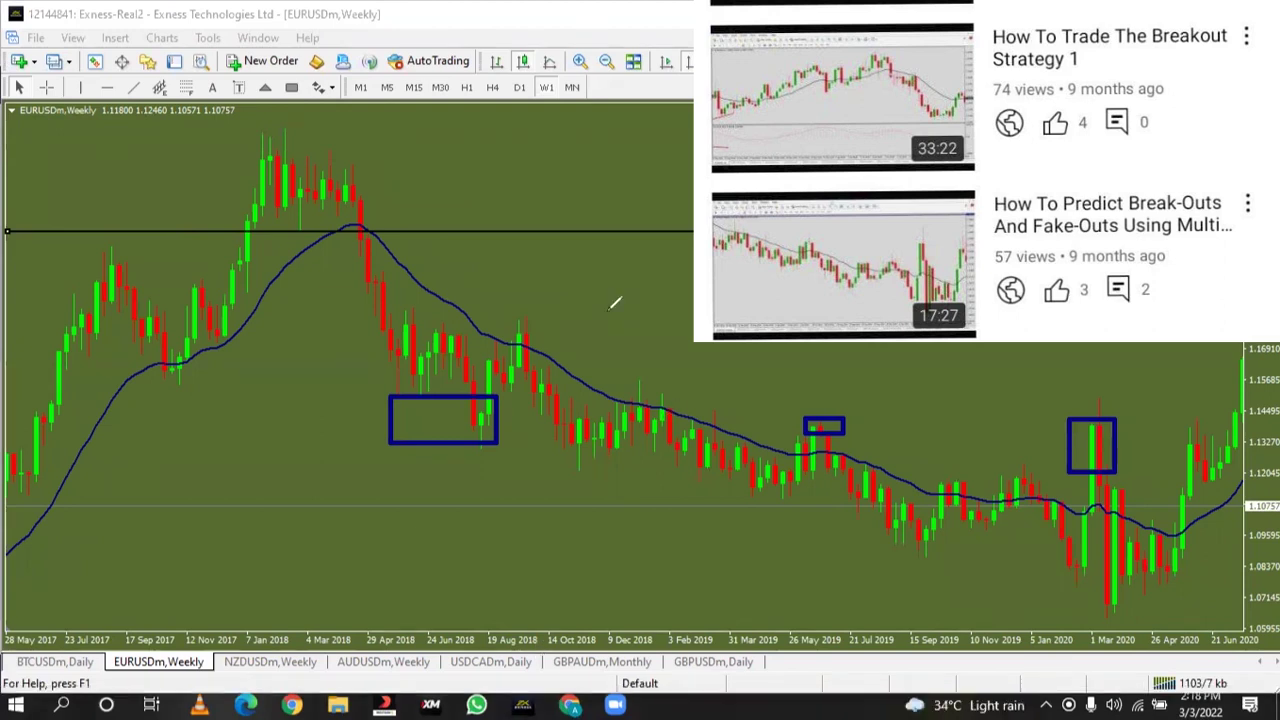
{"action": "mouse_move", "coordinate": [580, 262]}
{"action": "left_mouse_down"}
{"action": "mouse_move", "coordinate": [603, 298]}
{"action": "mouse_move", "coordinate": [620, 258]}
{"action": "mouse_move", "coordinate": [628, 305]}
{"action": "mouse_move", "coordinate": [646, 250]}
{"action": "mouse_move", "coordinate": [648, 296]}
{"action": "mouse_move", "coordinate": [660, 268]}
{"action": "left_mouse_up"}
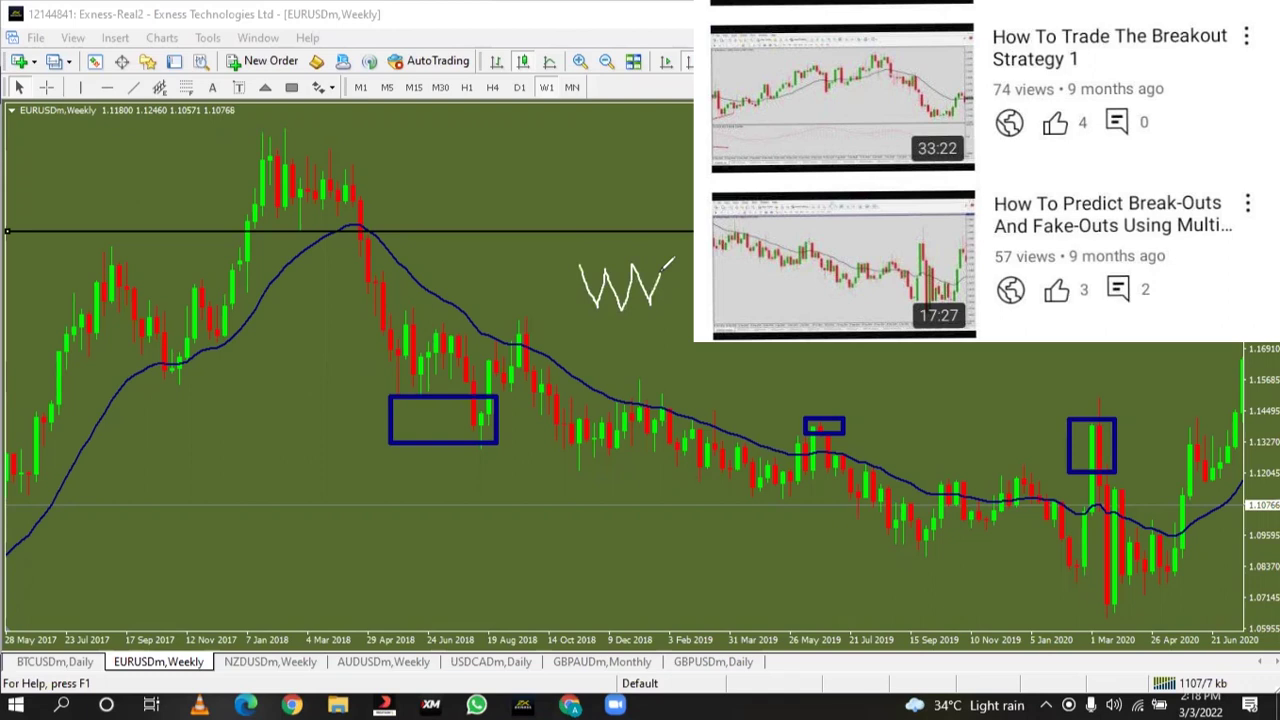
{"action": "mouse_move", "coordinate": [578, 318]}
{"action": "left_mouse_down"}
{"action": "mouse_move", "coordinate": [694, 307]}
{"action": "mouse_move", "coordinate": [662, 262]}
{"action": "mouse_move", "coordinate": [688, 344]}
{"action": "mouse_move", "coordinate": [690, 318]}
{"action": "left_mouse_up"}
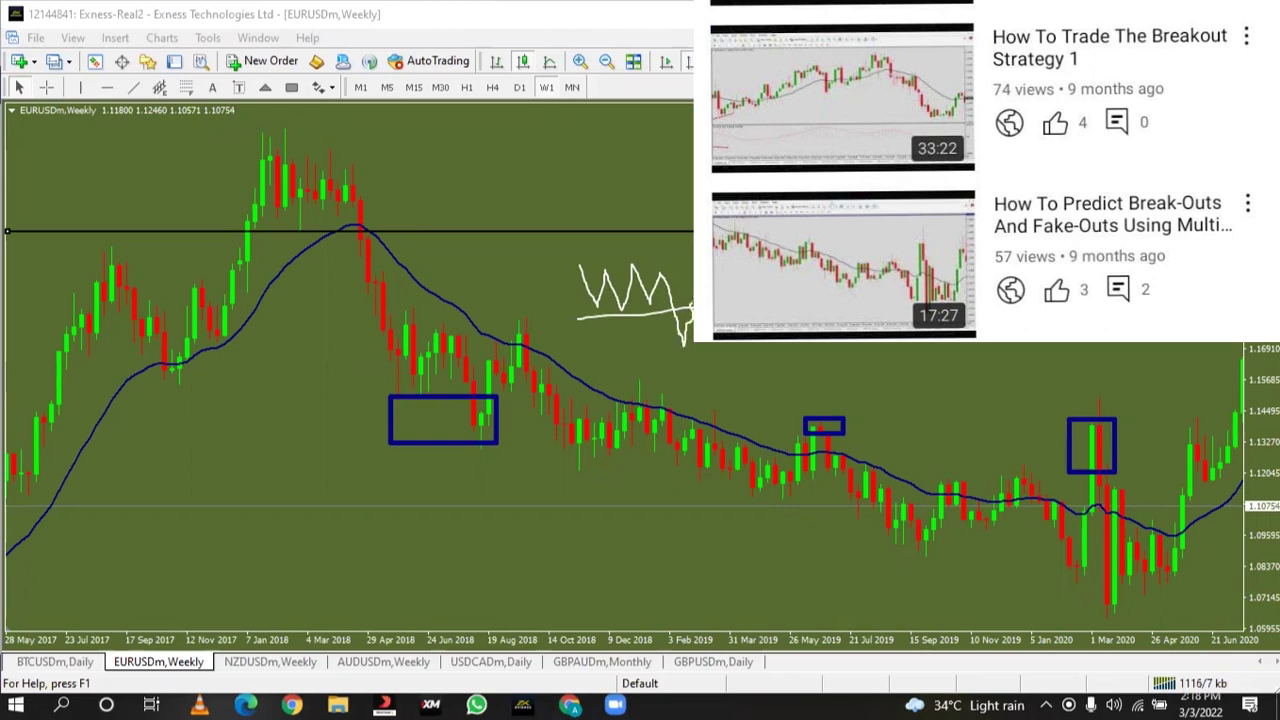
{"action": "left_click_drag", "start_coordinate": [717, 344], "coordinate": [720, 386]}
Annotate the 2018, June 2019 and March 2020 boxed areas with freehand level lines, circles and strokes tracing the move after each breakout
{"action": "left_click_drag", "start_coordinate": [382, 315], "coordinate": [548, 310]}
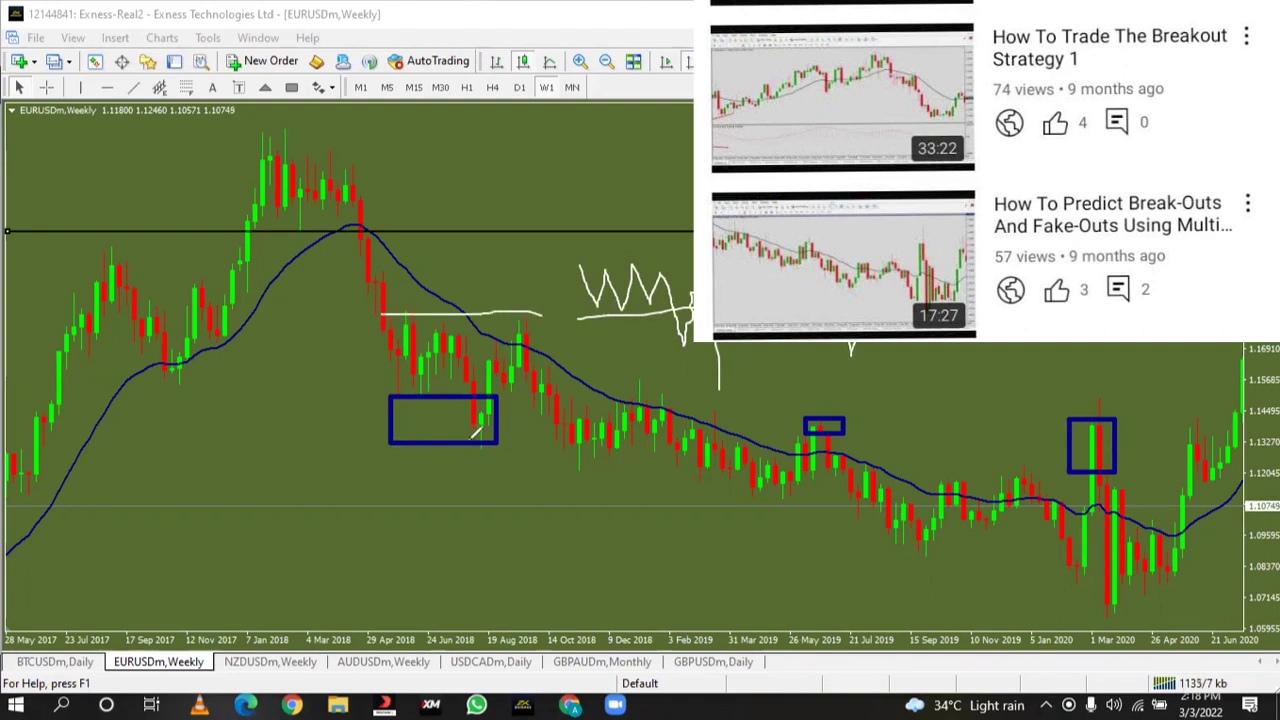
{"action": "mouse_move", "coordinate": [462, 394]}
{"action": "left_mouse_down"}
{"action": "mouse_move", "coordinate": [492, 418]}
{"action": "mouse_move", "coordinate": [480, 382]}
{"action": "mouse_move", "coordinate": [490, 412]}
{"action": "mouse_move", "coordinate": [528, 316]}
{"action": "left_mouse_up"}
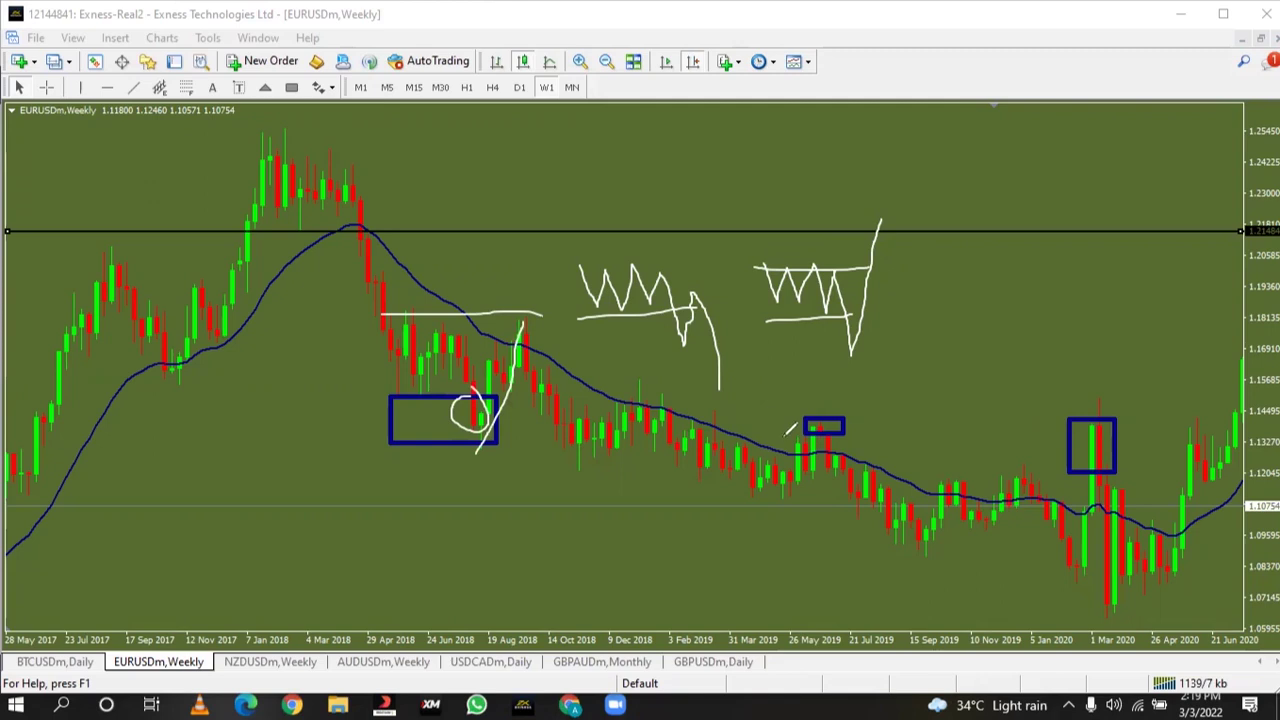
{"action": "left_click_drag", "start_coordinate": [730, 441], "coordinate": [760, 441]}
{"action": "mouse_move", "coordinate": [805, 434]}
{"action": "left_mouse_down"}
{"action": "mouse_move", "coordinate": [848, 428]}
{"action": "mouse_move", "coordinate": [836, 440]}
{"action": "mouse_move", "coordinate": [810, 412]}
{"action": "mouse_move", "coordinate": [822, 406]}
{"action": "mouse_move", "coordinate": [850, 438]}
{"action": "mouse_move", "coordinate": [918, 548]}
{"action": "left_mouse_up"}
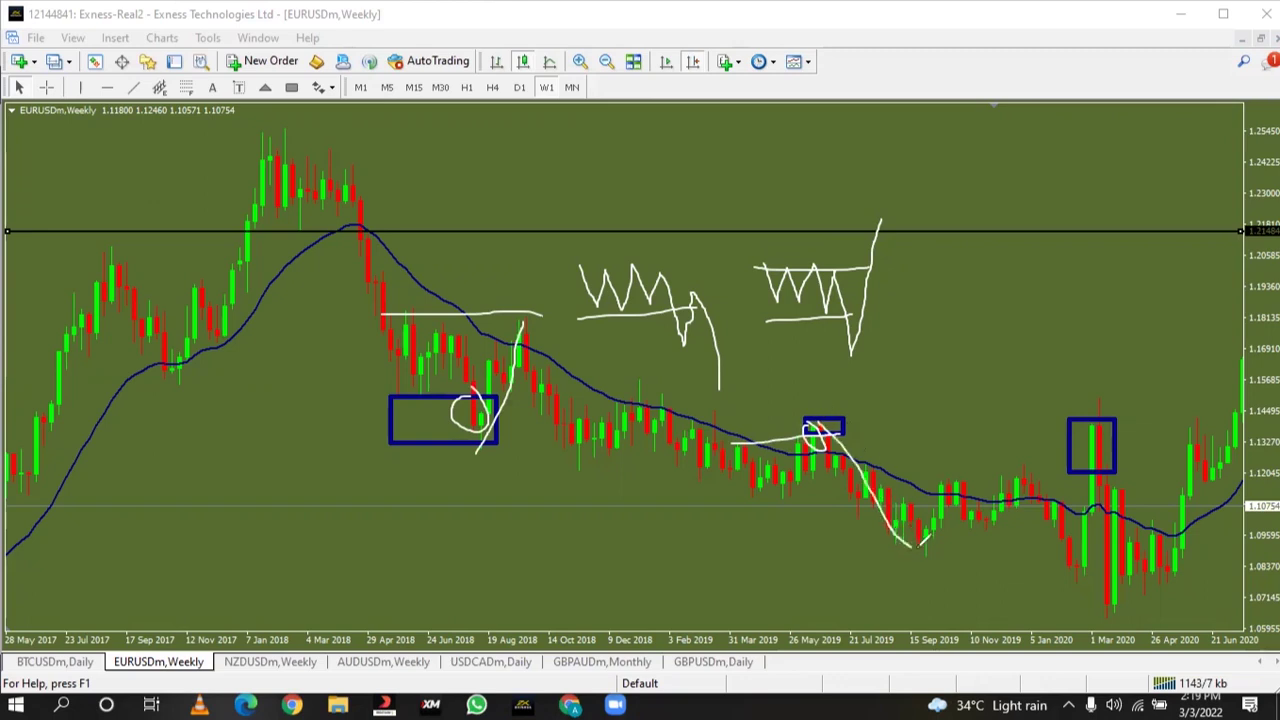
{"action": "mouse_move", "coordinate": [896, 480]}
{"action": "left_mouse_down"}
{"action": "mouse_move", "coordinate": [1112, 448]}
{"action": "mouse_move", "coordinate": [1116, 462]}
{"action": "left_mouse_up"}
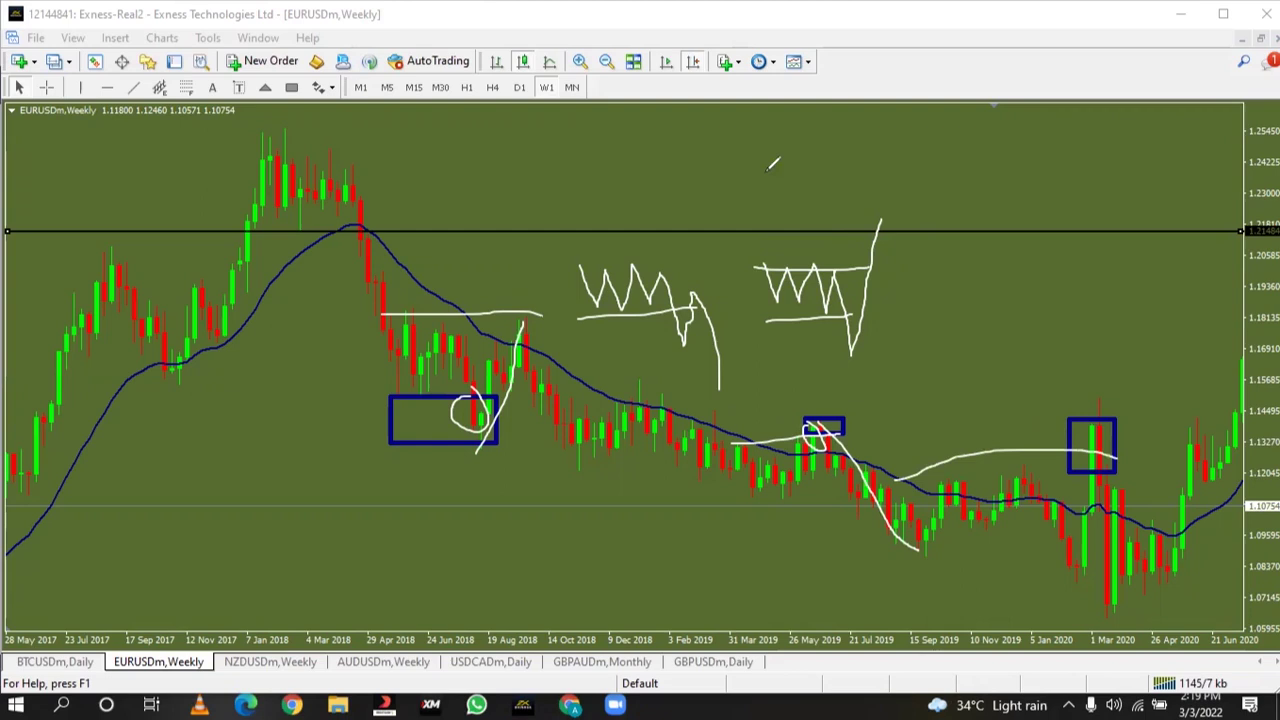
{"action": "mouse_move", "coordinate": [916, 488]}
{"action": "left_mouse_down"}
{"action": "mouse_move", "coordinate": [1112, 452]}
{"action": "mouse_move", "coordinate": [1102, 410]}
{"action": "mouse_move", "coordinate": [1082, 440]}
{"action": "mouse_move", "coordinate": [1104, 458]}
{"action": "mouse_move", "coordinate": [1096, 424]}
{"action": "mouse_move", "coordinate": [1076, 414]}
{"action": "mouse_move", "coordinate": [1116, 490]}
{"action": "mouse_move", "coordinate": [1132, 612]}
{"action": "left_mouse_up"}
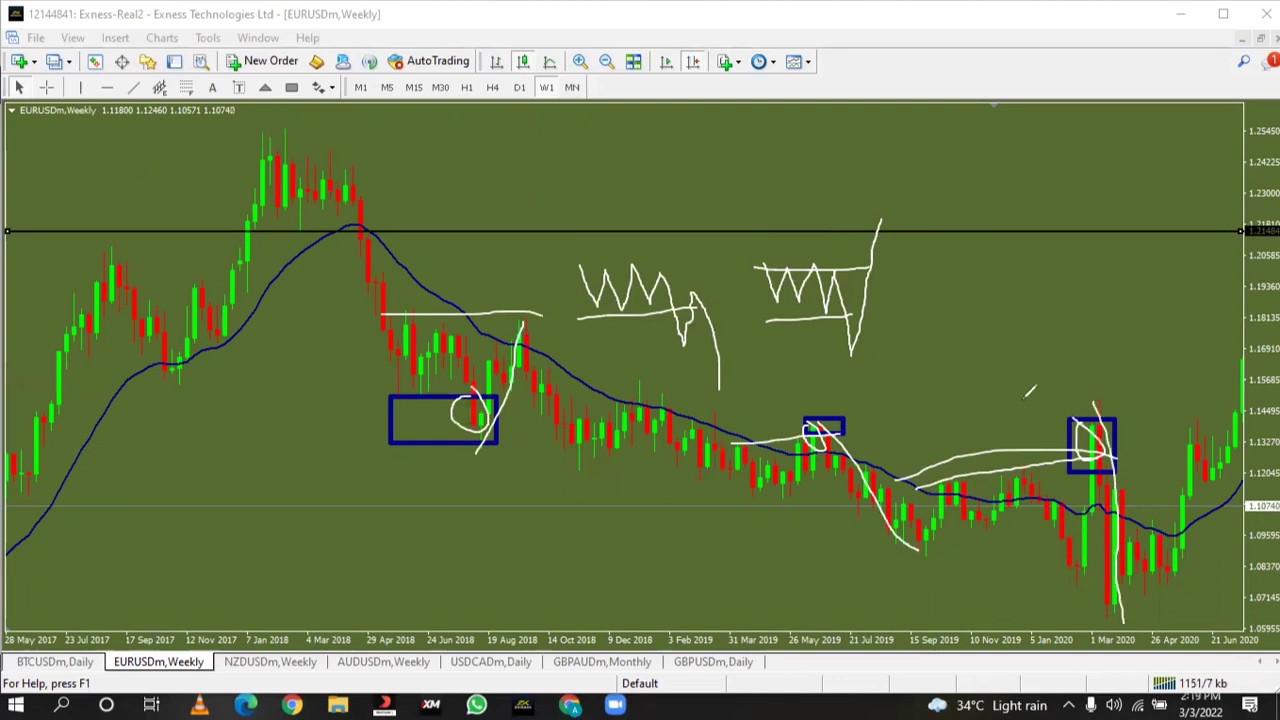
Draw a freehand vertical divider between the two zigzag range sketches
{"action": "left_click_drag", "start_coordinate": [851, 276], "coordinate": [840, 290]}
{"action": "left_click_drag", "start_coordinate": [731, 187], "coordinate": [756, 396]}
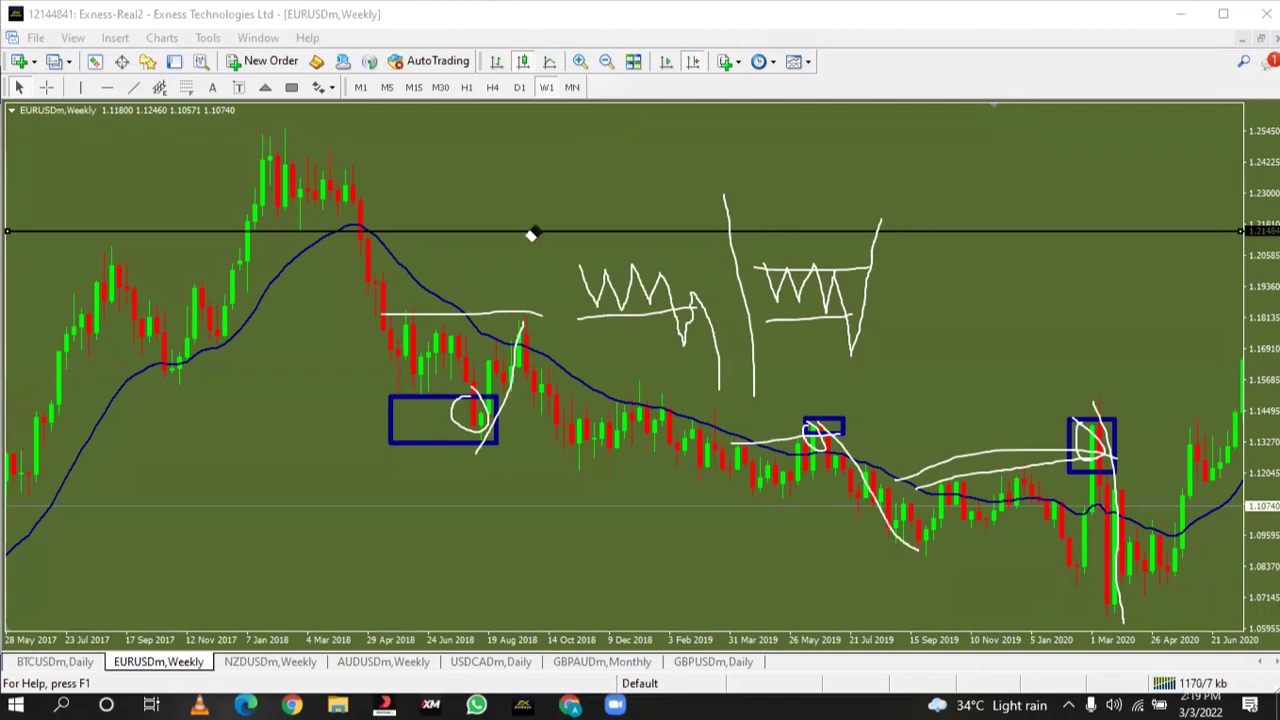
Erase all the freehand annotations from the chart, keeping the rectangles and the horizontal line
{"action": "mouse_move", "coordinate": [513, 249]}
{"action": "left_mouse_down"}
{"action": "mouse_move", "coordinate": [423, 363]}
{"action": "mouse_move", "coordinate": [505, 405]}
{"action": "mouse_move", "coordinate": [487, 426]}
{"action": "left_mouse_up"}
{"action": "mouse_move", "coordinate": [627, 292]}
{"action": "left_mouse_down"}
{"action": "mouse_move", "coordinate": [686, 263]}
{"action": "mouse_move", "coordinate": [683, 343]}
{"action": "mouse_move", "coordinate": [723, 366]}
{"action": "left_mouse_up"}
{"action": "mouse_move", "coordinate": [714, 199]}
{"action": "left_mouse_down"}
{"action": "mouse_move", "coordinate": [779, 361]}
{"action": "mouse_move", "coordinate": [779, 430]}
{"action": "mouse_move", "coordinate": [887, 191]}
{"action": "mouse_move", "coordinate": [823, 494]}
{"action": "mouse_move", "coordinate": [909, 457]}
{"action": "mouse_move", "coordinate": [1020, 457]}
{"action": "mouse_move", "coordinate": [1083, 440]}
{"action": "mouse_move", "coordinate": [1106, 537]}
{"action": "left_mouse_up"}
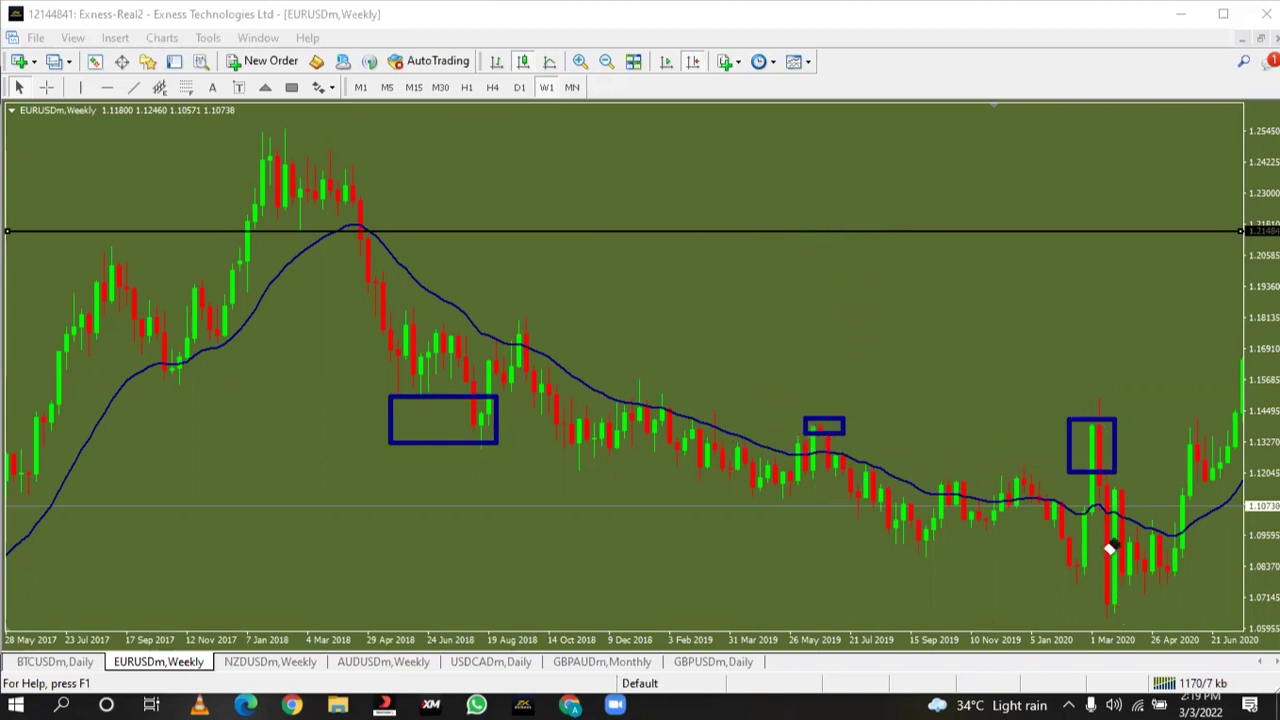
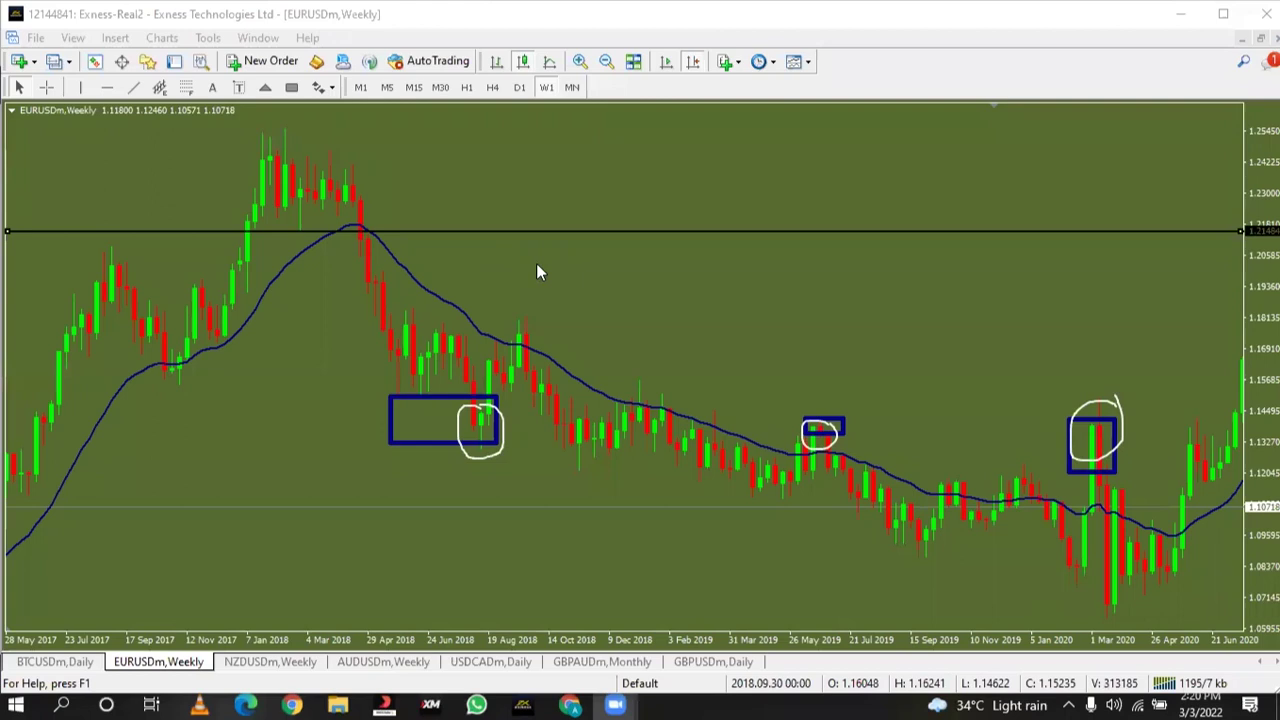
{"action": "left_click_drag", "start_coordinate": [536, 263], "coordinate": [372, 284]}
{"action": "scroll", "coordinate": [476, 265], "scroll_direction": "down", "scroll_amount": 4}
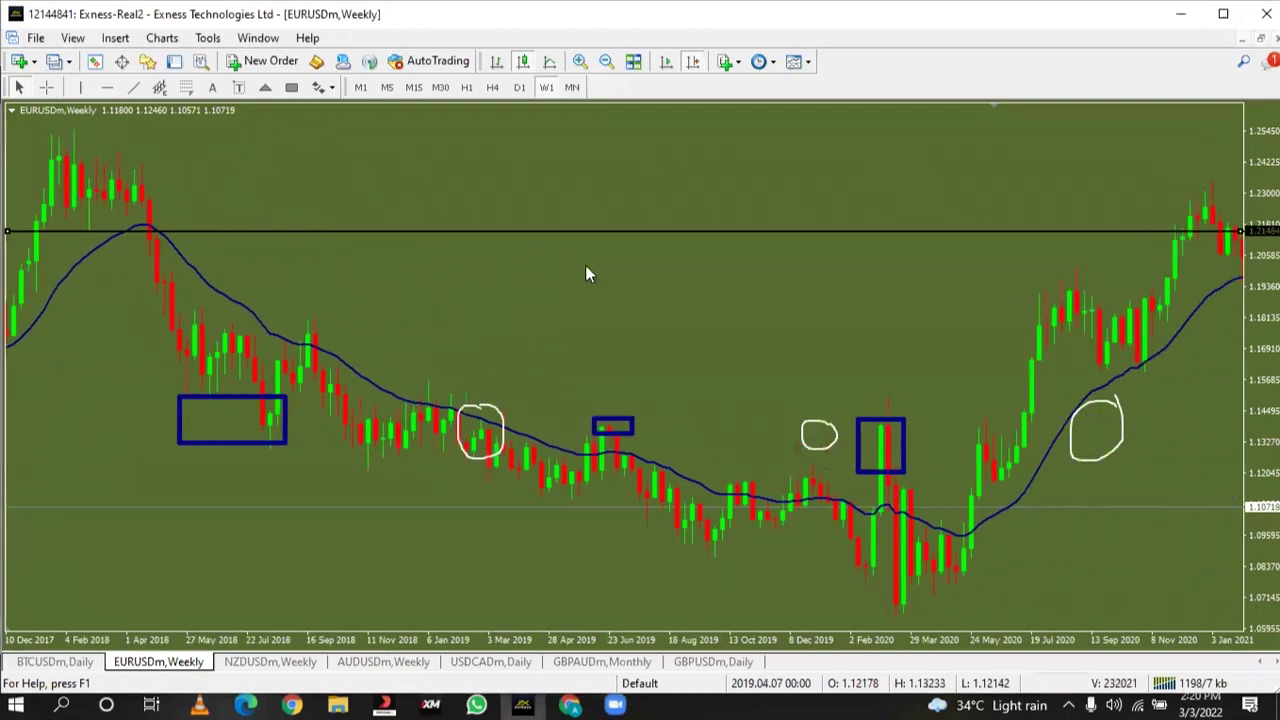
{"action": "left_click_drag", "start_coordinate": [634, 290], "coordinate": [916, 340]}
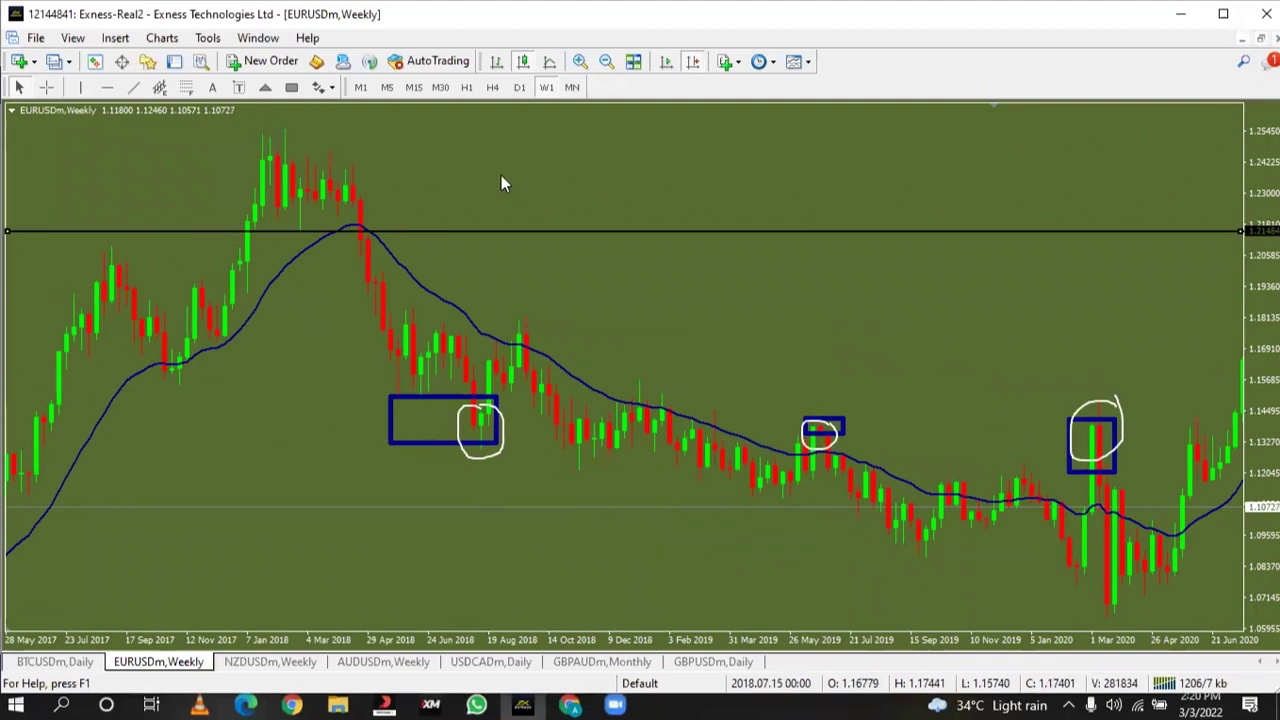
Draw two freehand pointer lines from the circled 2018 low, one down to the earlier dates and one down to the later dates
{"action": "key", "text": "ctrl+shift+p"}
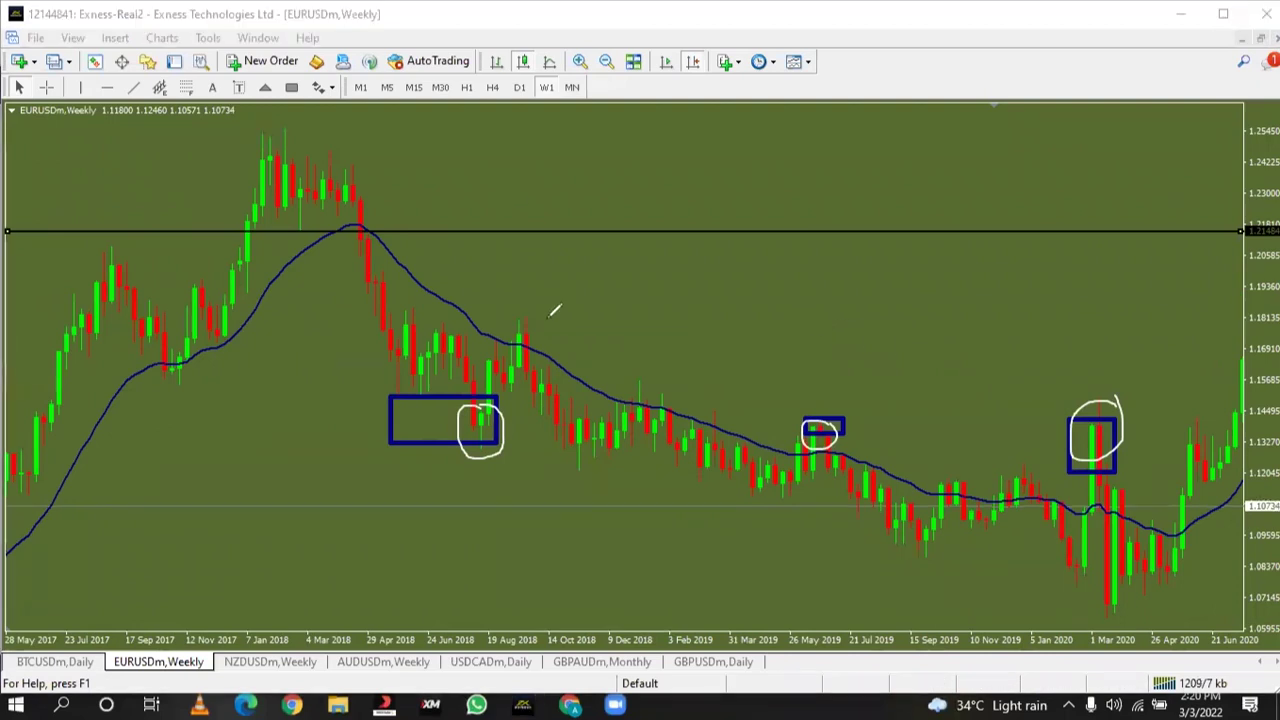
{"action": "left_click_drag", "start_coordinate": [489, 400], "coordinate": [348, 459]}
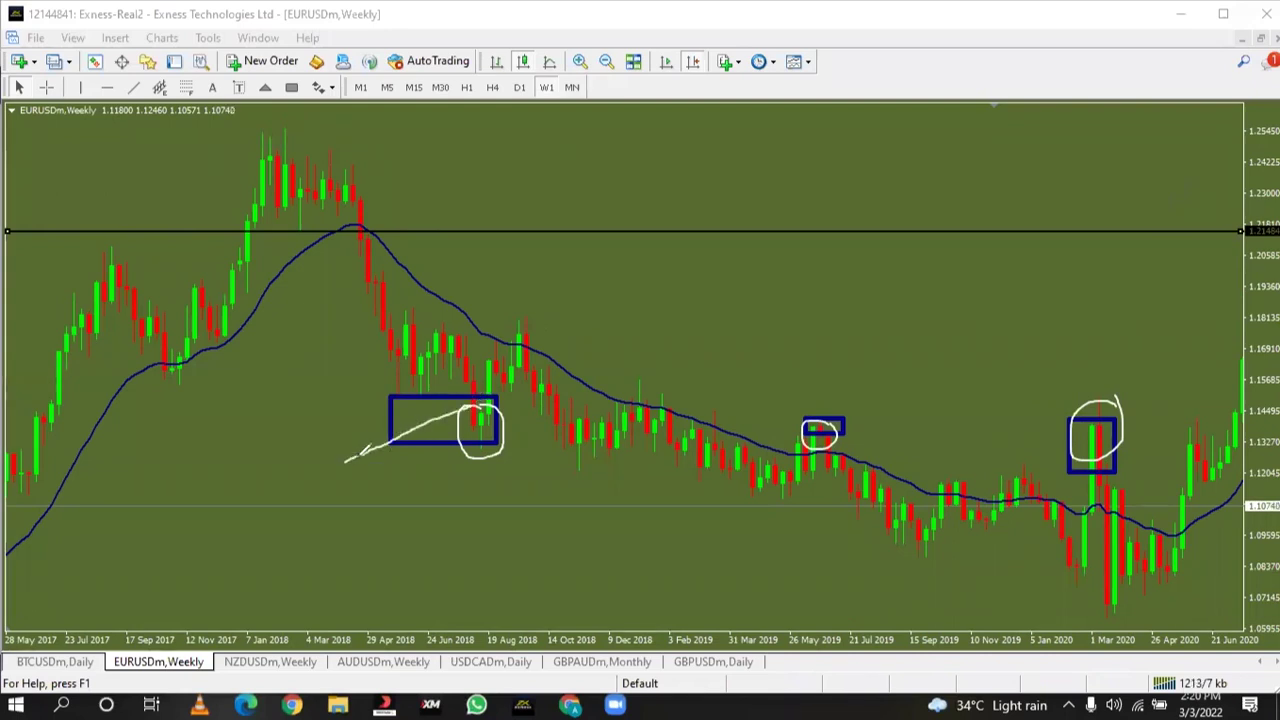
{"action": "left_click_drag", "start_coordinate": [488, 425], "coordinate": [516, 505]}
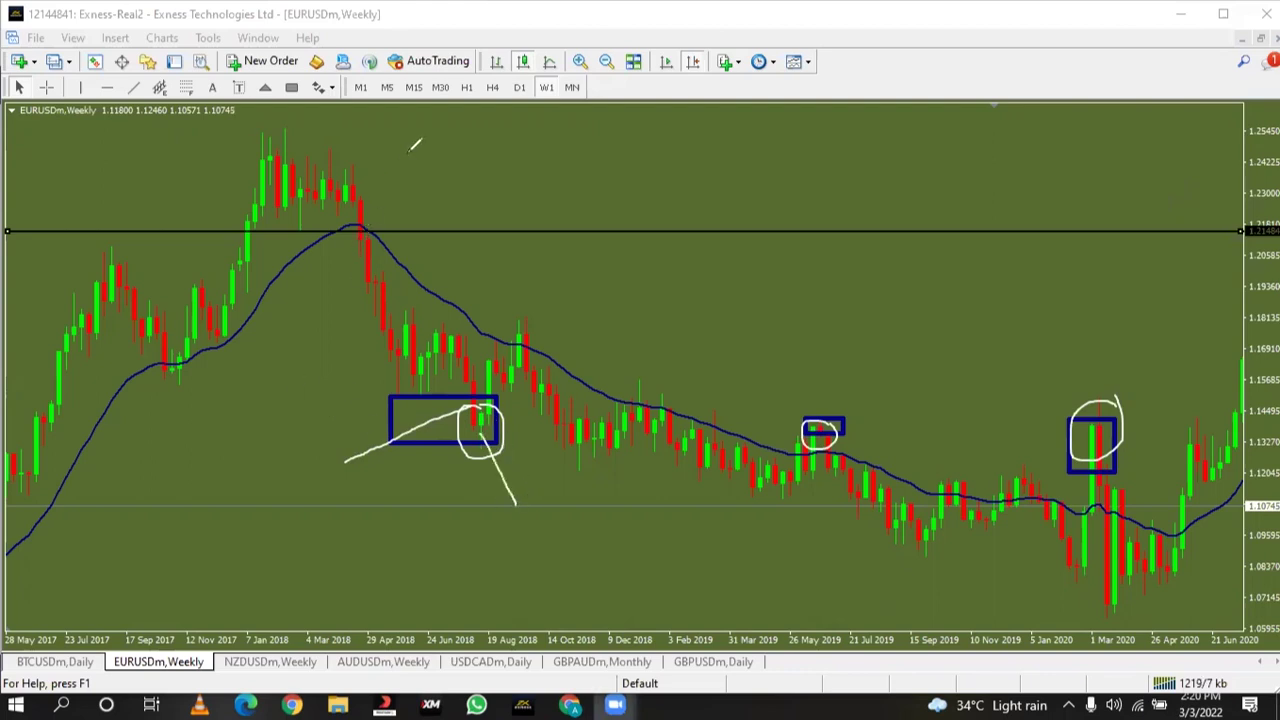
Add the text label "Breakout bar" at the end of the pointer line running toward the earlier 2018 dates
{"action": "left_click", "coordinate": [336, 457]}
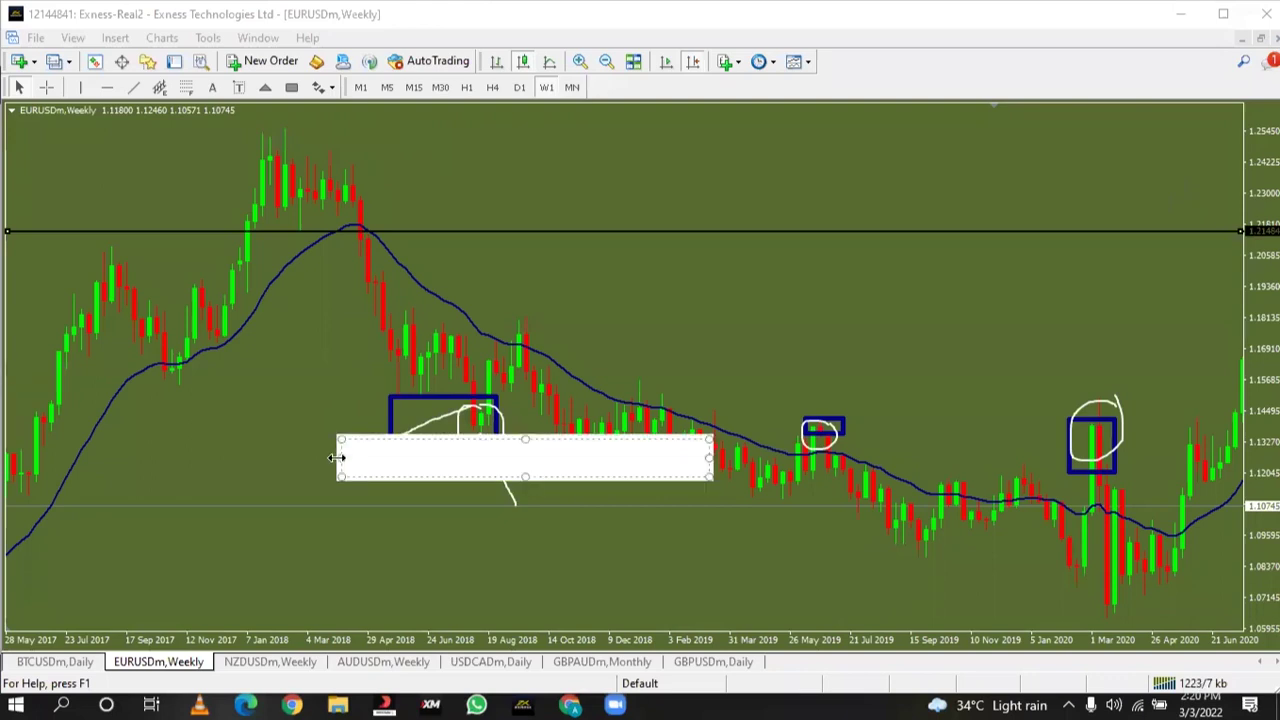
{"action": "type", "text": "Breakout bar"}
{"action": "key", "text": "Return"}
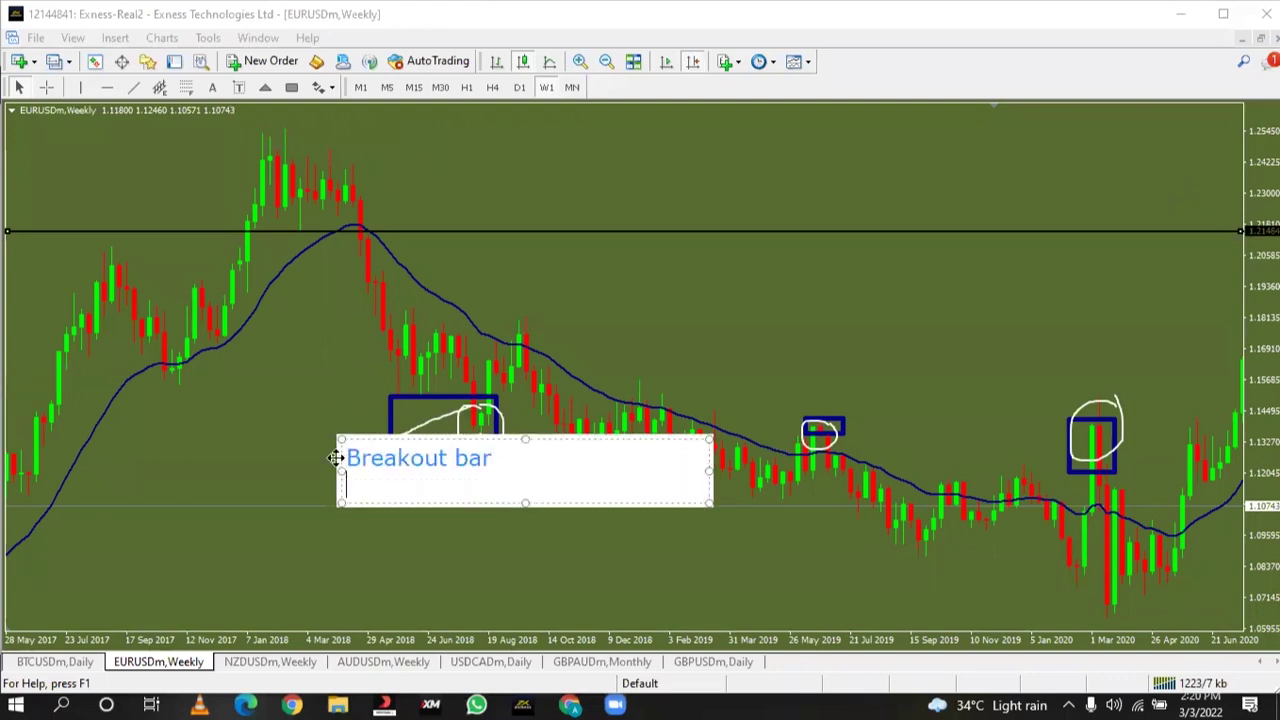
{"action": "key", "text": "Return"}
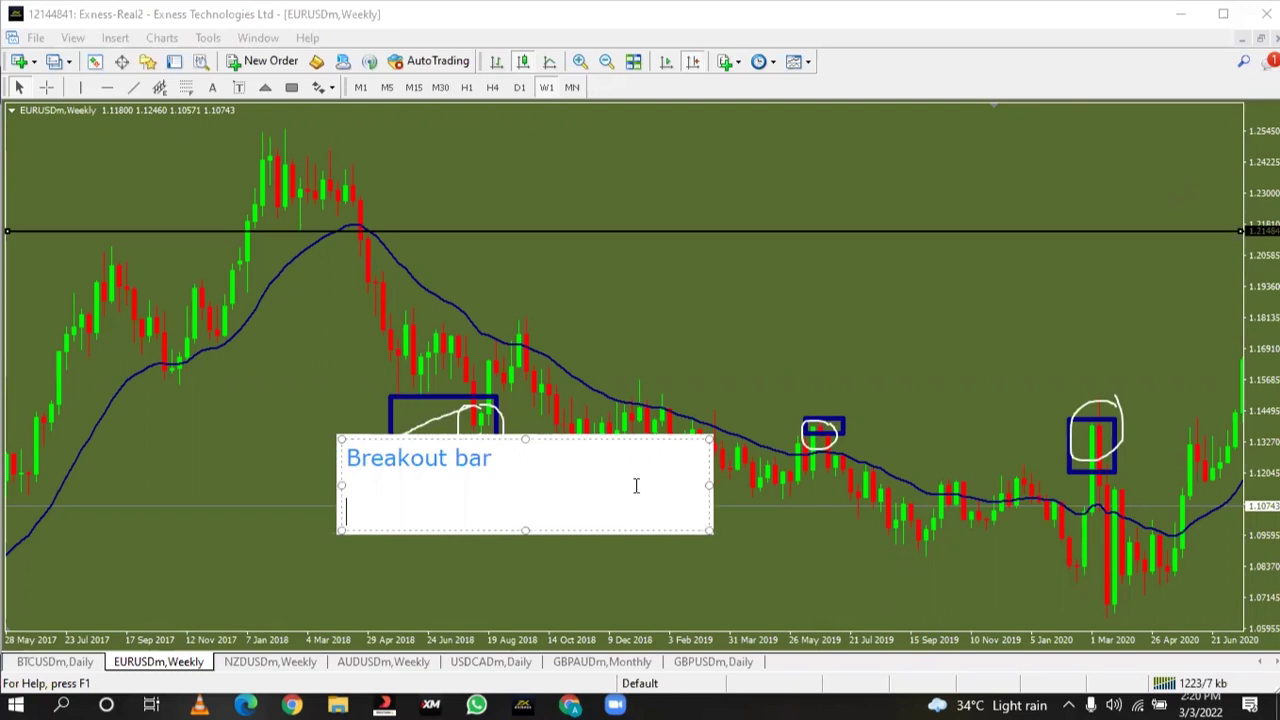
{"action": "key", "text": "BackSpace"}
{"action": "key", "text": "BackSpace"}
{"action": "key", "text": "BackSpace"}
{"action": "type", "text": "r"}
{"action": "left_click", "coordinate": [571, 527]}
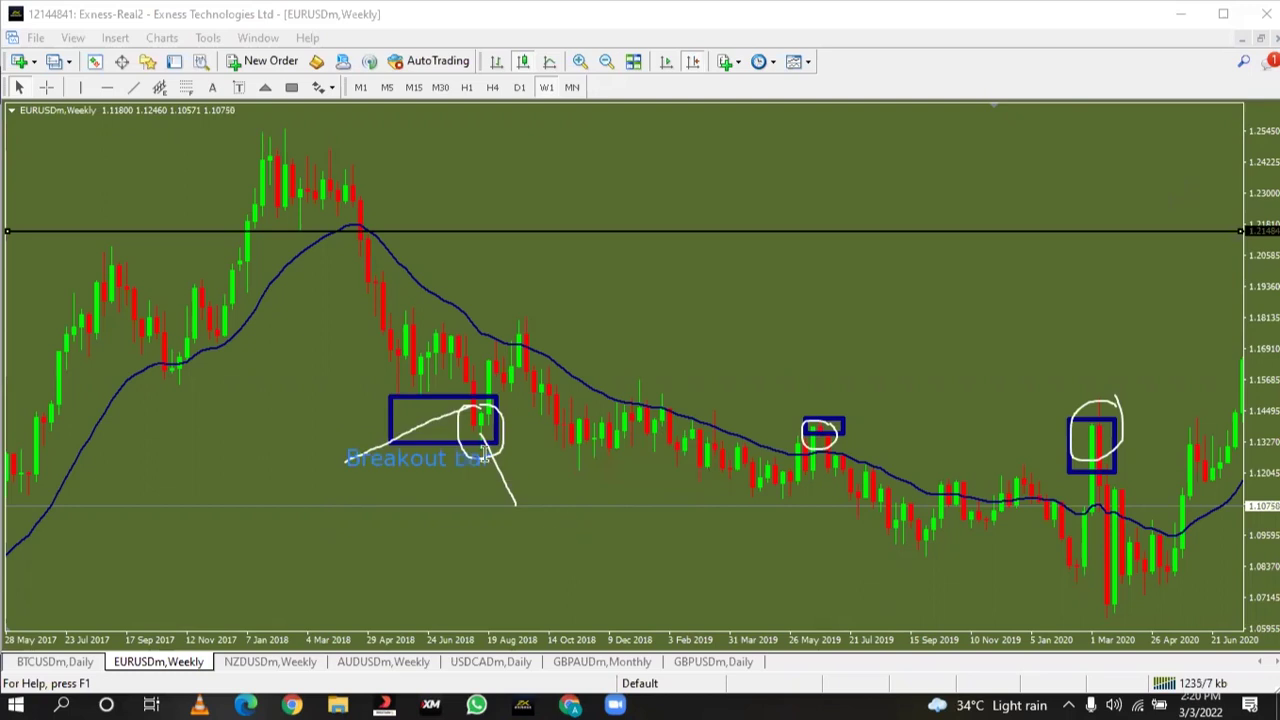
Add the text label "Opposition bar" at the lower end of the other pointer line from the circled 2018 low
{"action": "left_click", "coordinate": [520, 497]}
{"action": "type", "text": "OP"}
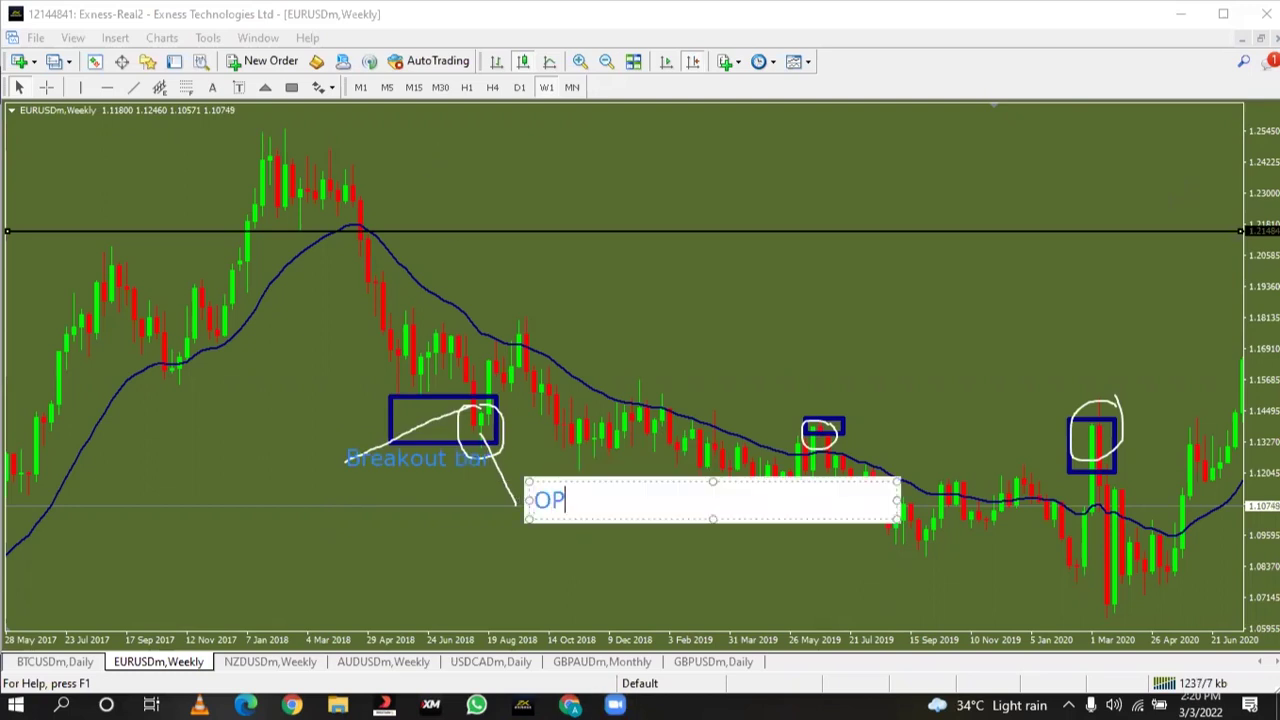
{"action": "key", "text": "BackSpace"}
{"action": "type", "text": "POO"}
{"action": "key", "text": "BackSpace"}
{"action": "key", "text": "BackSpace"}
{"action": "key", "text": "BackSpace"}
{"action": "type", "text": "ppositio"}
{"action": "type", "text": "n abr"}
{"action": "key", "text": "BackSpace"}
{"action": "key", "text": "BackSpace"}
{"action": "key", "text": "BackSpace"}
{"action": "type", "text": "bar"}
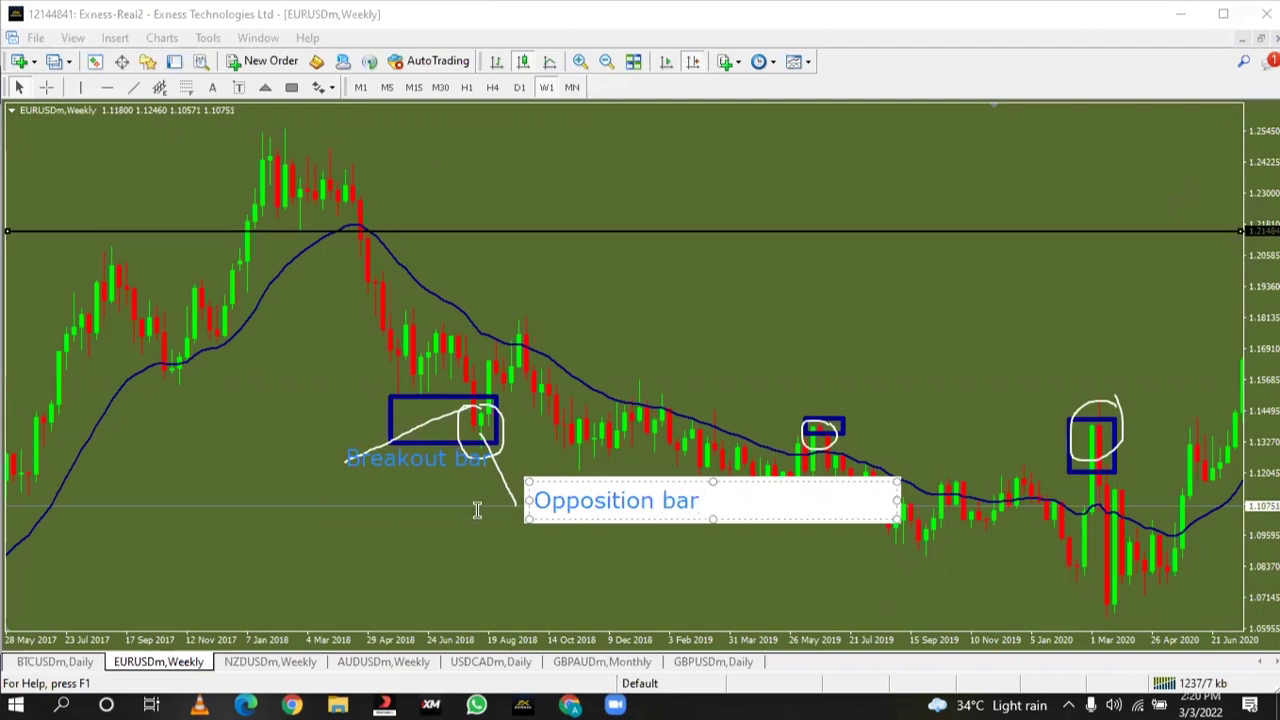
{"action": "left_click", "coordinate": [497, 374]}
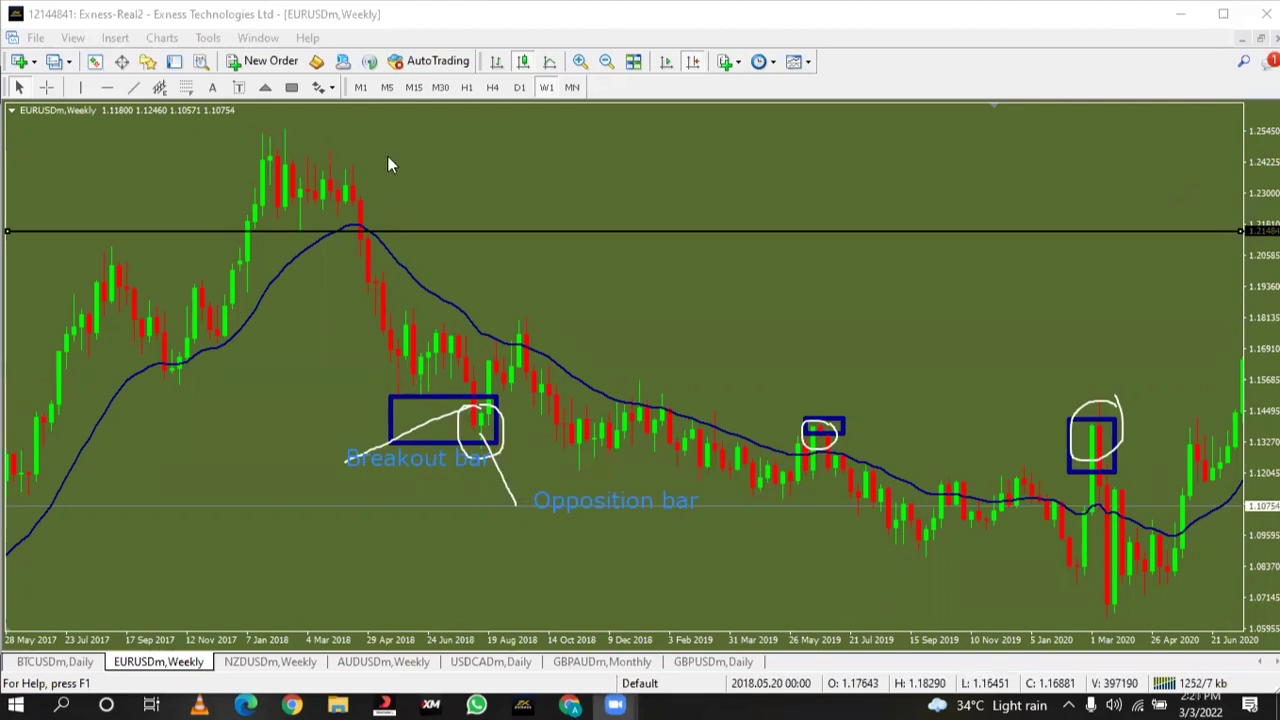
Move the "Breakout bar" label below the end of its pointer line and adjust its text box width
{"action": "double_click", "coordinate": [440, 457]}
{"action": "left_click_drag", "start_coordinate": [440, 457], "coordinate": [314, 475]}
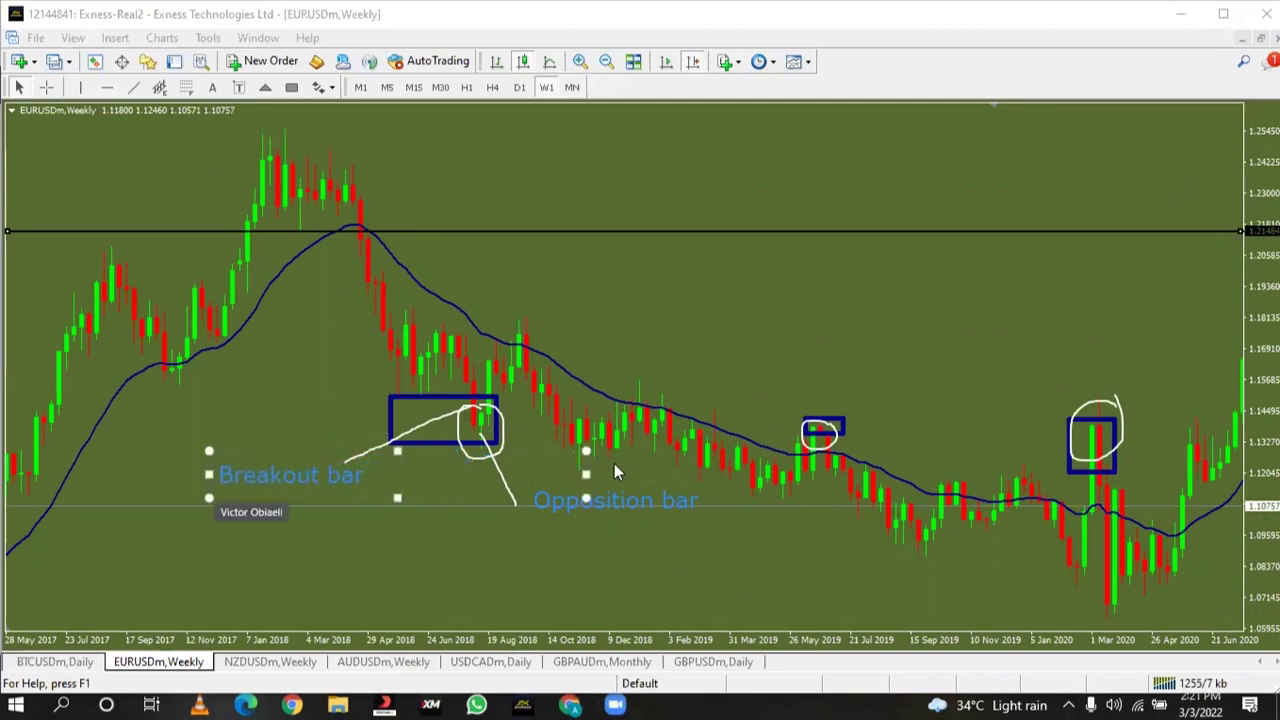
{"action": "left_click", "coordinate": [510, 478]}
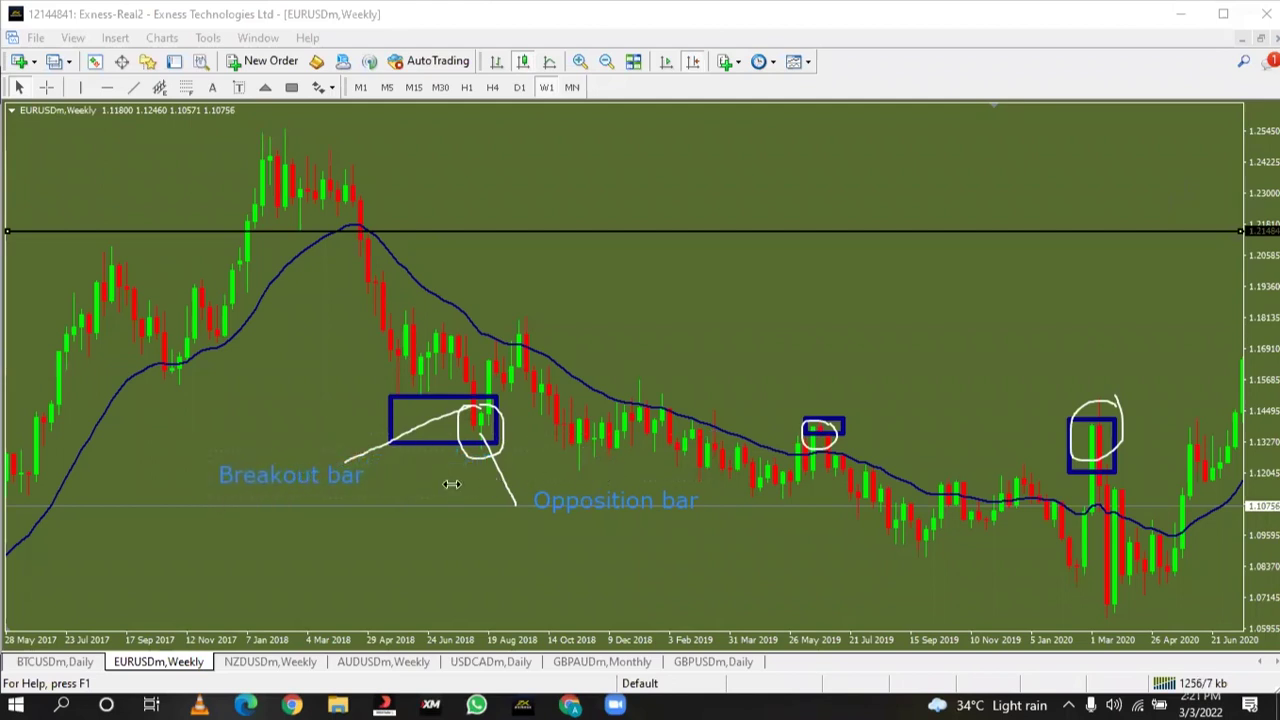
{"action": "double_click", "coordinate": [368, 487]}
{"action": "left_click_drag", "start_coordinate": [368, 487], "coordinate": [402, 487]}
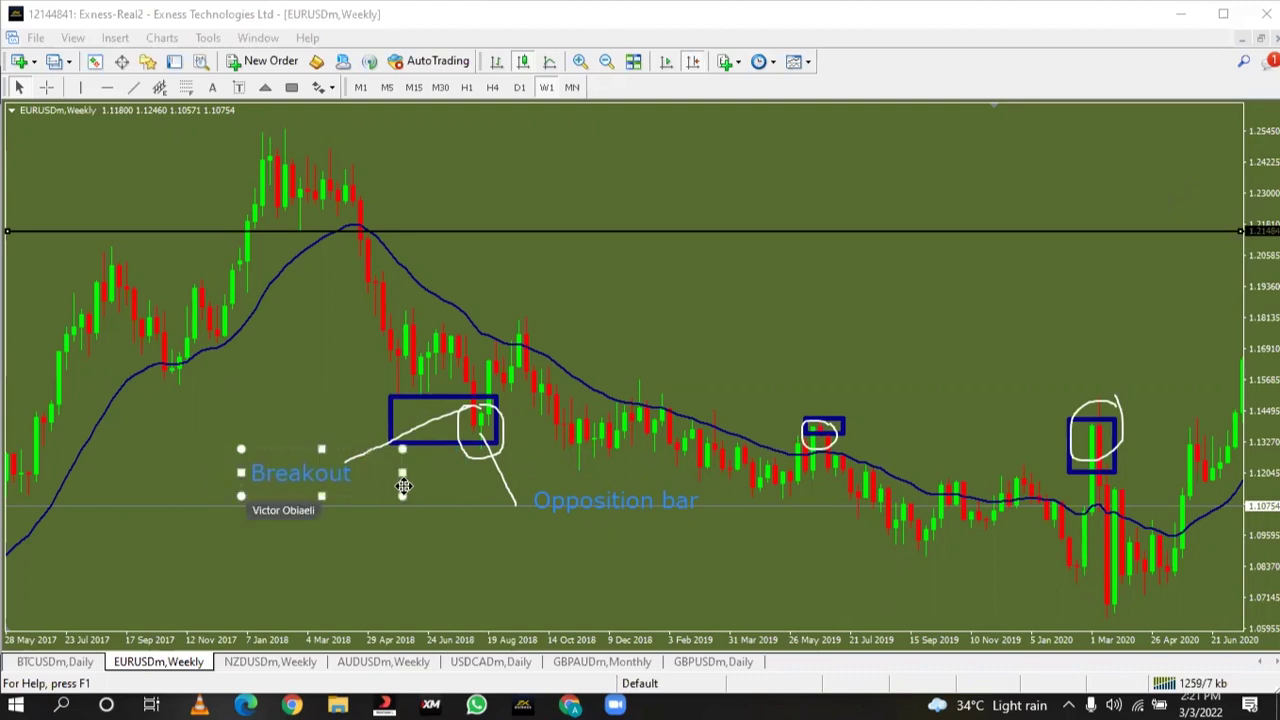
Narrow the "Opposition bar" text box and move the label directly beneath the end of its pointer line
{"action": "double_click", "coordinate": [568, 487]}
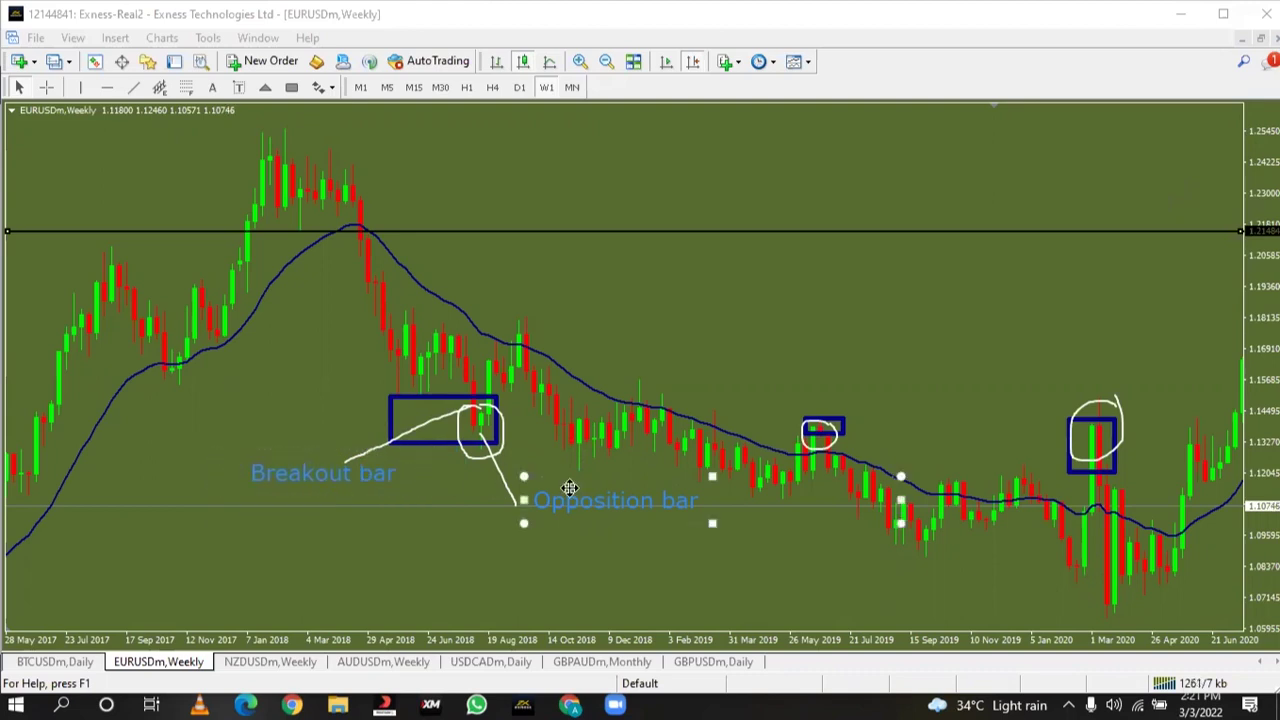
{"action": "double_click", "coordinate": [885, 502]}
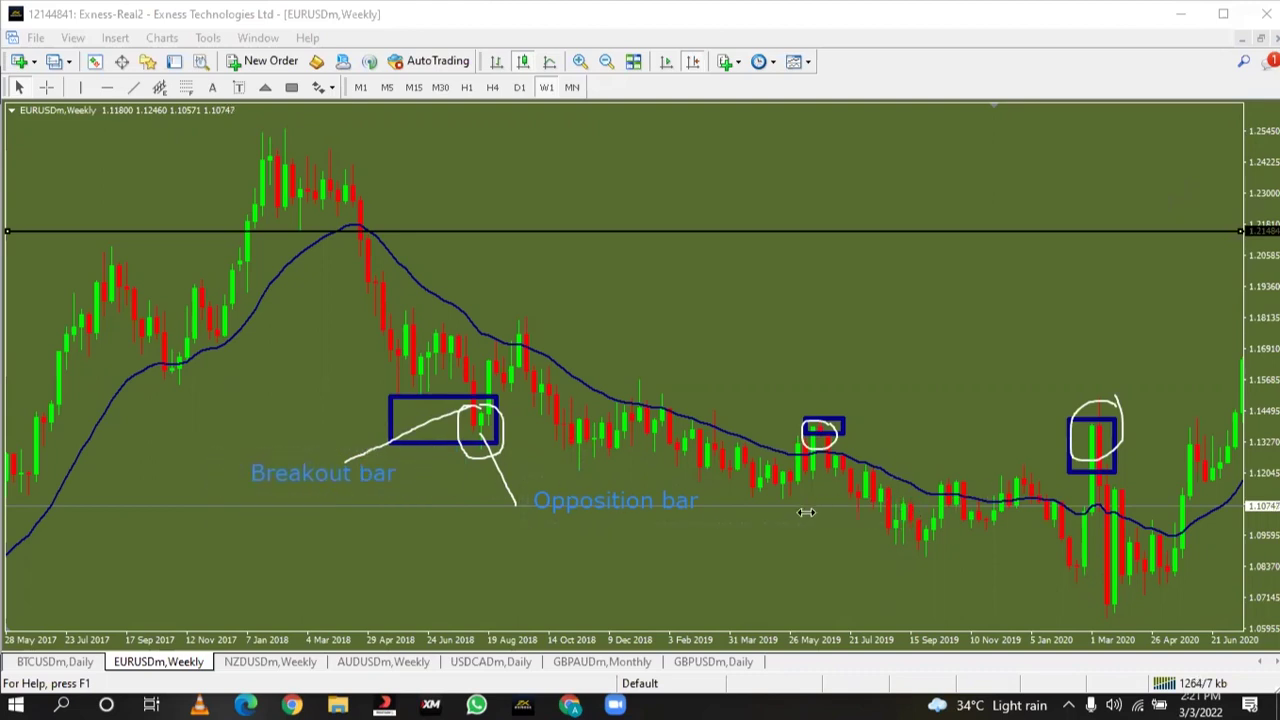
{"action": "double_click", "coordinate": [645, 510]}
{"action": "left_click_drag", "start_coordinate": [641, 510], "coordinate": [557, 531]}
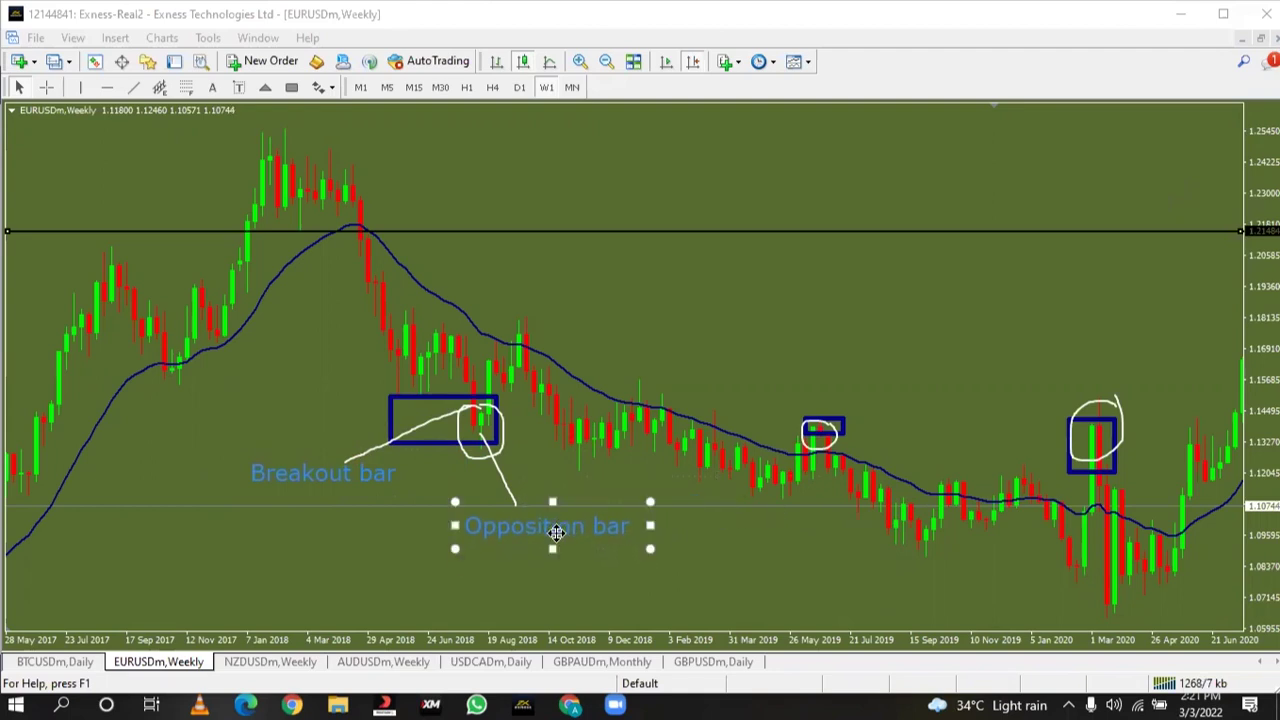
{"action": "double_click", "coordinate": [558, 512]}
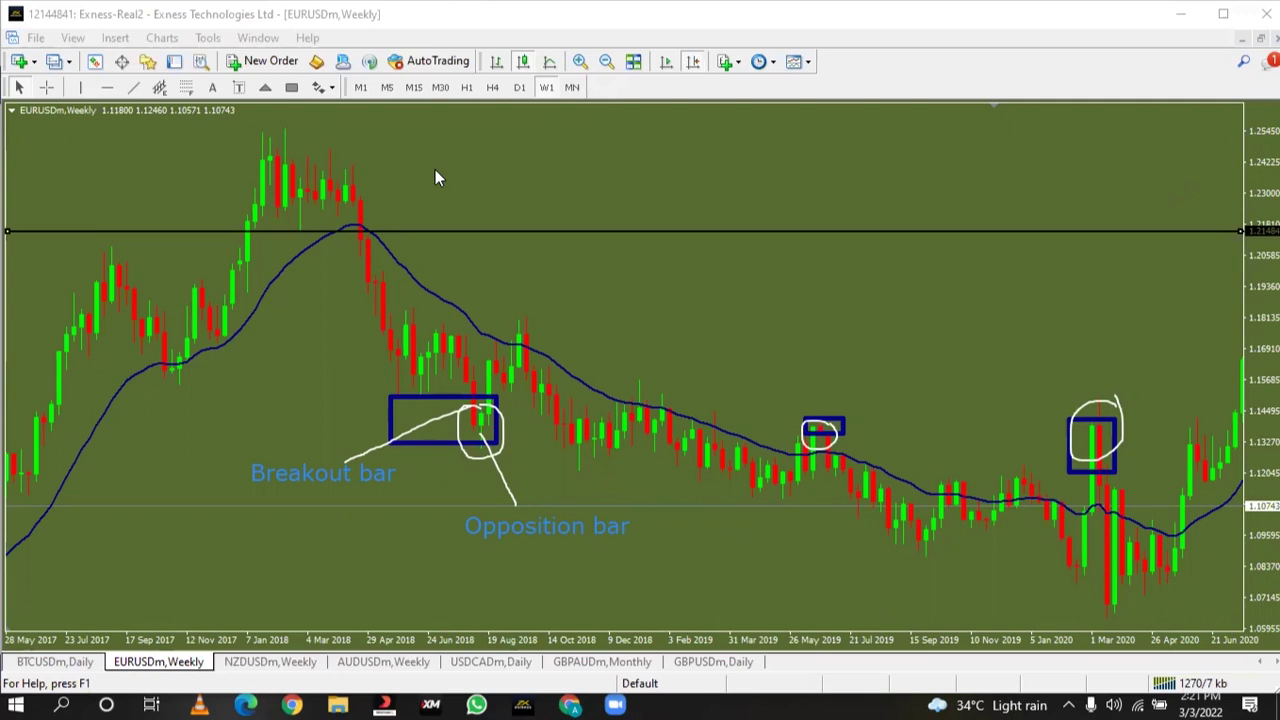
Sketch a freehand zigzag range with a support line, a dip below it that returns upward, and a circle around the false break
{"action": "mouse_move", "coordinate": [585, 262]}
{"action": "left_mouse_down"}
{"action": "mouse_move", "coordinate": [606, 250]}
{"action": "mouse_move", "coordinate": [618, 272]}
{"action": "mouse_move", "coordinate": [645, 248]}
{"action": "mouse_move", "coordinate": [662, 292]}
{"action": "mouse_move", "coordinate": [676, 232]}
{"action": "mouse_move", "coordinate": [687, 294]}
{"action": "left_mouse_up"}
{"action": "mouse_move", "coordinate": [576, 308]}
{"action": "left_mouse_down"}
{"action": "mouse_move", "coordinate": [745, 294]}
{"action": "mouse_move", "coordinate": [688, 285]}
{"action": "mouse_move", "coordinate": [710, 322]}
{"action": "mouse_move", "coordinate": [728, 300]}
{"action": "left_mouse_up"}
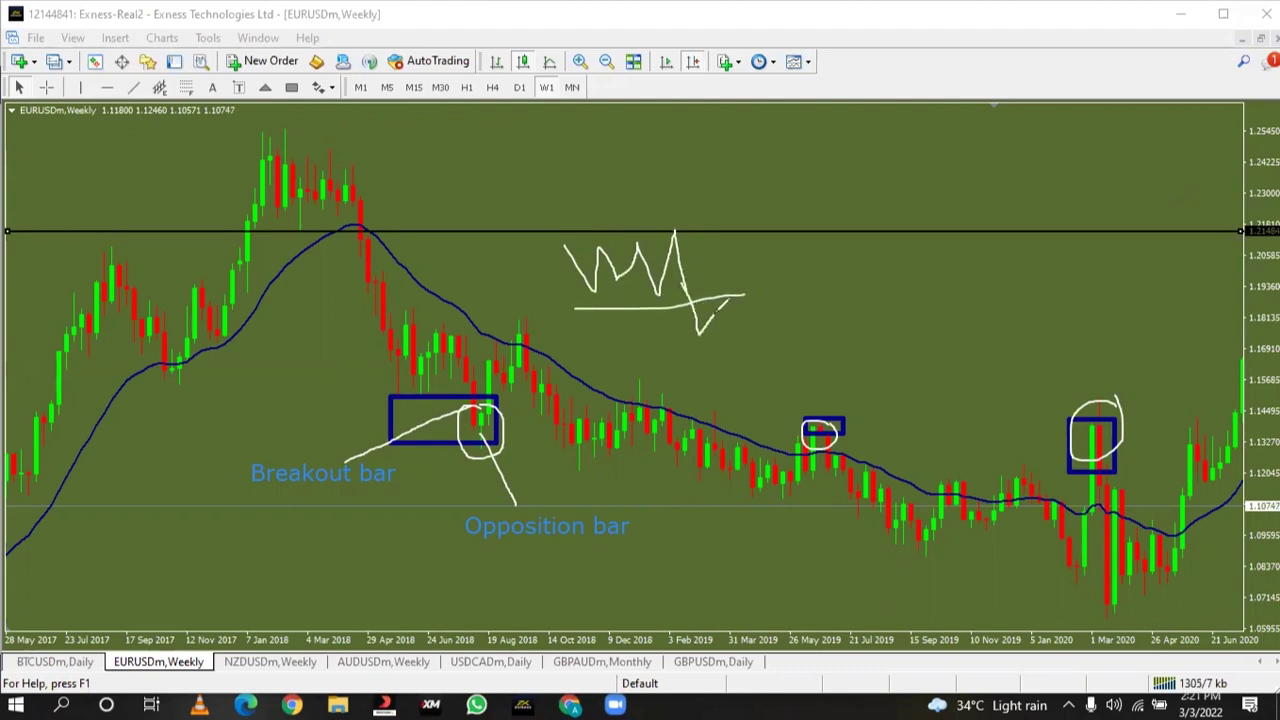
{"action": "key", "text": "ctrl+z"}
{"action": "left_click_drag", "start_coordinate": [380, 463], "coordinate": [366, 476]}
{"action": "mouse_move", "coordinate": [700, 324]}
{"action": "left_mouse_down"}
{"action": "mouse_move", "coordinate": [720, 310]}
{"action": "mouse_move", "coordinate": [729, 342]}
{"action": "mouse_move", "coordinate": [745, 335]}
{"action": "mouse_move", "coordinate": [755, 292]}
{"action": "mouse_move", "coordinate": [697, 303]}
{"action": "mouse_move", "coordinate": [706, 318]}
{"action": "mouse_move", "coordinate": [762, 313]}
{"action": "mouse_move", "coordinate": [752, 292]}
{"action": "mouse_move", "coordinate": [786, 212]}
{"action": "left_mouse_up"}
{"action": "key", "text": "ctrl+z"}
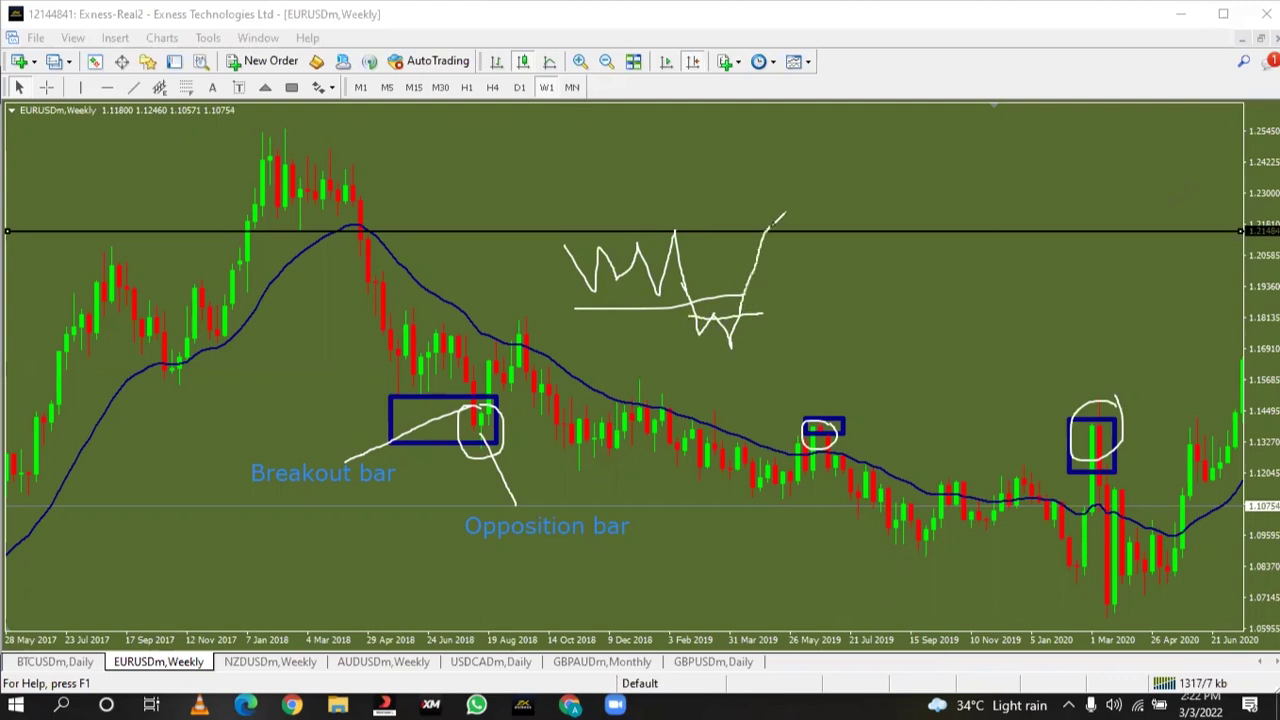
{"action": "key", "text": "ctrl+z"}
{"action": "mouse_move", "coordinate": [708, 330]}
{"action": "left_mouse_down"}
{"action": "mouse_move", "coordinate": [684, 306]}
{"action": "mouse_move", "coordinate": [686, 352]}
{"action": "mouse_move", "coordinate": [736, 356]}
{"action": "mouse_move", "coordinate": [763, 318]}
{"action": "mouse_move", "coordinate": [745, 300]}
{"action": "mouse_move", "coordinate": [684, 320]}
{"action": "left_mouse_up"}
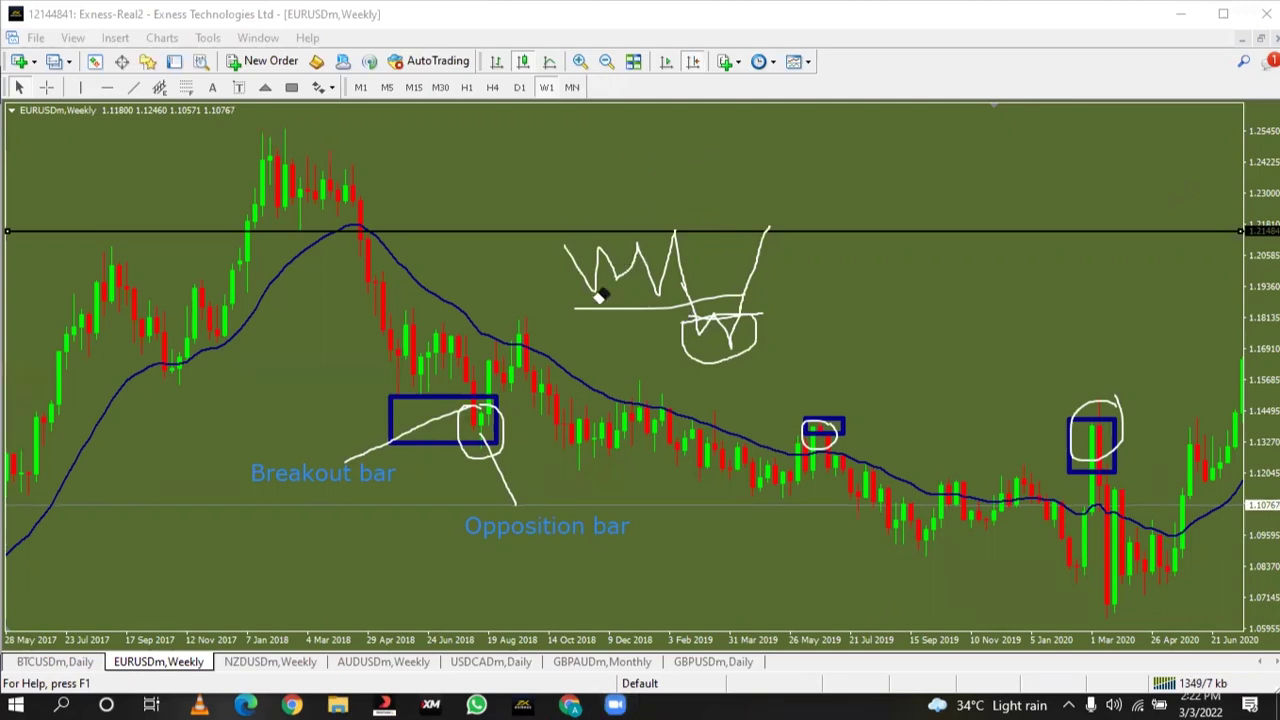
Erase the zigzag sketch, the circles on the three boxed areas and the "Opposition bar" pointer line
{"action": "mouse_move", "coordinate": [590, 268]}
{"action": "left_mouse_down"}
{"action": "mouse_move", "coordinate": [710, 330]}
{"action": "mouse_move", "coordinate": [768, 228]}
{"action": "mouse_move", "coordinate": [471, 420]}
{"action": "mouse_move", "coordinate": [652, 449]}
{"action": "mouse_move", "coordinate": [1003, 414]}
{"action": "mouse_move", "coordinate": [1117, 420]}
{"action": "left_mouse_up"}
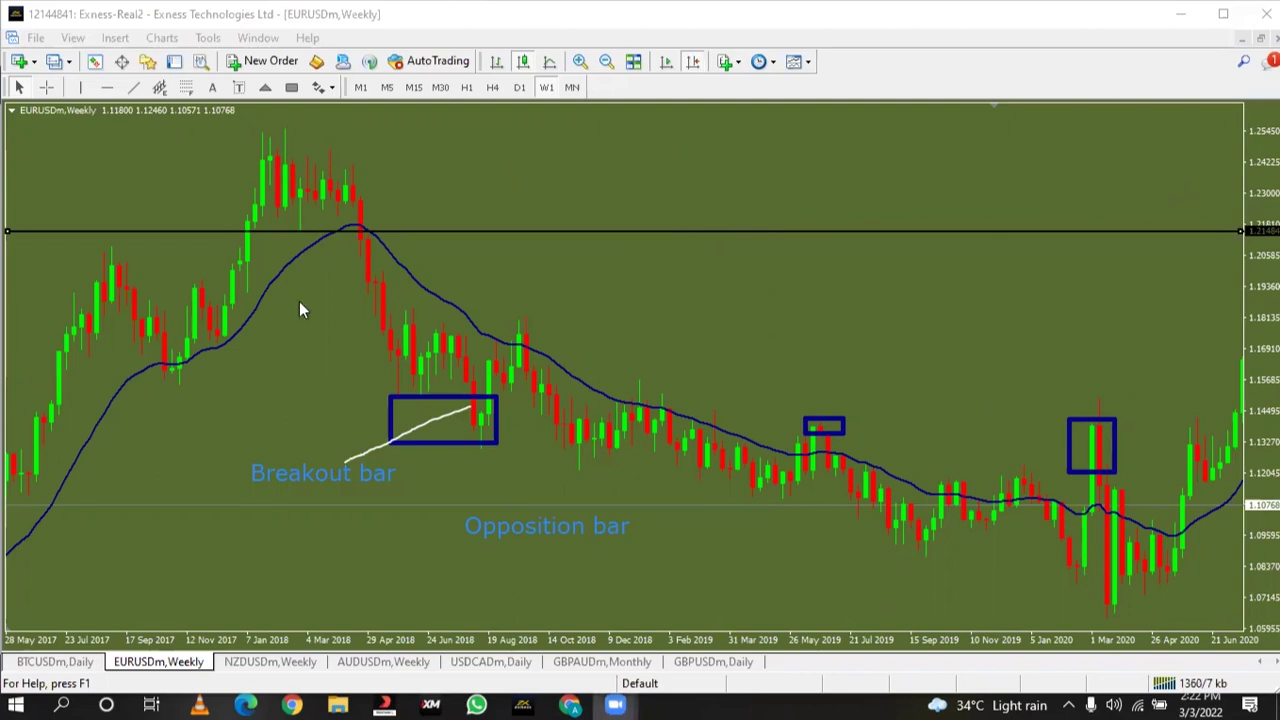
Switch the EURUSD chart to the daily timeframe and bring the 2021 rectangle (Rectangle 49054) fully into view
{"action": "left_click", "coordinate": [519, 88]}
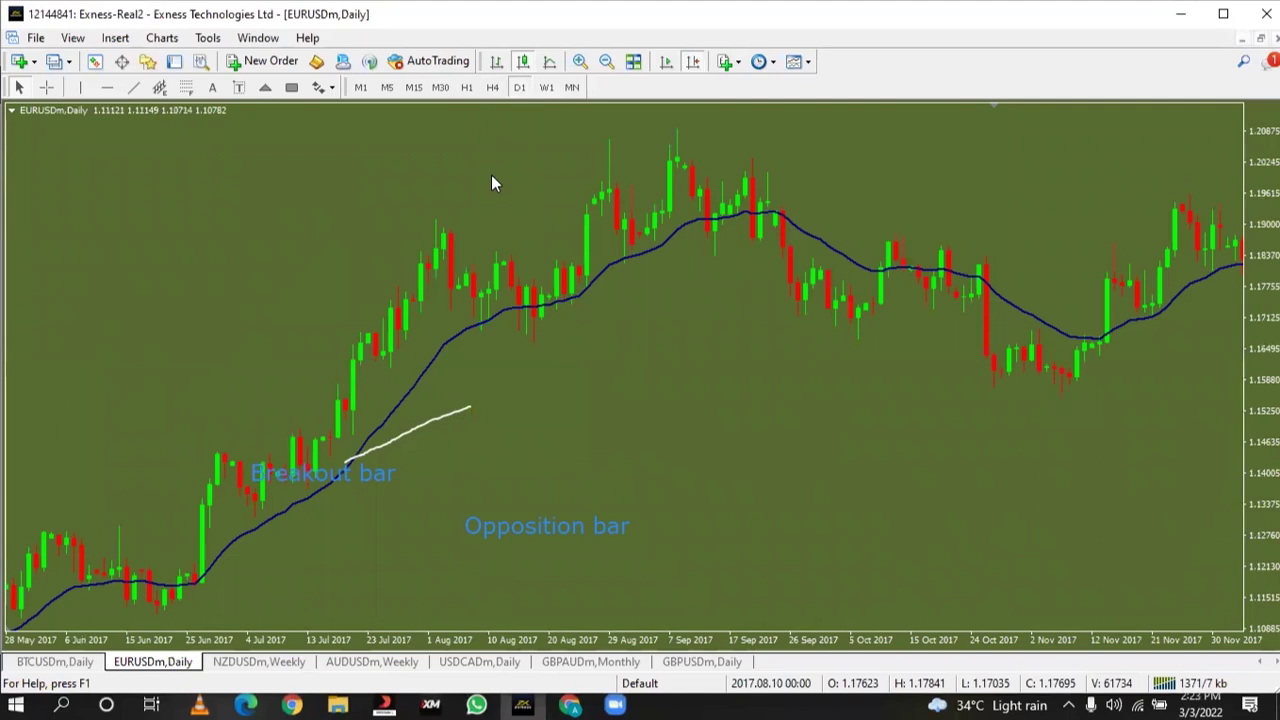
{"action": "key", "text": "ctrl+b"}
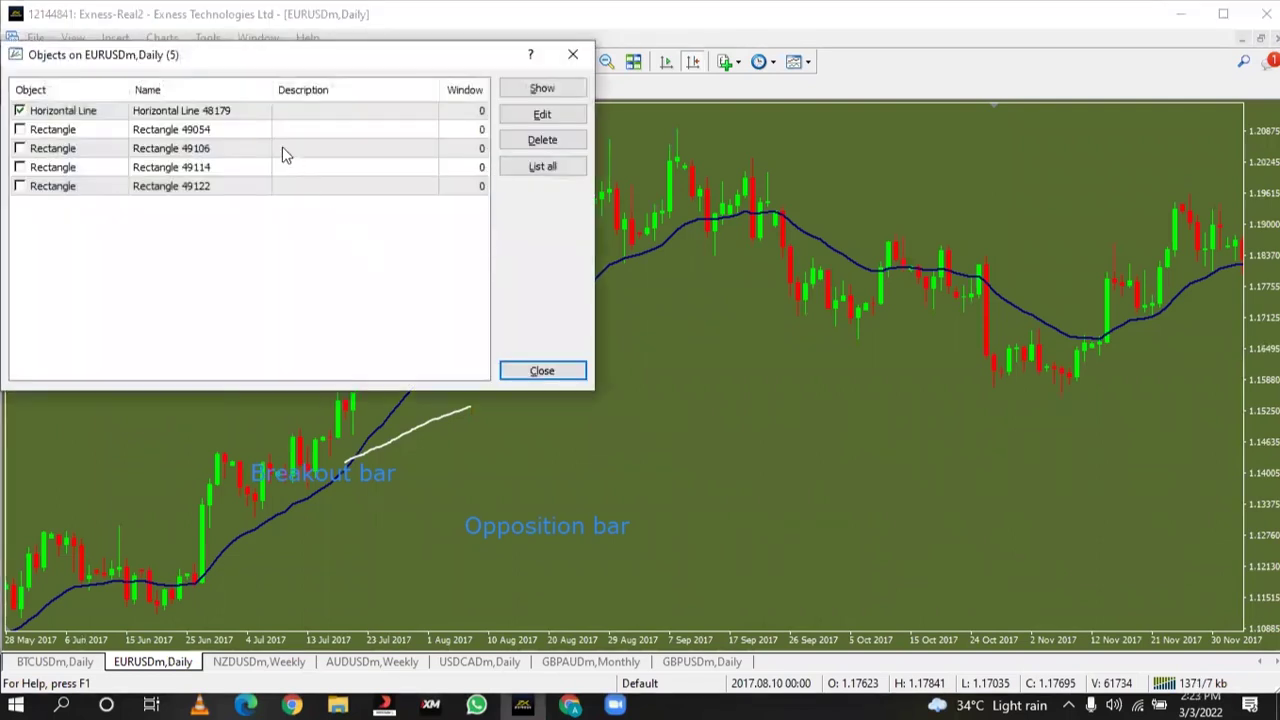
{"action": "left_click", "coordinate": [278, 132]}
{"action": "left_click", "coordinate": [541, 92]}
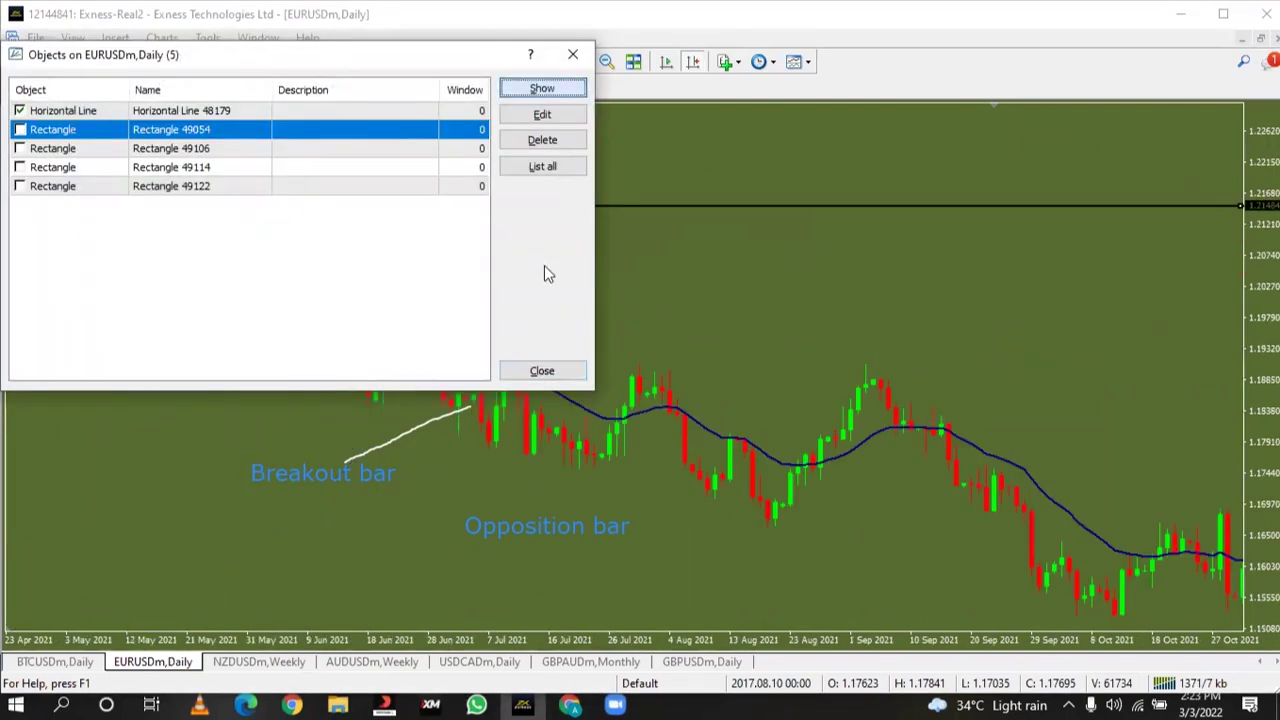
{"action": "left_click", "coordinate": [552, 368]}
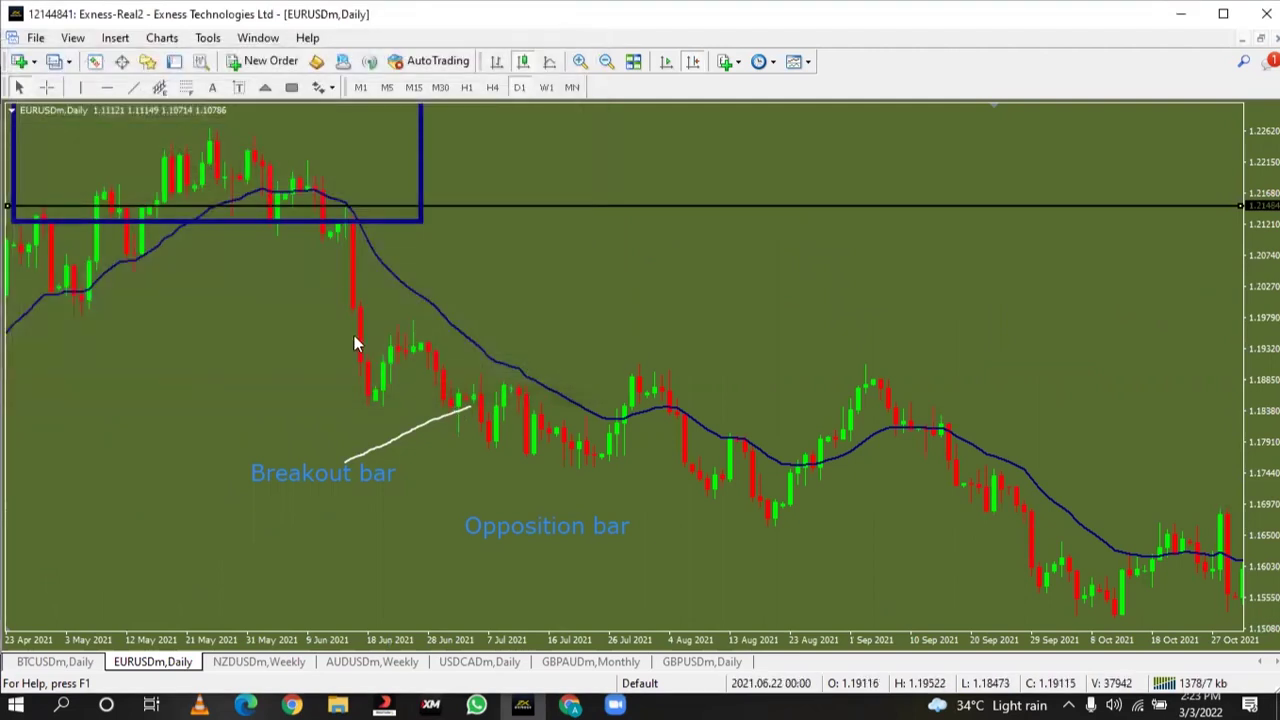
{"action": "left_click_drag", "start_coordinate": [323, 314], "coordinate": [903, 409]}
{"action": "left_click_drag", "start_coordinate": [429, 363], "coordinate": [623, 384]}
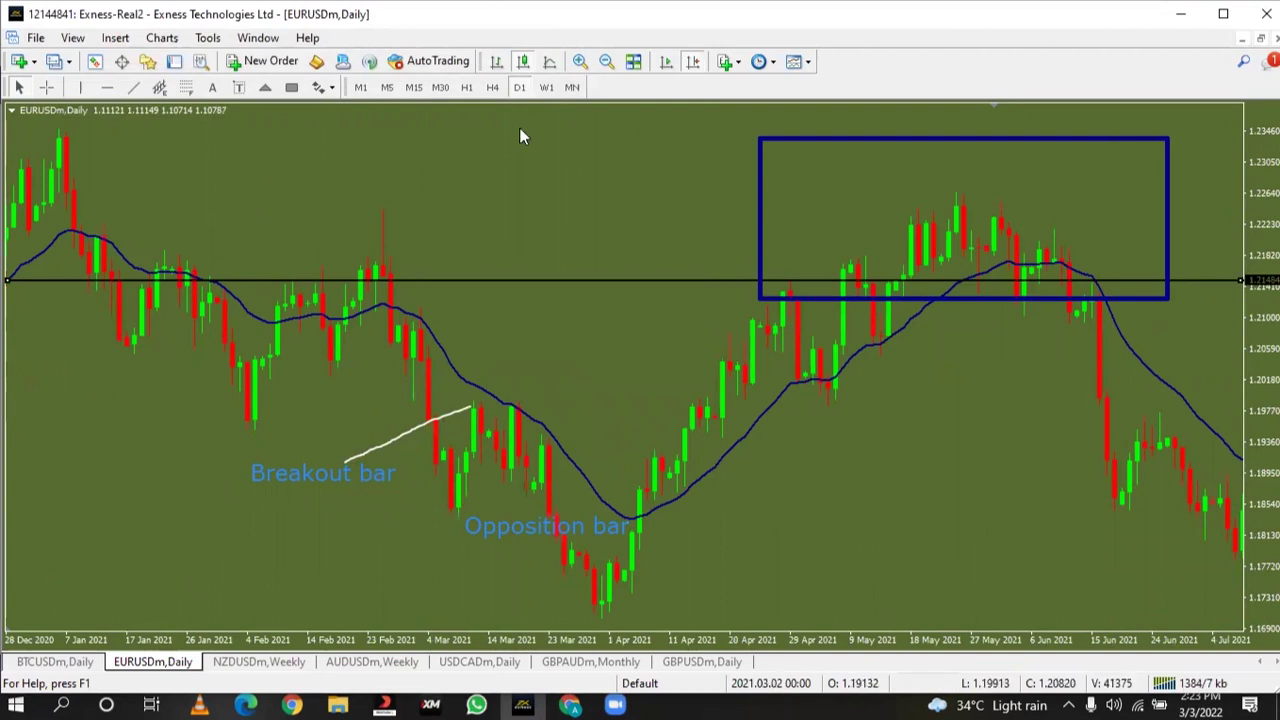
Delete the "Breakout bar" and "Opposition bar" labels and the remaining freehand pointer line
{"action": "double_click", "coordinate": [392, 456]}
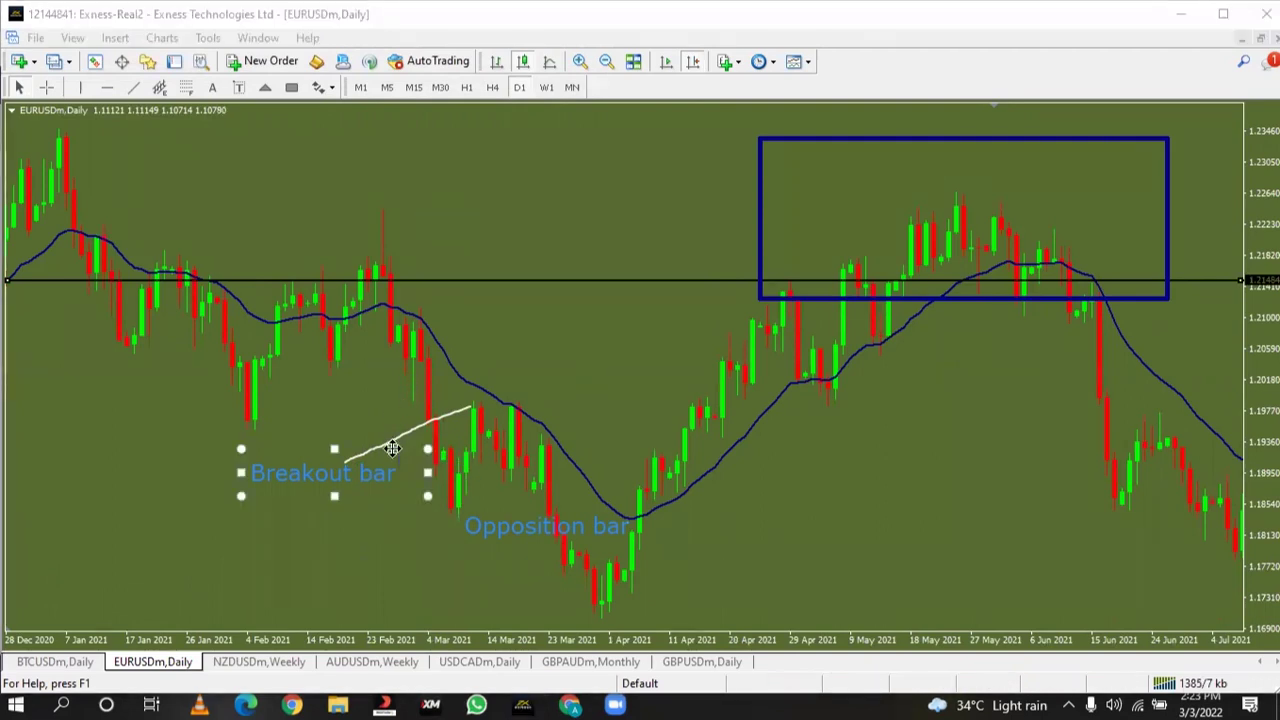
{"action": "key", "text": "Delete"}
{"action": "double_click", "coordinate": [508, 528]}
{"action": "key", "text": "Delete"}
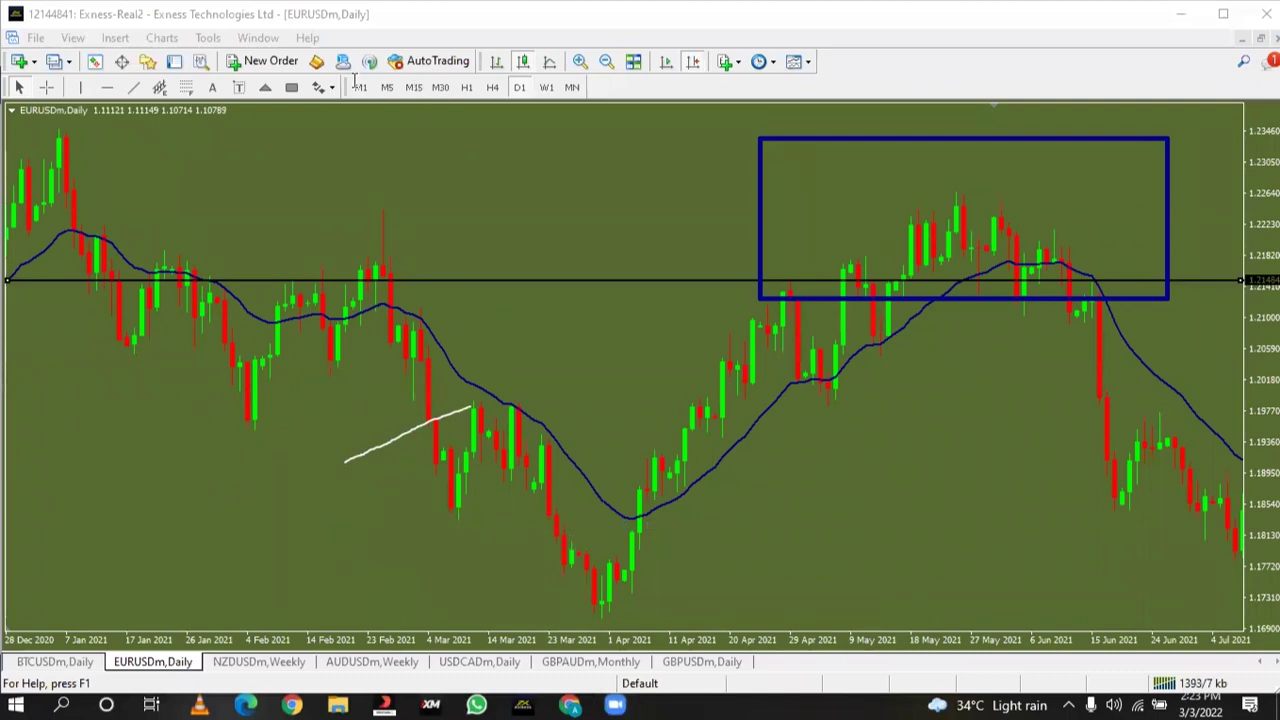
{"action": "double_click", "coordinate": [368, 450]}
{"action": "key", "text": "Delete"}
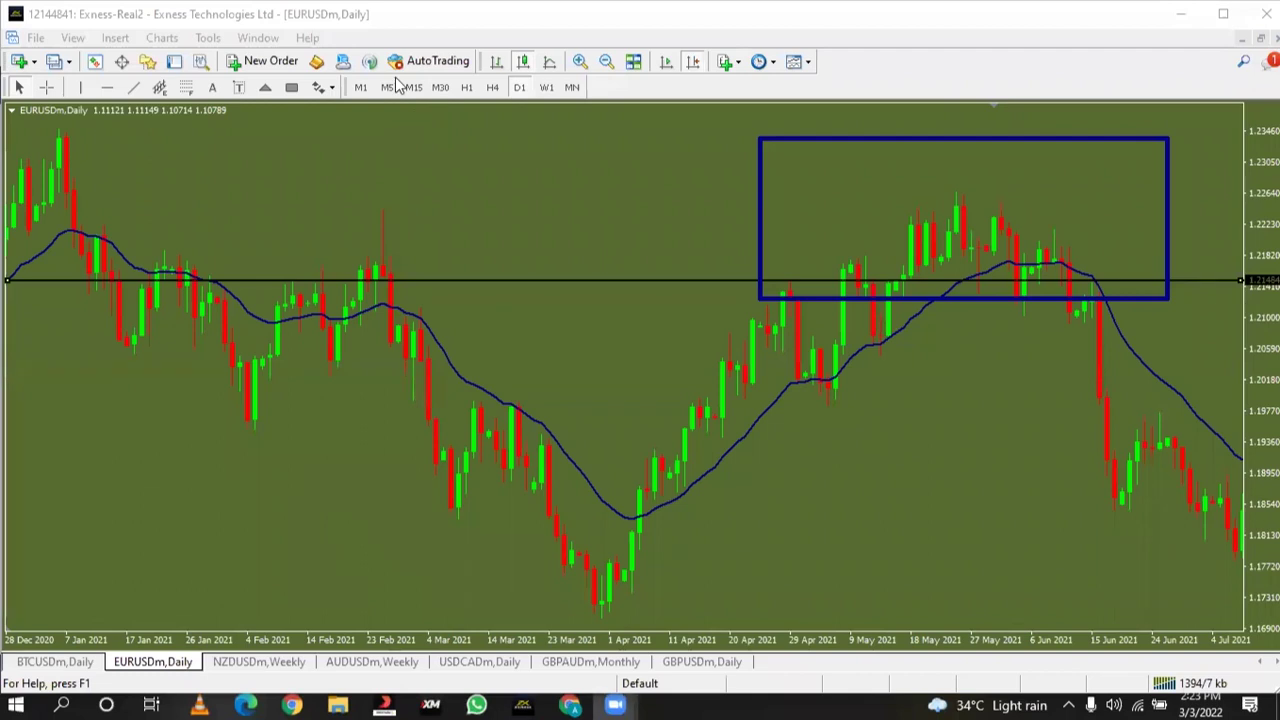
Raise the horizontal line to about 1.21797, near the late February 2021 highs
{"action": "left_click_drag", "start_coordinate": [861, 267], "coordinate": [420, 256]}
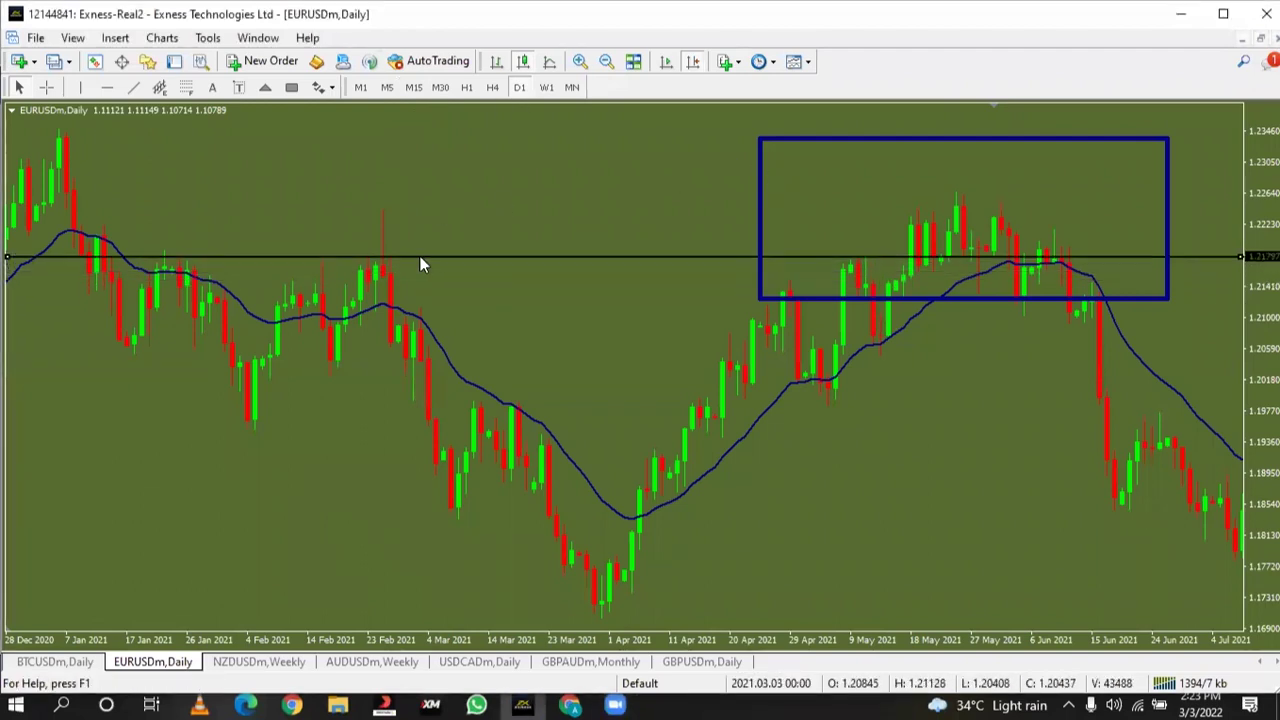
Locate Rectangle 49122 on the daily chart and resize it to enclose only the August 2018 breakout bars
{"action": "key", "text": "ctrl+b"}
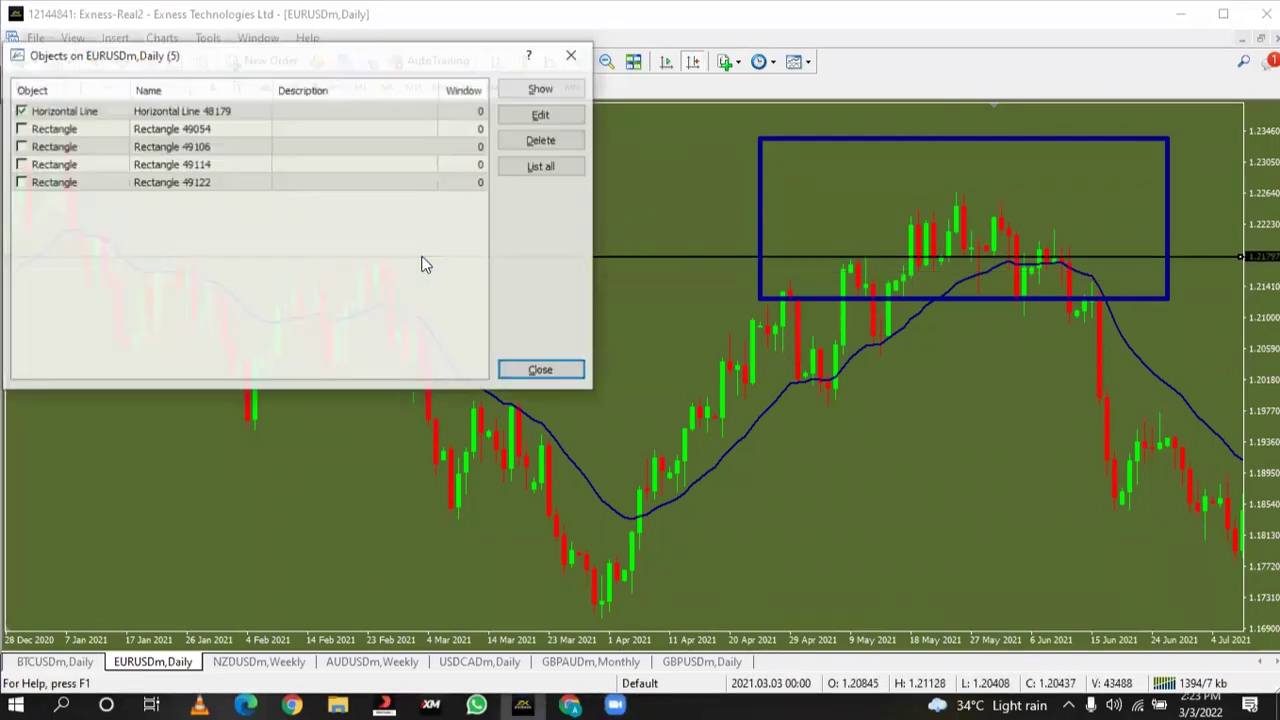
{"action": "left_click", "coordinate": [172, 186]}
{"action": "left_click", "coordinate": [508, 90]}
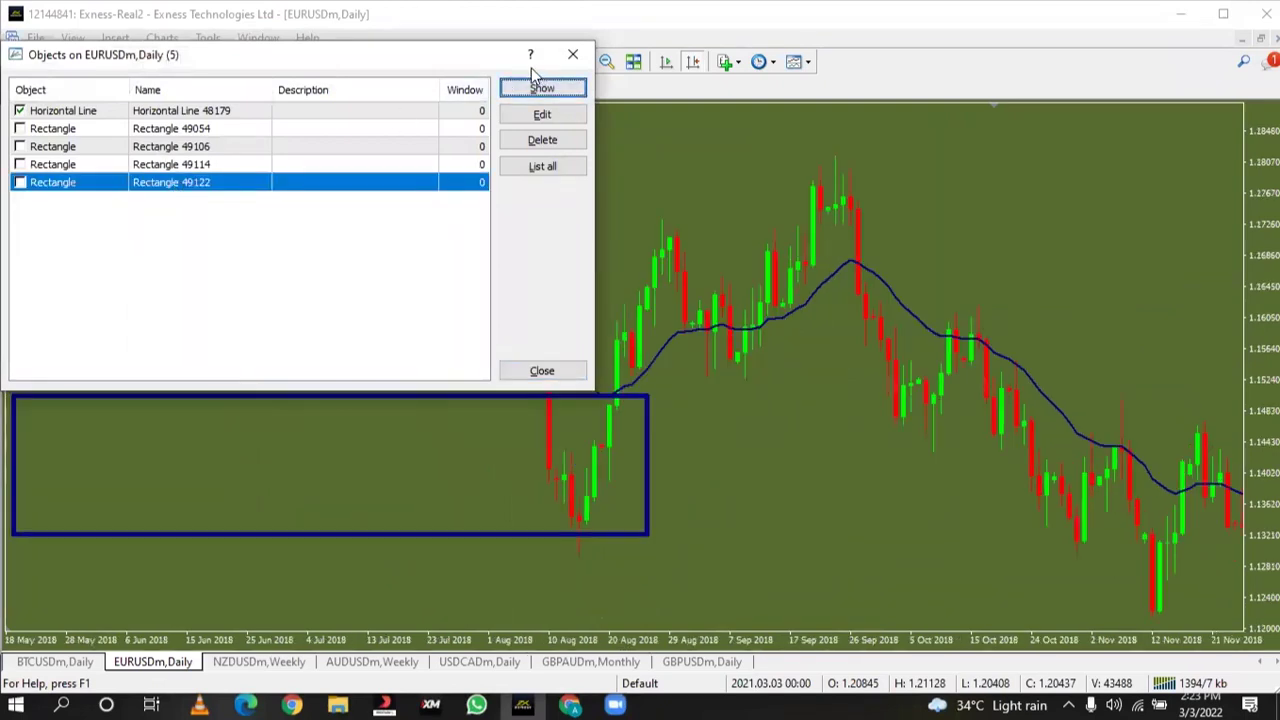
{"action": "left_click", "coordinate": [545, 370]}
{"action": "left_click_drag", "start_coordinate": [443, 262], "coordinate": [467, 271]}
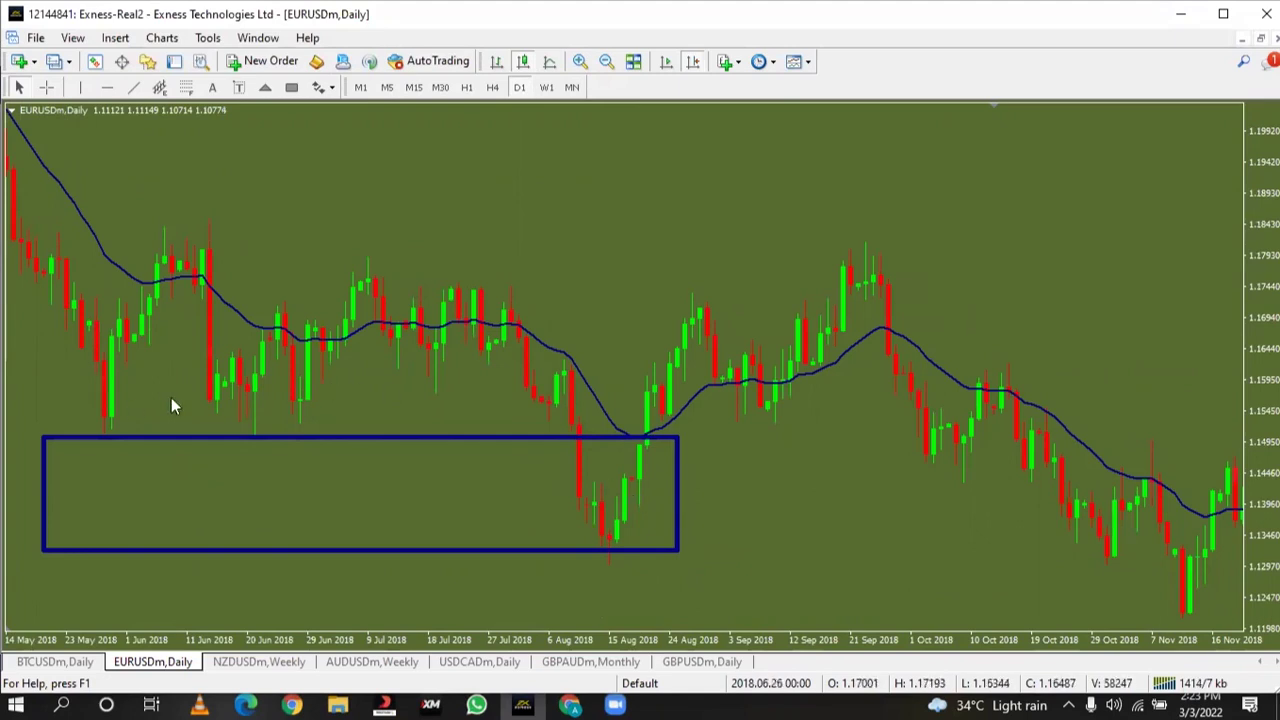
{"action": "left_click_drag", "start_coordinate": [52, 444], "coordinate": [546, 454]}
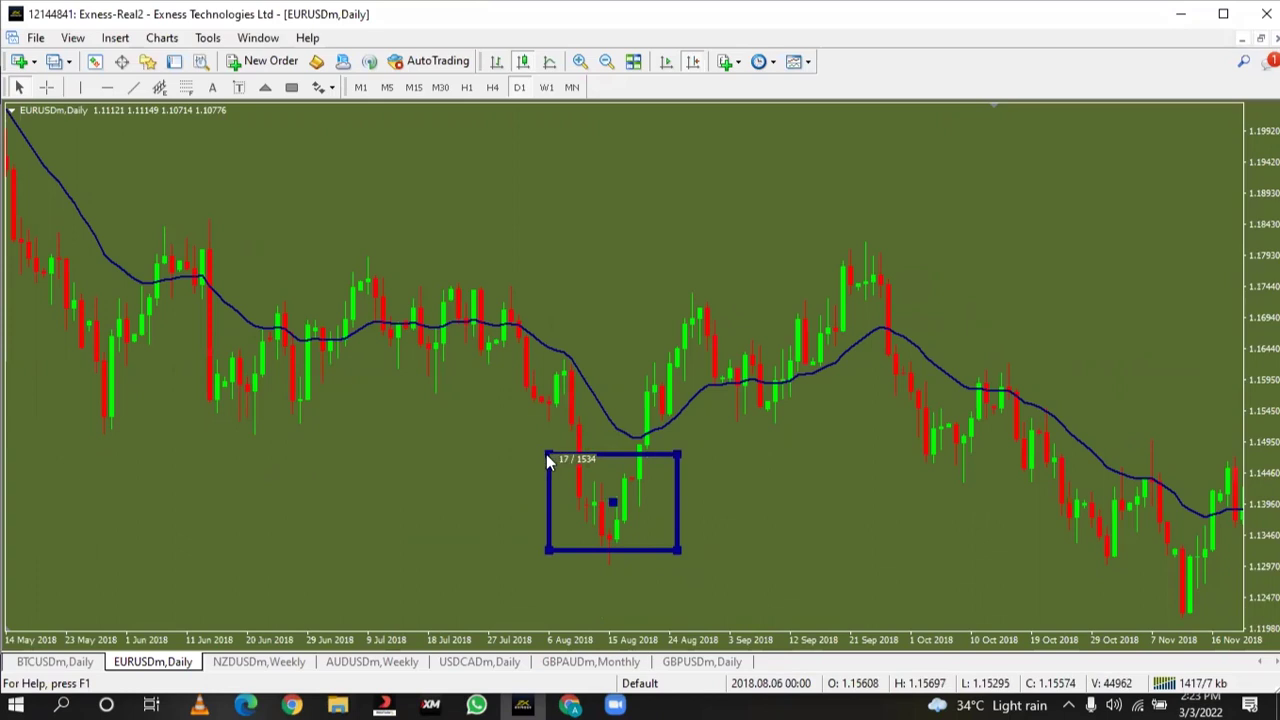
{"action": "left_click_drag", "start_coordinate": [679, 550], "coordinate": [686, 572]}
{"action": "left_click", "coordinate": [620, 519]}
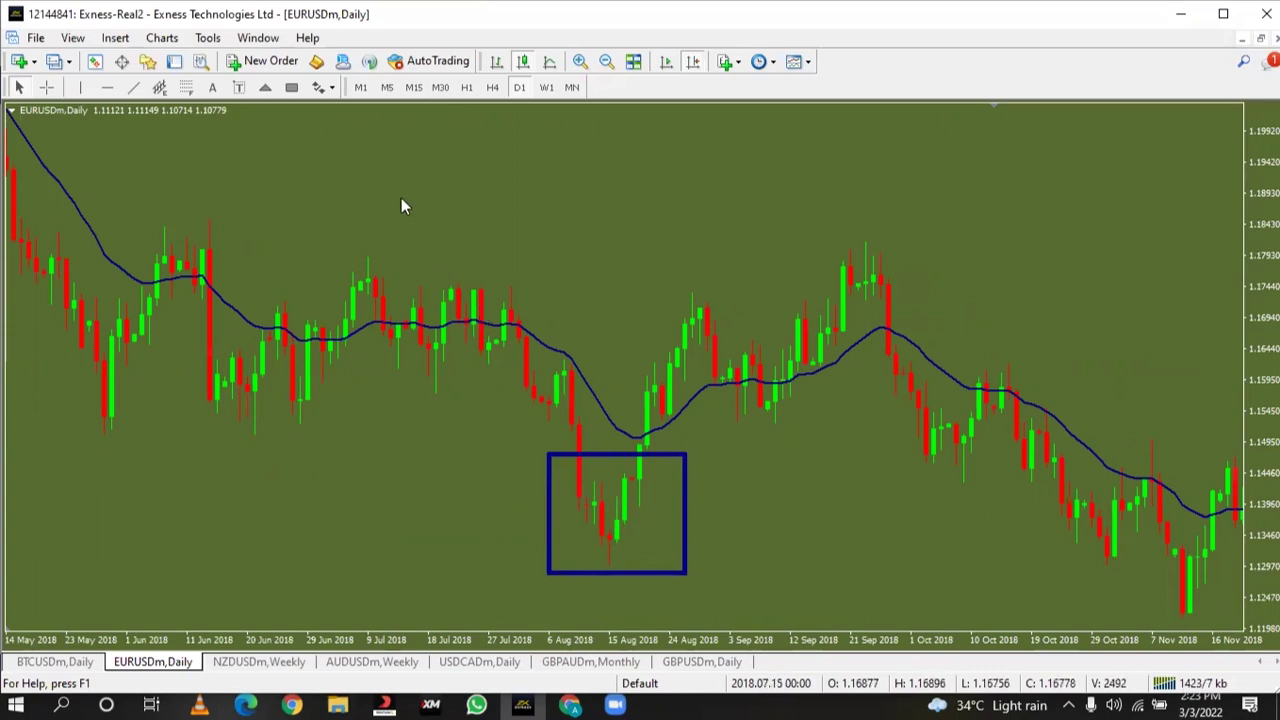
Return to the weekly timeframe and extend the 2018 rectangle slightly upward and toward earlier dates around the breakout bars
{"action": "left_click", "coordinate": [546, 87]}
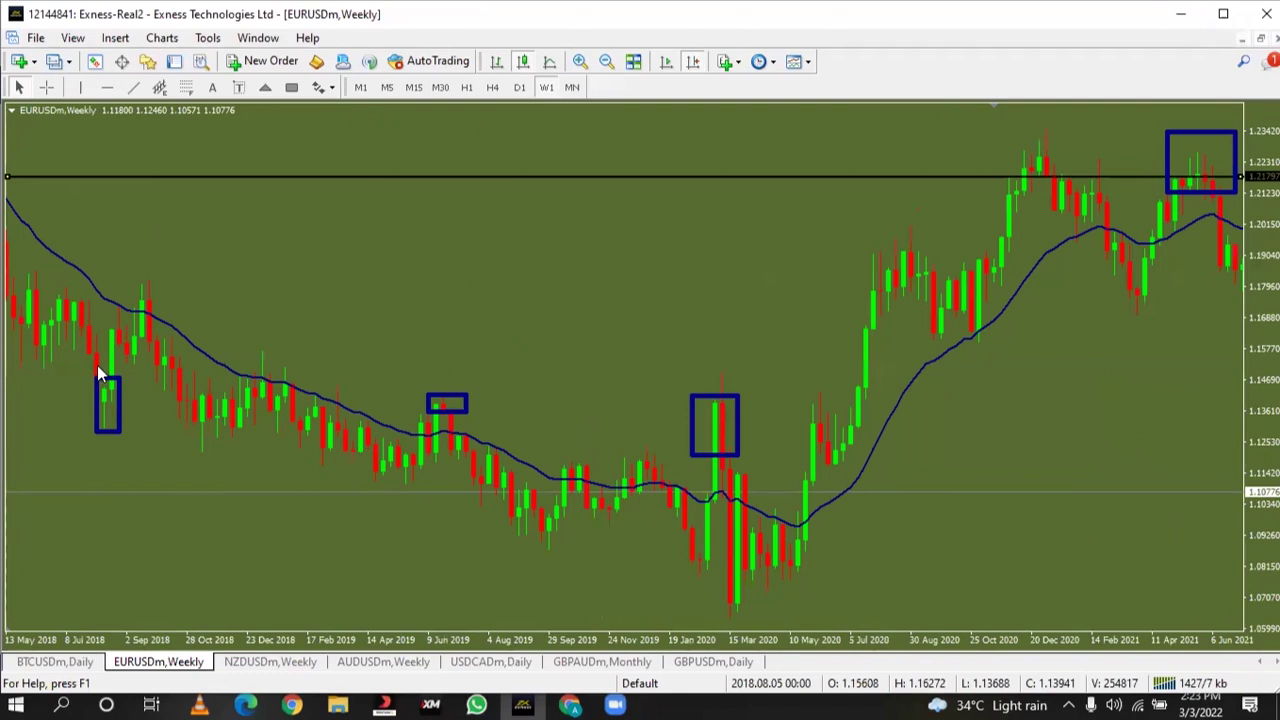
{"action": "double_click", "coordinate": [95, 397]}
{"action": "left_click_drag", "start_coordinate": [95, 377], "coordinate": [80, 366]}
Lower the horizontal line to the level of the June 2019 rectangle
{"action": "left_click_drag", "start_coordinate": [272, 177], "coordinate": [252, 408]}
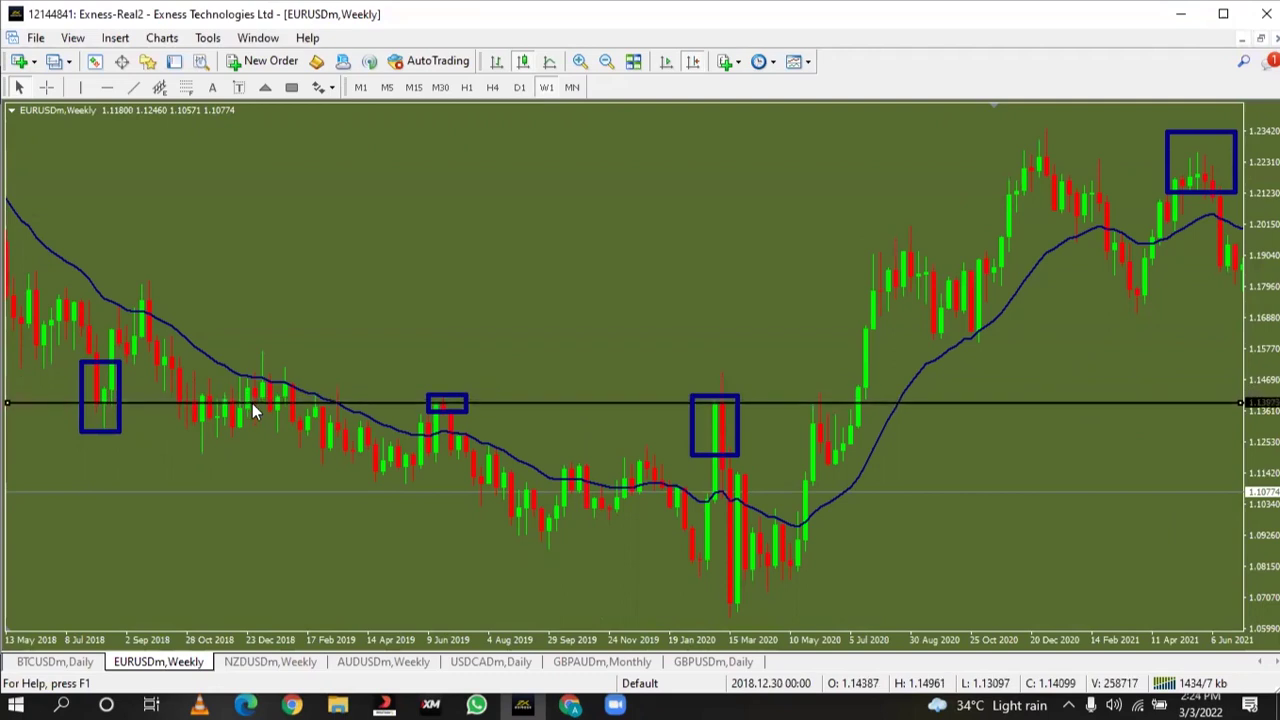
{"action": "left_click", "coordinate": [94, 62]}
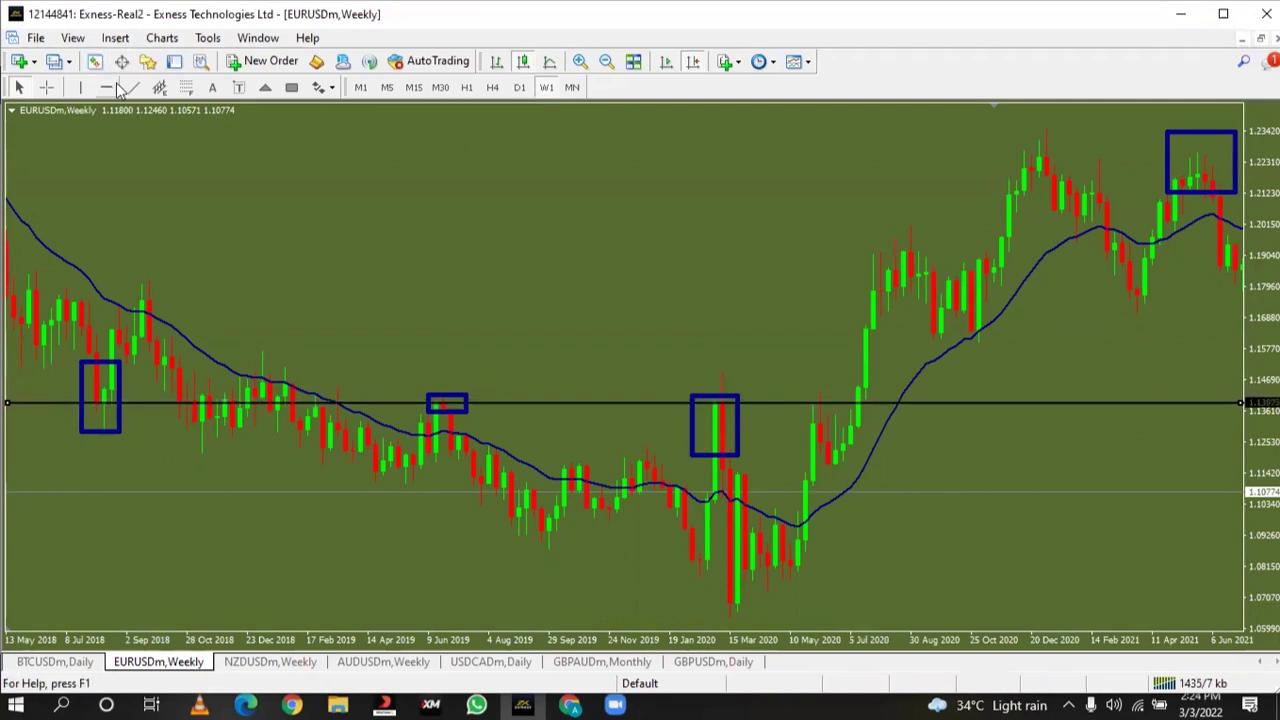
Place a second horizontal line at about 1.1499 on the weekly chart and switch to the daily timeframe
{"action": "left_click", "coordinate": [15, 372]}
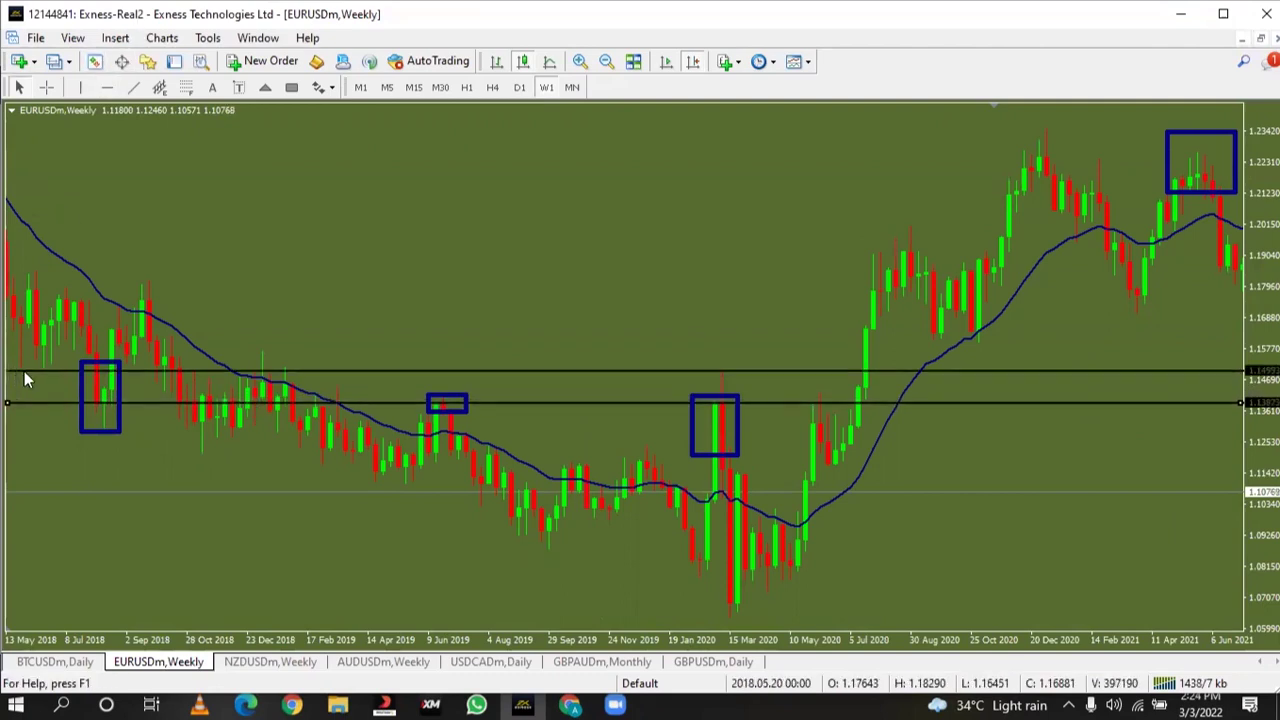
{"action": "left_click", "coordinate": [521, 94]}
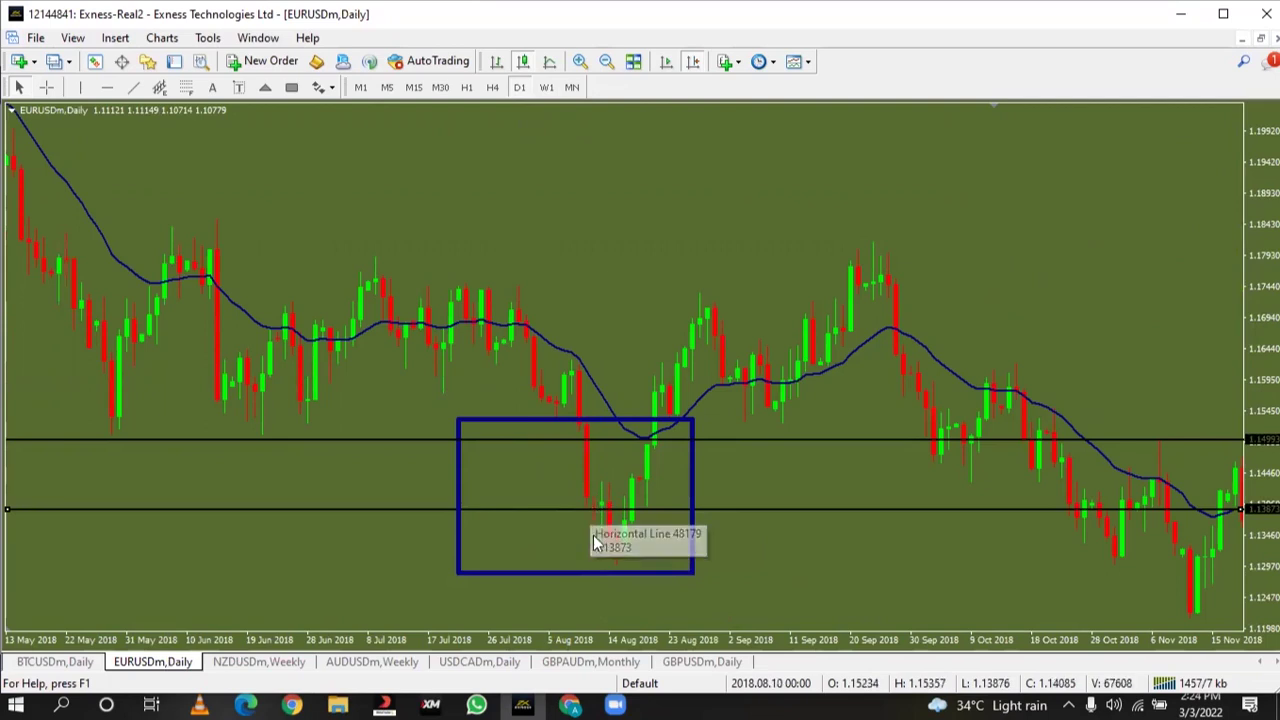
{"action": "left_click", "coordinate": [546, 87]}
{"action": "left_click", "coordinate": [517, 88]}
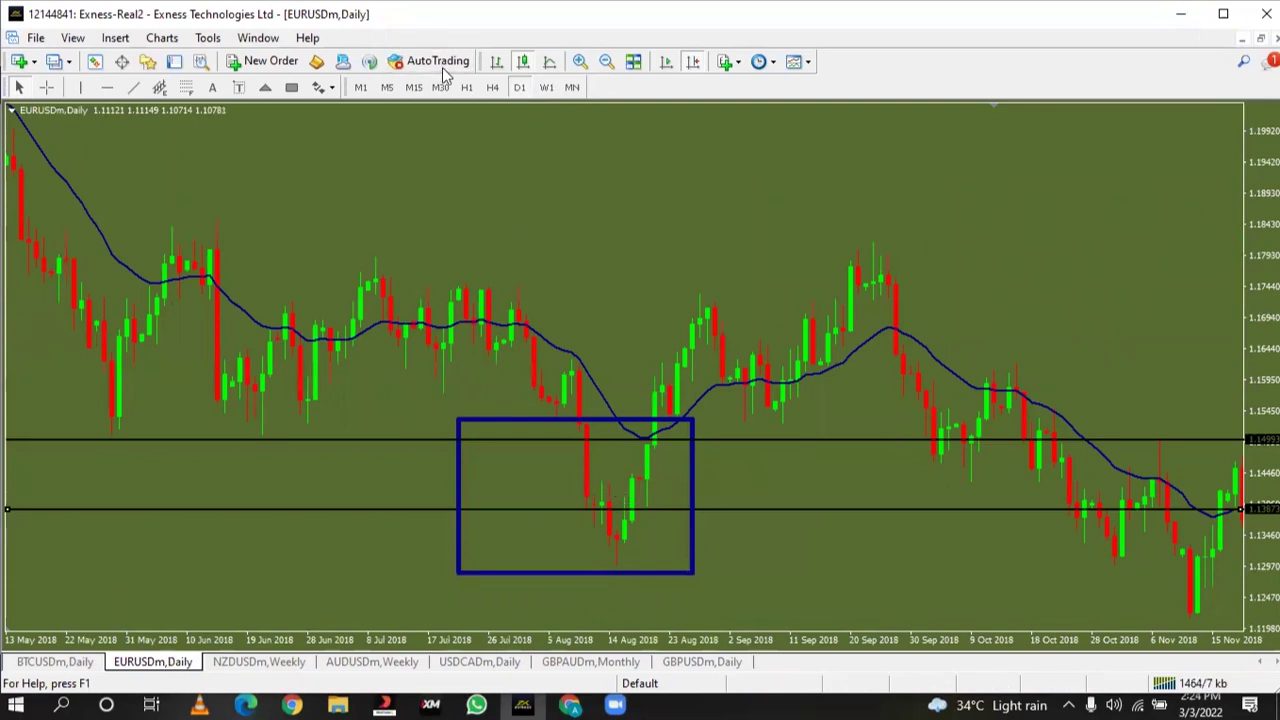
Start a text annotation above the daily candles reading "you want to see price form"
{"action": "left_click", "coordinate": [354, 152]}
{"action": "type", "text": "y"}
{"action": "key", "text": "BackSpace"}
{"action": "type", "text": "you "}
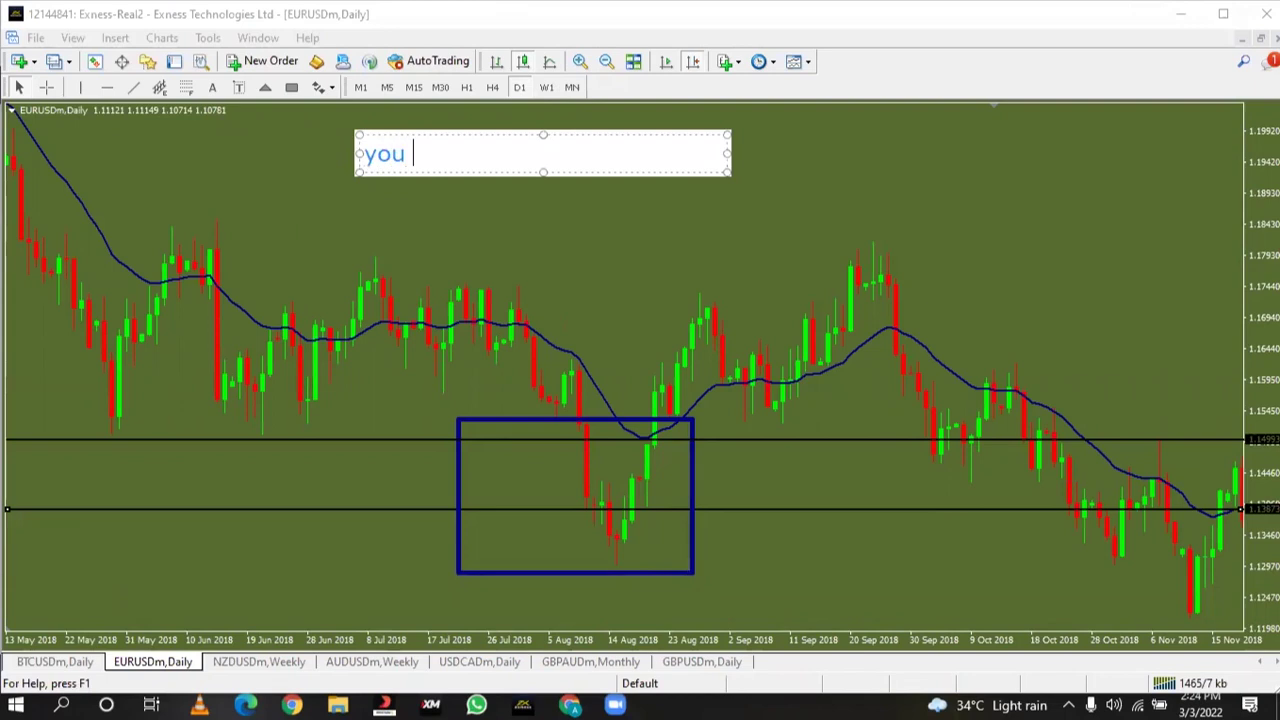
{"action": "type", "text": "want to see proce for"}
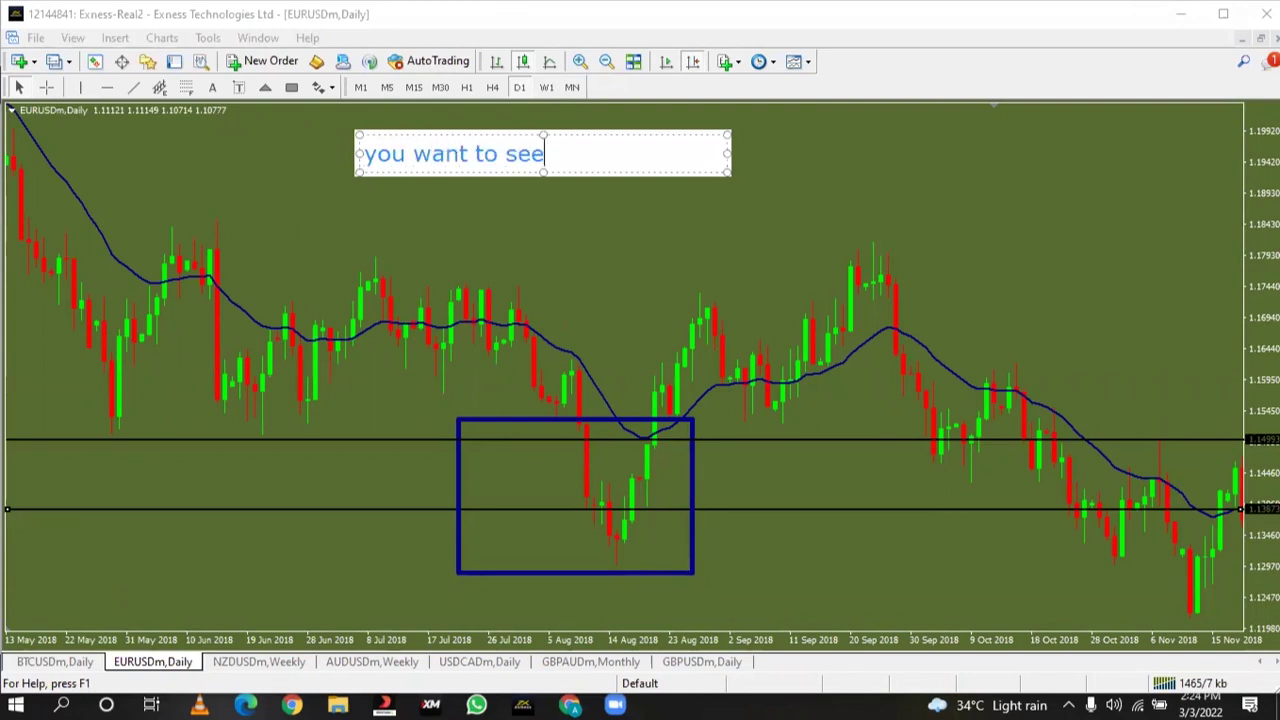
{"action": "key", "text": "BackSpace"}
{"action": "key", "text": "BackSpace"}
{"action": "key", "text": "BackSpace"}
{"action": "key", "text": "BackSpace"}
{"action": "key", "text": "BackSpace"}
{"action": "key", "text": "BackSpace"}
{"action": "key", "text": "BackSpace"}
{"action": "type", "text": "ice form"}
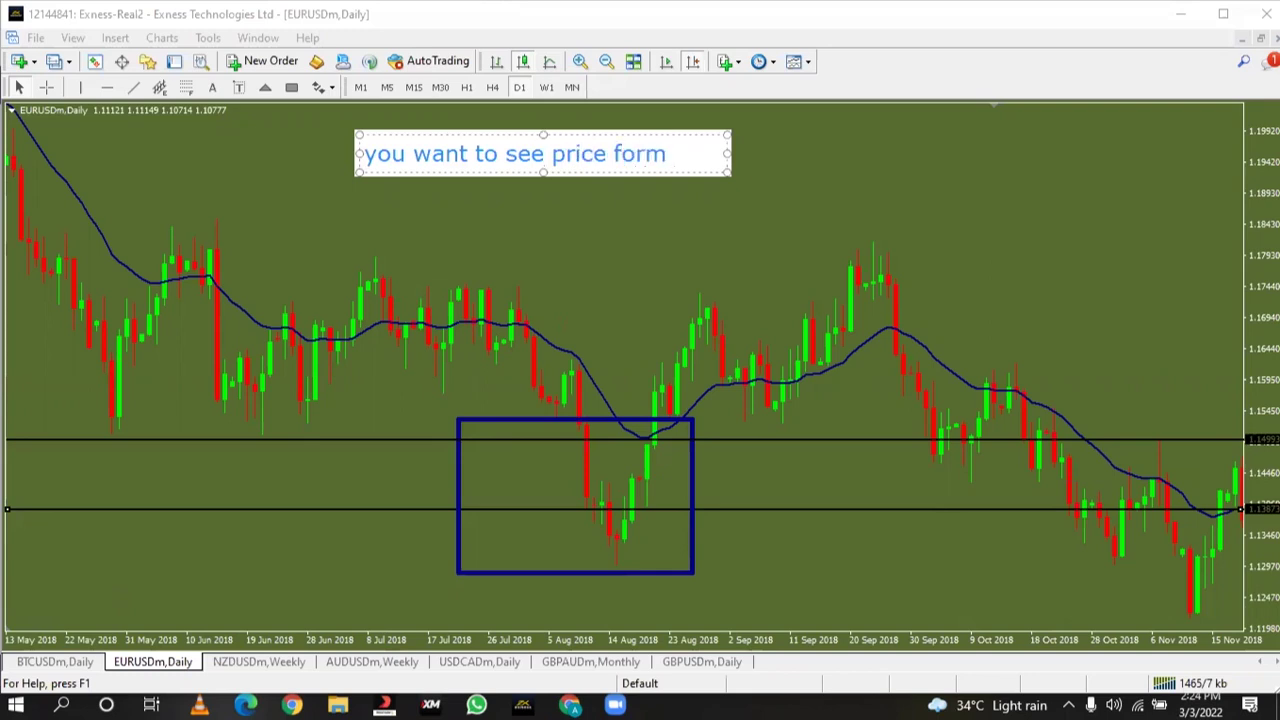
Continue the annotation with "a particular range caused by an" and begin the word "opposition"
{"action": "type", "text": " a particya"}
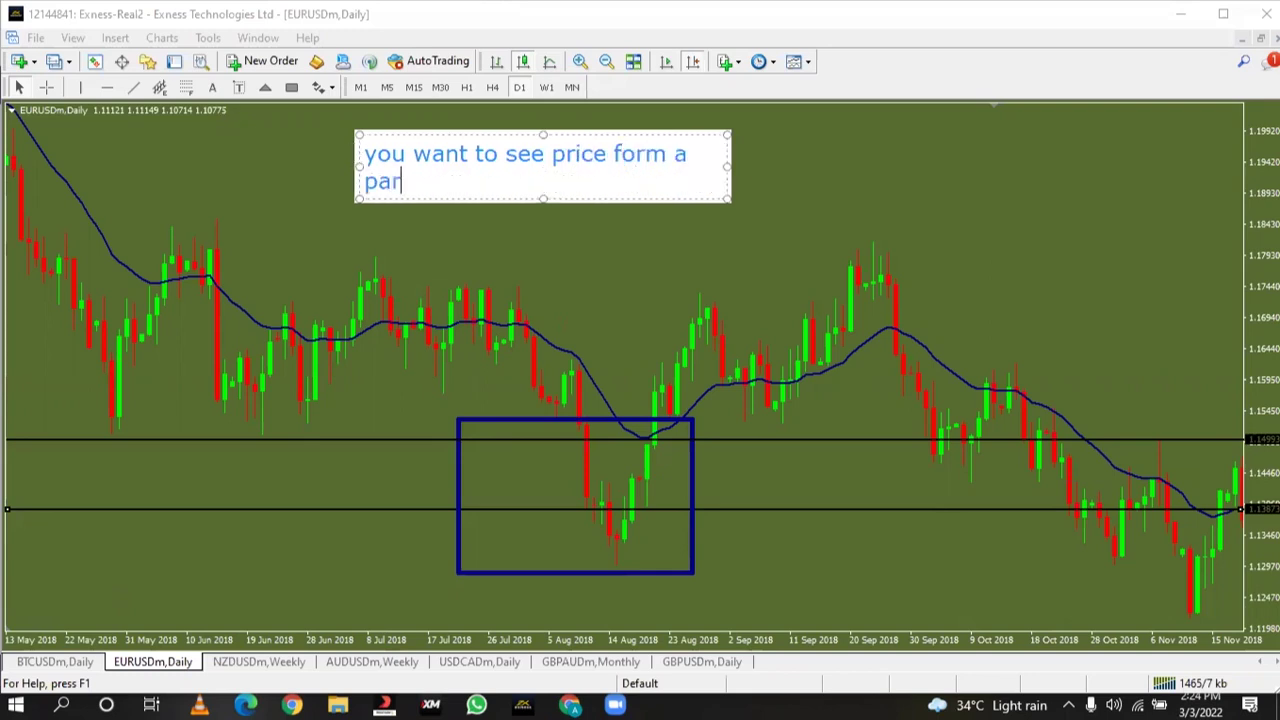
{"action": "key", "text": "BackSpace"}
{"action": "key", "text": "BackSpace"}
{"action": "type", "text": "ular range caused by a"}
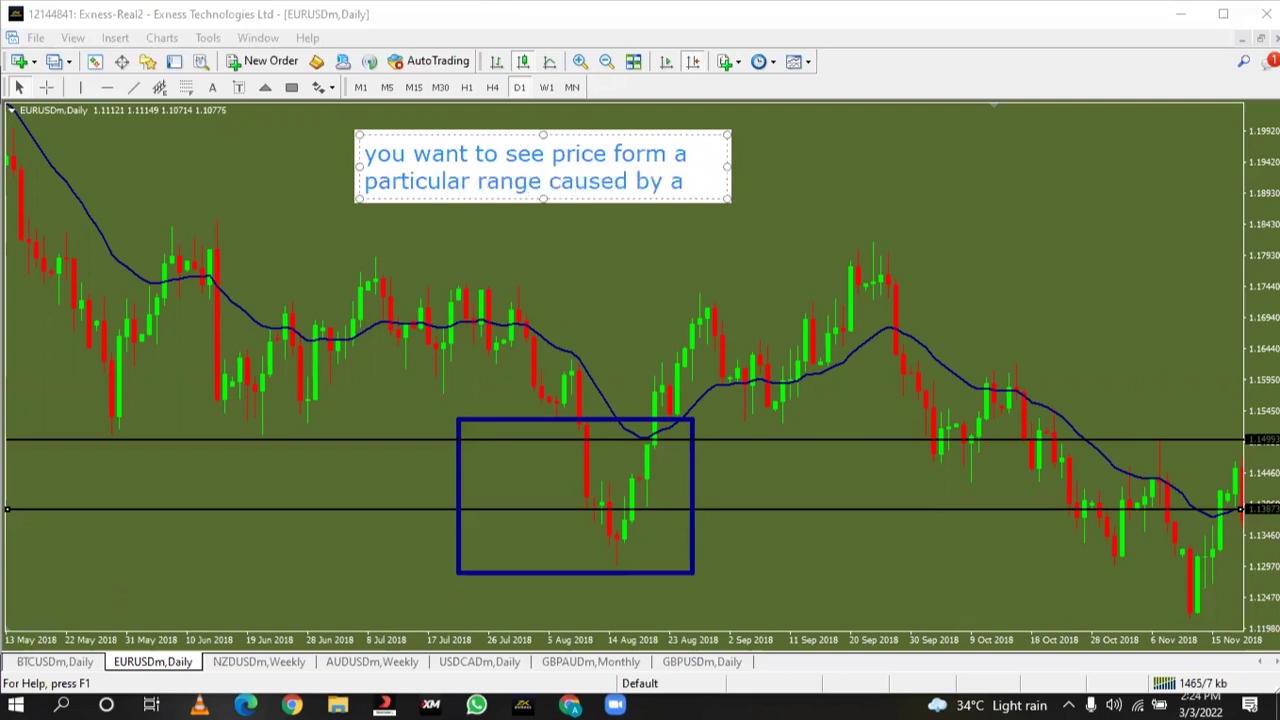
{"action": "type", "text": "n oppos"}
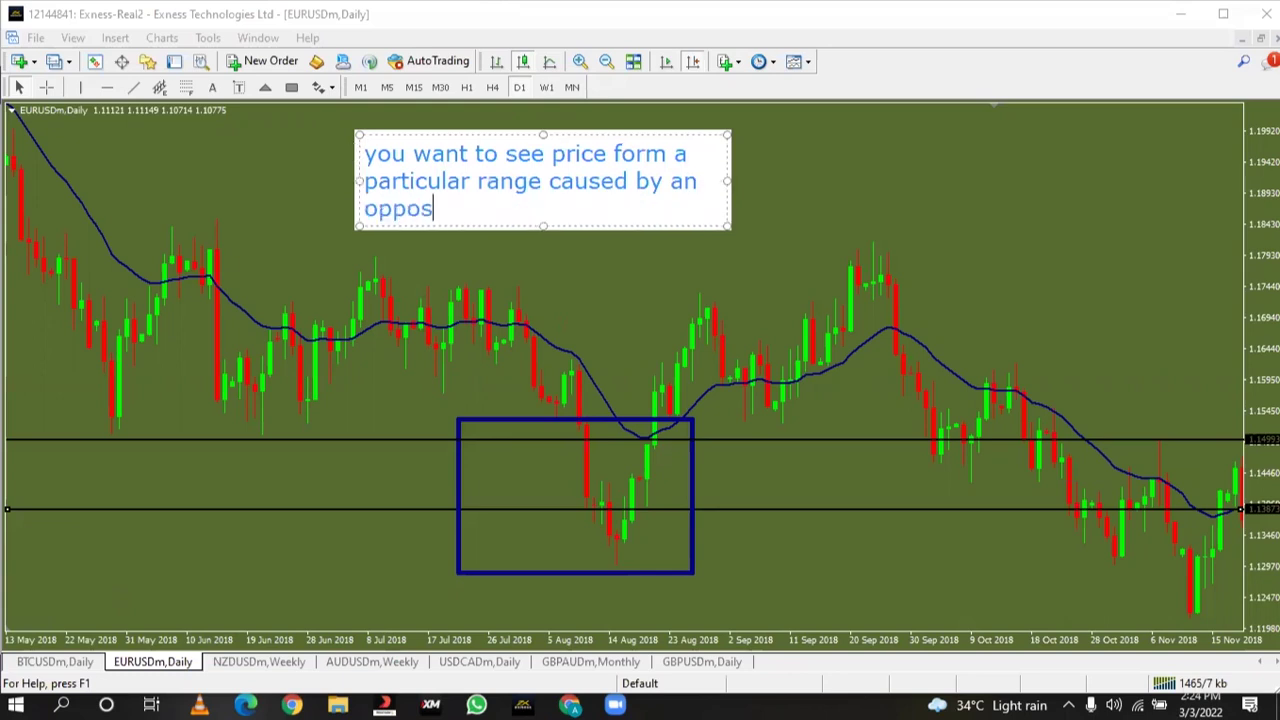
Complete the annotation with "opposition bar or more then breakout from it during the week to continue your trade in the trend direction"
{"action": "type", "text": "ition bar or more then breakout from it during thwe"}
{"action": "key", "text": "BackSpace"}
{"action": "key", "text": "BackSpace"}
{"action": "type", "text": "e week to continue yout"}
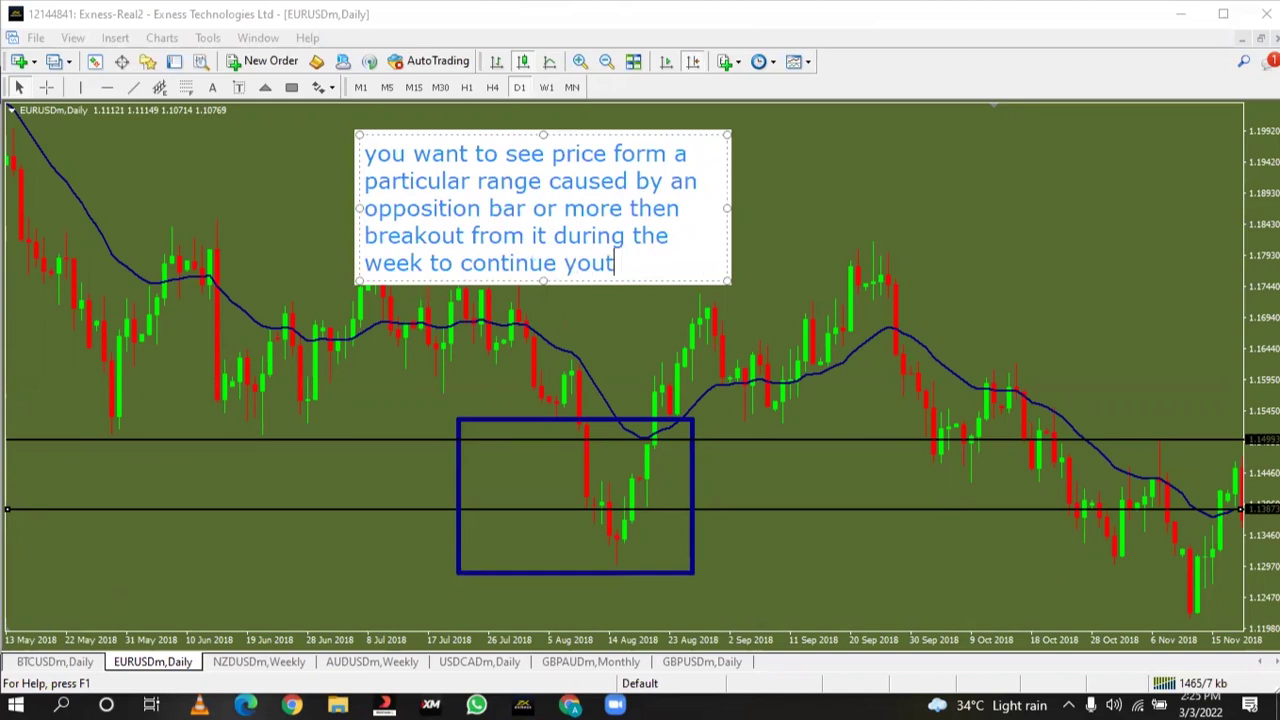
{"action": "key", "text": "BackSpace"}
{"action": "type", "text": "r trade in the trend "}
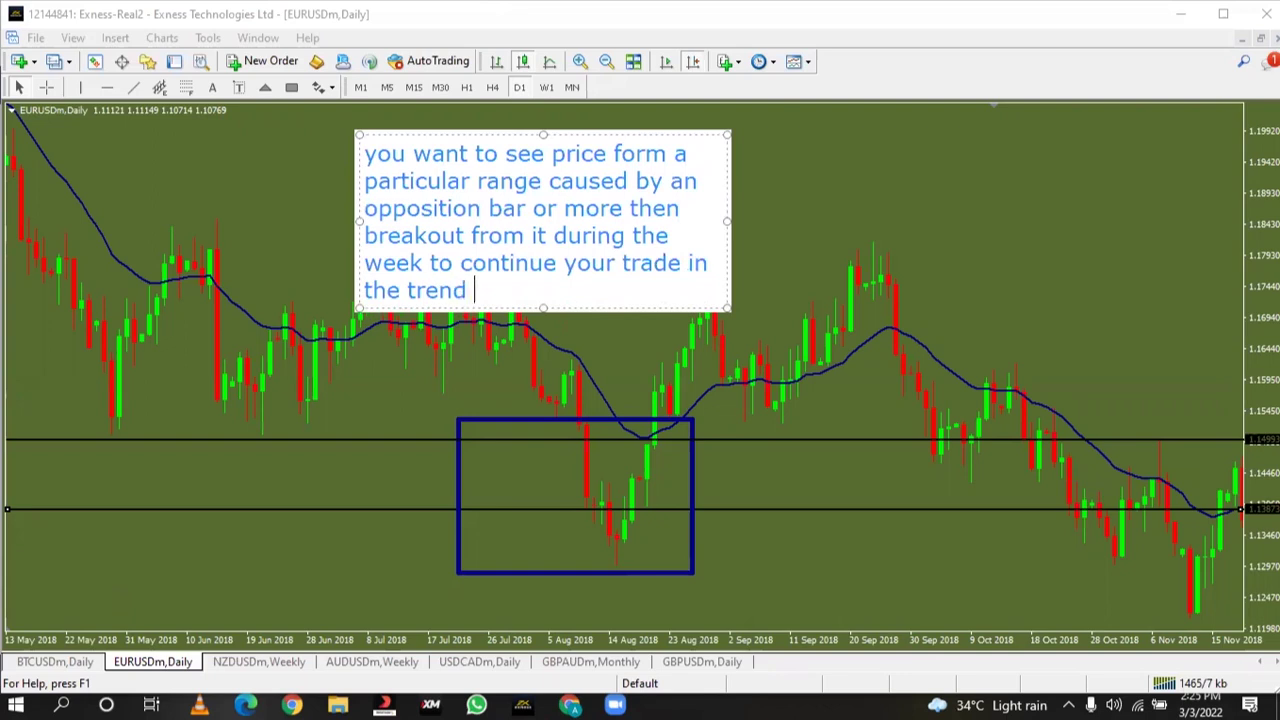
{"action": "type", "text": "direction"}
{"action": "key", "text": "Return"}
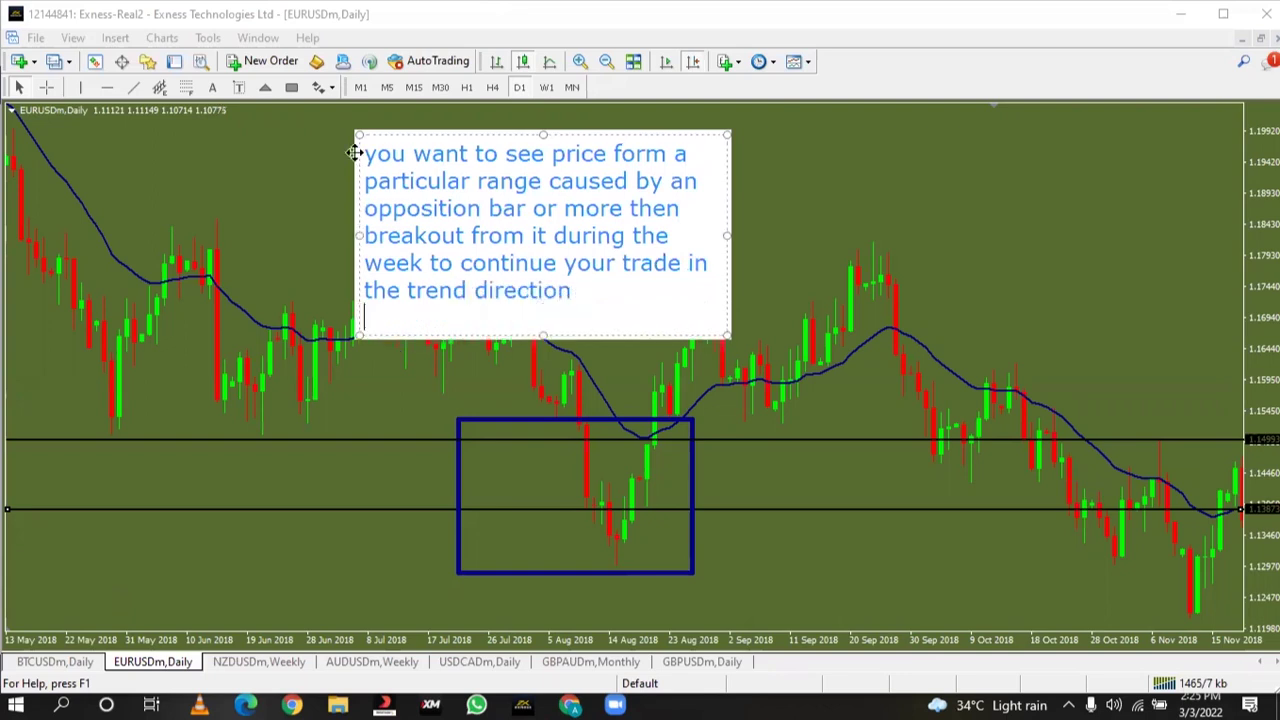
{"action": "left_click", "coordinate": [257, 150]}
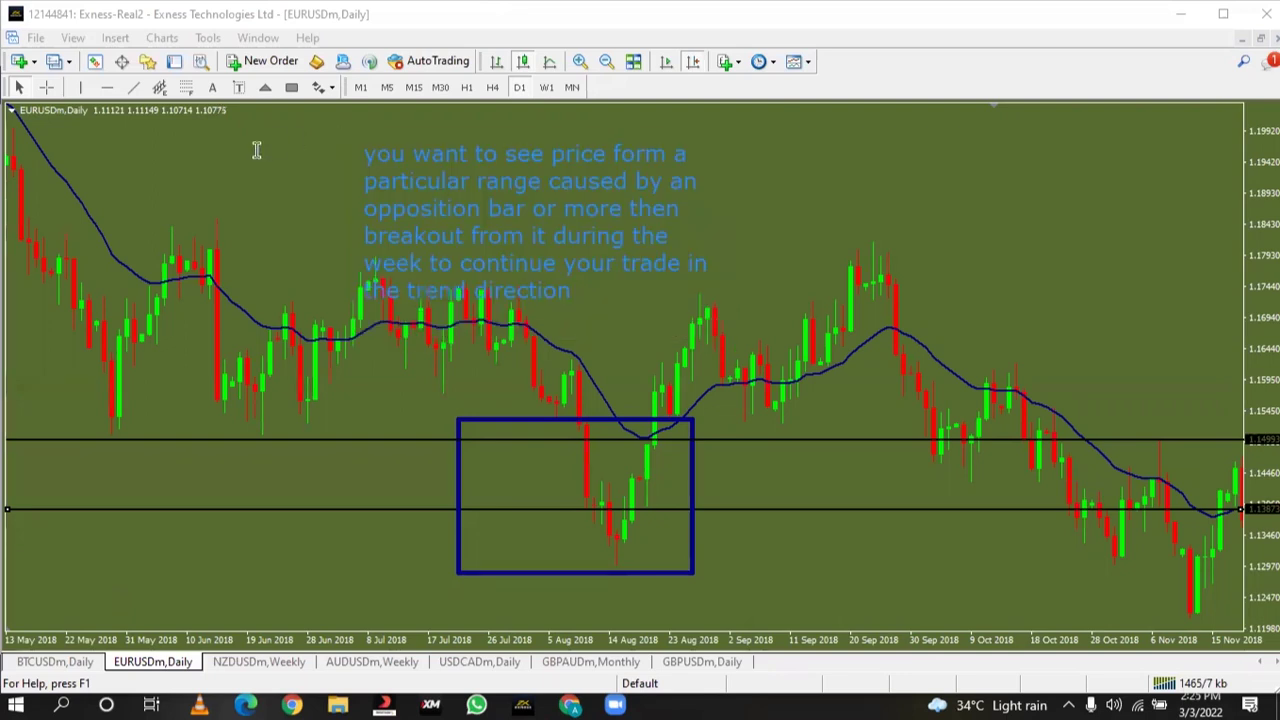
{"action": "left_click", "coordinate": [538, 207]}
{"action": "left_click", "coordinate": [410, 175]}
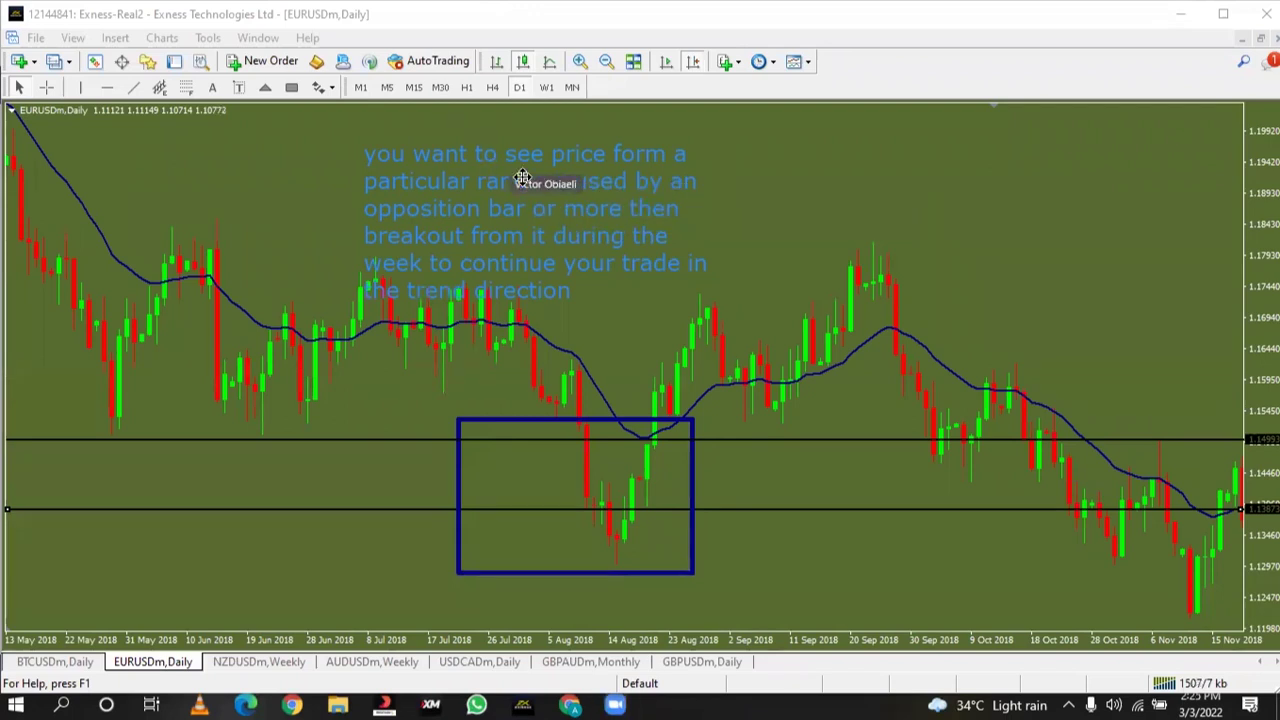
{"action": "double_click", "coordinate": [542, 238]}
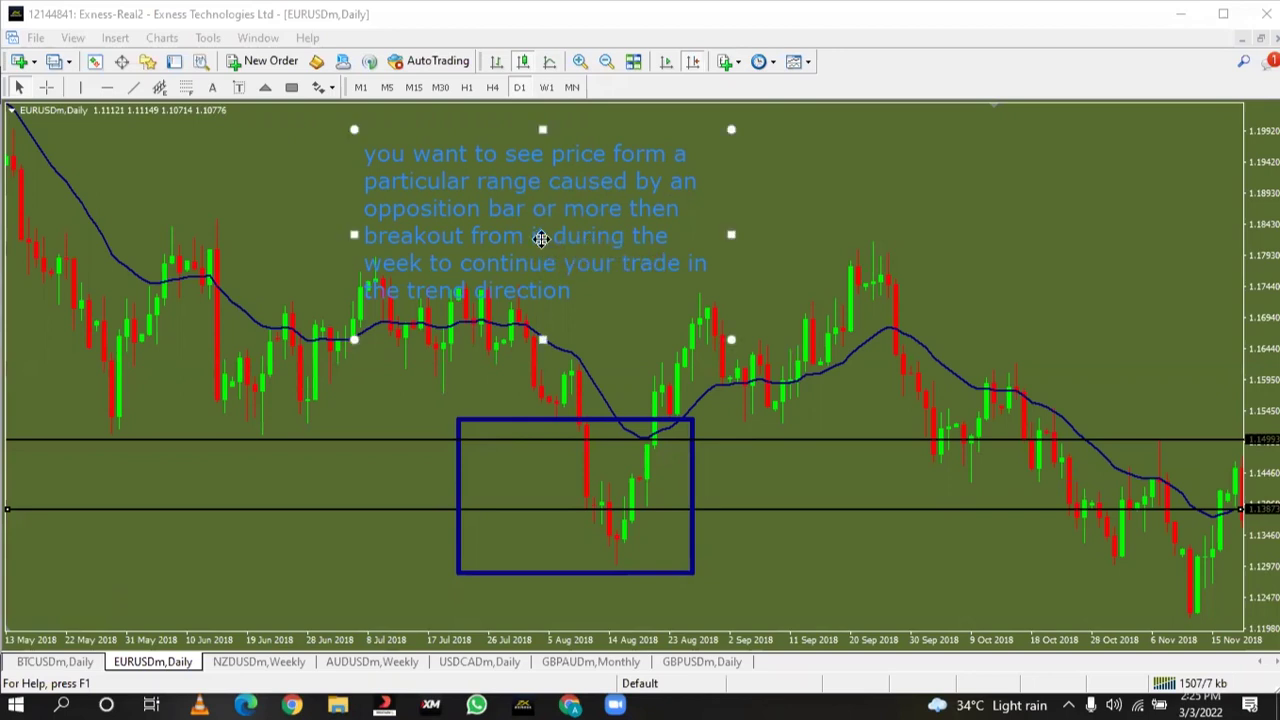
{"action": "left_click", "coordinate": [459, 71]}
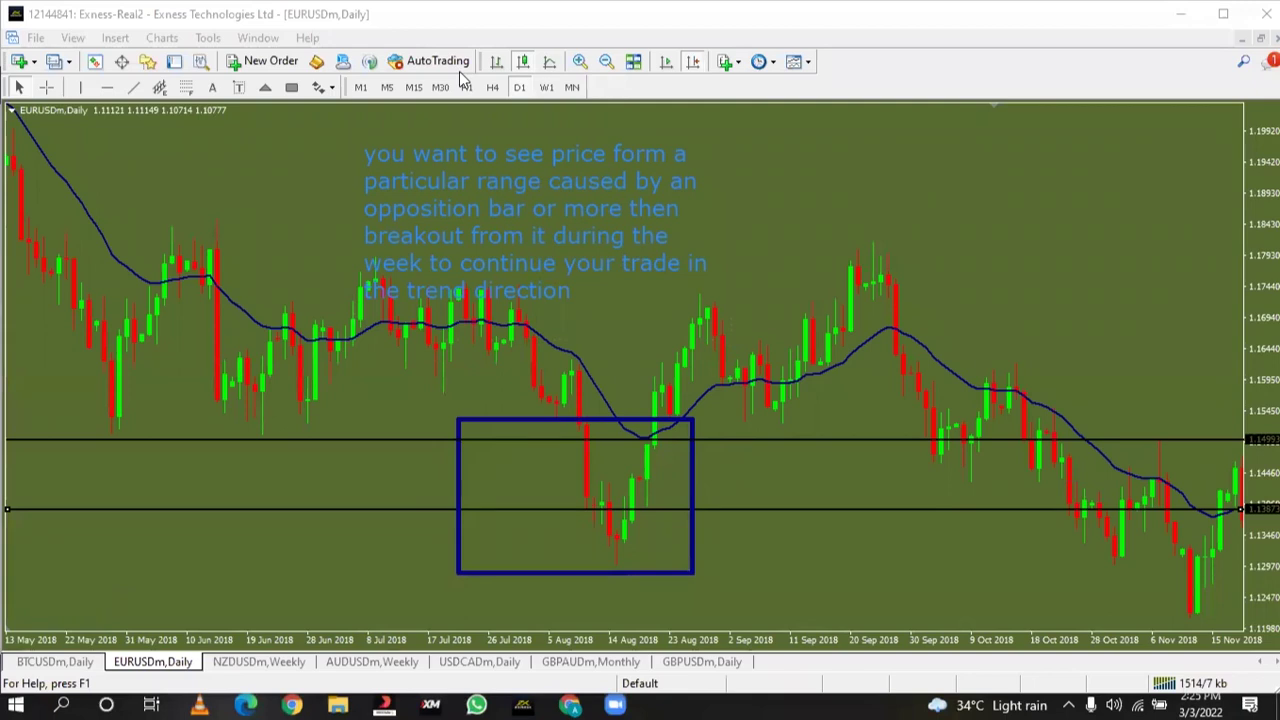
{"action": "left_click", "coordinate": [526, 210]}
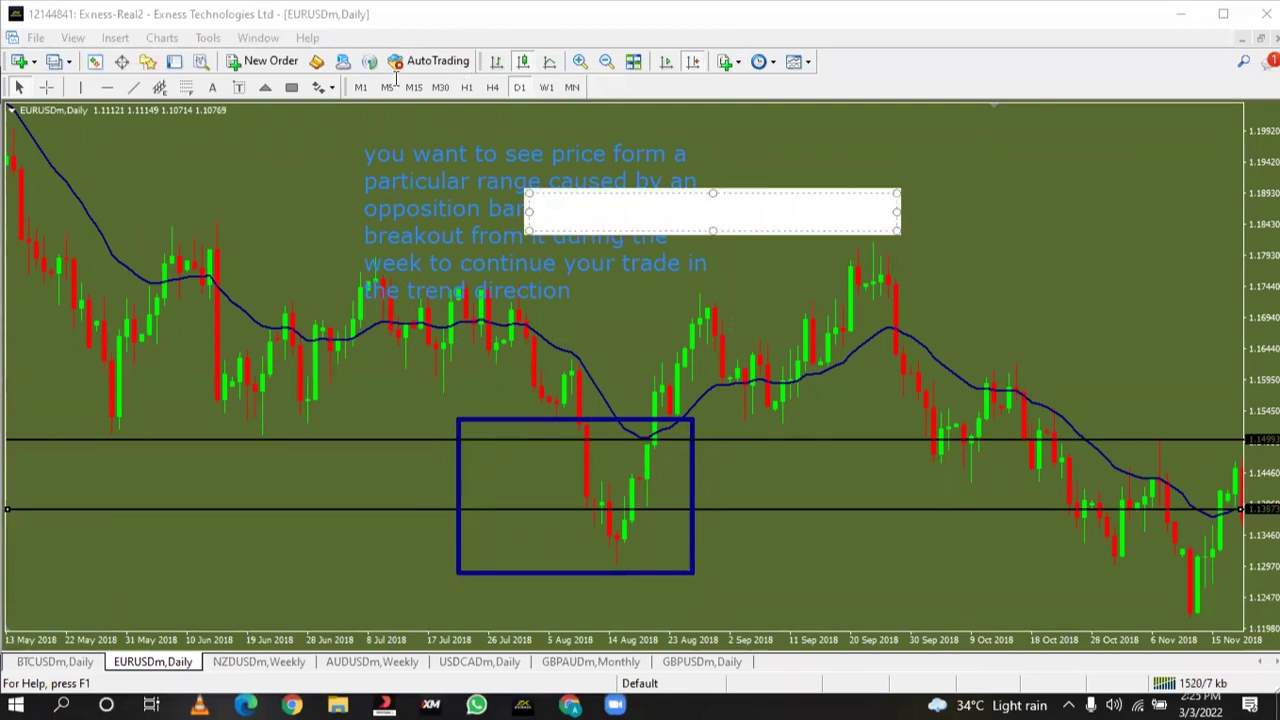
{"action": "left_click", "coordinate": [400, 143]}
{"action": "double_click", "coordinate": [400, 143]}
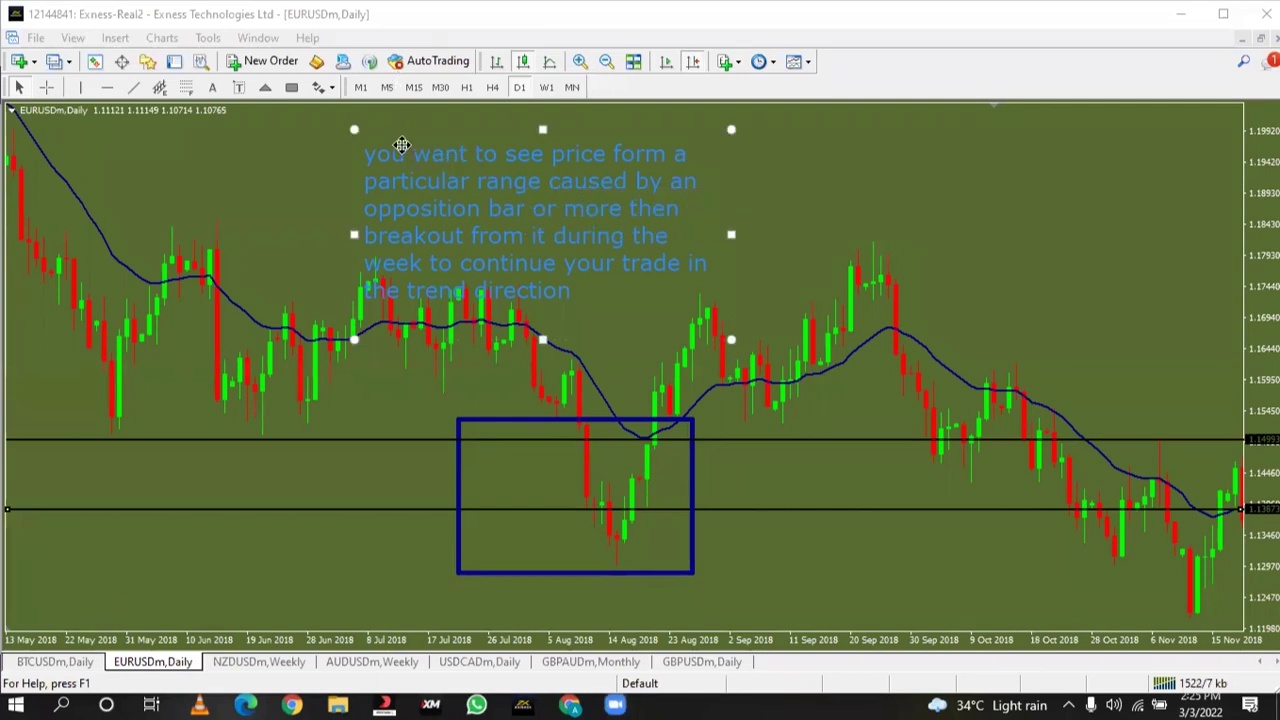
{"action": "left_click", "coordinate": [492, 196]}
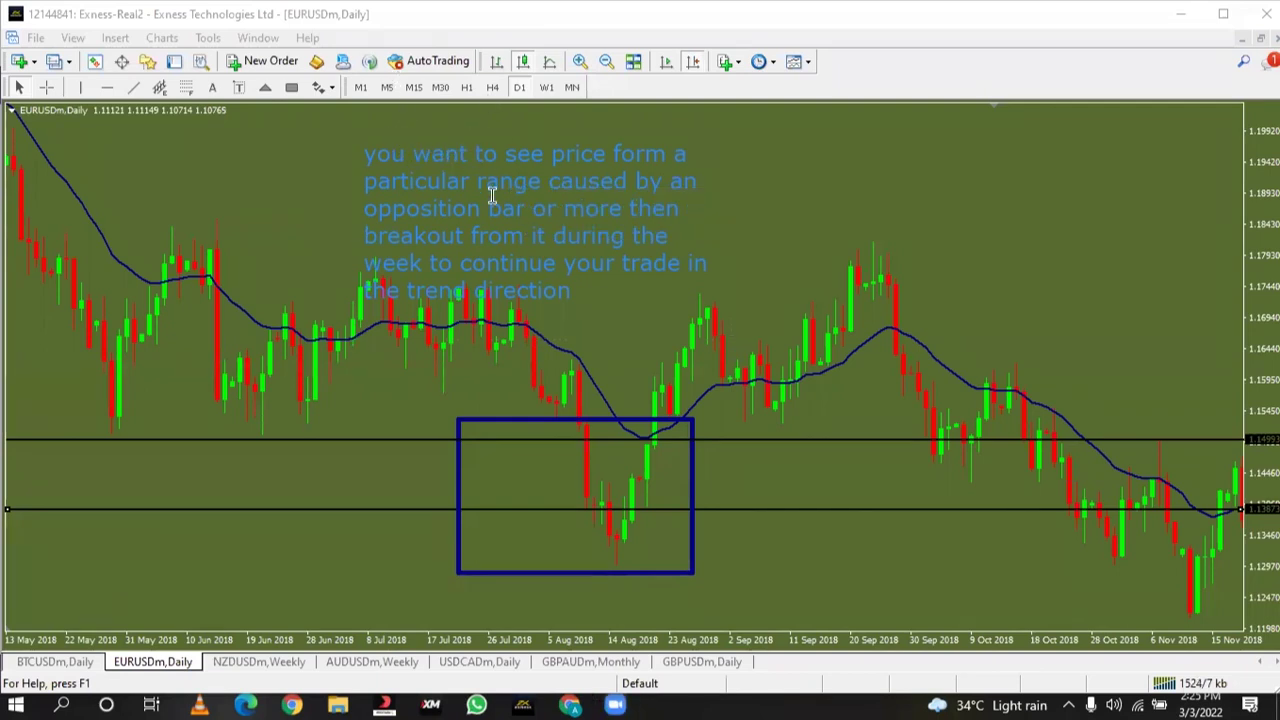
{"action": "left_click", "coordinate": [492, 196]}
Insert "in the ITF" after "opposition bar or more" in the text annotation
{"action": "left_click", "coordinate": [399, 173]}
{"action": "left_click", "coordinate": [407, 184]}
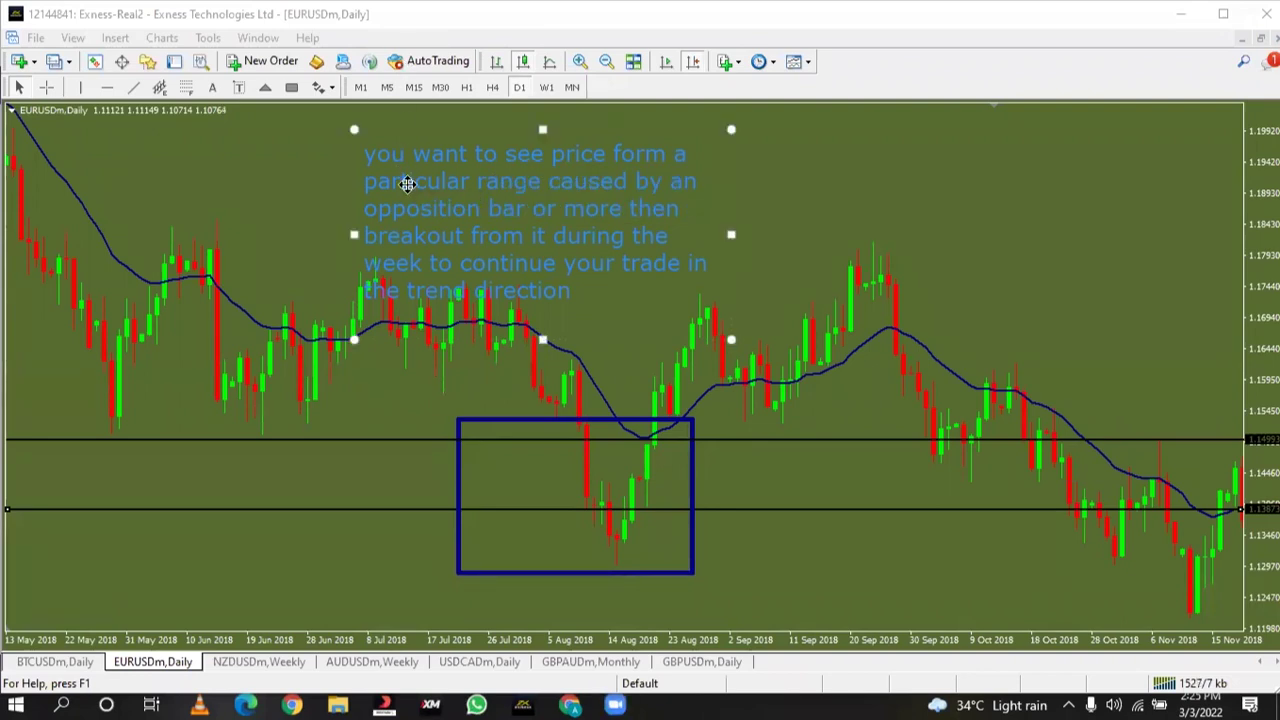
{"action": "left_click", "coordinate": [408, 184]}
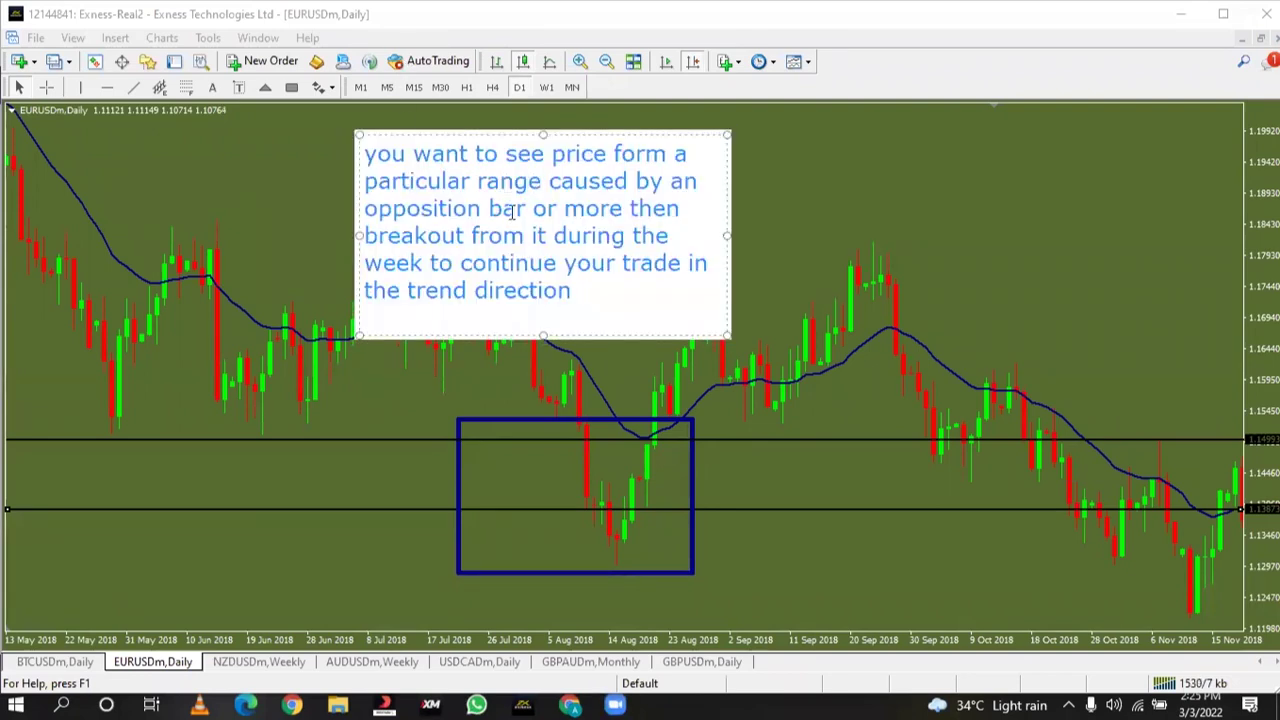
{"action": "left_click", "coordinate": [627, 210]}
{"action": "type", "text": "in the "}
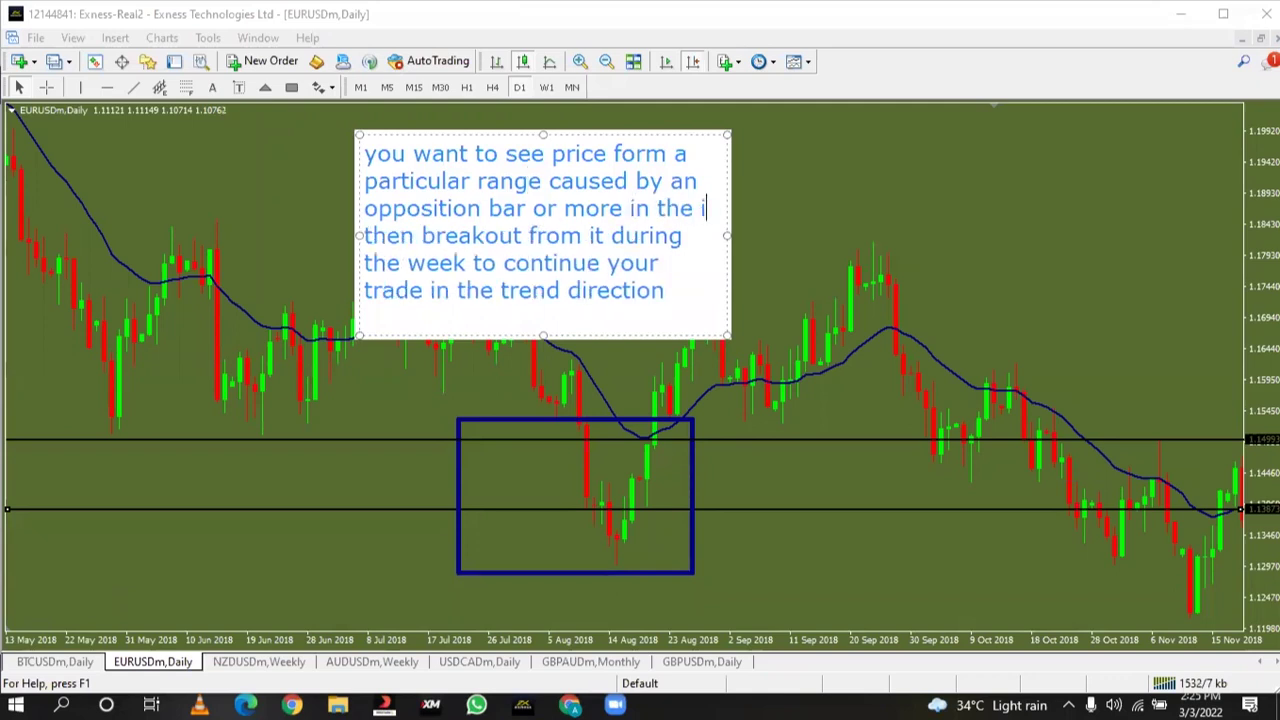
{"action": "type", "text": "ITF"}
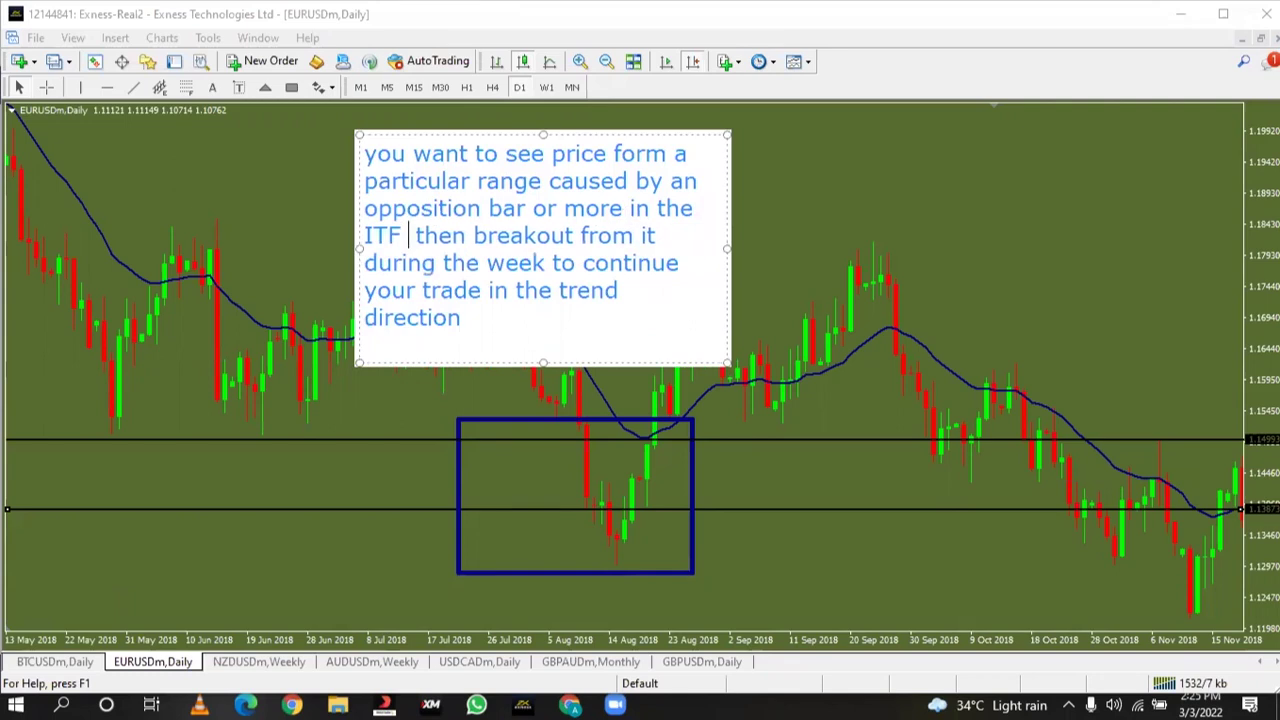
{"action": "key", "text": "BackSpace"}
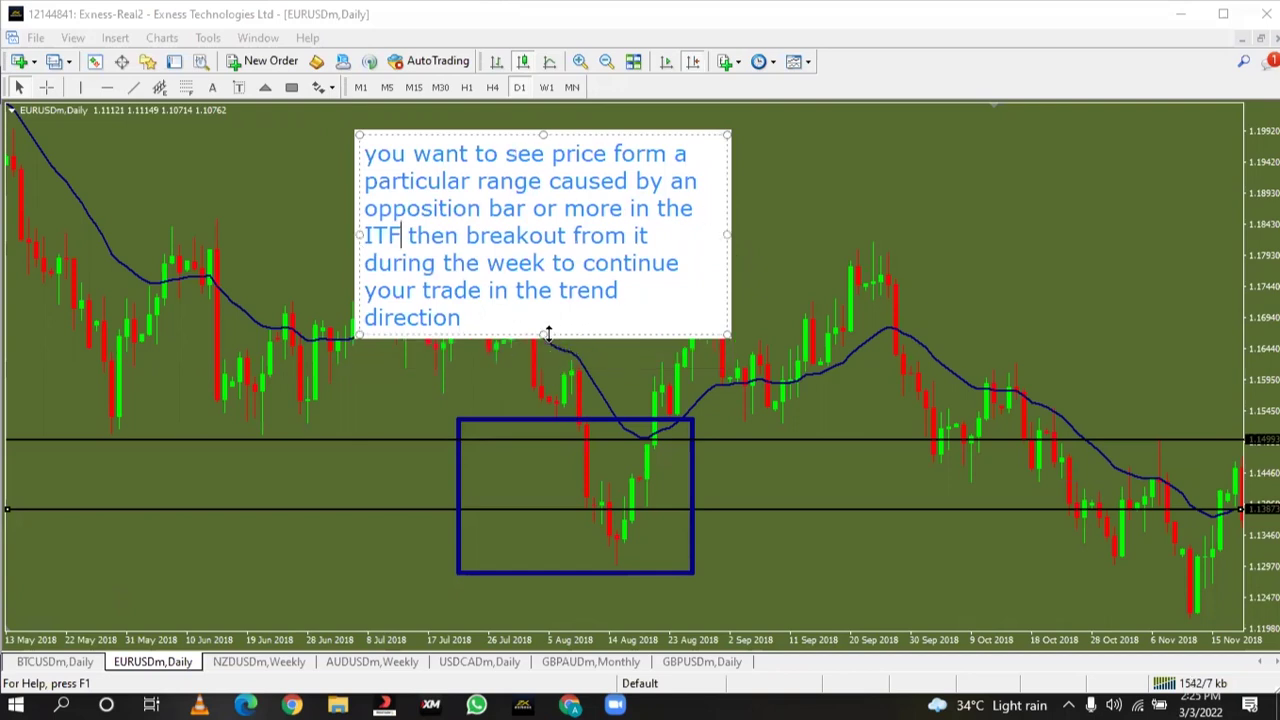
{"action": "left_click", "coordinate": [784, 237]}
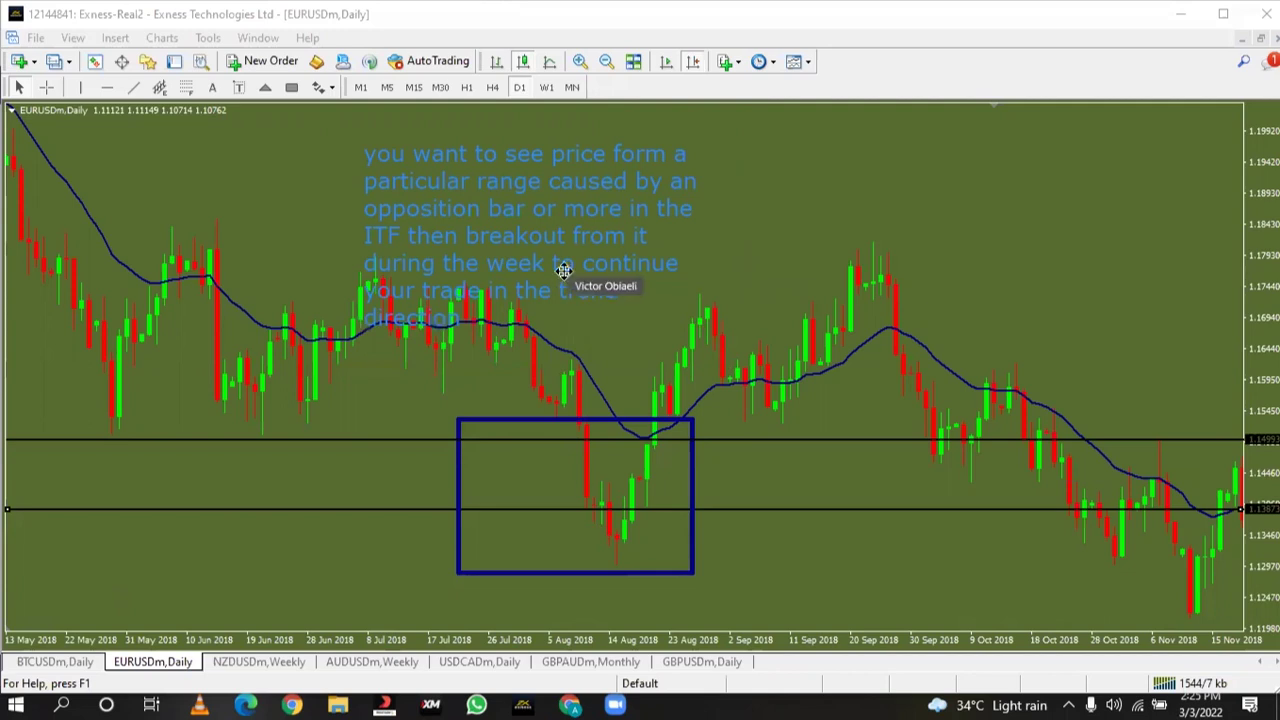
Move the text annotation to the area below the earliest candles, beside the August 2018 rectangle
{"action": "double_click", "coordinate": [524, 200]}
{"action": "left_click", "coordinate": [524, 200]}
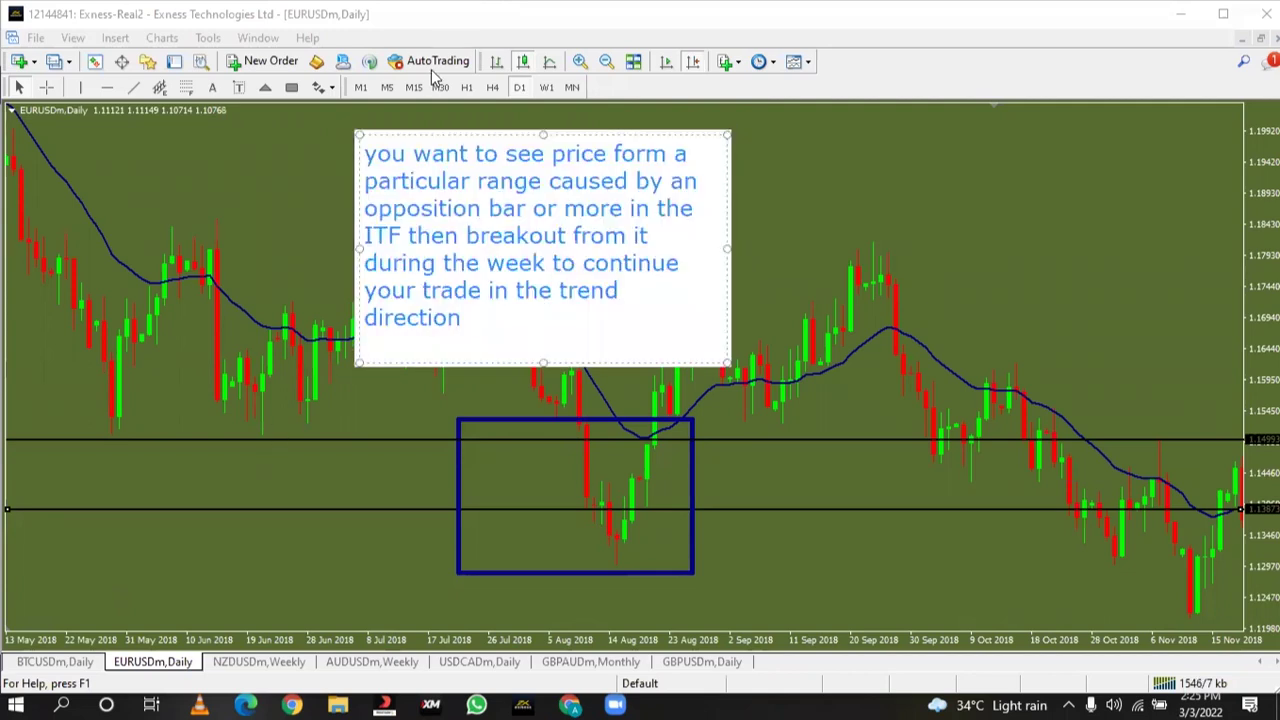
{"action": "left_click", "coordinate": [853, 210]}
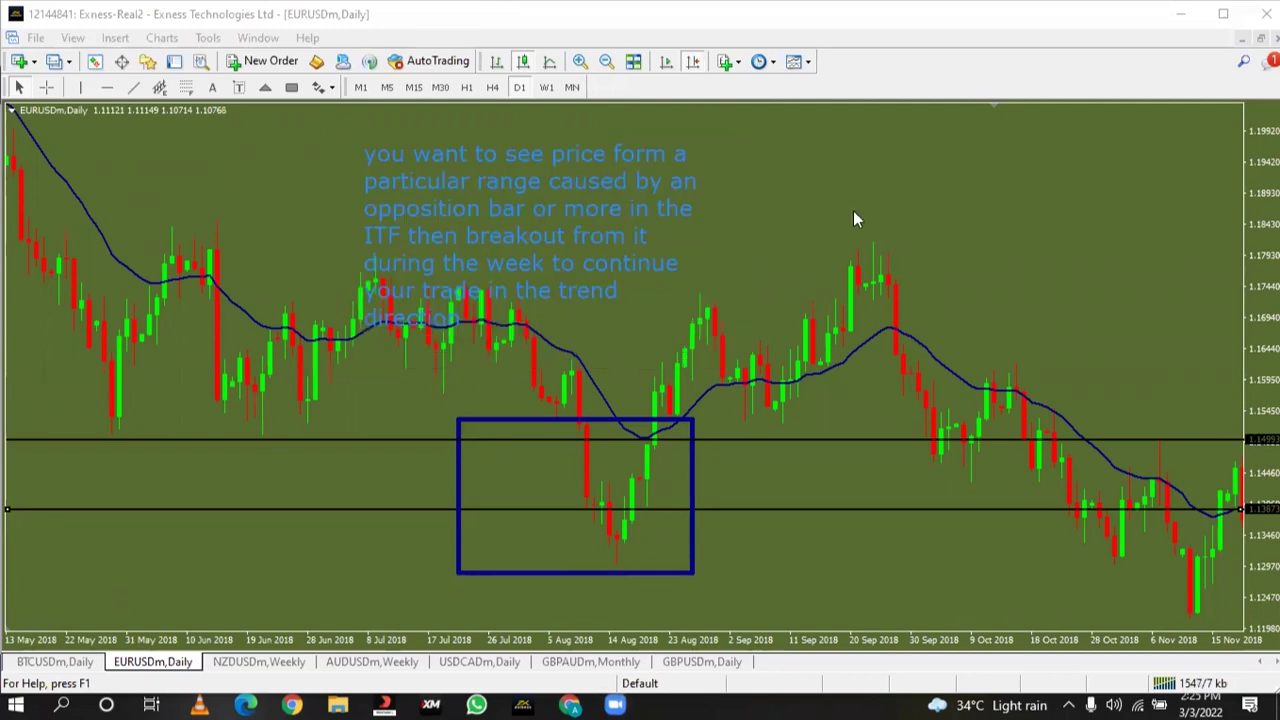
{"action": "left_click_drag", "start_coordinate": [505, 208], "coordinate": [197, 505]}
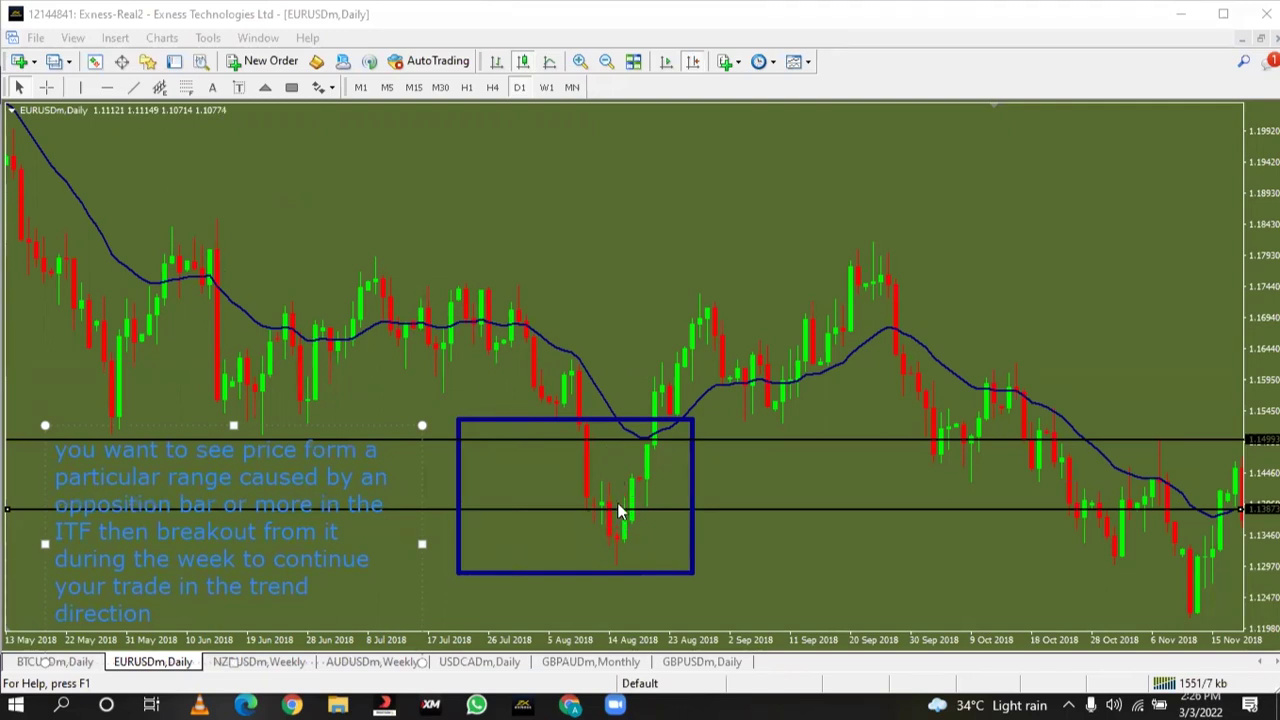
{"action": "key", "text": "Escape"}
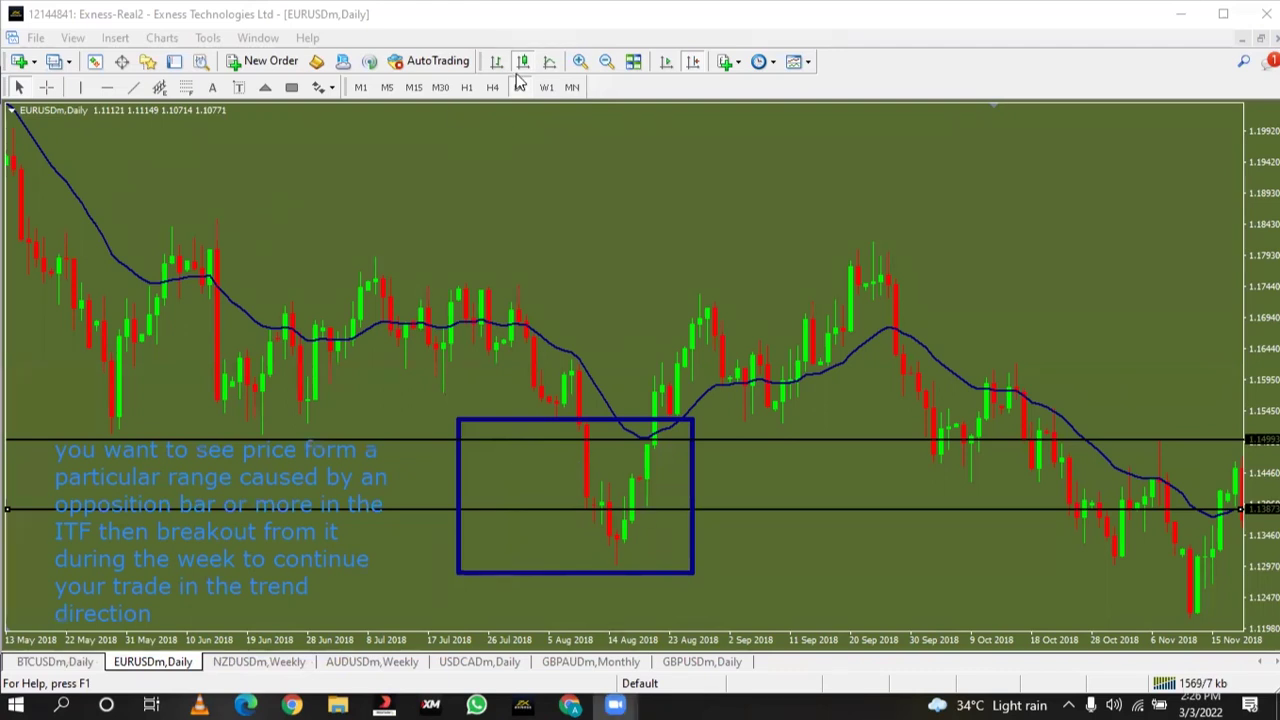
Lower the lower horizontal line to about 1.1364 on the weekly chart and return to the daily timeframe
{"action": "left_click", "coordinate": [545, 87]}
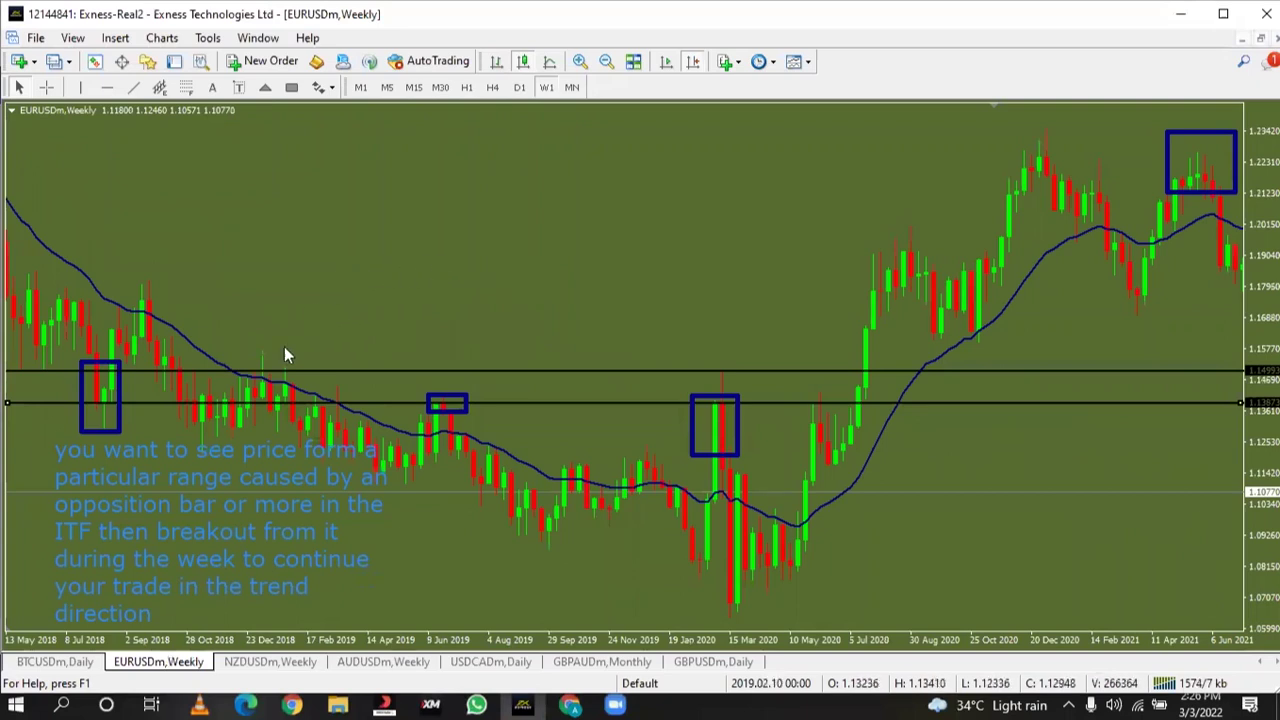
{"action": "left_click_drag", "start_coordinate": [281, 411], "coordinate": [283, 418]}
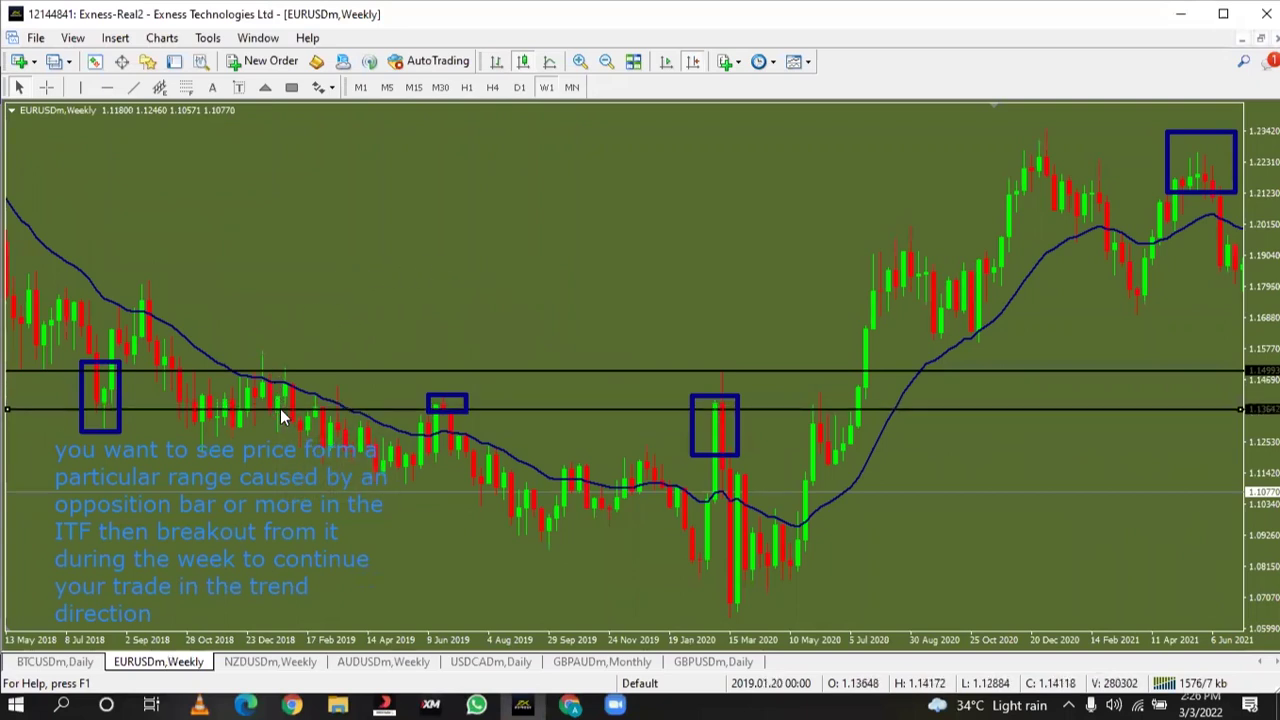
{"action": "left_click", "coordinate": [519, 88]}
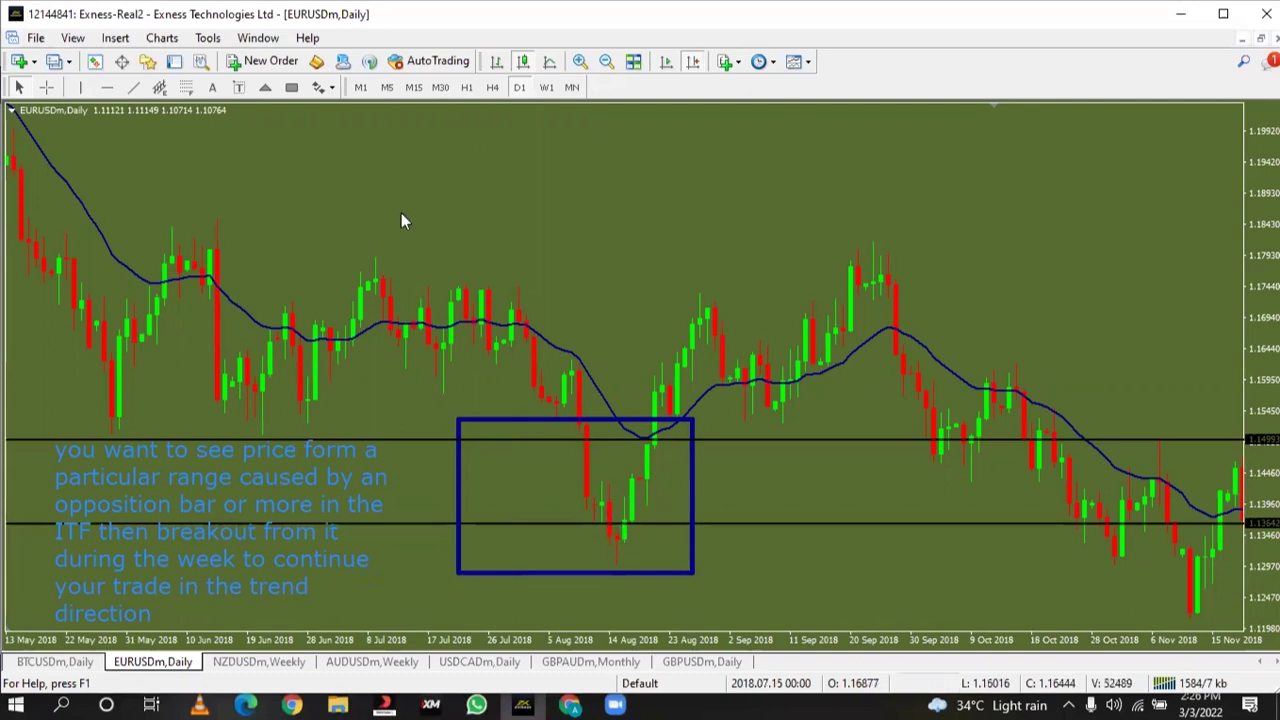
Examine the daily bars of 10 to 13 August 2018 inside the rectangle with the crosshair
{"action": "left_click", "coordinate": [48, 88]}
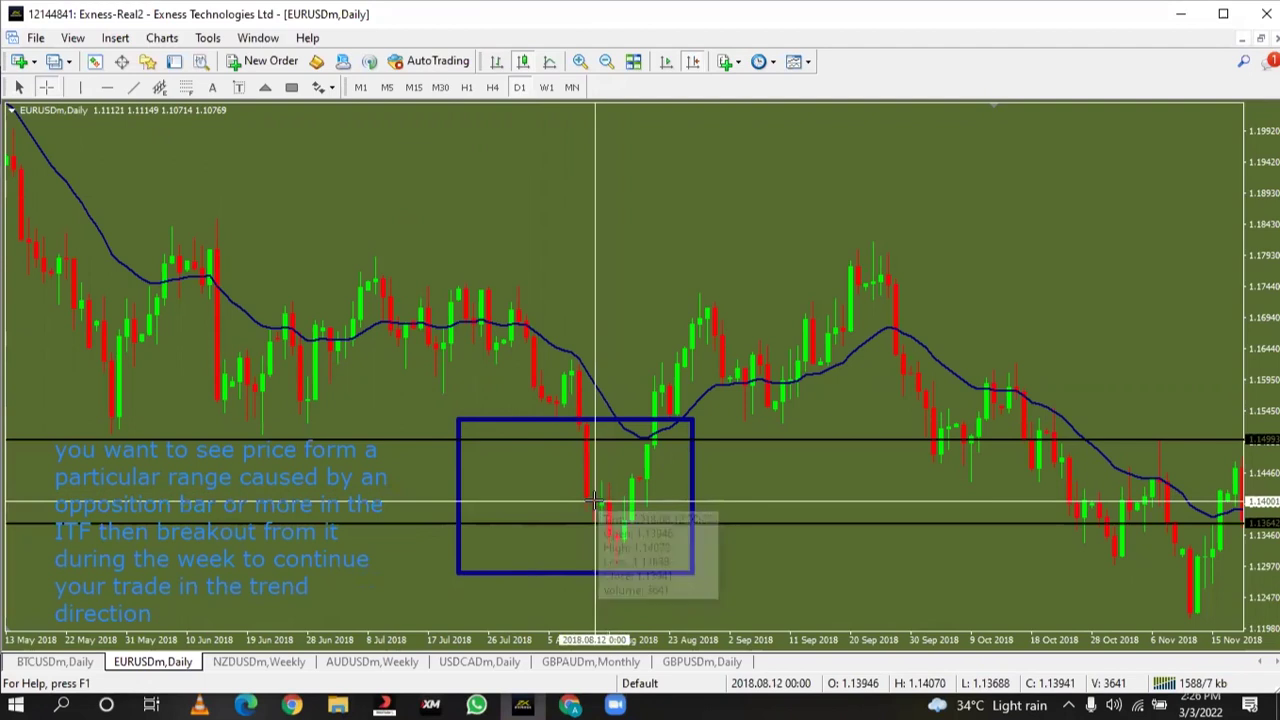
{"action": "mouse_move", "coordinate": [594, 506]}
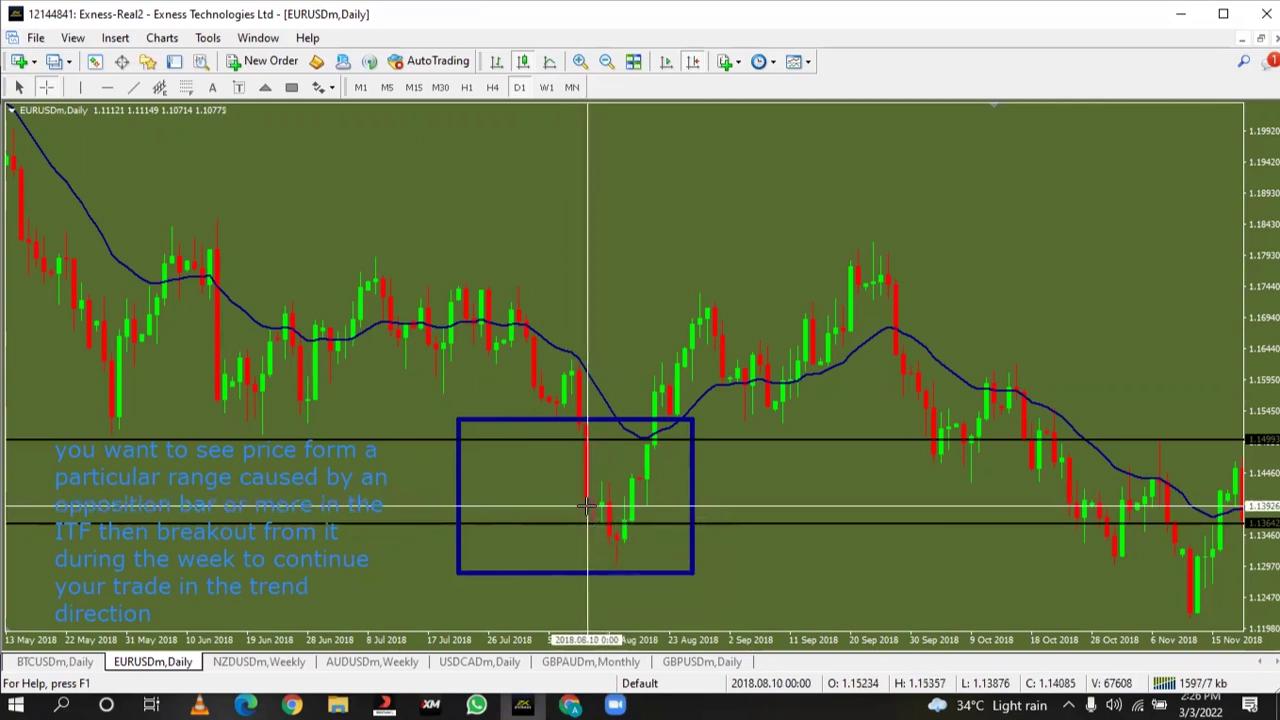
{"action": "mouse_move", "coordinate": [600, 505]}
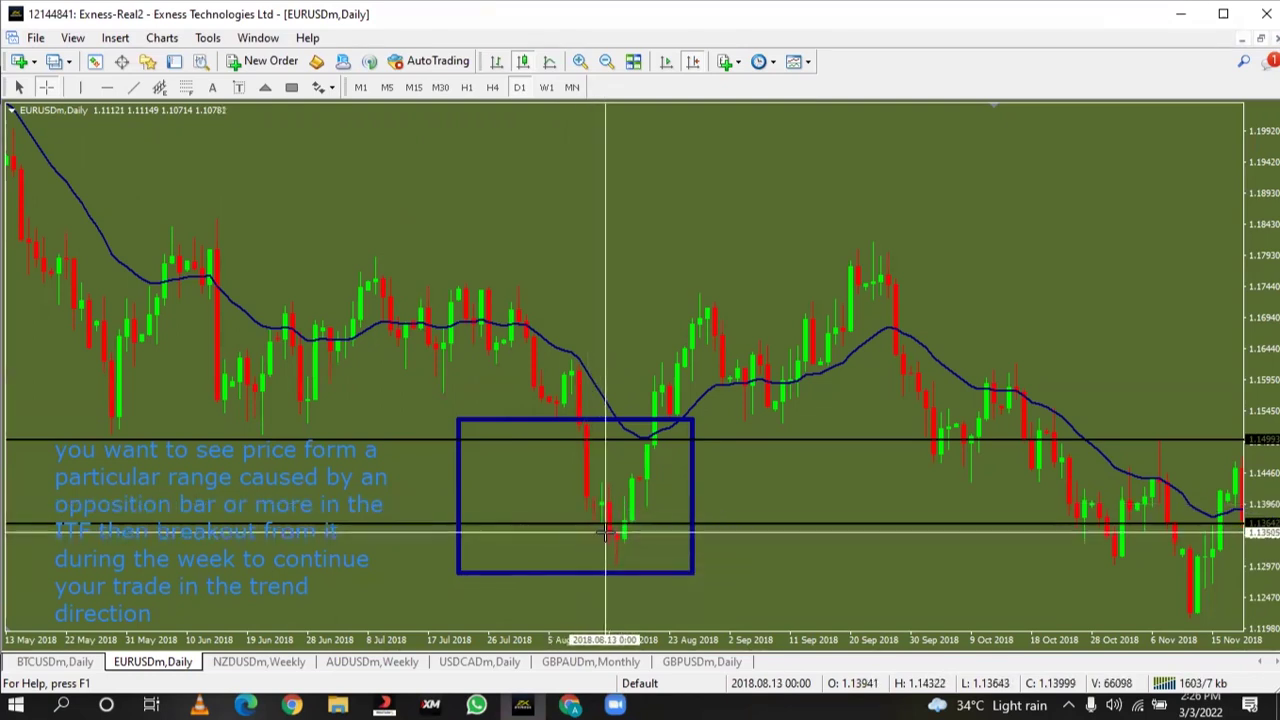
Draw a small rectangle around the mid-August 2018 lows and a trendline rising from it to the late-August high
{"action": "mouse_move", "coordinate": [609, 531]}
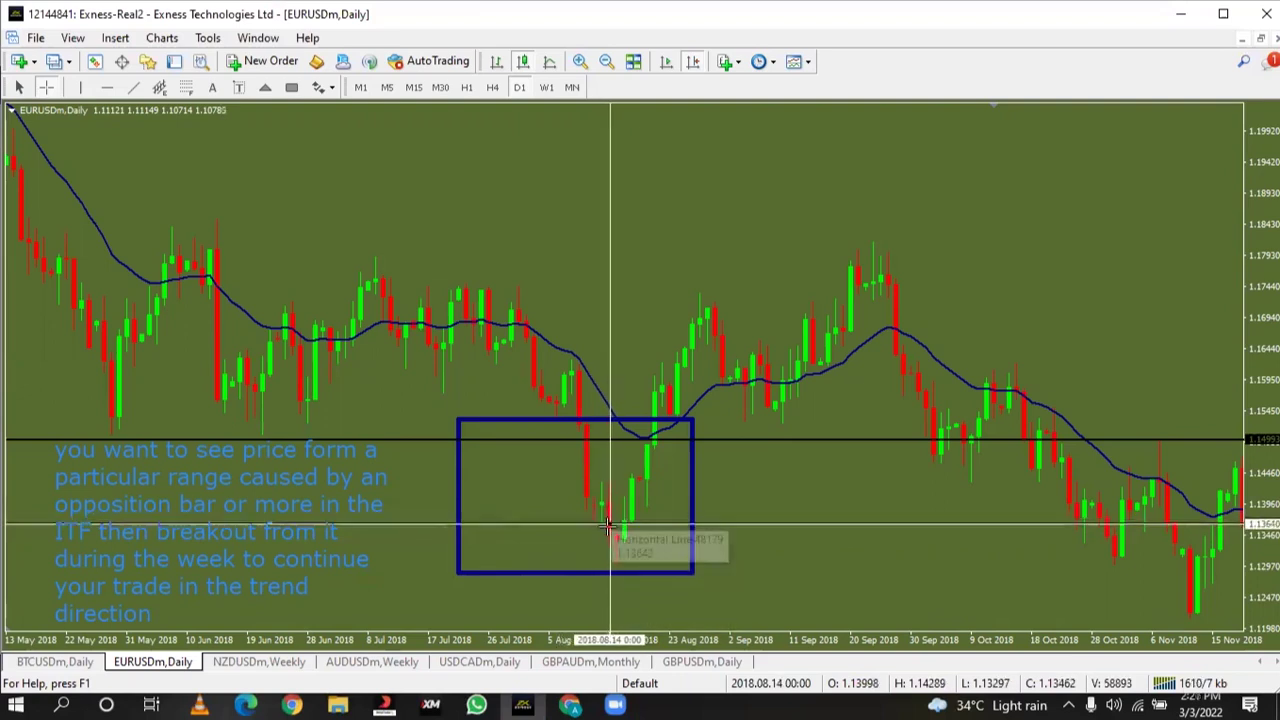
{"action": "left_click_drag", "start_coordinate": [609, 529], "coordinate": [642, 612]}
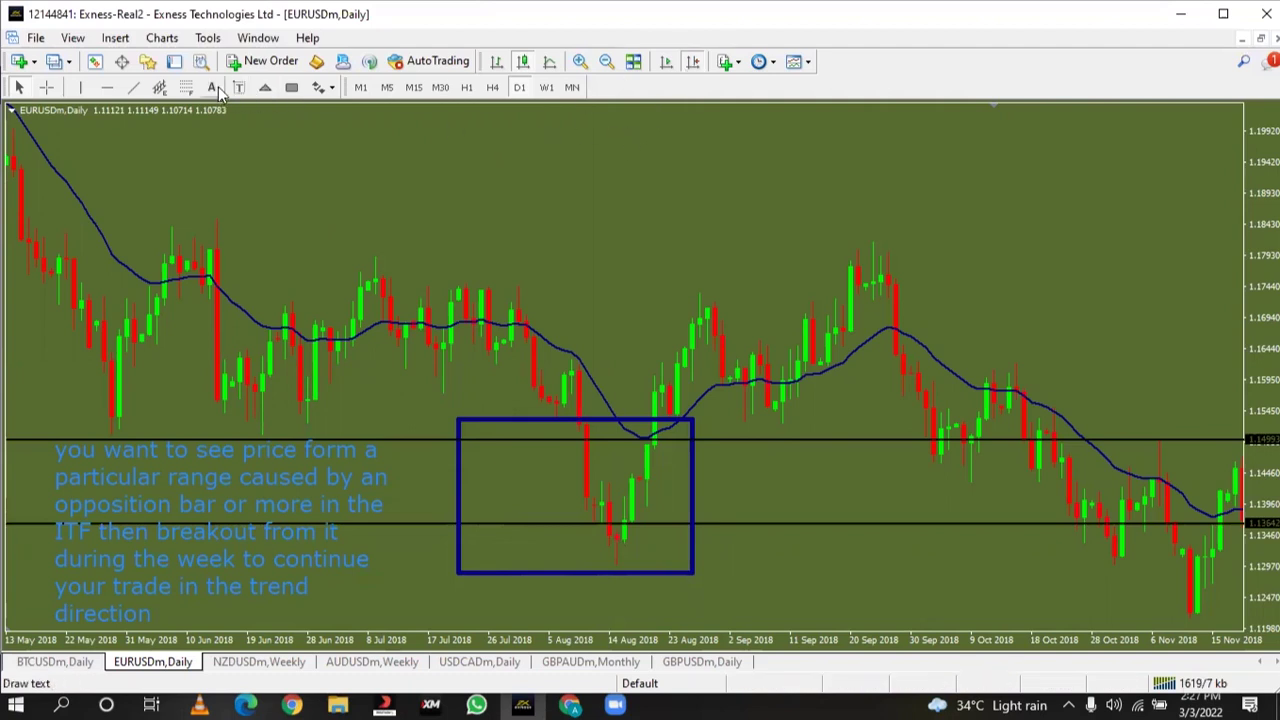
{"action": "left_click", "coordinate": [289, 88]}
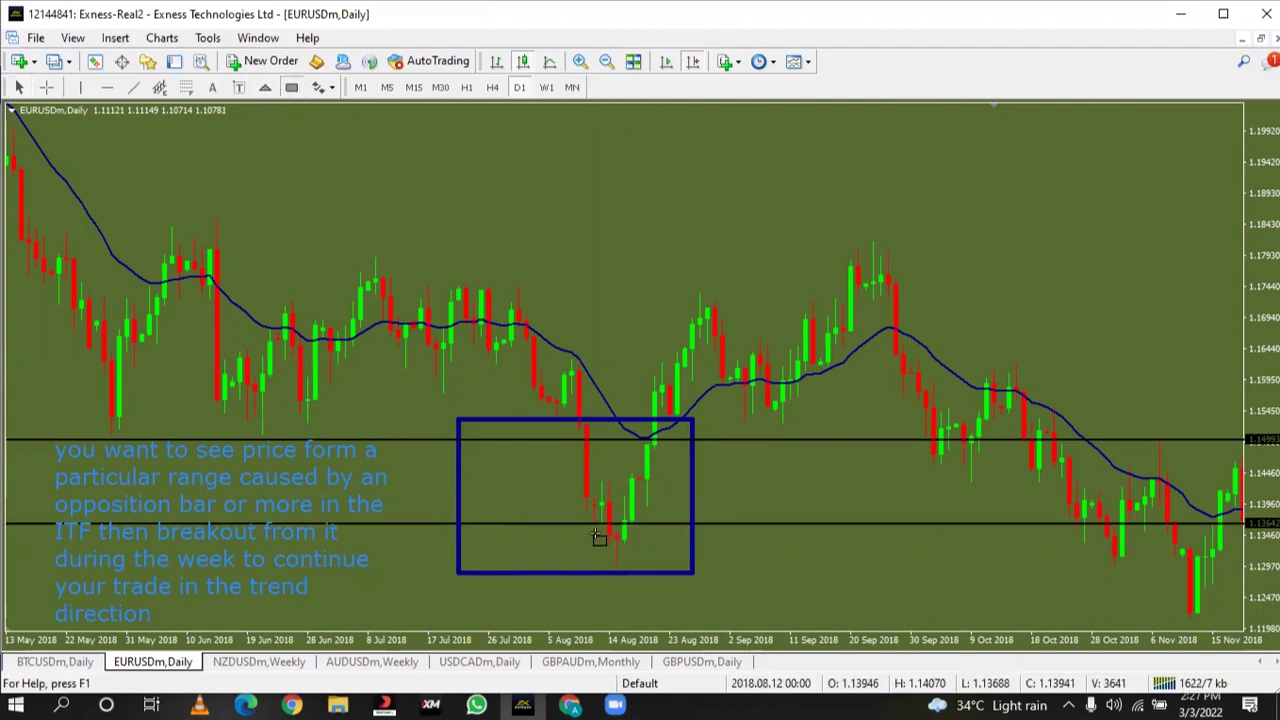
{"action": "mouse_move", "coordinate": [594, 521]}
{"action": "left_mouse_down"}
{"action": "mouse_move", "coordinate": [611, 557]}
{"action": "mouse_move", "coordinate": [644, 567]}
{"action": "left_mouse_up"}
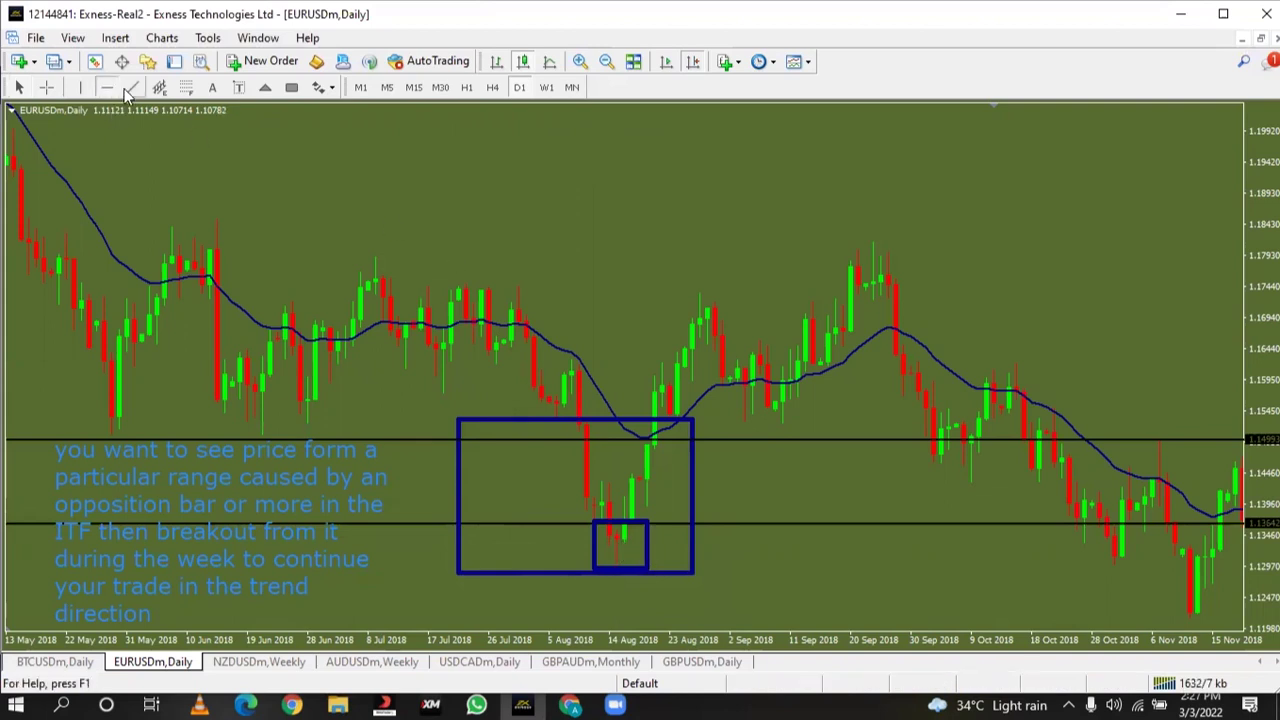
{"action": "left_click_drag", "start_coordinate": [620, 550], "coordinate": [699, 298]}
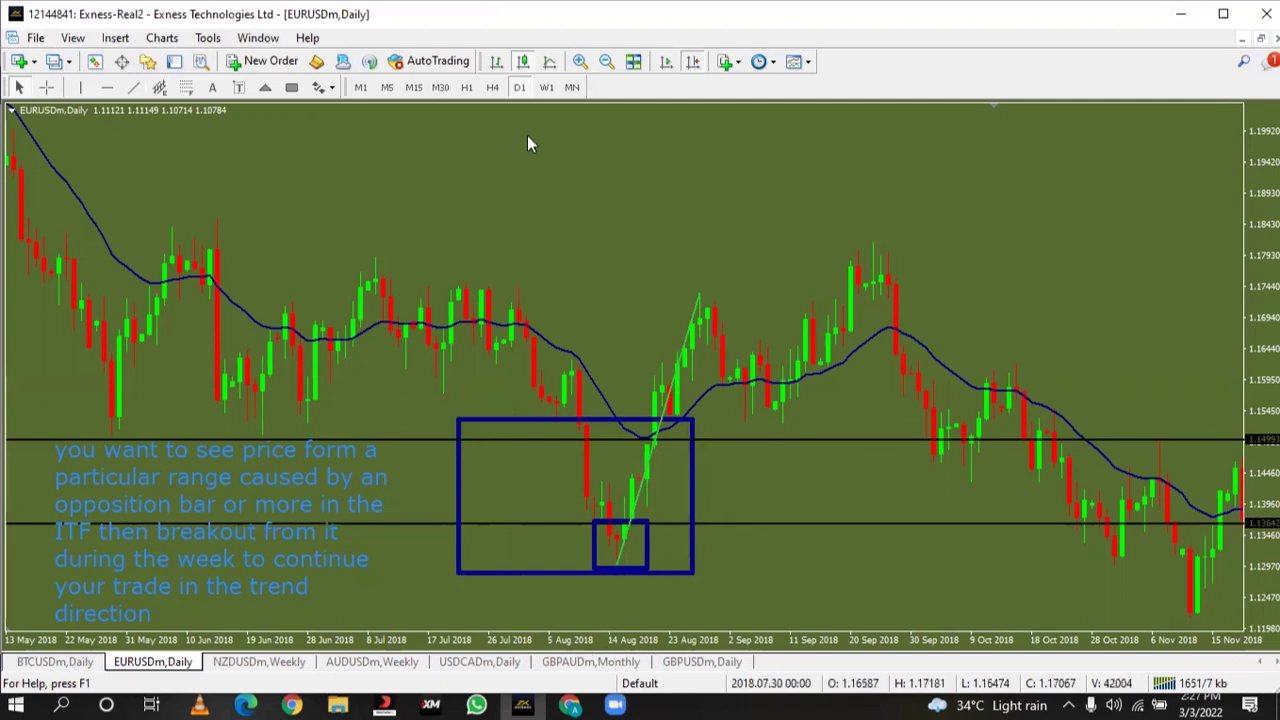
Delete both August 2018 rectangles, the trendline and the two horizontal lines, keeping the text annotation
{"action": "double_click", "coordinate": [690, 428]}
{"action": "double_click", "coordinate": [652, 530]}
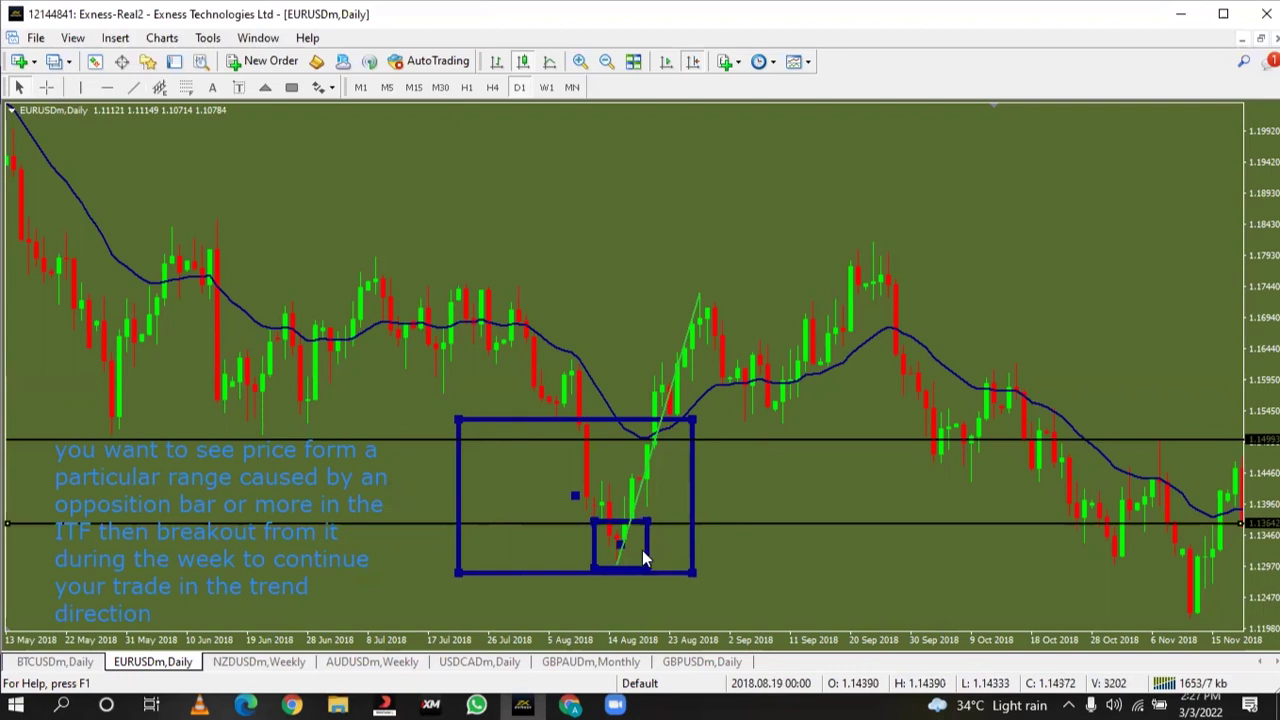
{"action": "key", "text": "BackSpace"}
{"action": "key", "text": "BackSpace"}
{"action": "key", "text": "BackSpace"}
{"action": "key", "text": "BackSpace"}
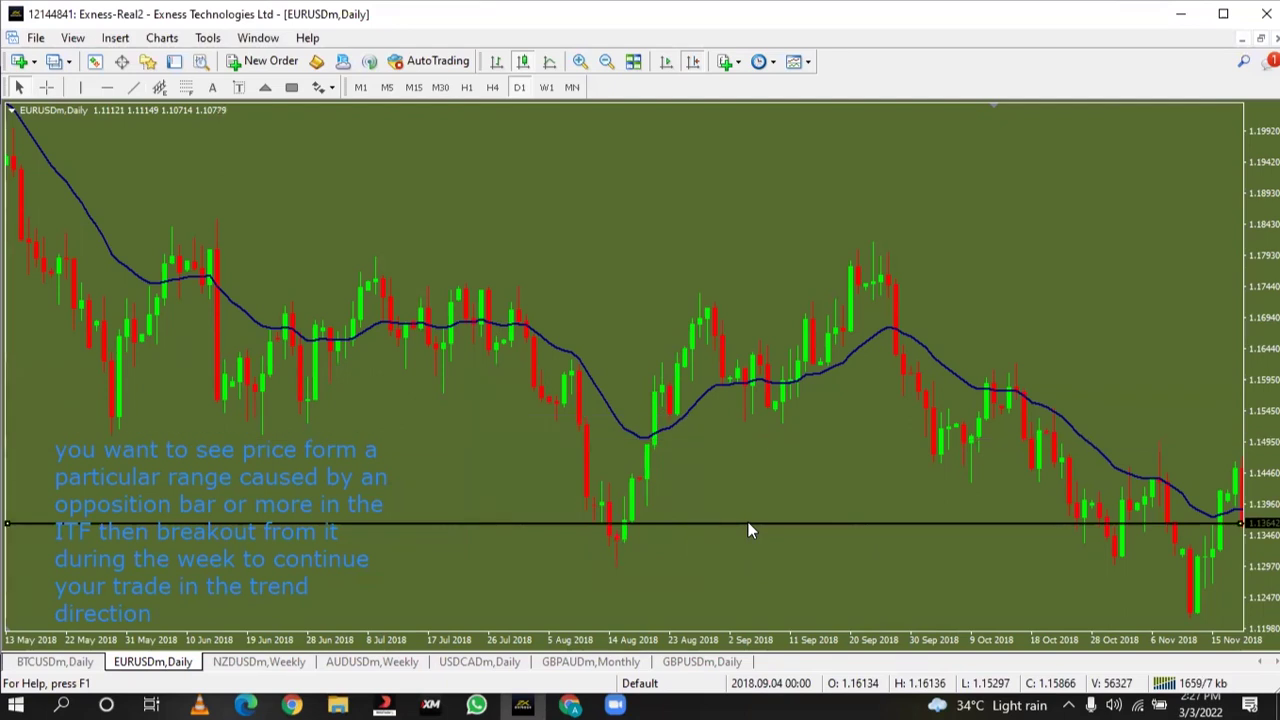
{"action": "key", "text": "BackSpace"}
Switch to the weekly timeframe and draw a small rectangle around the high of late June 2019
{"action": "left_click_drag", "start_coordinate": [736, 435], "coordinate": [530, 428]}
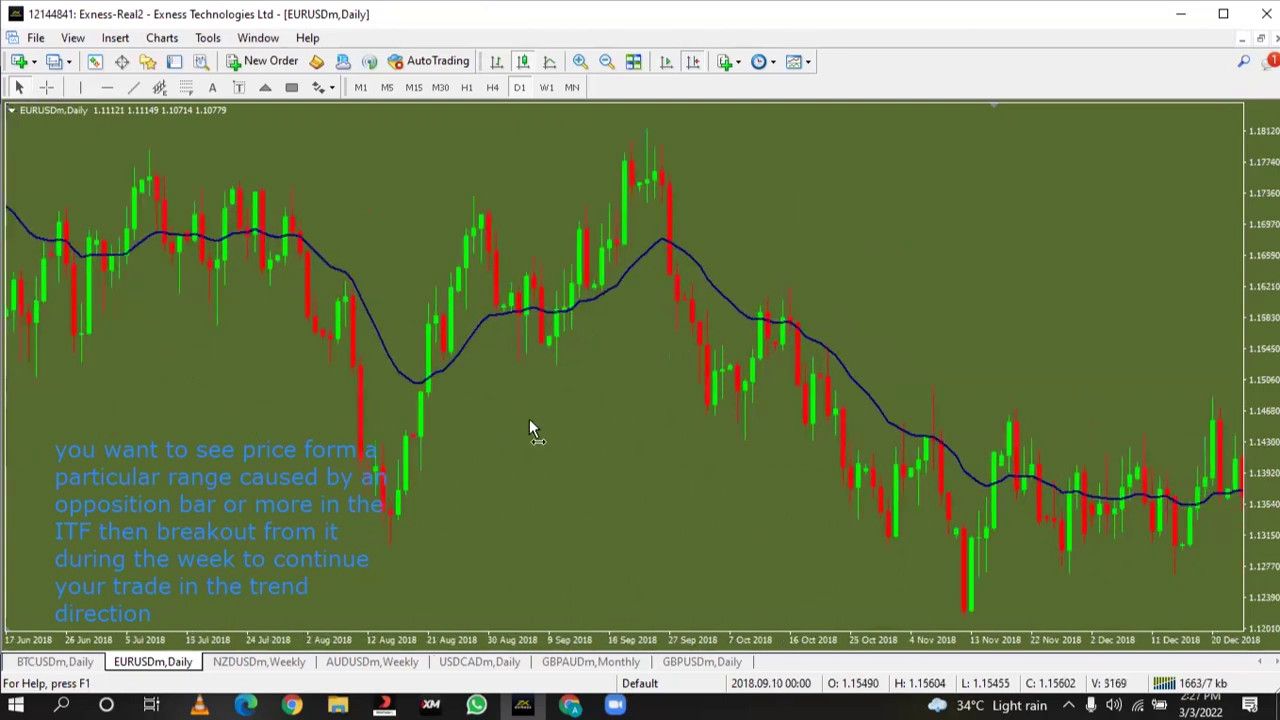
{"action": "left_click", "coordinate": [547, 87]}
{"action": "left_click_drag", "start_coordinate": [518, 207], "coordinate": [223, 273]}
{"action": "left_click_drag", "start_coordinate": [920, 257], "coordinate": [1240, 320]}
{"action": "left_click_drag", "start_coordinate": [463, 325], "coordinate": [1134, 360]}
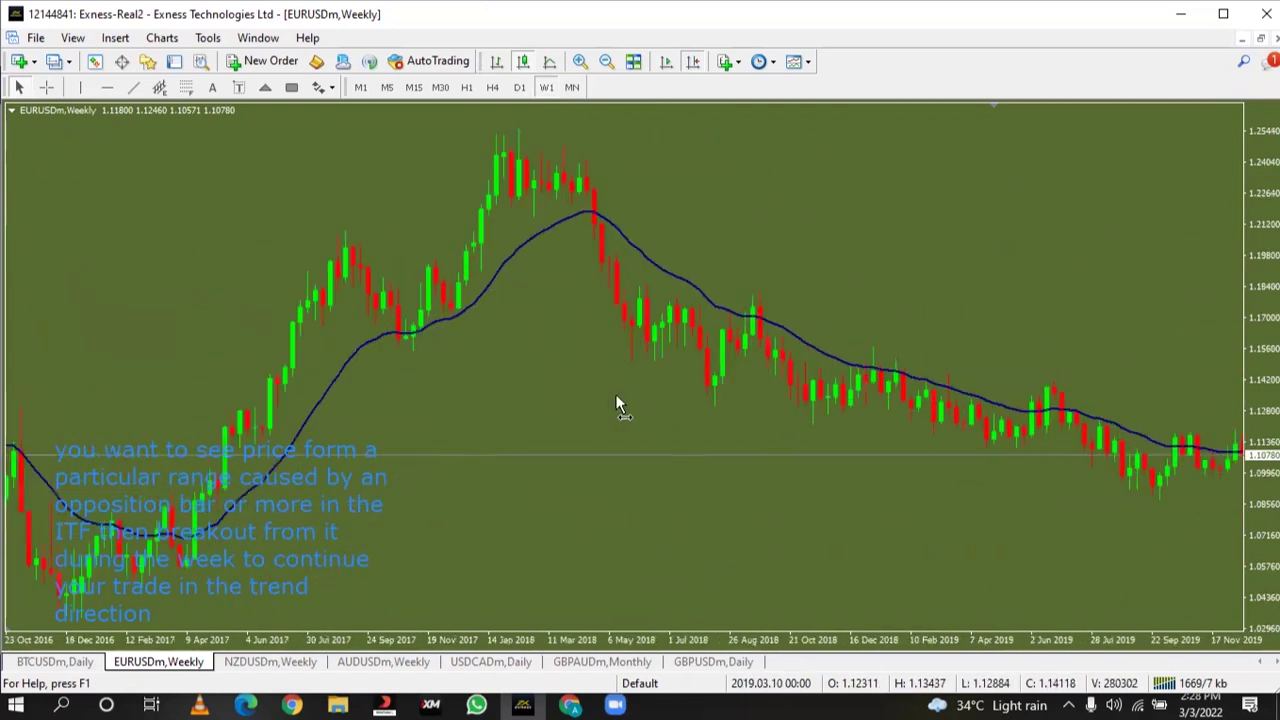
{"action": "left_click_drag", "start_coordinate": [617, 403], "coordinate": [297, 410]}
{"action": "left_click", "coordinate": [291, 87]}
{"action": "left_click_drag", "start_coordinate": [714, 413], "coordinate": [739, 436]}
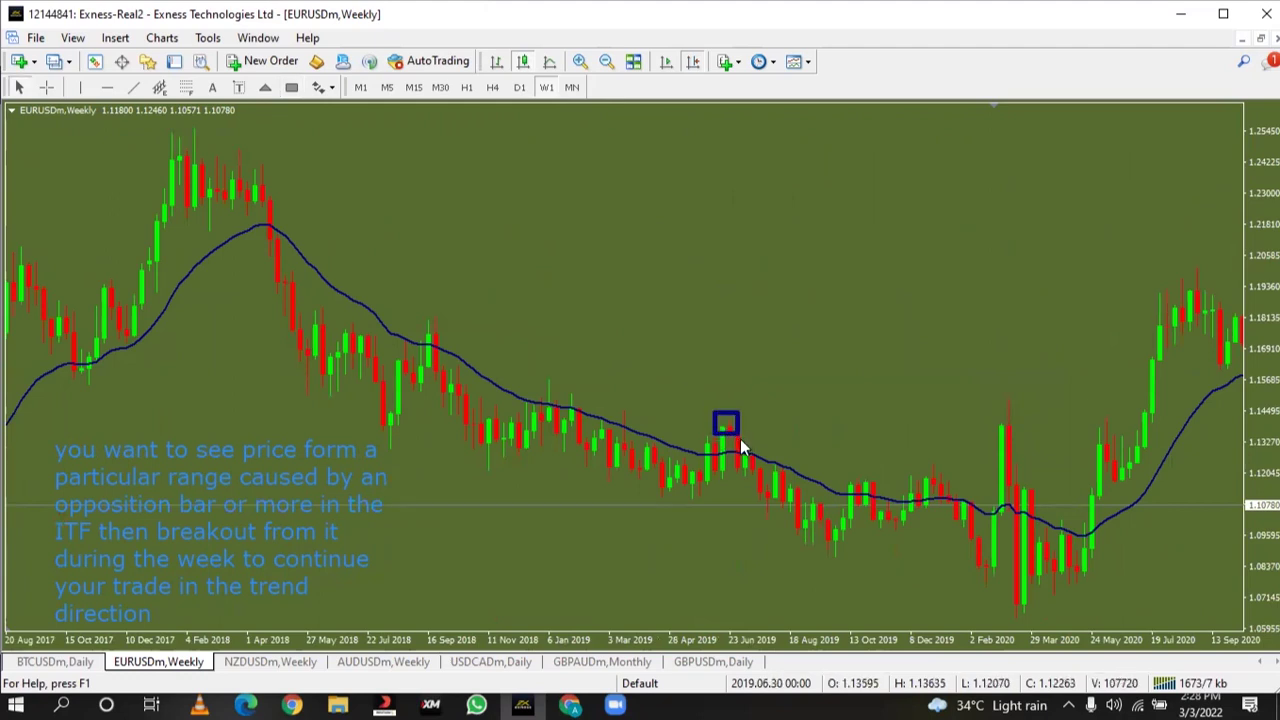
Switch to the daily timeframe and use the chart's object list to show the June 2019 rectangle
{"action": "left_click", "coordinate": [513, 94]}
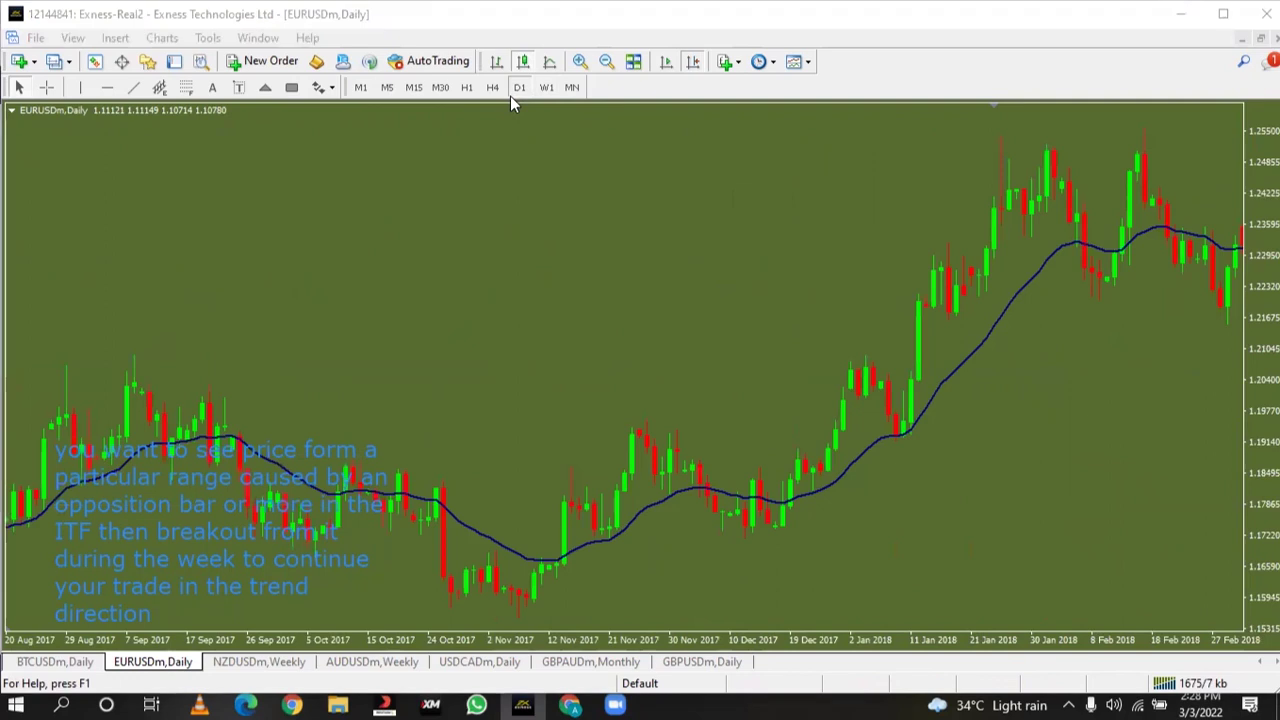
{"action": "key", "text": "ctrl+b"}
{"action": "left_click", "coordinate": [350, 112]}
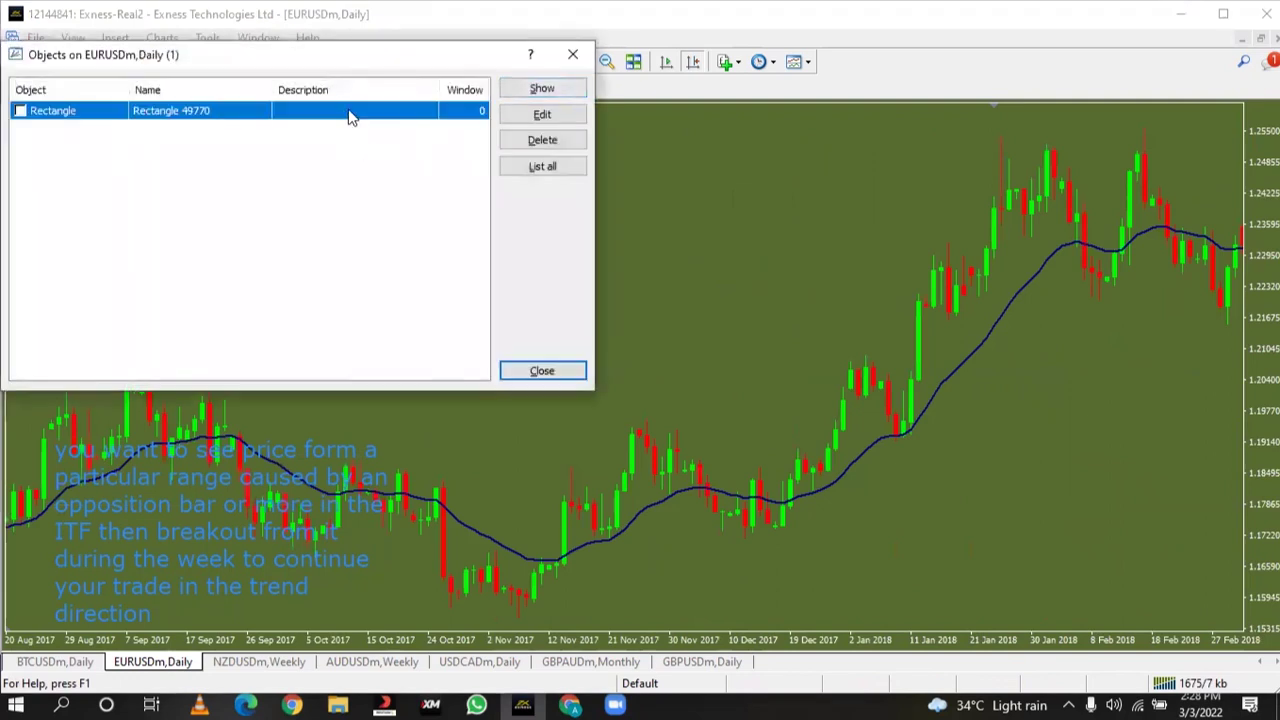
{"action": "left_click", "coordinate": [541, 90]}
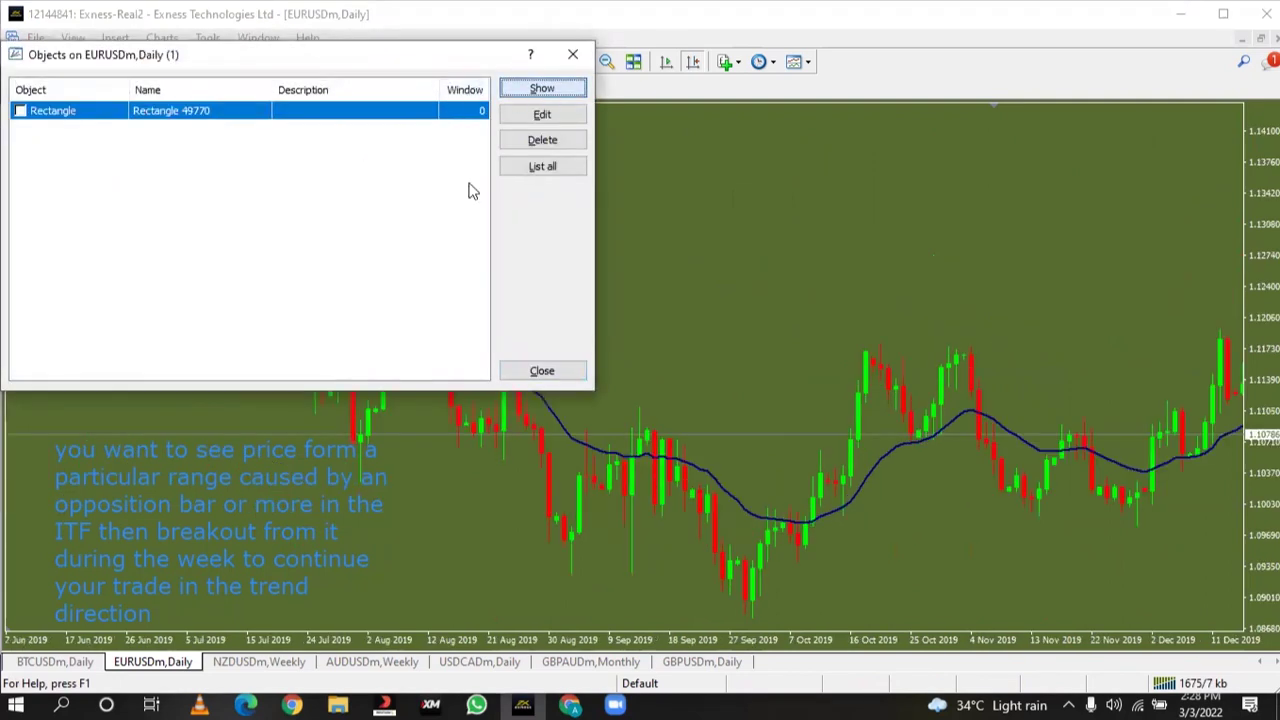
{"action": "left_click", "coordinate": [556, 370]}
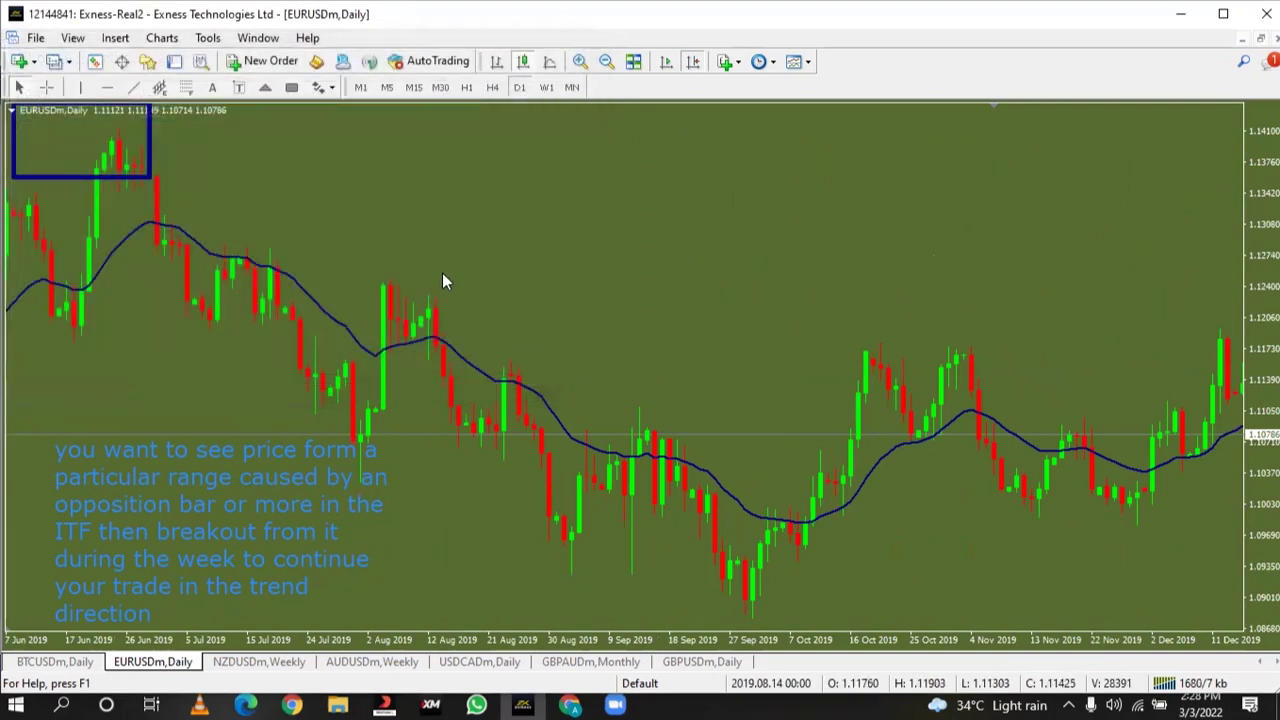
{"action": "scroll", "coordinate": [445, 281], "scroll_direction": "up", "scroll_amount": 5}
Add a horizontal line at about 1.139 through the June 2019 rectangle on the weekly chart and return to the daily timeframe
{"action": "left_click", "coordinate": [546, 87]}
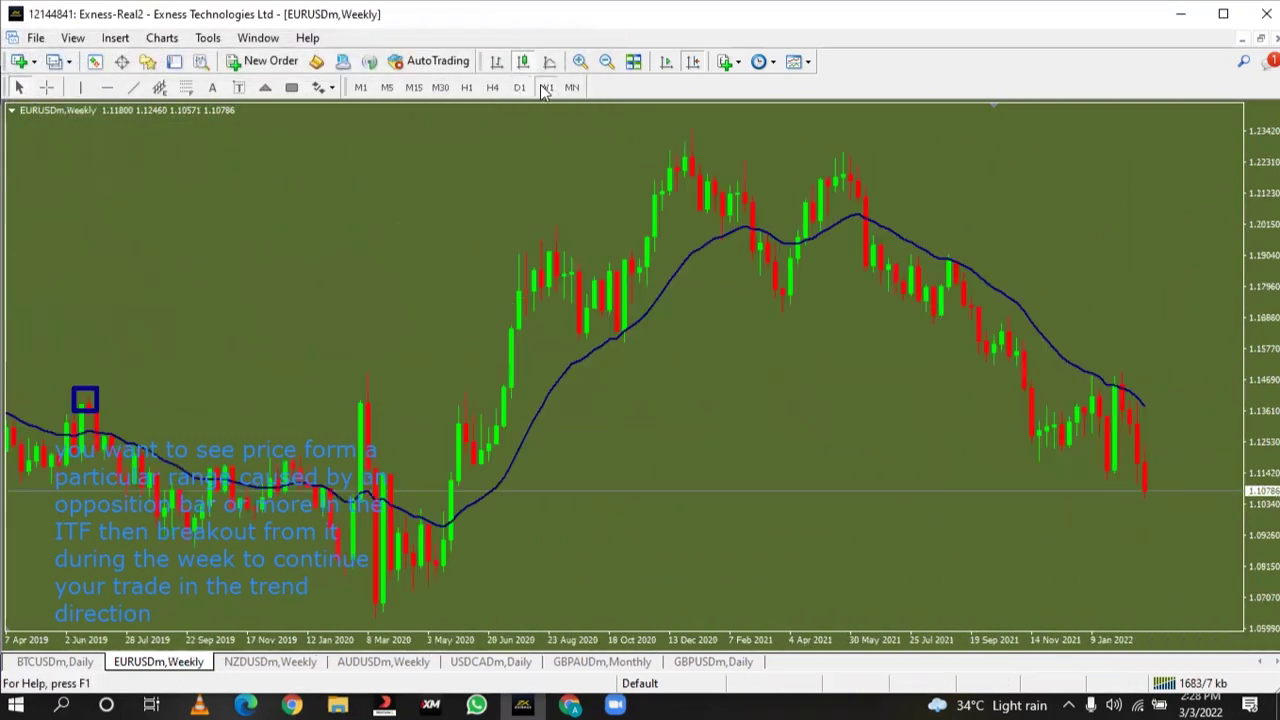
{"action": "left_click", "coordinate": [110, 88]}
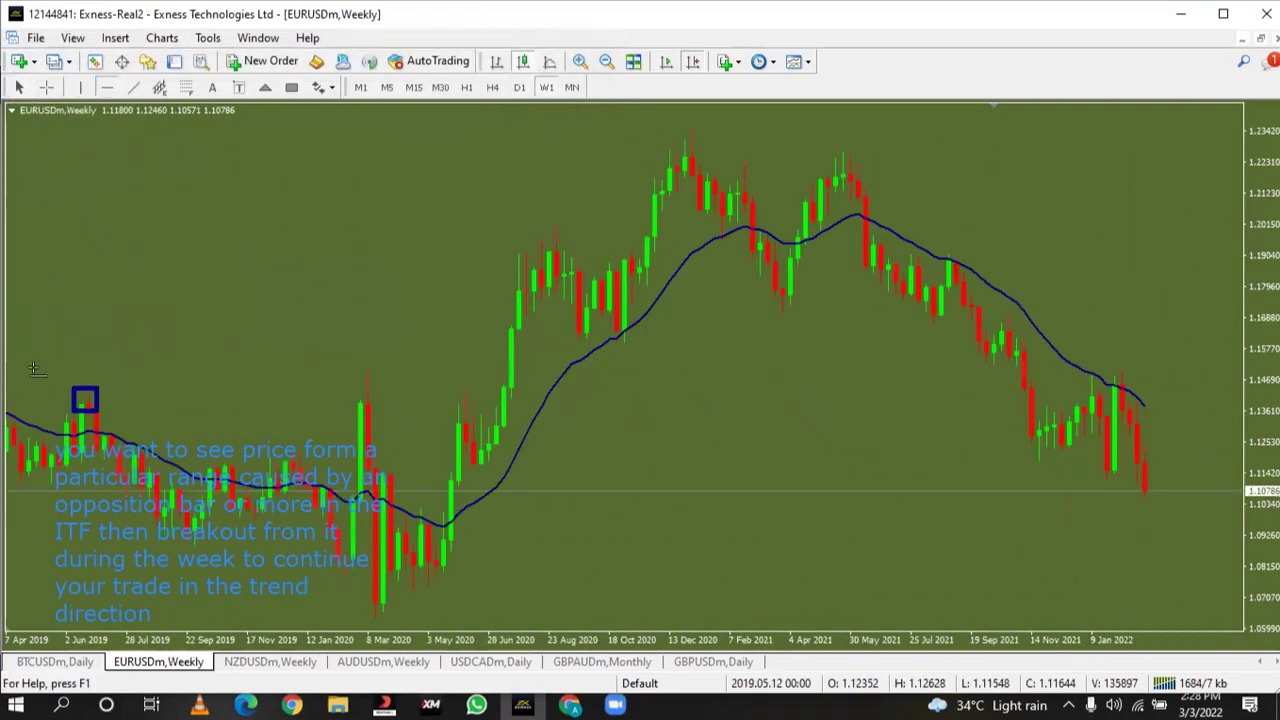
{"action": "left_click", "coordinate": [75, 402]}
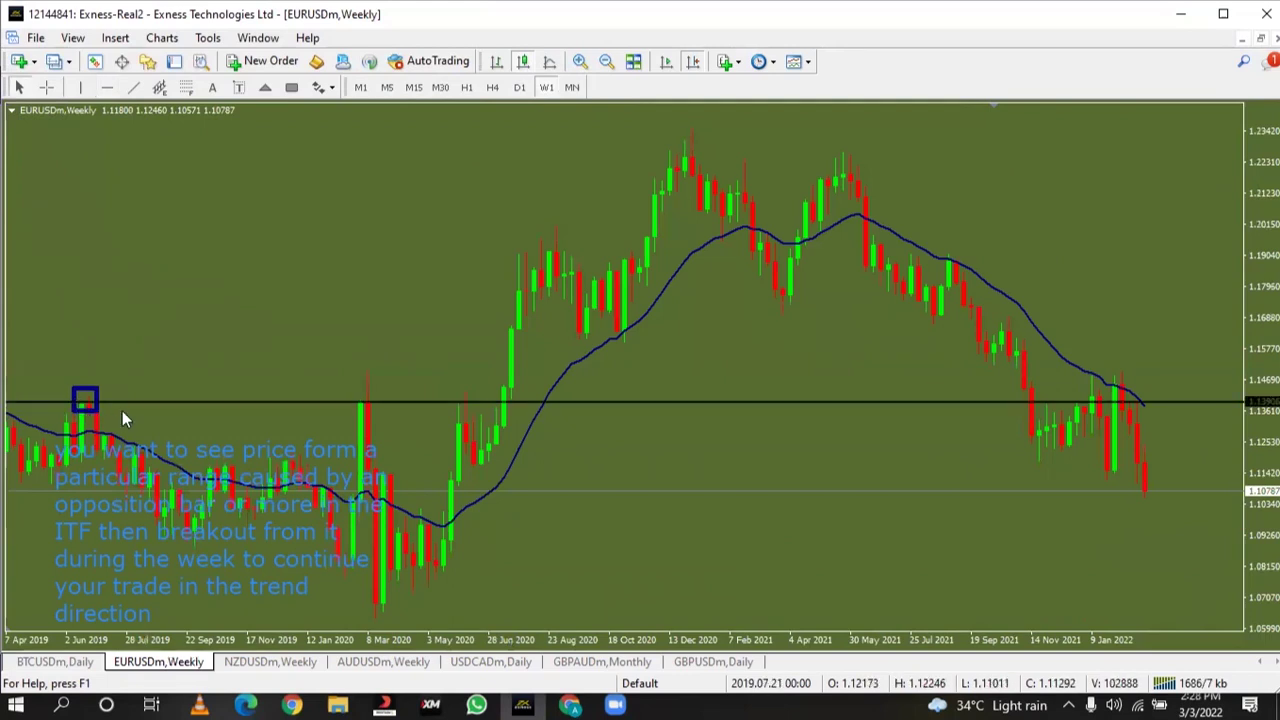
{"action": "left_click", "coordinate": [519, 88]}
{"action": "scroll", "coordinate": [457, 218], "scroll_direction": "up", "scroll_amount": 5}
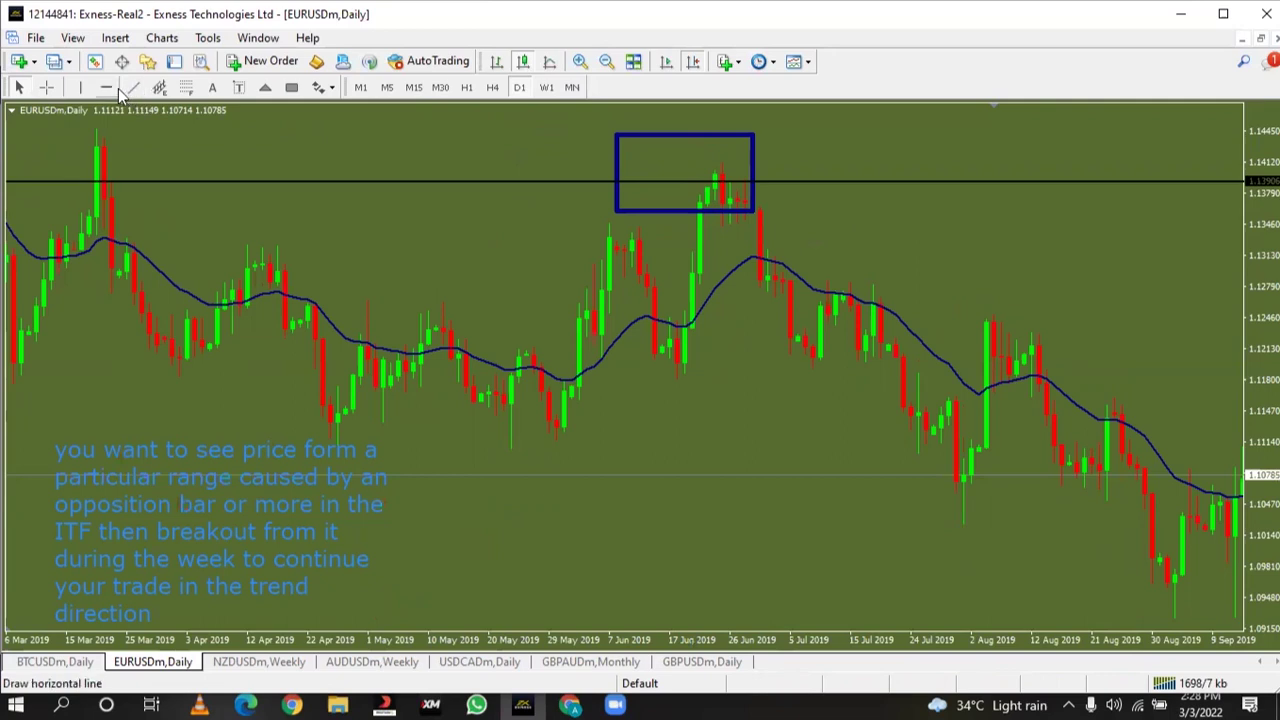
Lower the horizontal line to about 1.1376 and place an Arrow Down mark above the late-June 2019 peak
{"action": "left_click", "coordinate": [46, 88]}
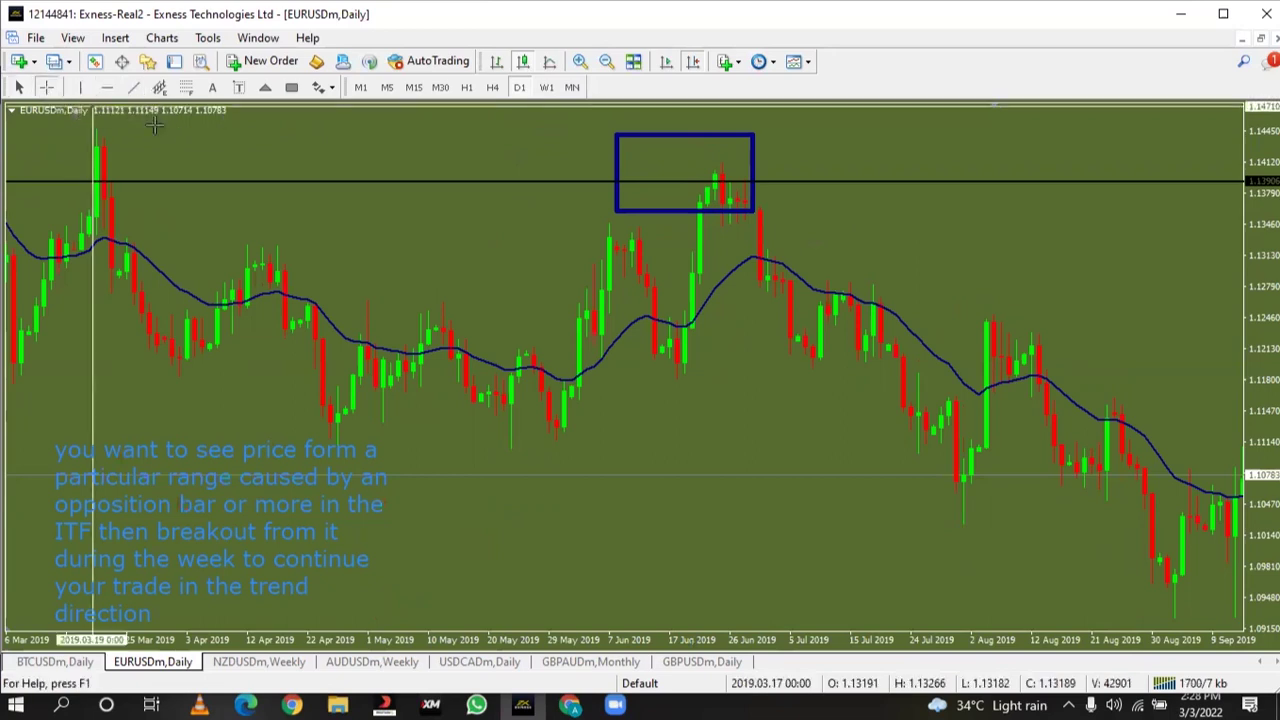
{"action": "middle_click", "coordinate": [700, 278]}
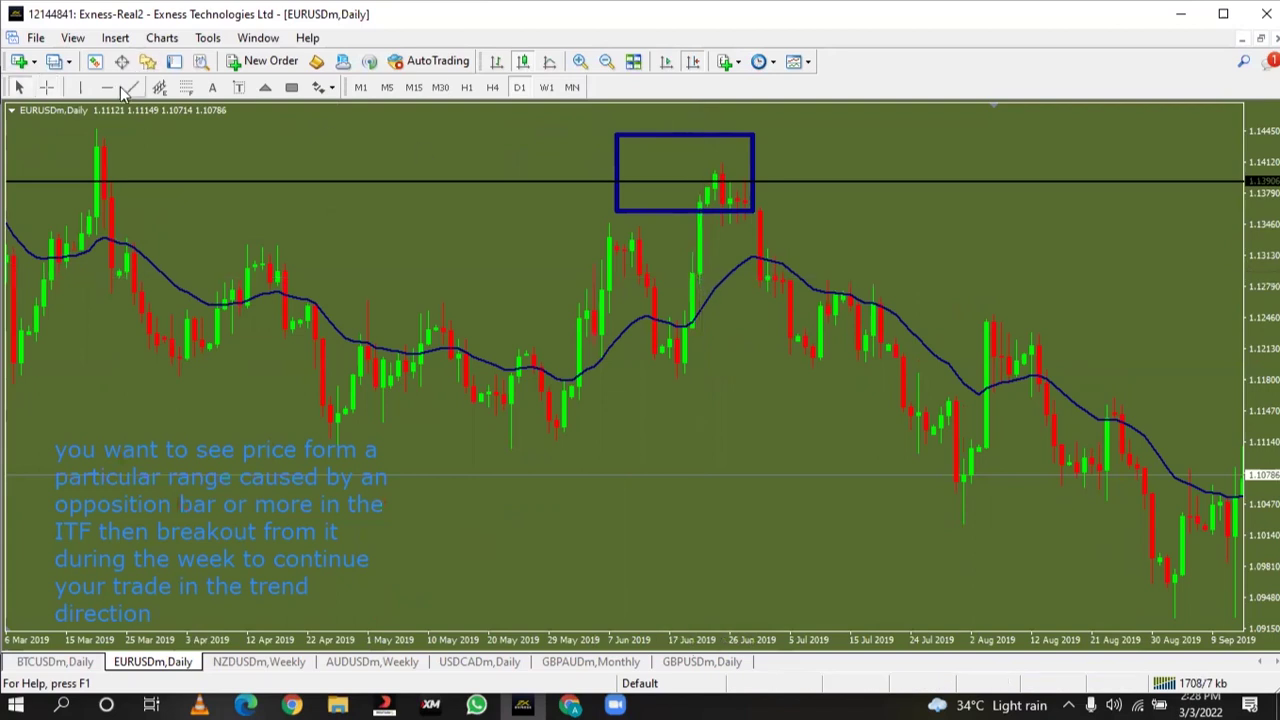
{"action": "double_click", "coordinate": [640, 180]}
{"action": "left_click_drag", "start_coordinate": [640, 180], "coordinate": [651, 204]}
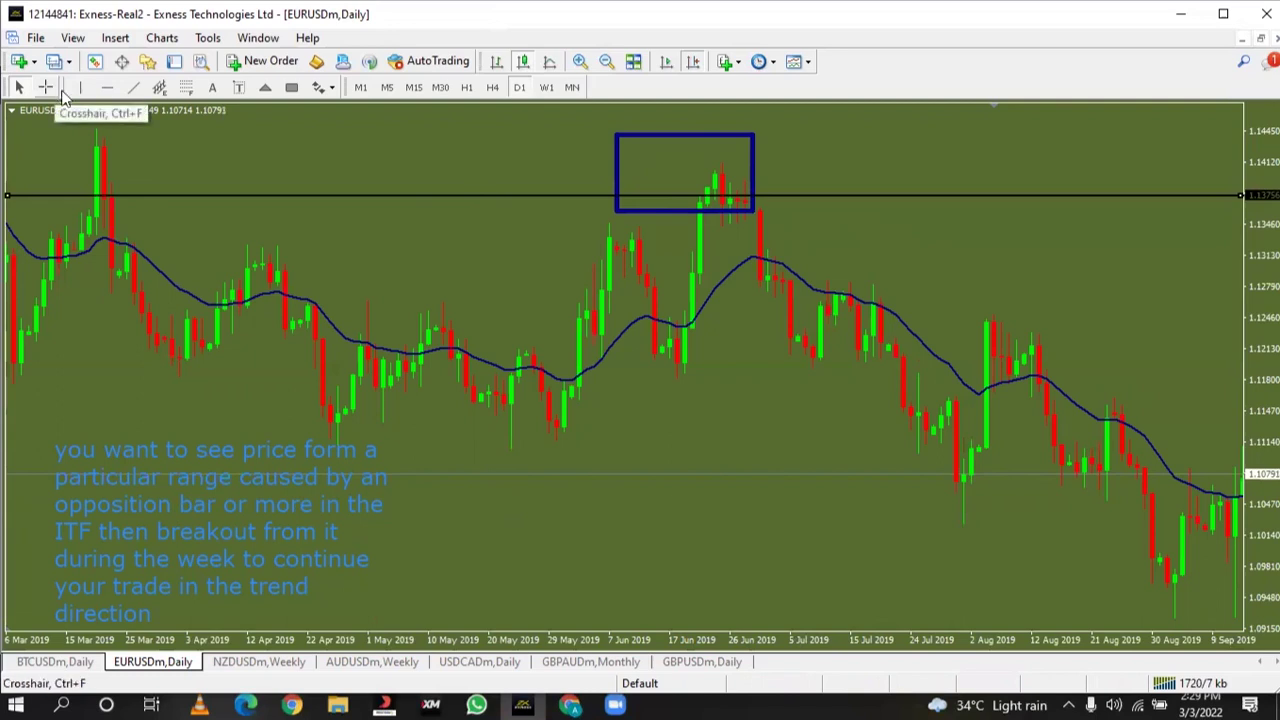
{"action": "left_click", "coordinate": [316, 88]}
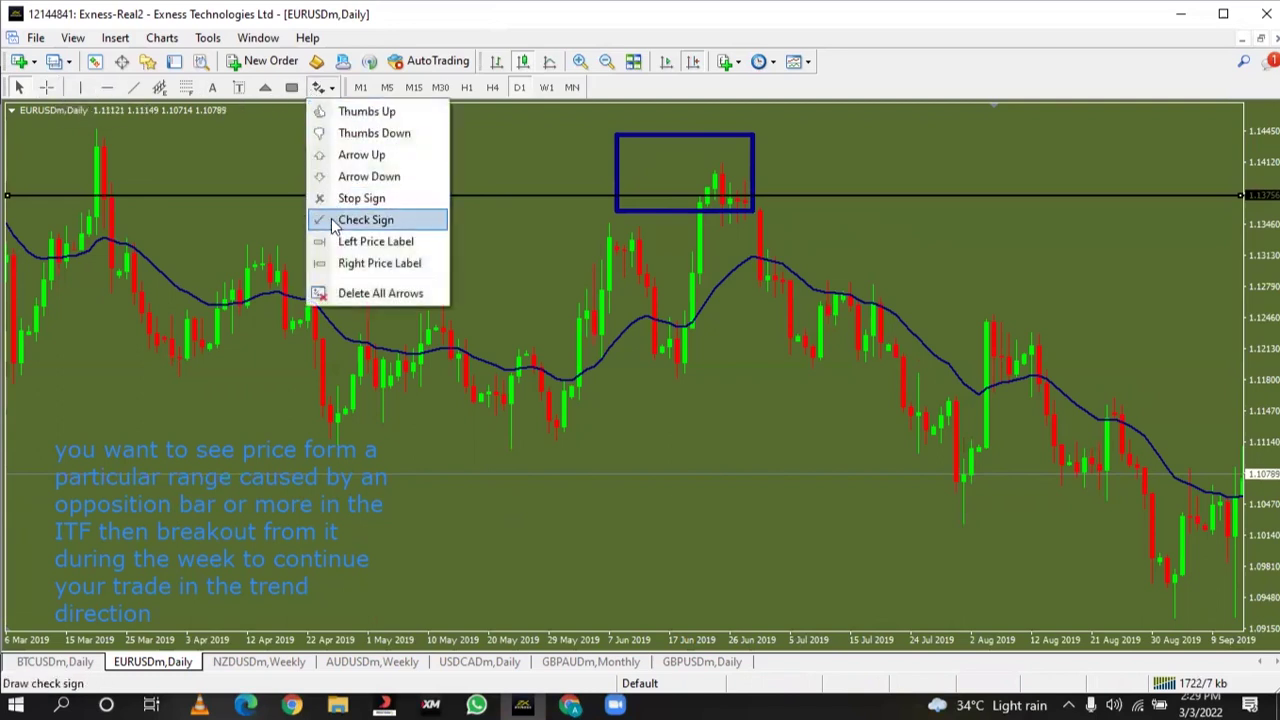
{"action": "left_click", "coordinate": [368, 176]}
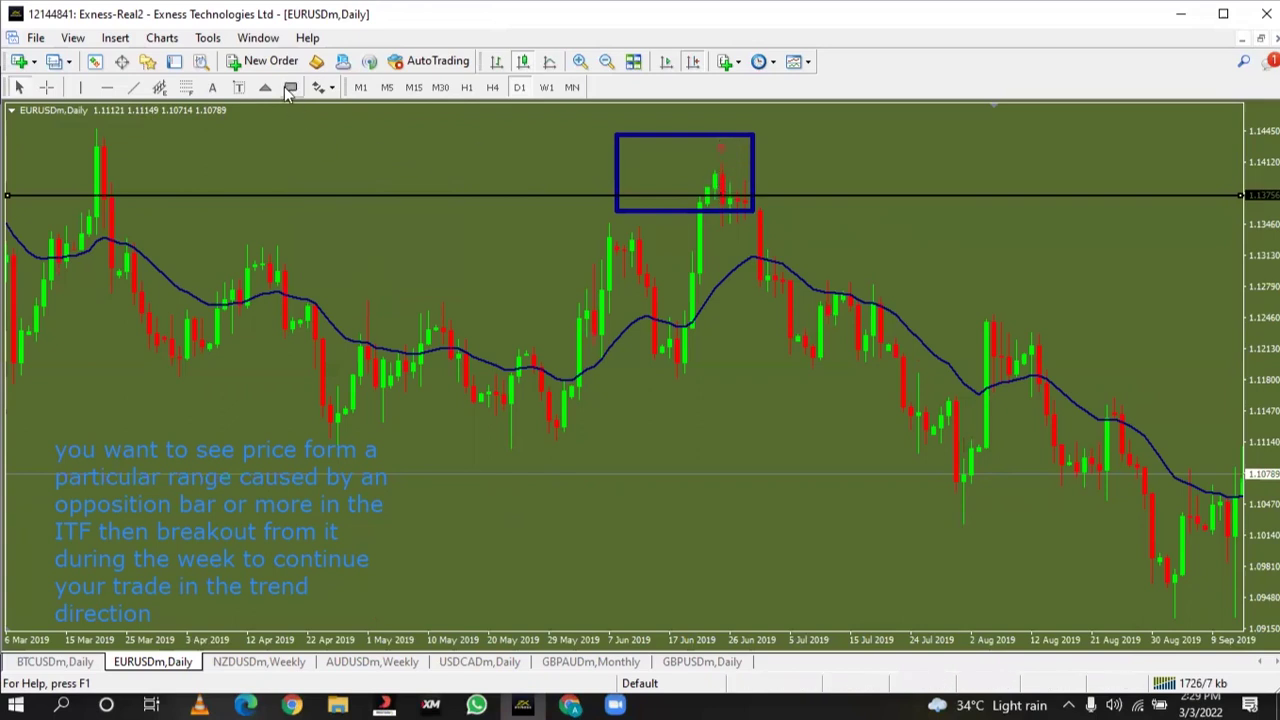
Draw a second rectangle around the late-June 2019 candles and a trendline falling from the peak to early August 2019
{"action": "mouse_move", "coordinate": [675, 161]}
{"action": "left_mouse_down"}
{"action": "mouse_move", "coordinate": [770, 161]}
{"action": "mouse_move", "coordinate": [700, 240]}
{"action": "mouse_move", "coordinate": [690, 233]}
{"action": "left_mouse_up"}
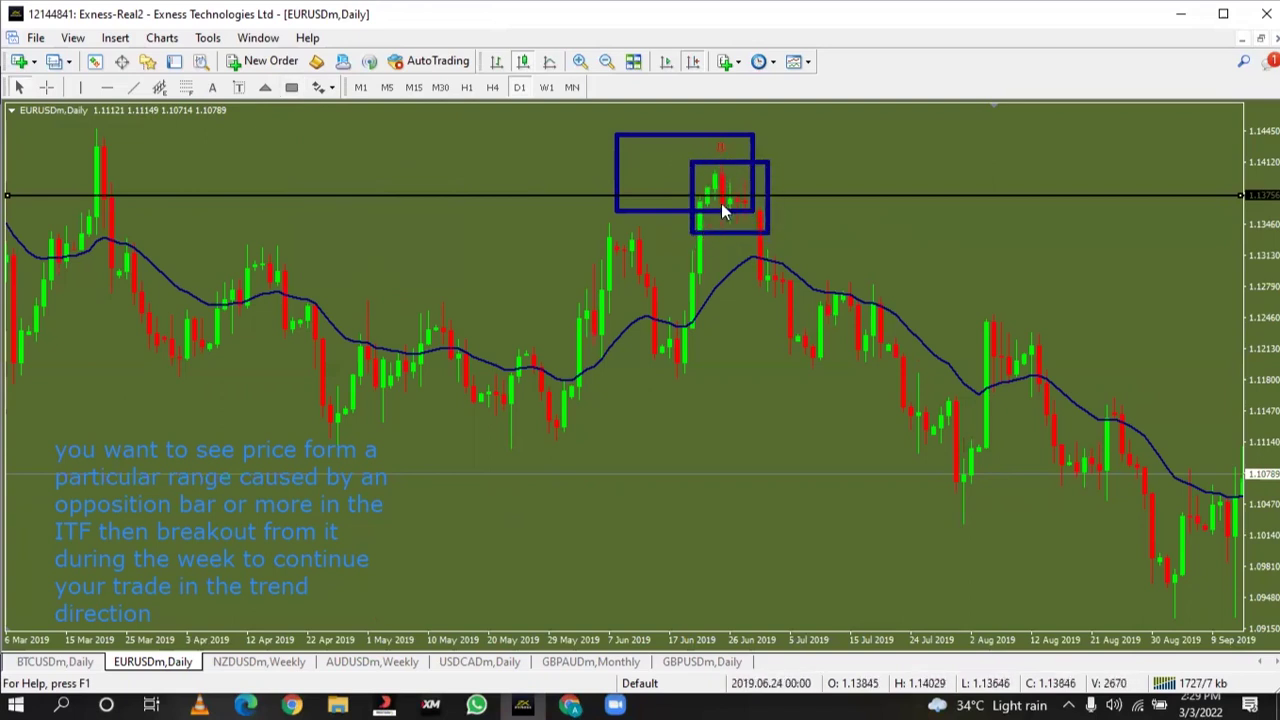
{"action": "left_click", "coordinate": [133, 87]}
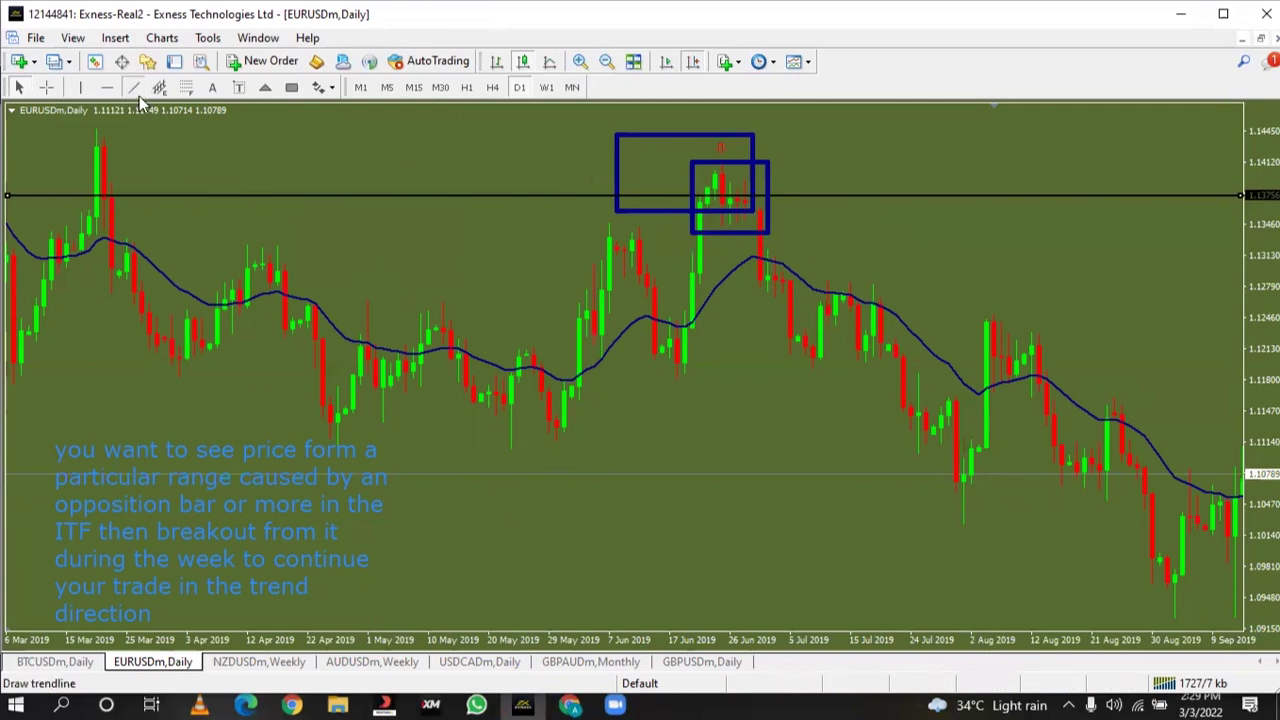
{"action": "left_click_drag", "start_coordinate": [719, 175], "coordinate": [990, 515]}
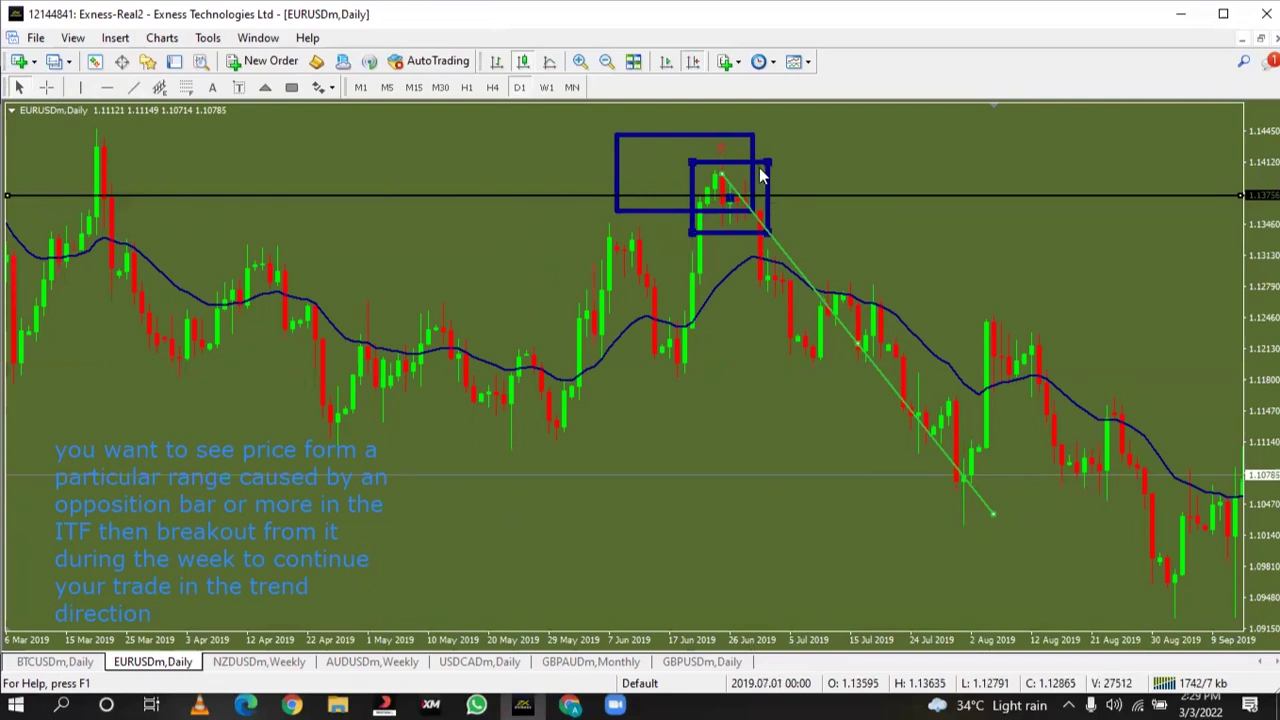
Delete the rectangles, horizontal line, arrow and trendline at the June 2019 peak and return to the weekly timeframe
{"action": "right_click", "coordinate": [721, 147]}
{"action": "left_click", "coordinate": [778, 251]}
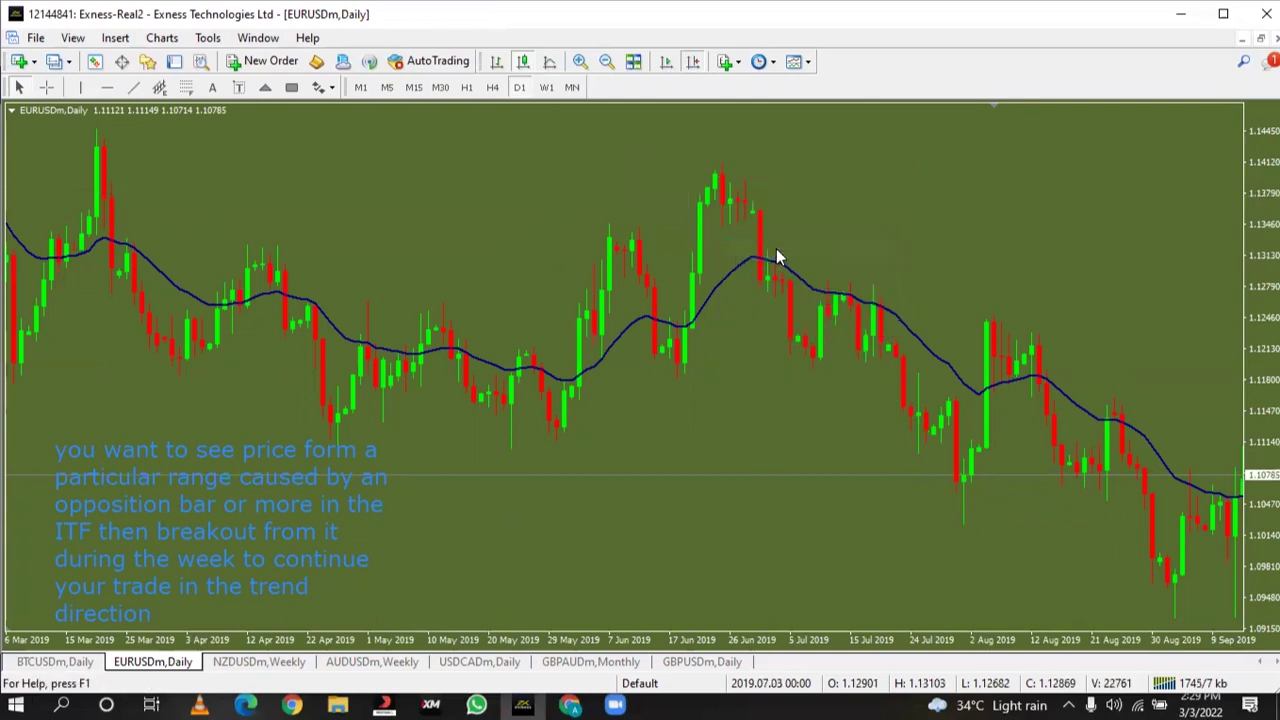
{"action": "left_click", "coordinate": [547, 90]}
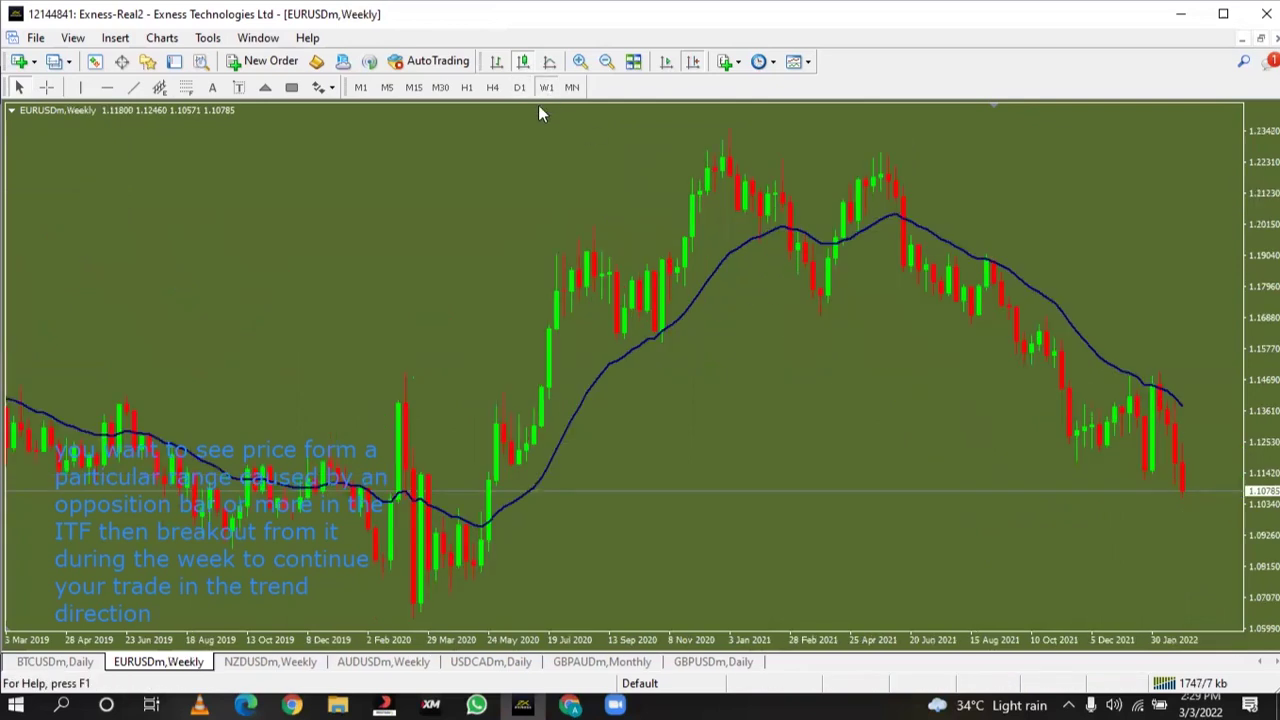
{"action": "scroll", "coordinate": [421, 298], "scroll_direction": "up", "scroll_amount": 3}
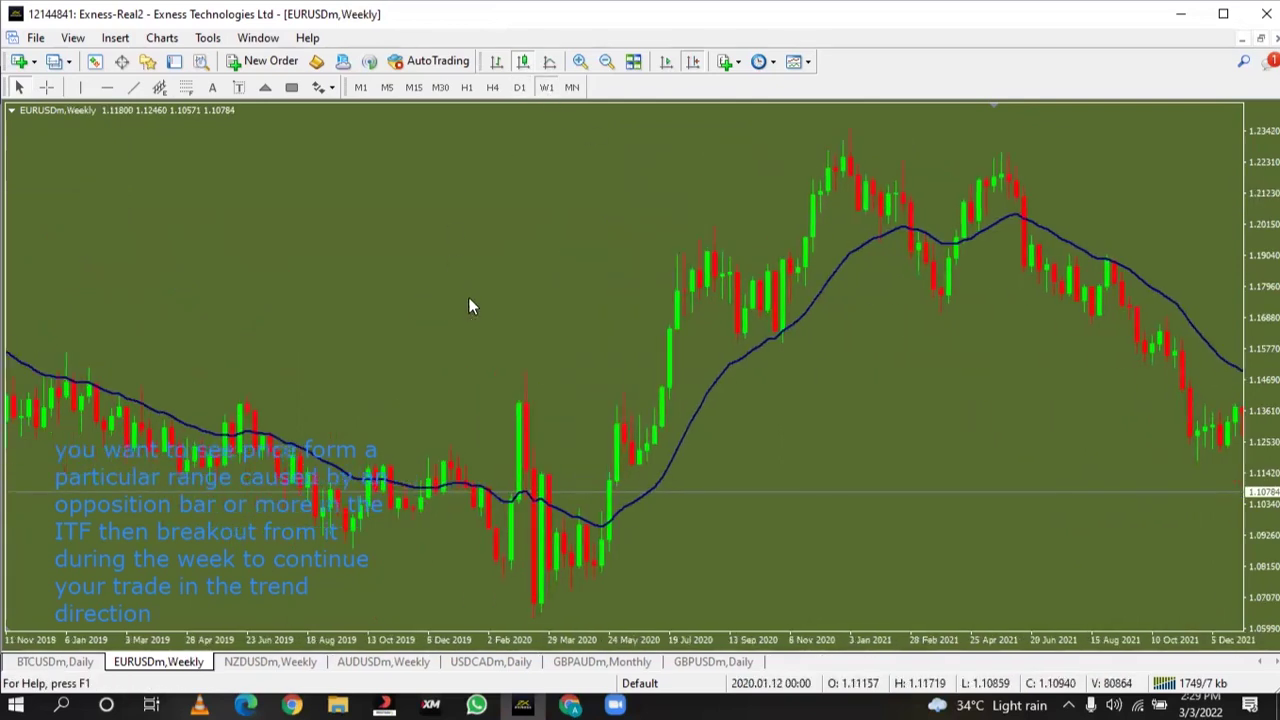
Draw a small rectangle around the February 2020 weekly lows and a horizontal line through it at about 1.082
{"action": "left_click", "coordinate": [291, 87]}
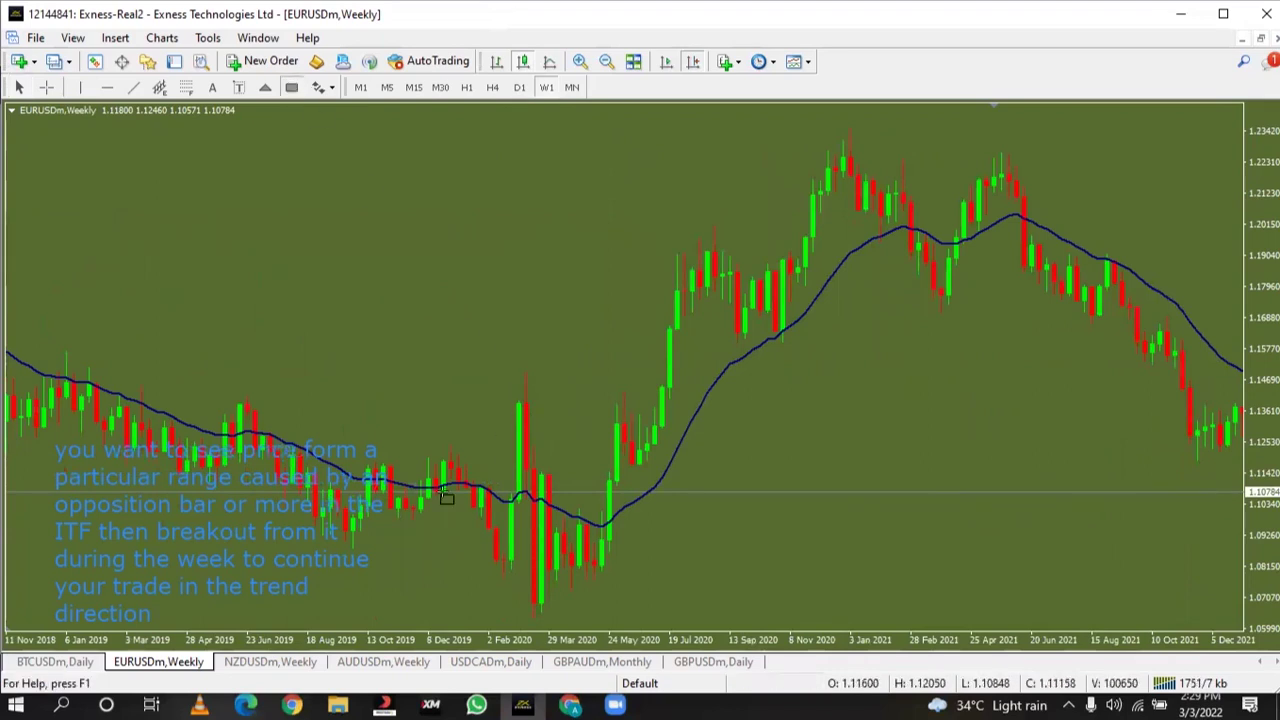
{"action": "left_click_drag", "start_coordinate": [480, 545], "coordinate": [519, 577]}
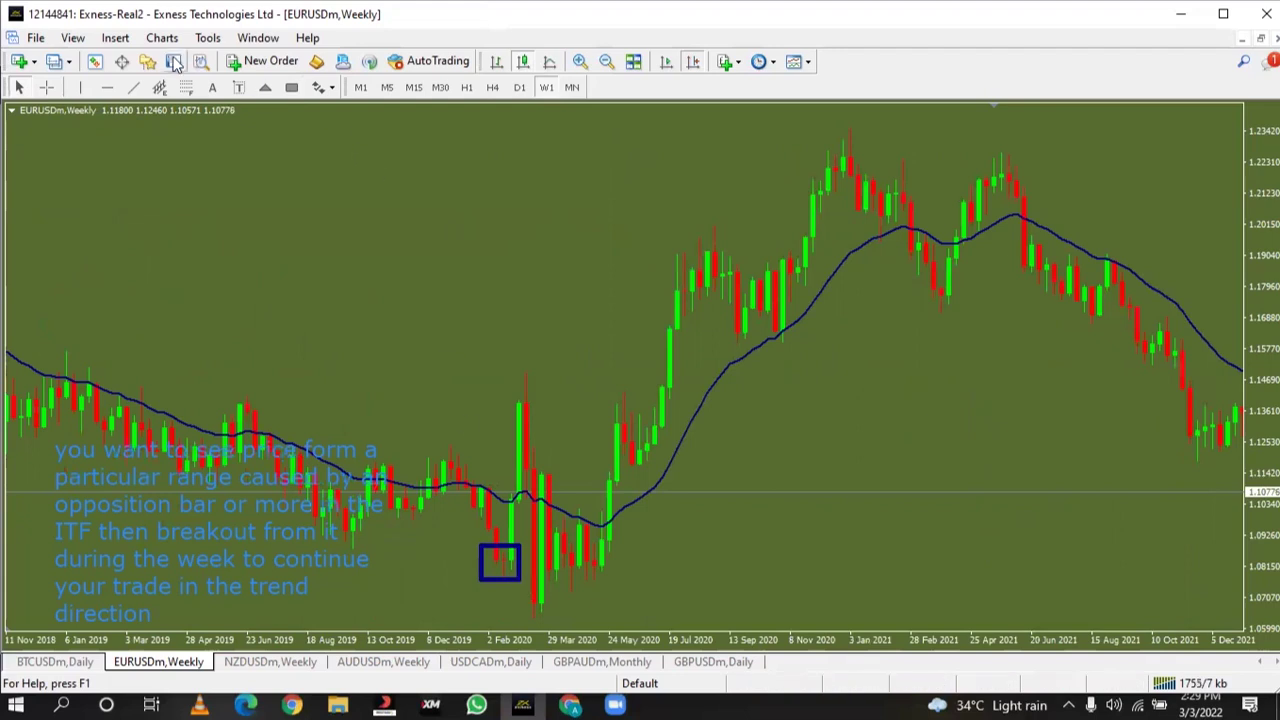
{"action": "left_click", "coordinate": [104, 91]}
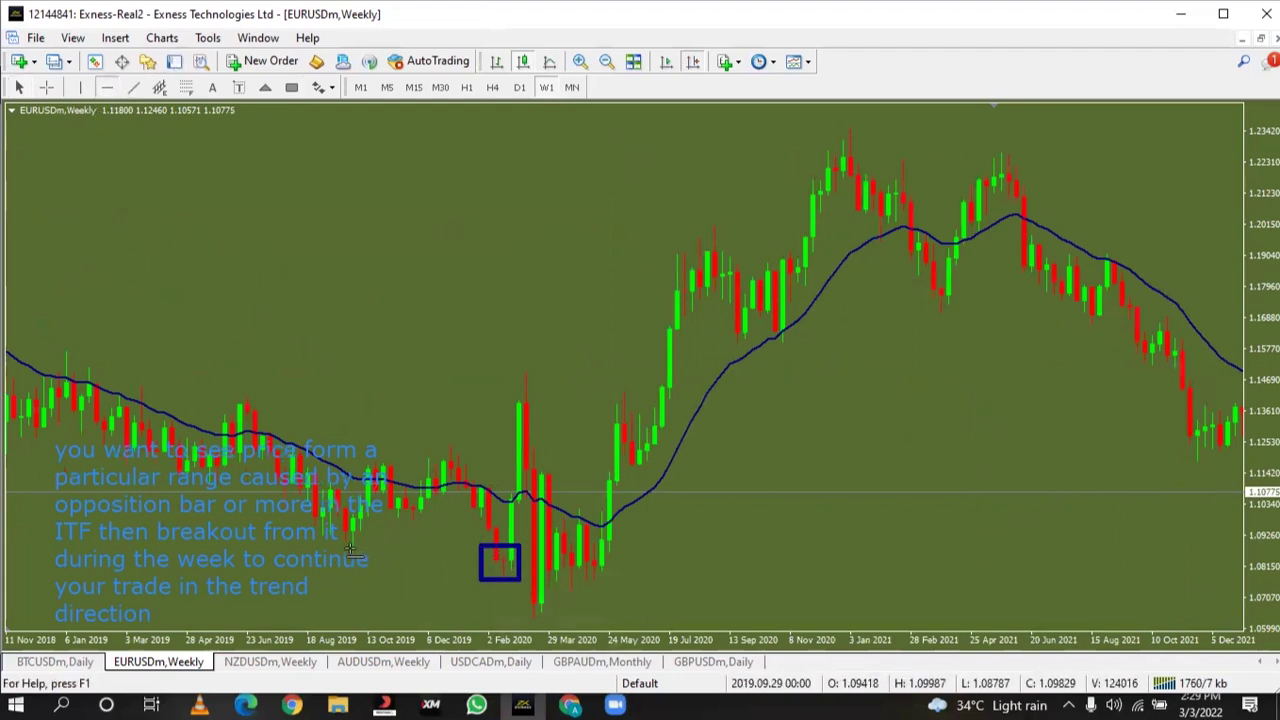
{"action": "left_click", "coordinate": [395, 548]}
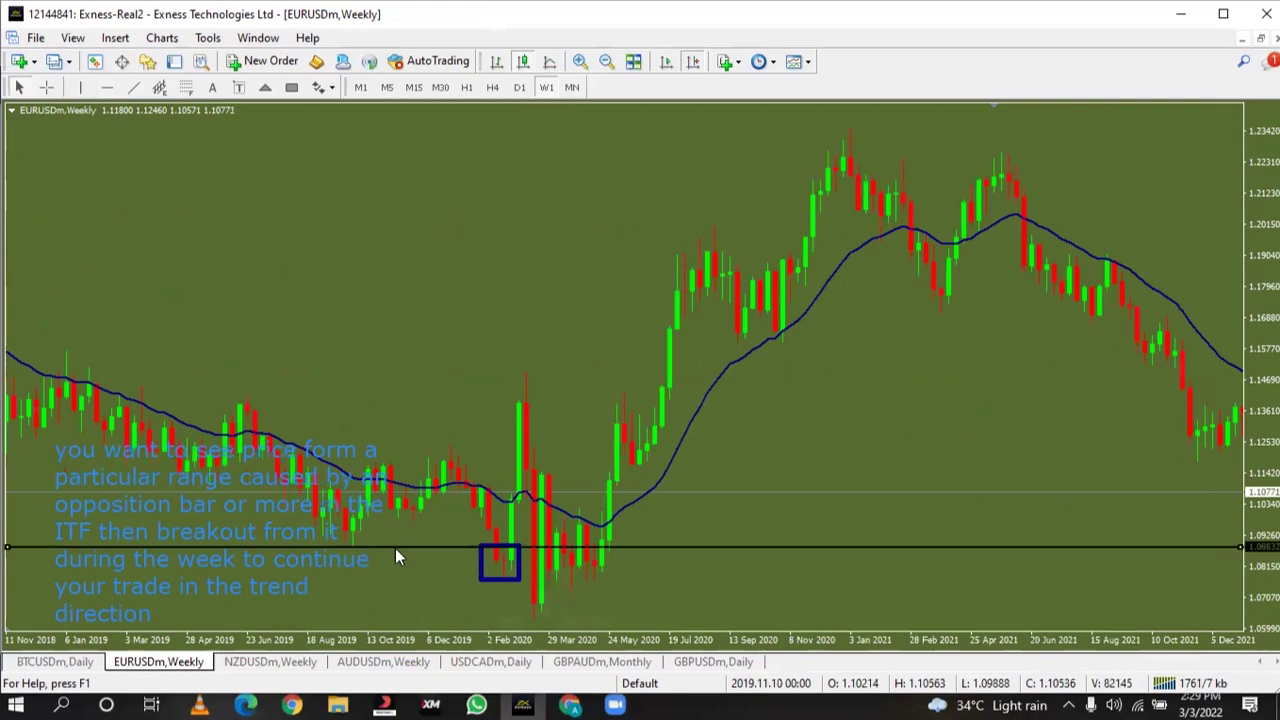
{"action": "left_click_drag", "start_coordinate": [395, 548], "coordinate": [401, 563]}
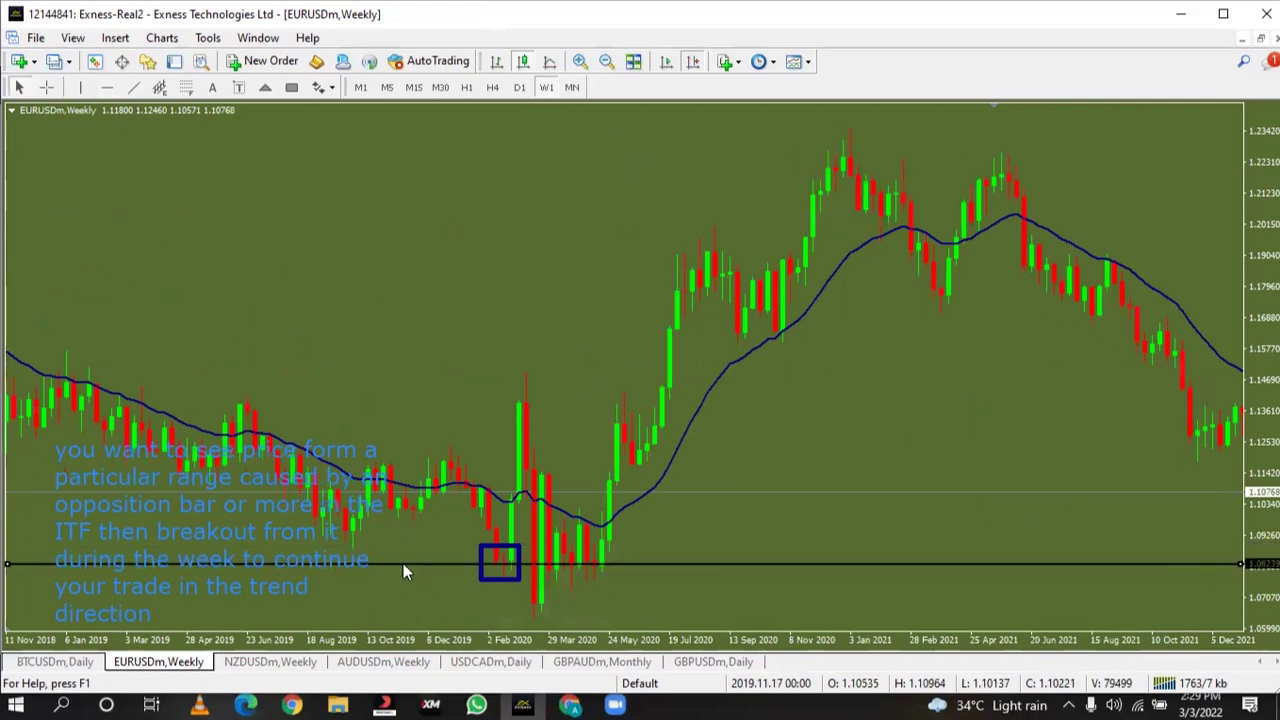
Switch to the daily timeframe and bring the February 2020 rectangle into view using the objects list
{"action": "left_click", "coordinate": [521, 92]}
{"action": "key", "text": "ctrl+b"}
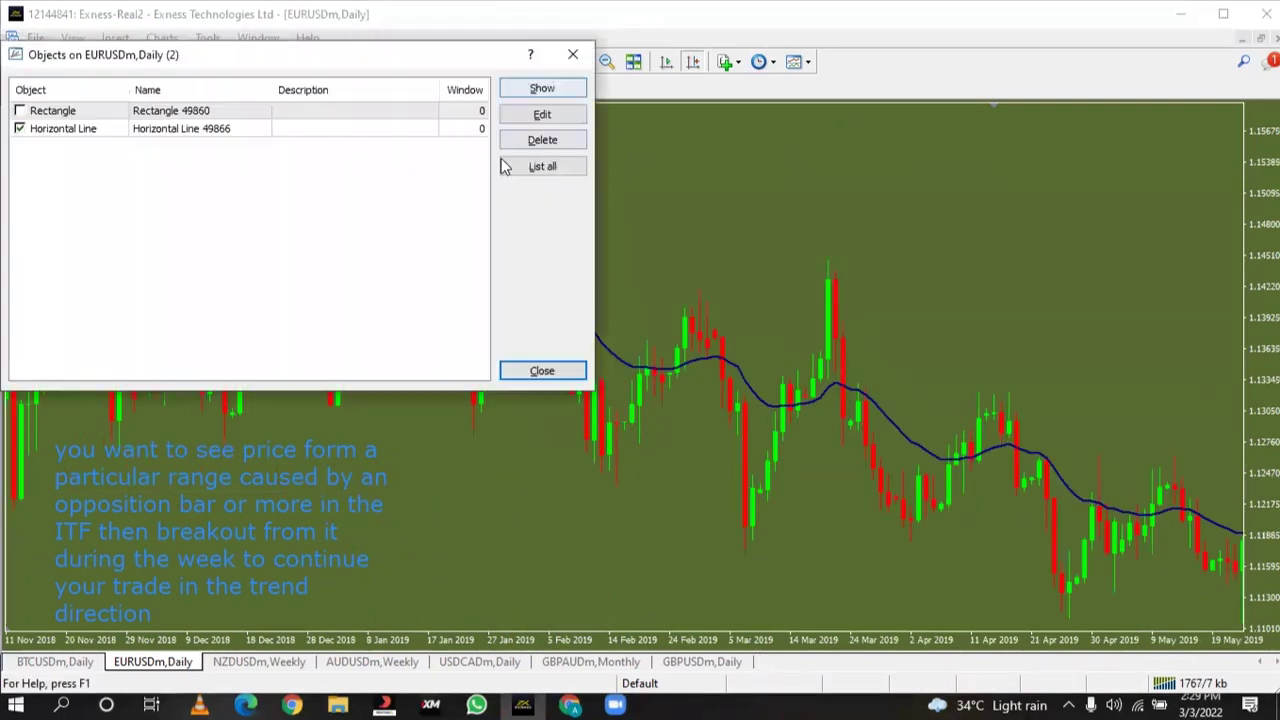
{"action": "left_click", "coordinate": [378, 130]}
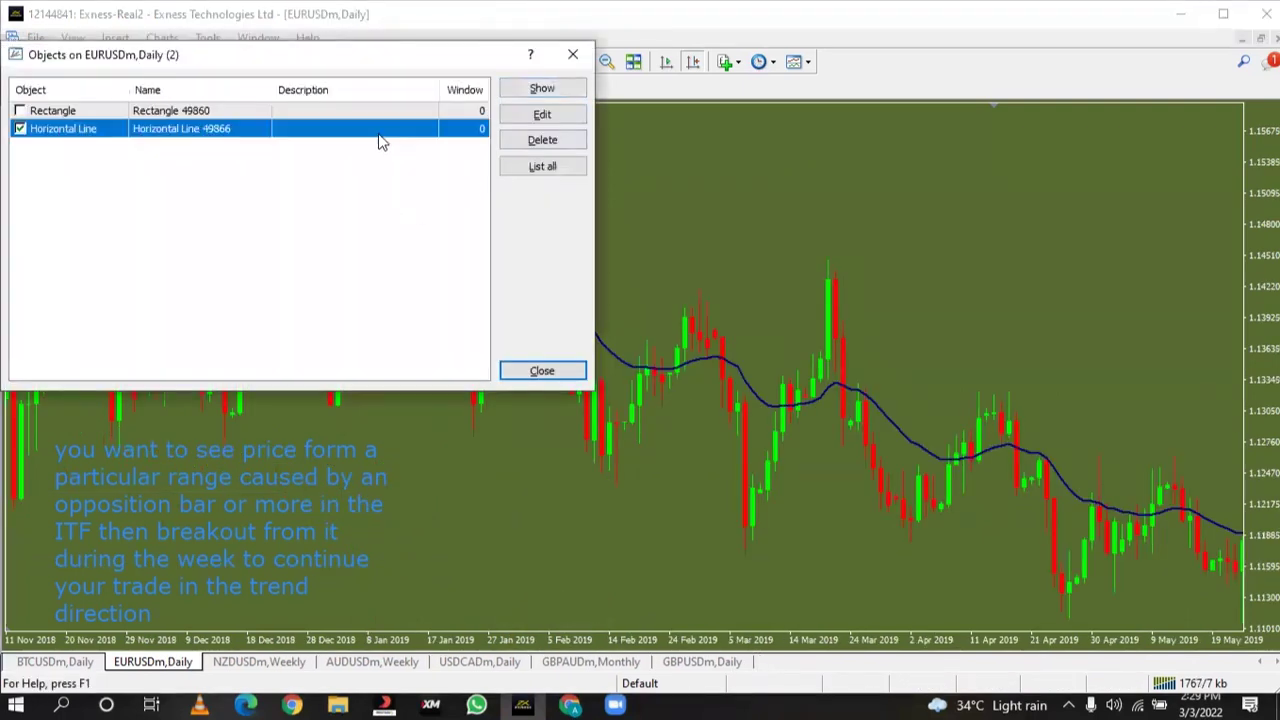
{"action": "left_click", "coordinate": [540, 88]}
{"action": "left_click", "coordinate": [541, 371]}
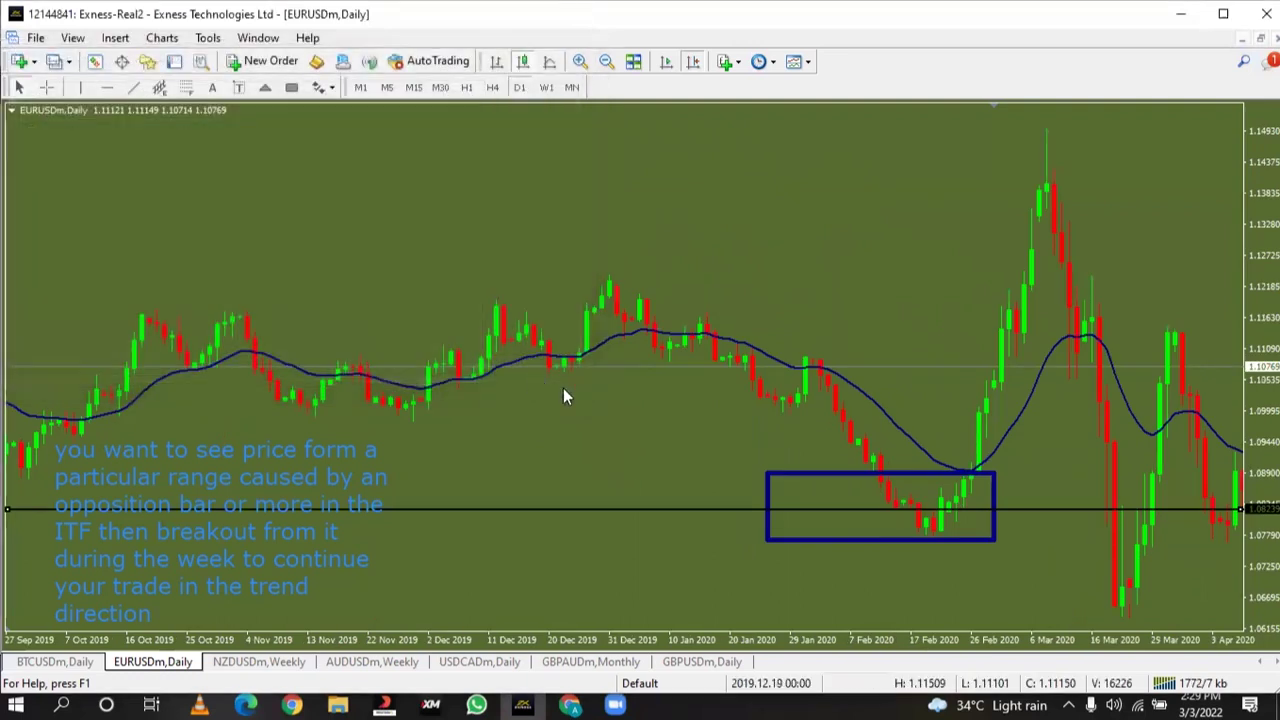
{"action": "scroll", "coordinate": [881, 426], "scroll_direction": "down", "scroll_amount": 3}
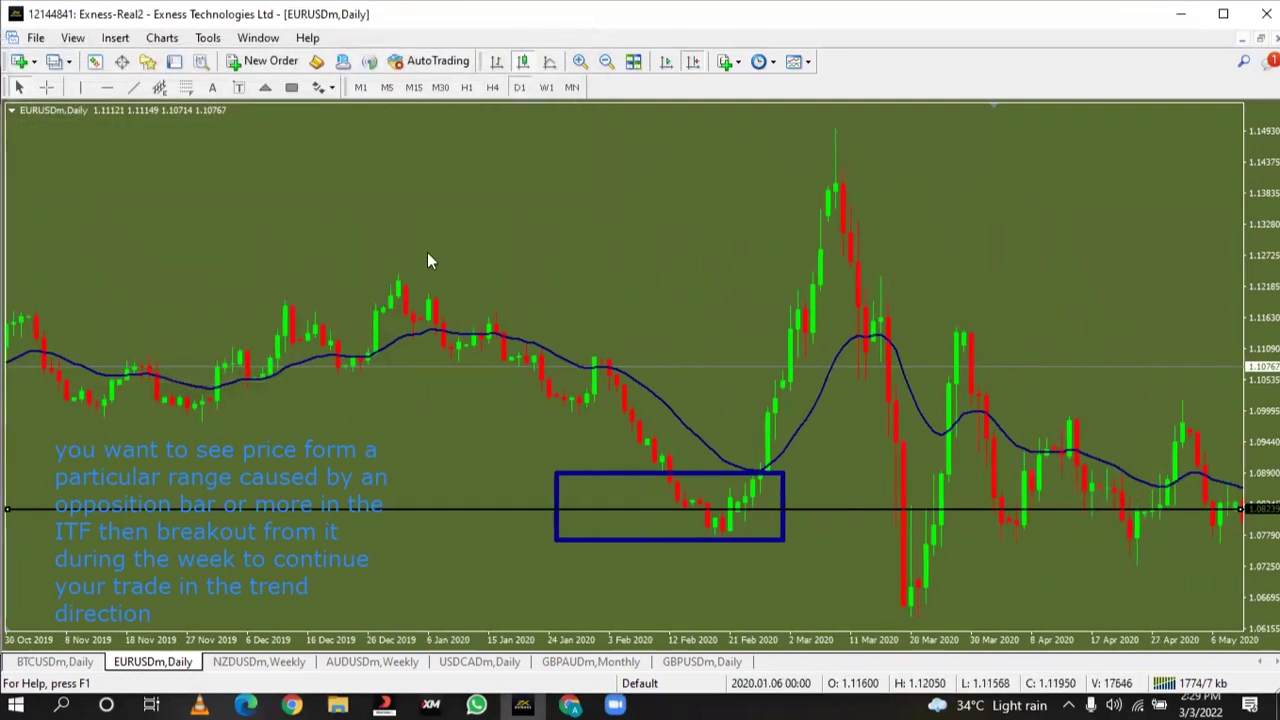
Examine the daily candles around 19 February 2020 inside the rectangle with the crosshair
{"action": "left_click", "coordinate": [46, 87]}
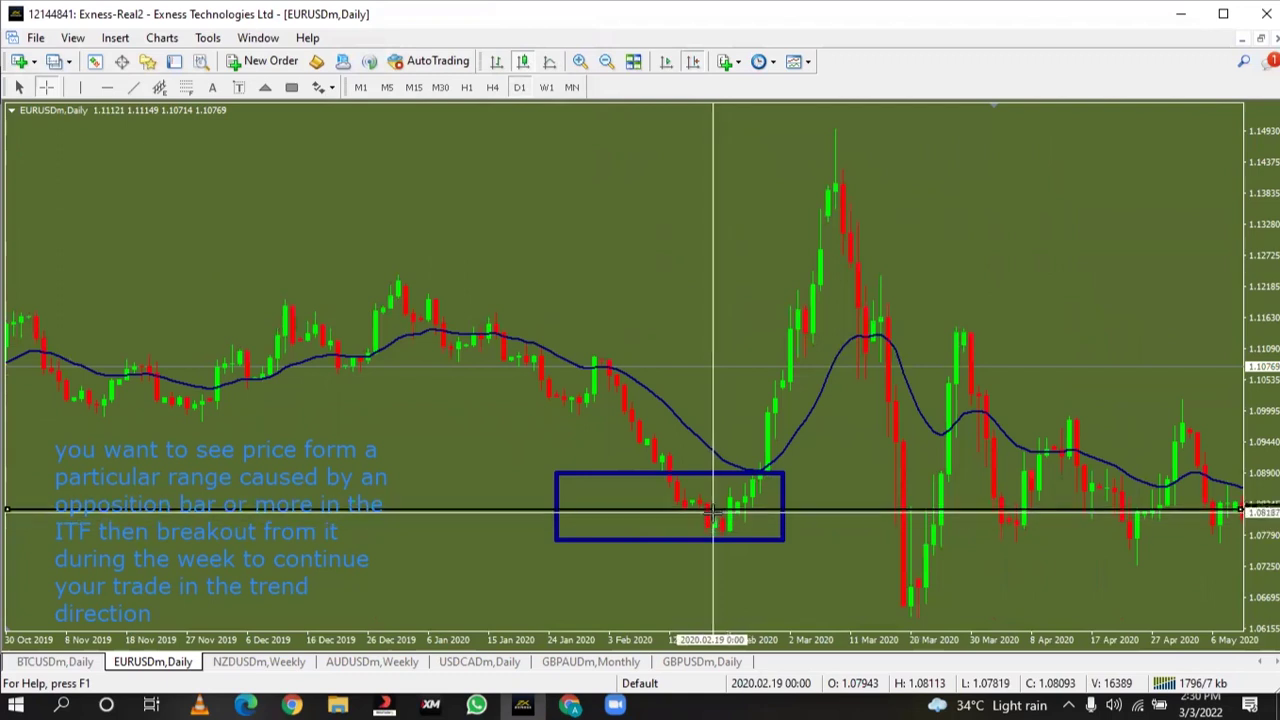
{"action": "mouse_move", "coordinate": [716, 522]}
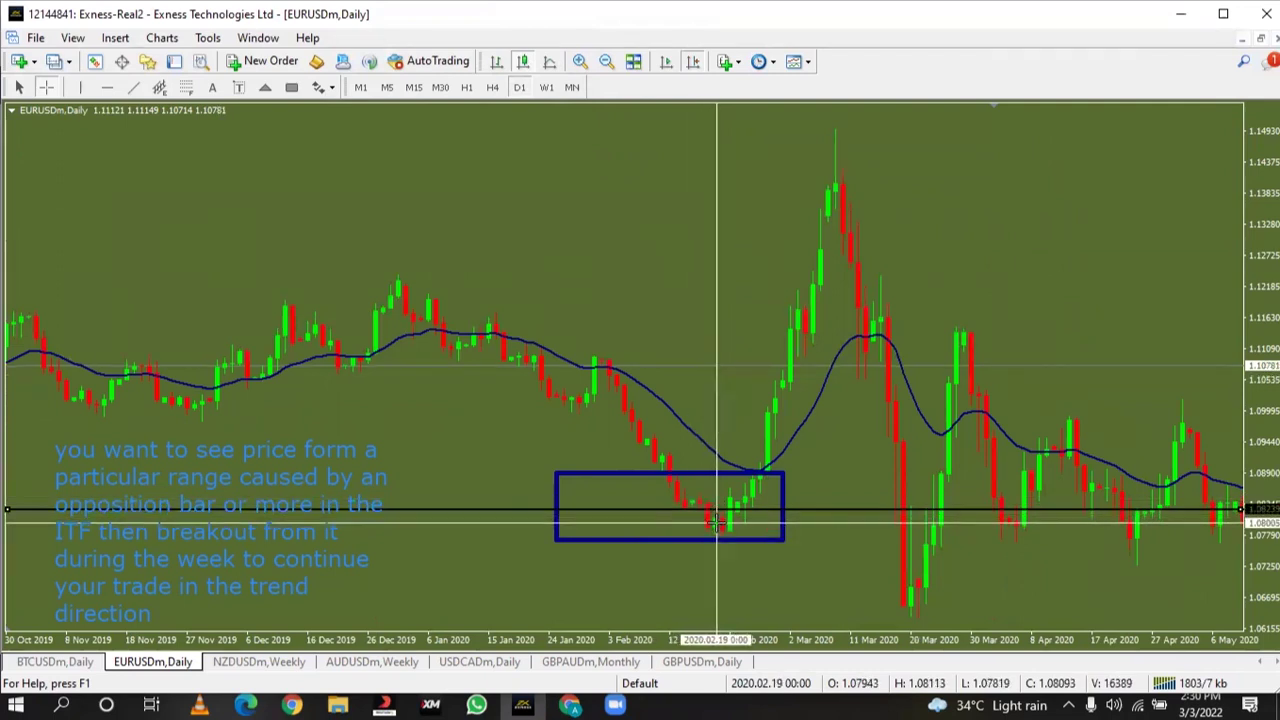
{"action": "key", "text": "Escape"}
Draw a smaller rectangle around the lowest February 2020 daily candles and a horizontal line through it at about 1.0779
{"action": "left_click", "coordinate": [291, 87]}
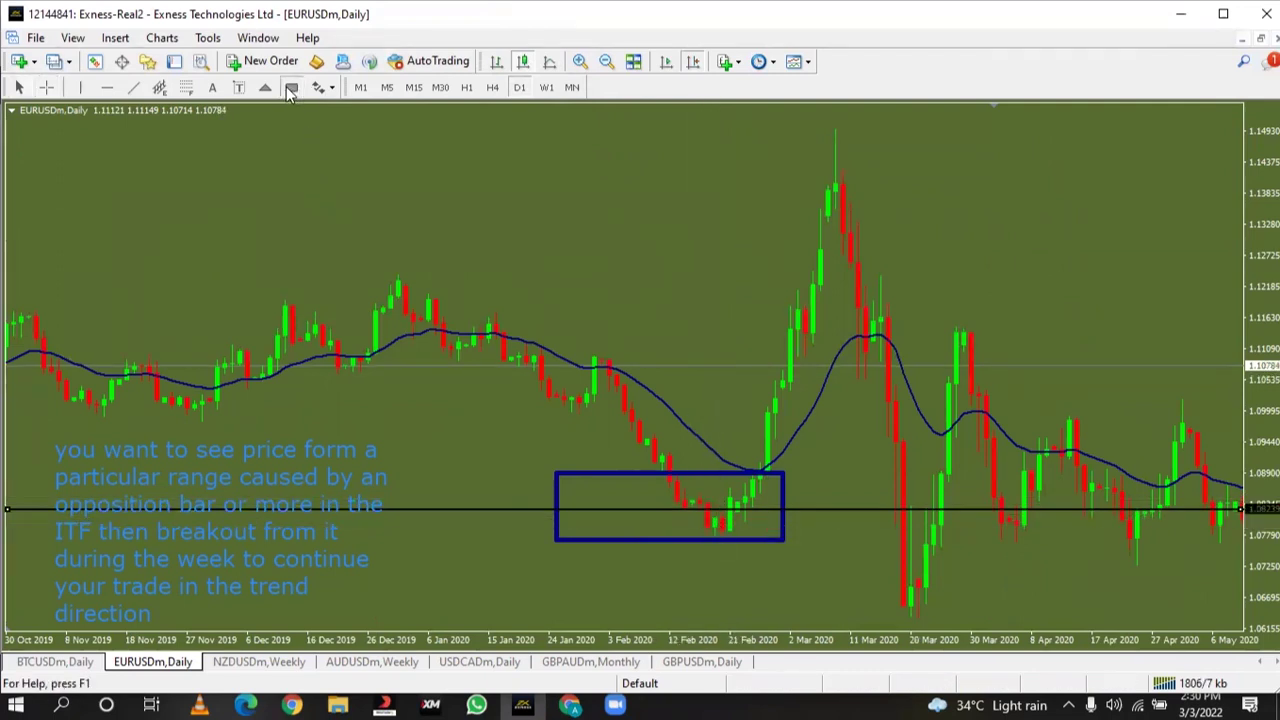
{"action": "left_click_drag", "start_coordinate": [699, 526], "coordinate": [754, 553]}
{"action": "left_click", "coordinate": [107, 87]}
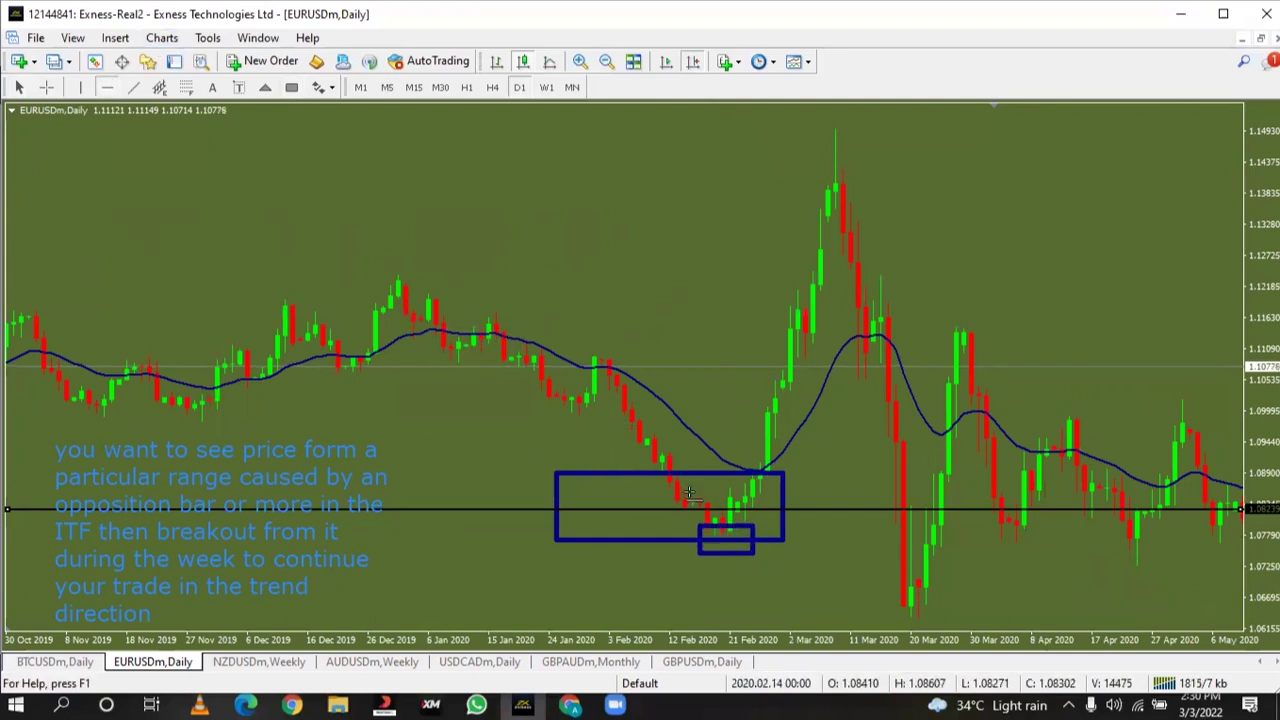
{"action": "left_click", "coordinate": [716, 536]}
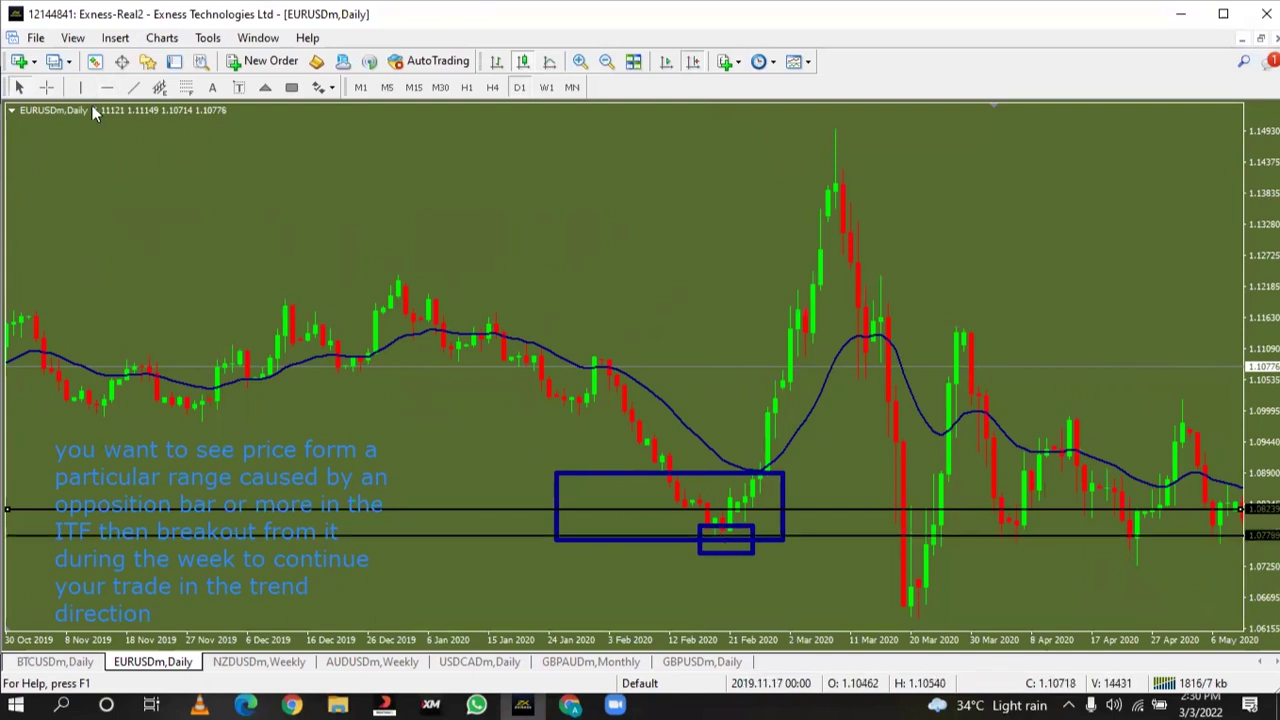
{"action": "left_click", "coordinate": [132, 88]}
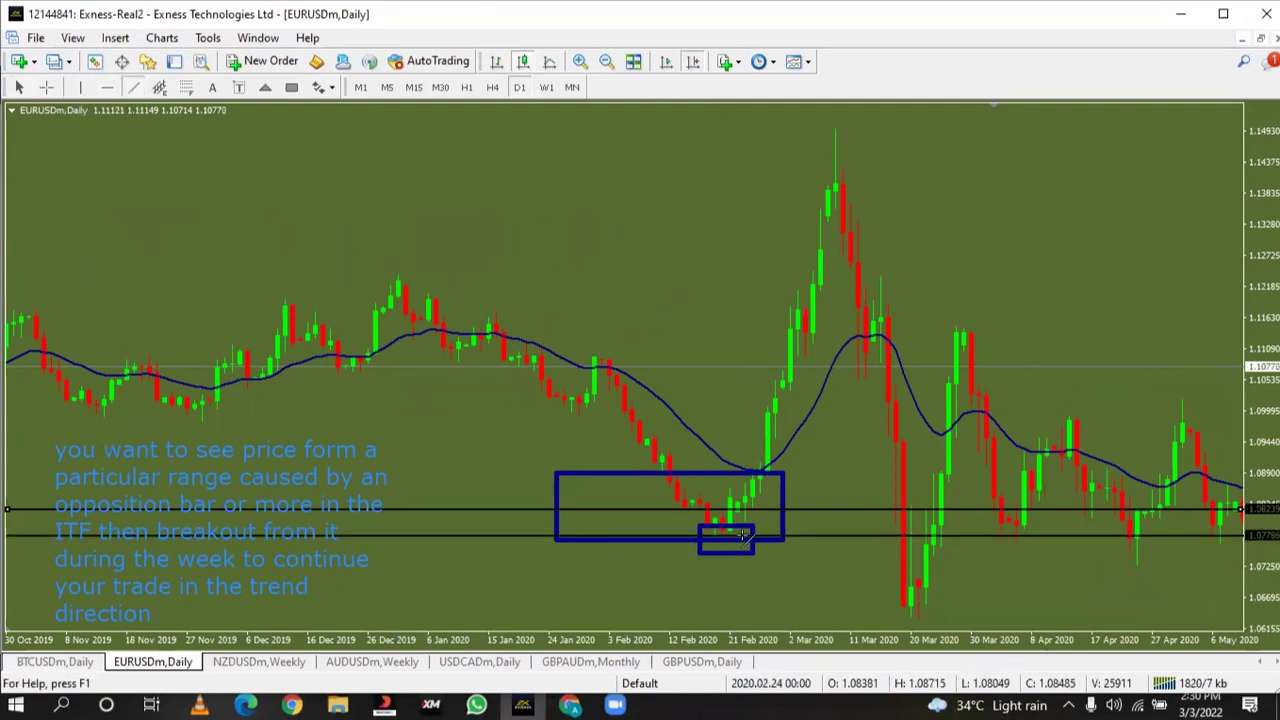
{"action": "left_click_drag", "start_coordinate": [755, 651], "coordinate": [768, 619]}
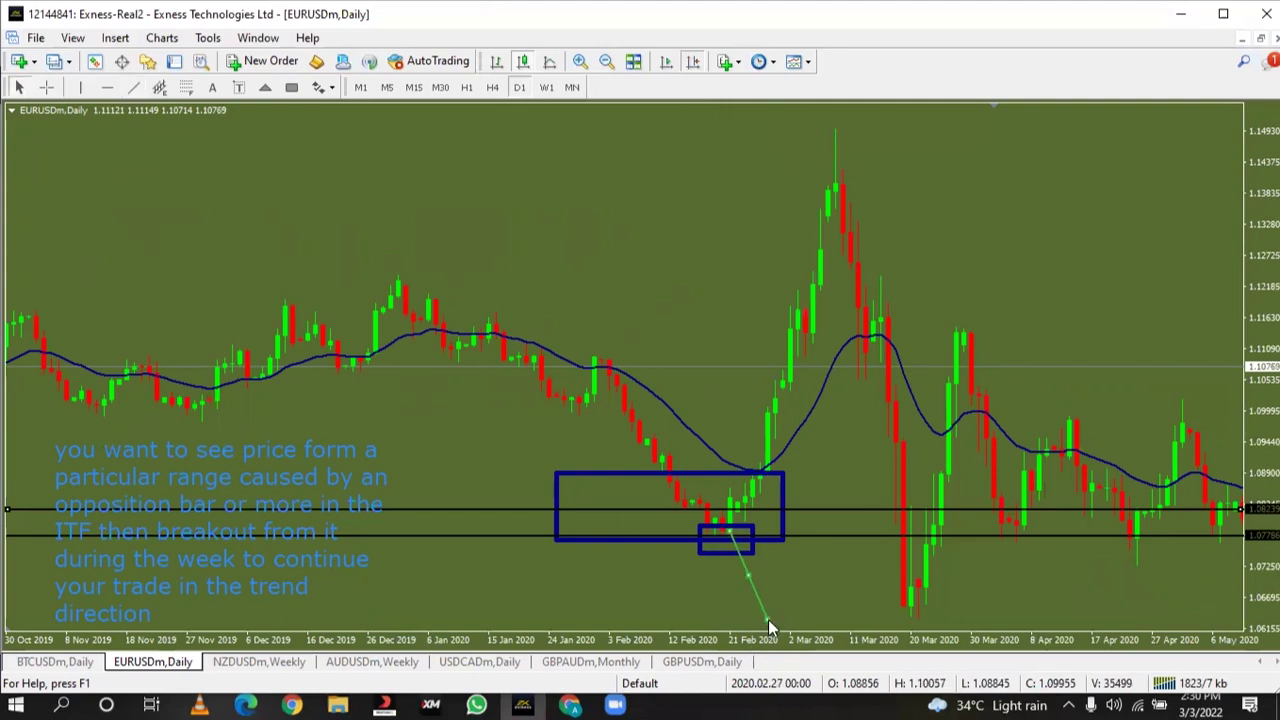
{"action": "right_click", "coordinate": [748, 573]}
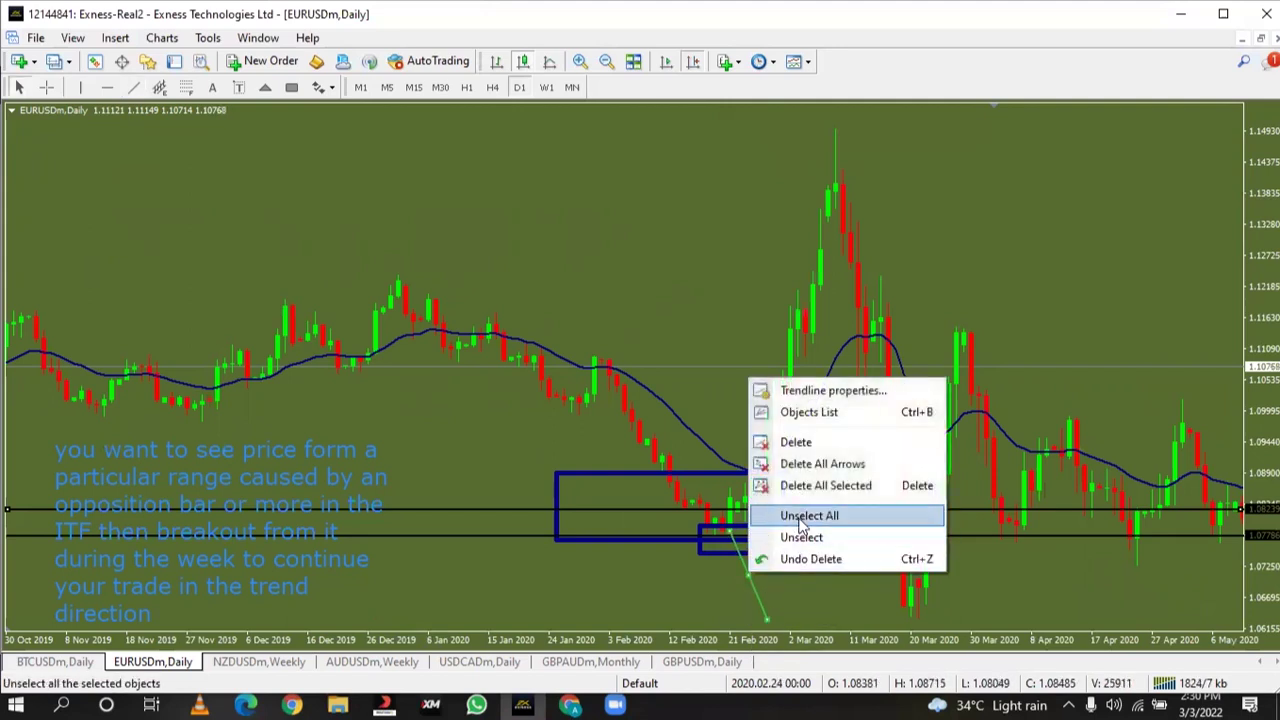
{"action": "left_click", "coordinate": [800, 442]}
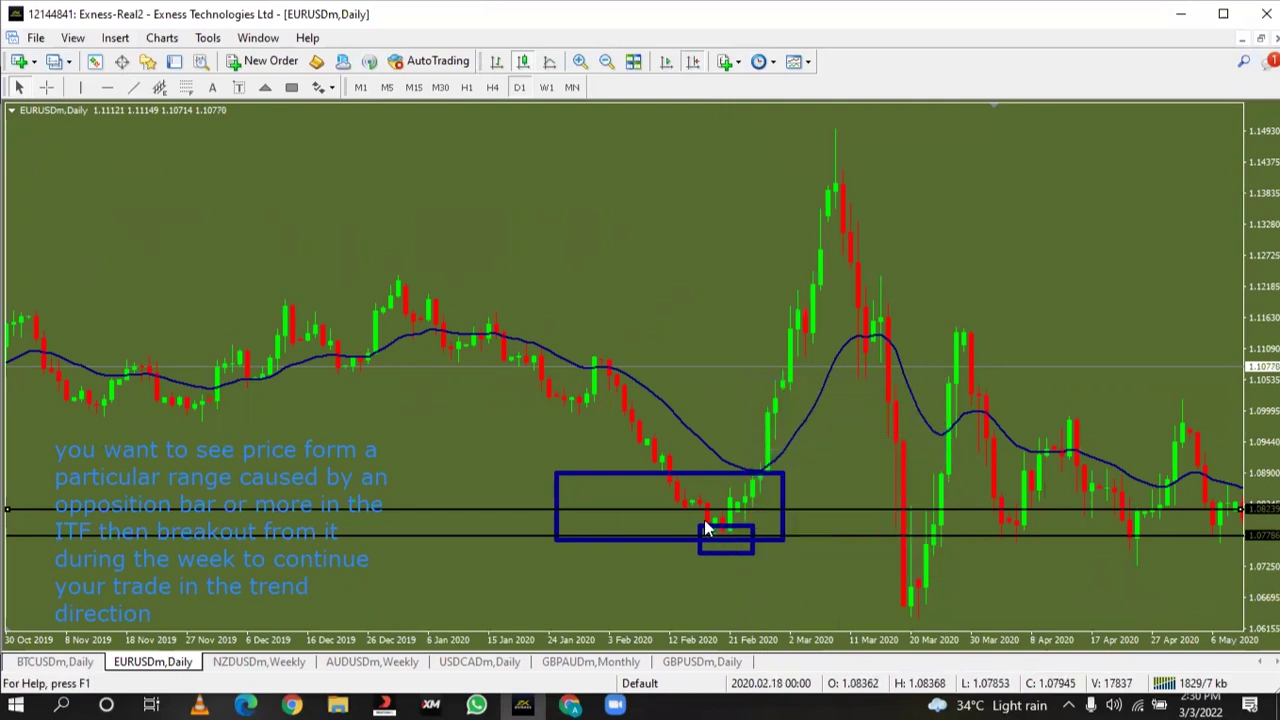
Draw a trendline rising from the February 2020 low to the March 2020 peak at about 1.149
{"action": "left_click", "coordinate": [133, 87]}
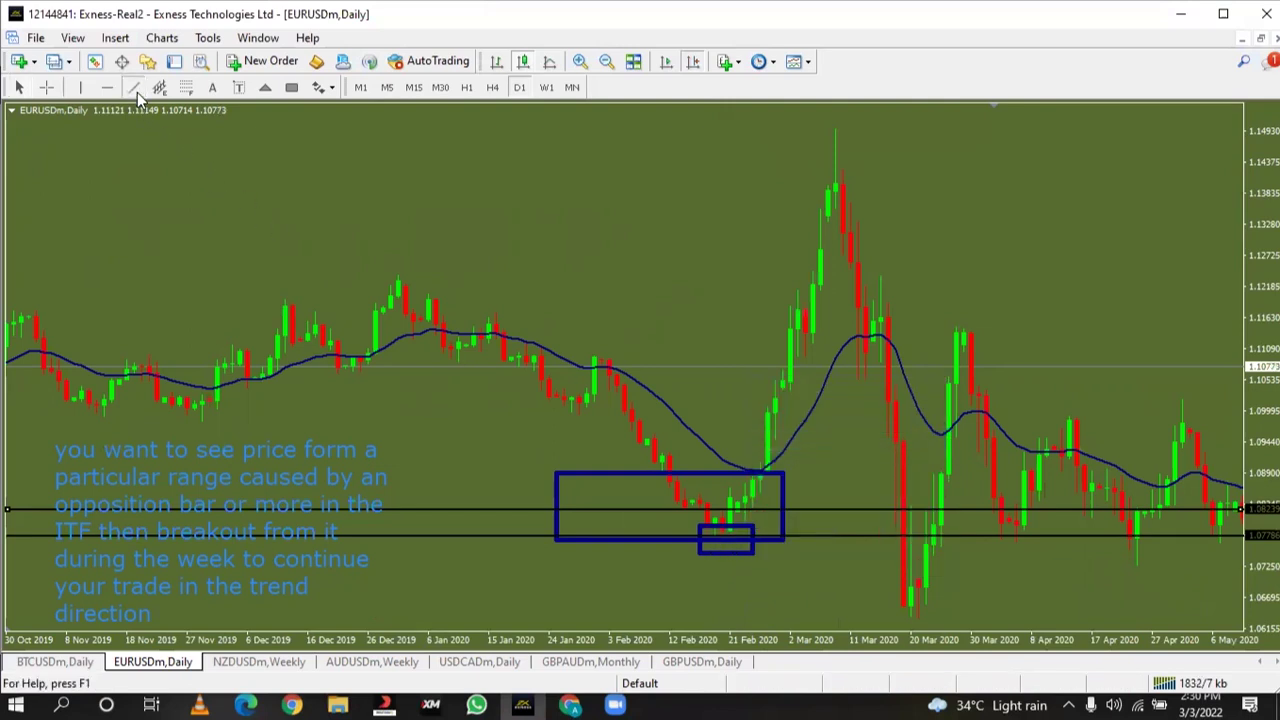
{"action": "left_click_drag", "start_coordinate": [732, 500], "coordinate": [835, 138]}
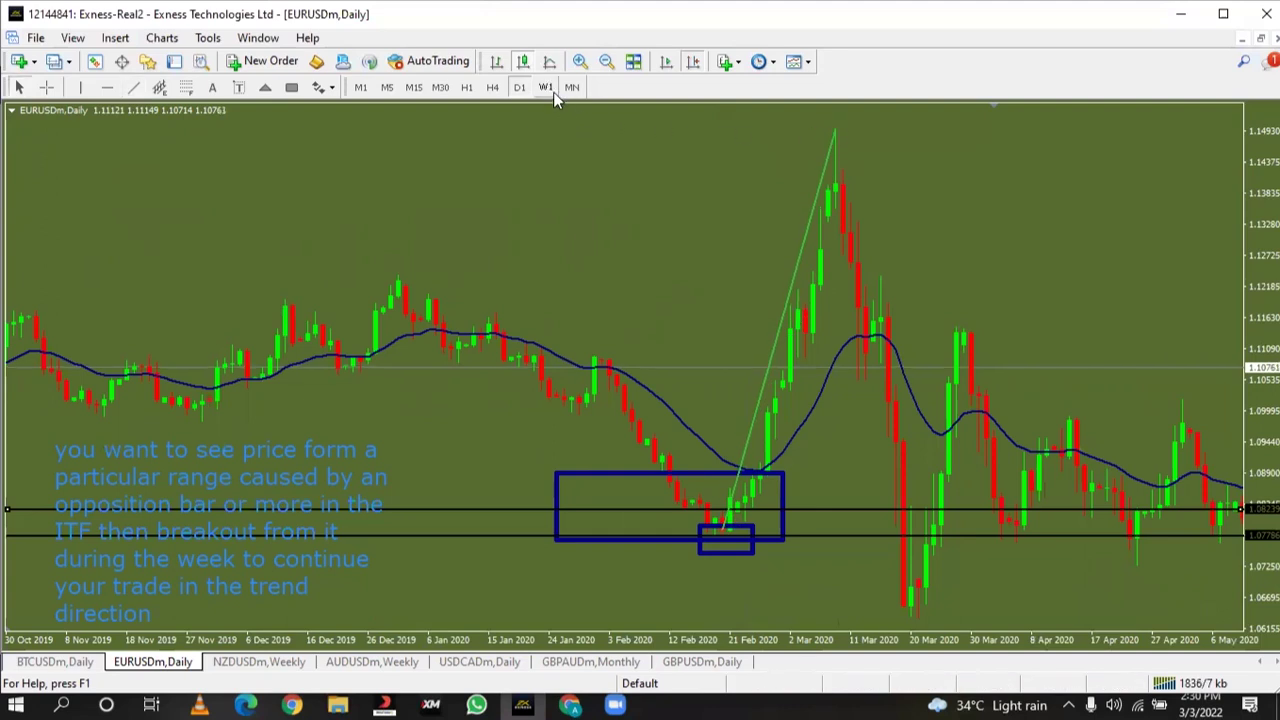
Delete all the rectangles, horizontal lines and the trendline of the February 2020 example and return to the weekly timeframe
{"action": "key", "text": "ctrl+b"}
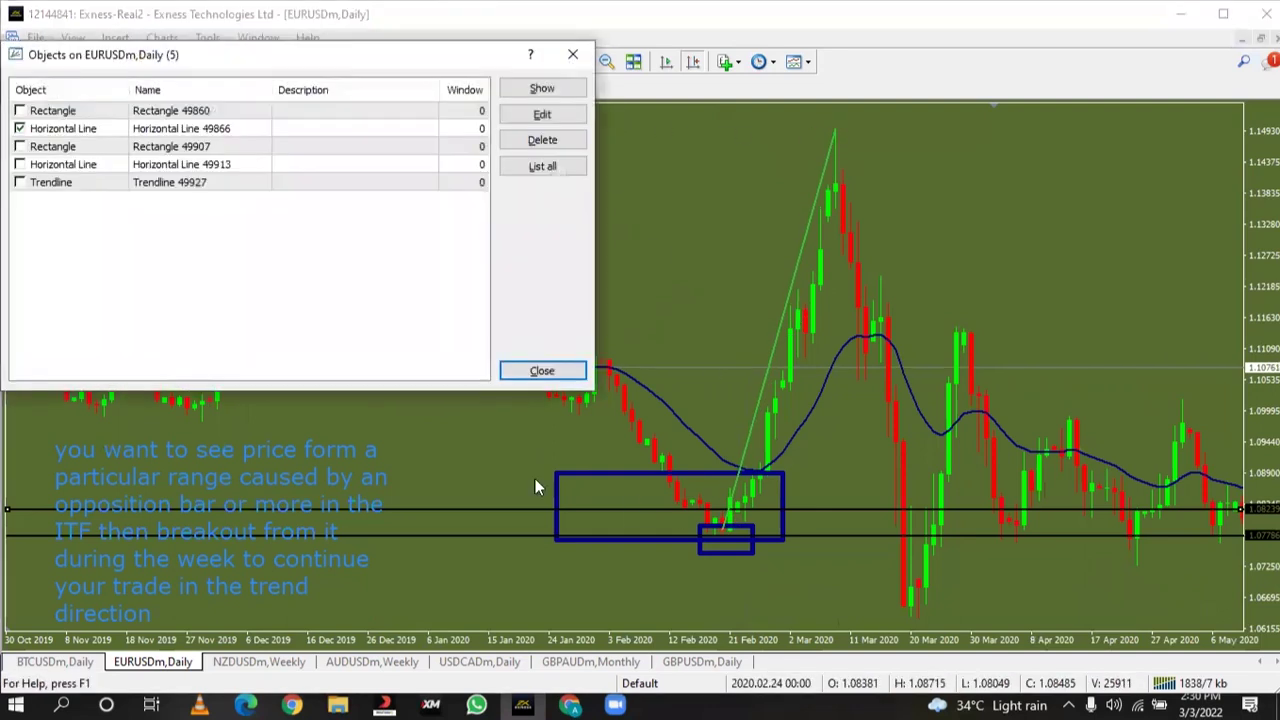
{"action": "left_click", "coordinate": [467, 126]}
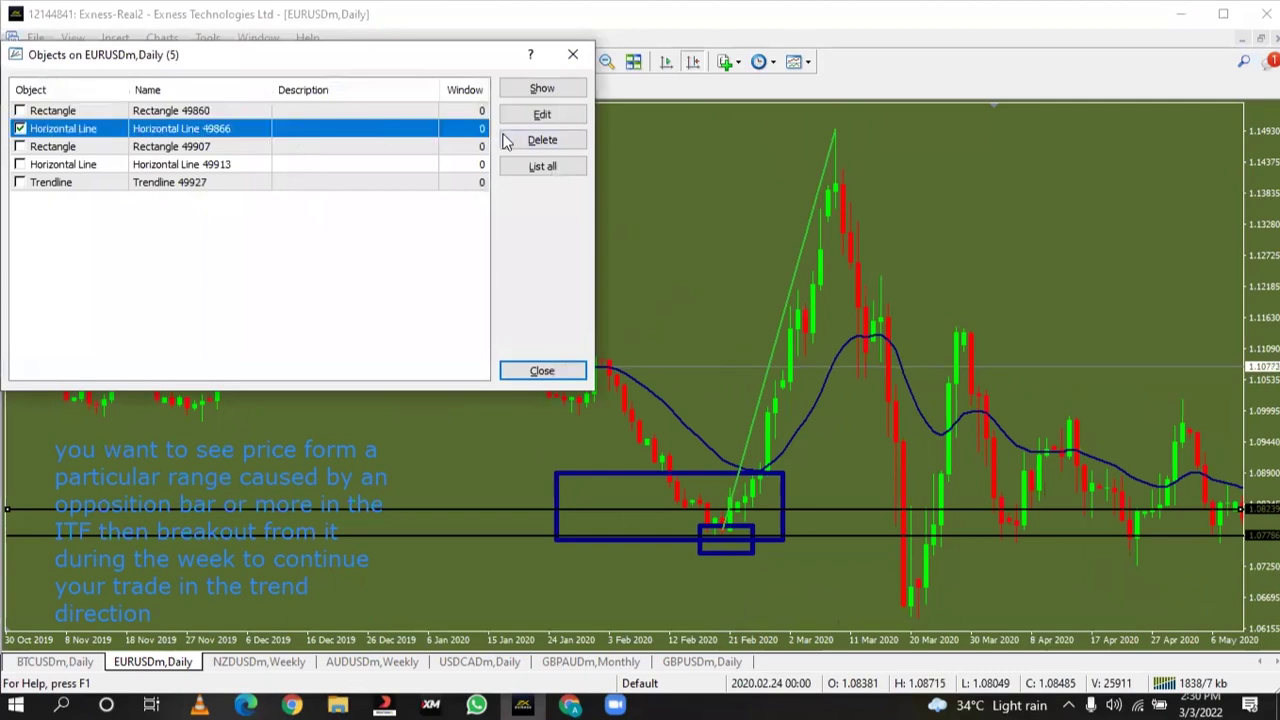
{"action": "double_click", "coordinate": [508, 140]}
{"action": "double_click", "coordinate": [508, 140]}
{"action": "left_click", "coordinate": [508, 140]}
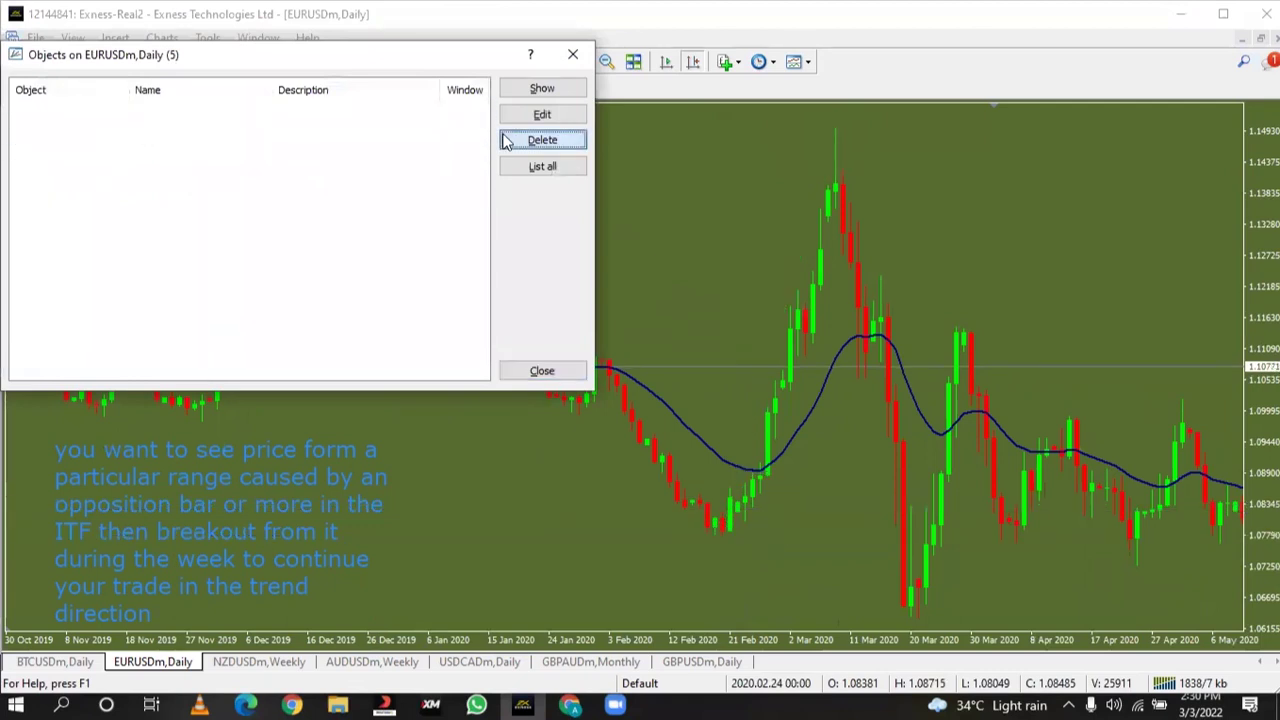
{"action": "left_click", "coordinate": [574, 368]}
{"action": "left_click", "coordinate": [545, 87]}
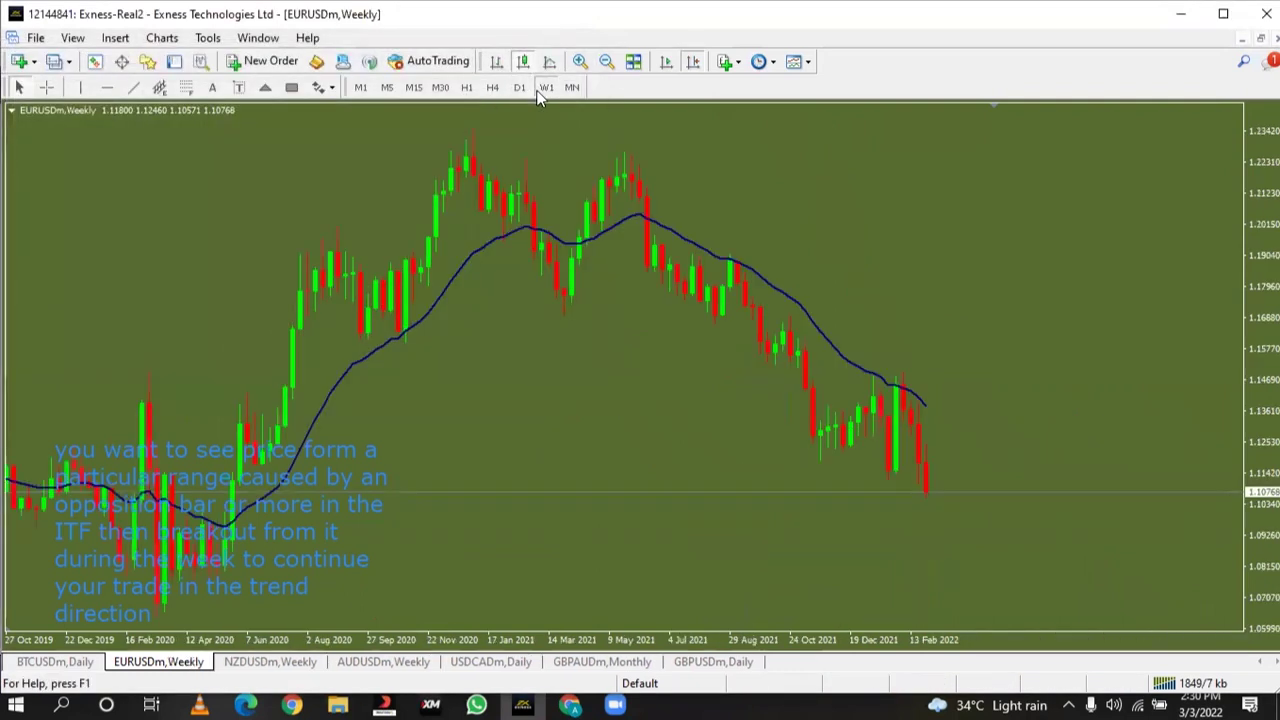
Draw a small rectangle around the March 2020 weekly peak and a horizontal line near its upper edge at about 1.1407
{"action": "scroll", "coordinate": [348, 258], "scroll_direction": "up", "scroll_amount": 5}
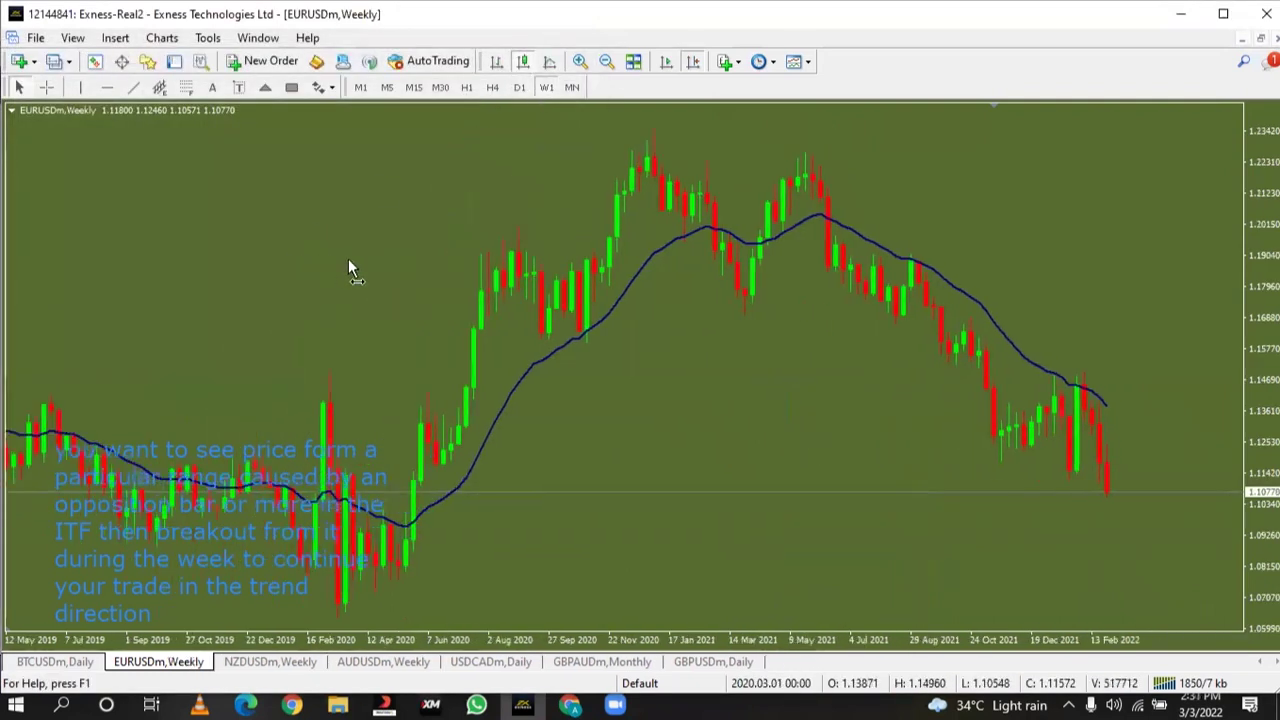
{"action": "left_click", "coordinate": [291, 87]}
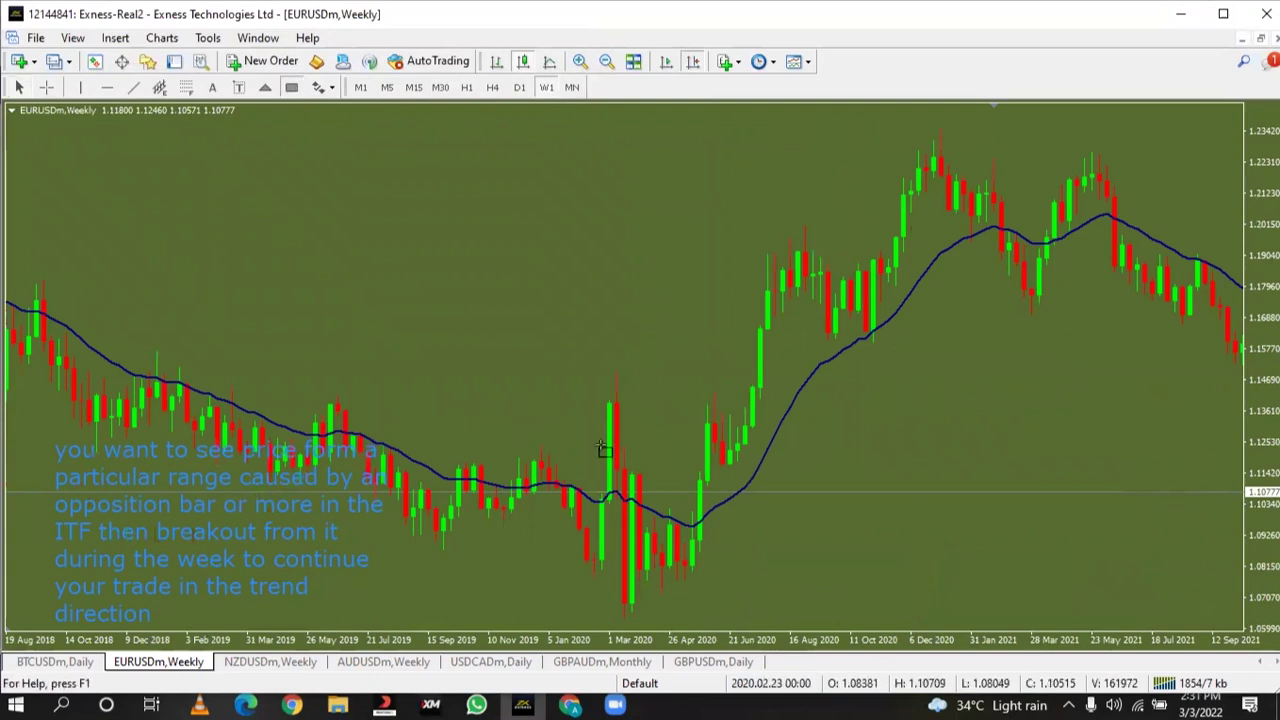
{"action": "left_click_drag", "start_coordinate": [592, 395], "coordinate": [618, 432]}
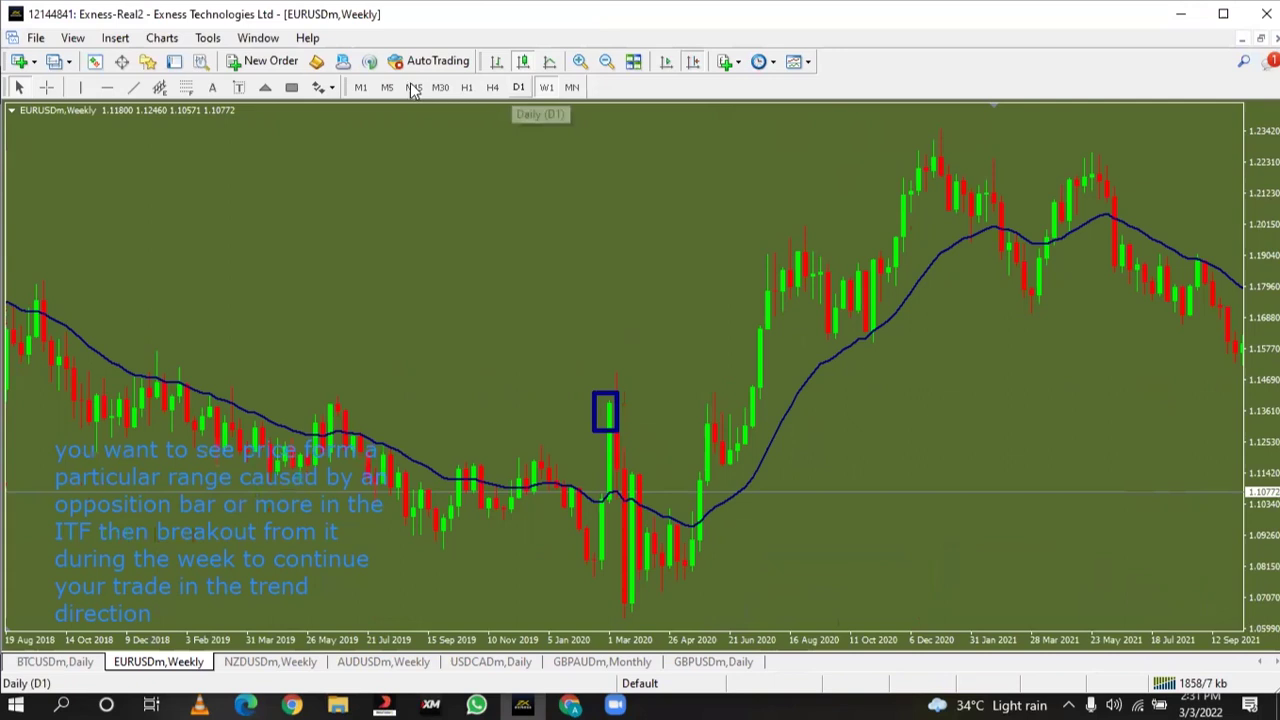
{"action": "left_click", "coordinate": [107, 87]}
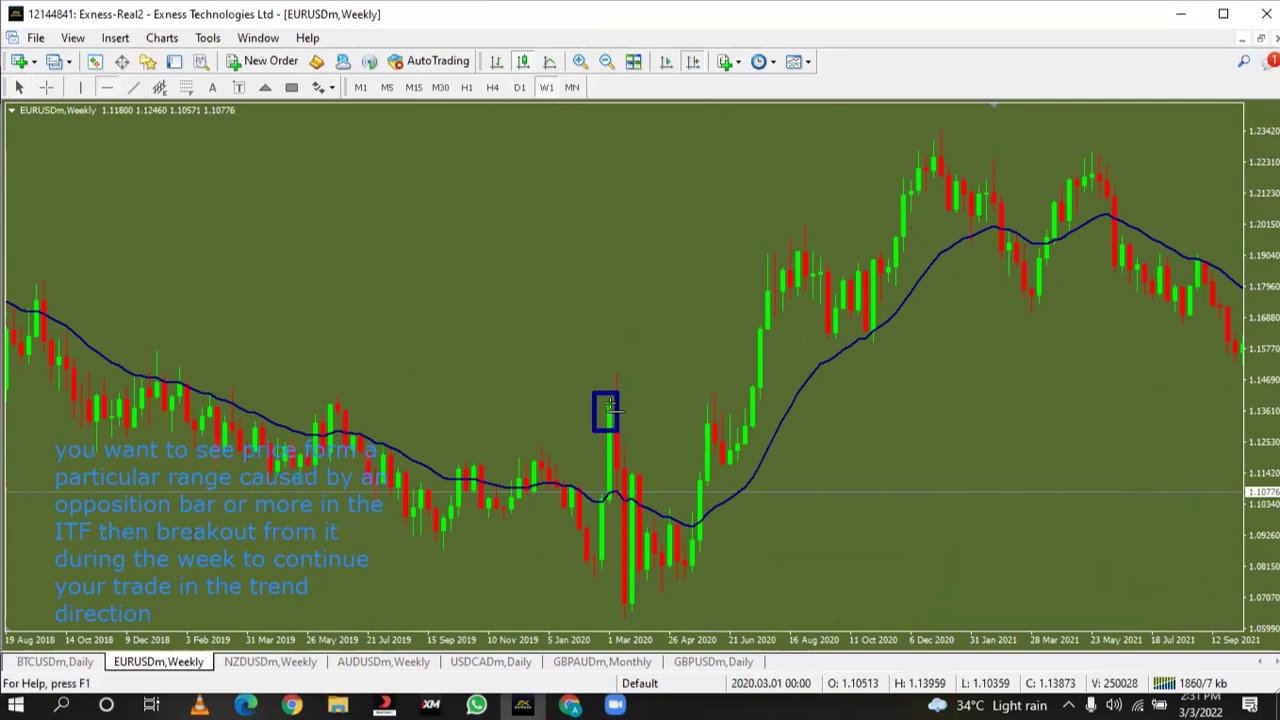
{"action": "left_click", "coordinate": [608, 398]}
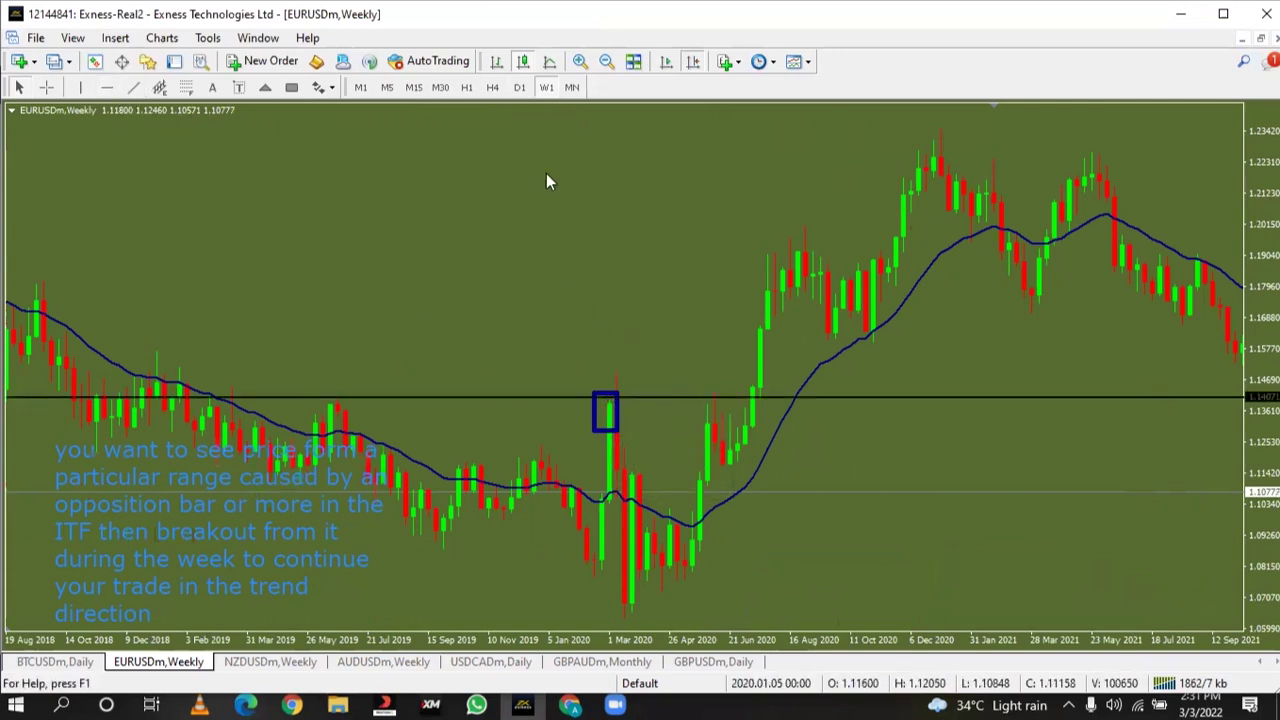
Switch to the daily timeframe and bring the March 2020 rectangle into view using the objects list
{"action": "left_click", "coordinate": [517, 91]}
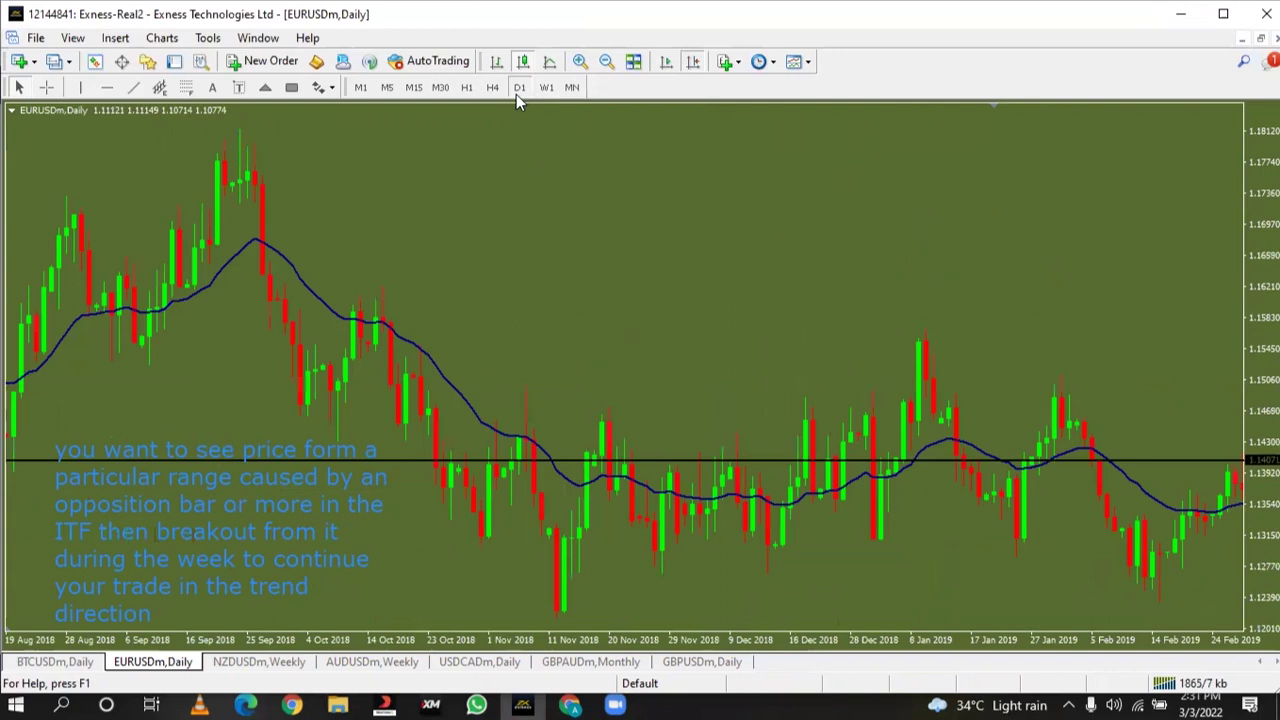
{"action": "key", "text": "ctrl+b"}
{"action": "left_click", "coordinate": [283, 128]}
{"action": "left_click", "coordinate": [535, 90]}
{"action": "left_click", "coordinate": [354, 111]}
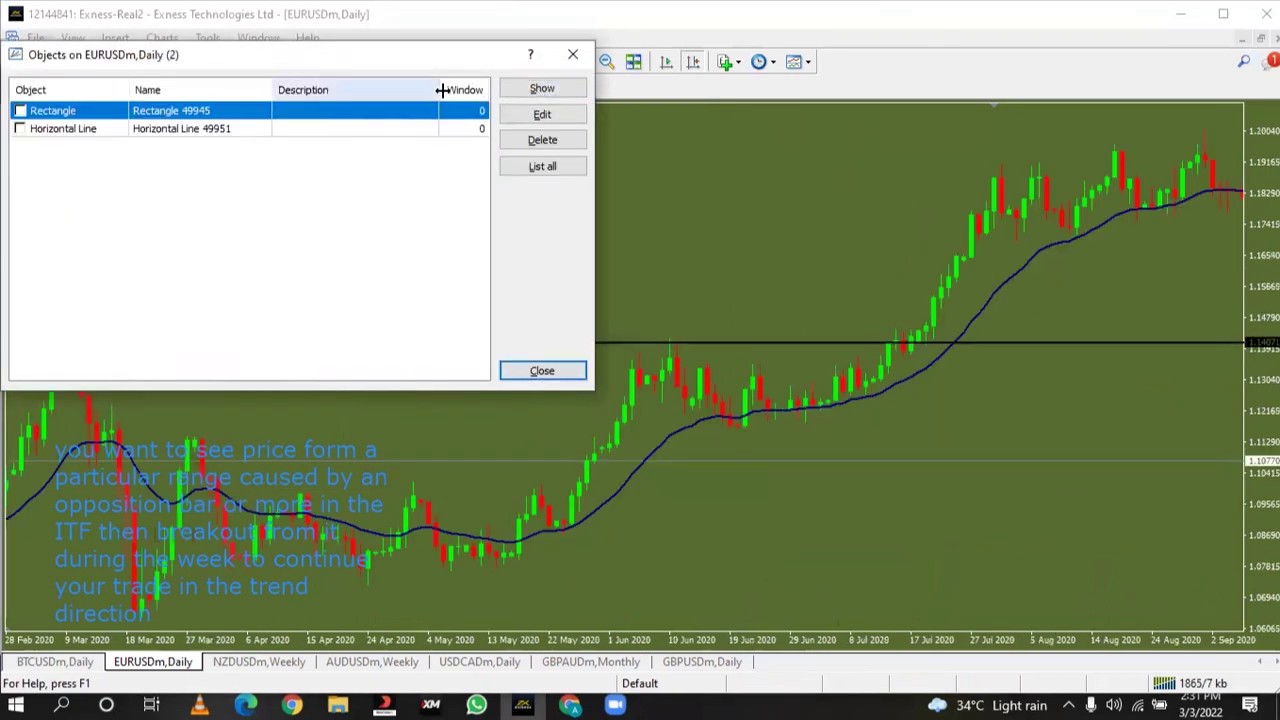
{"action": "left_click", "coordinate": [520, 92]}
{"action": "left_click", "coordinate": [515, 370]}
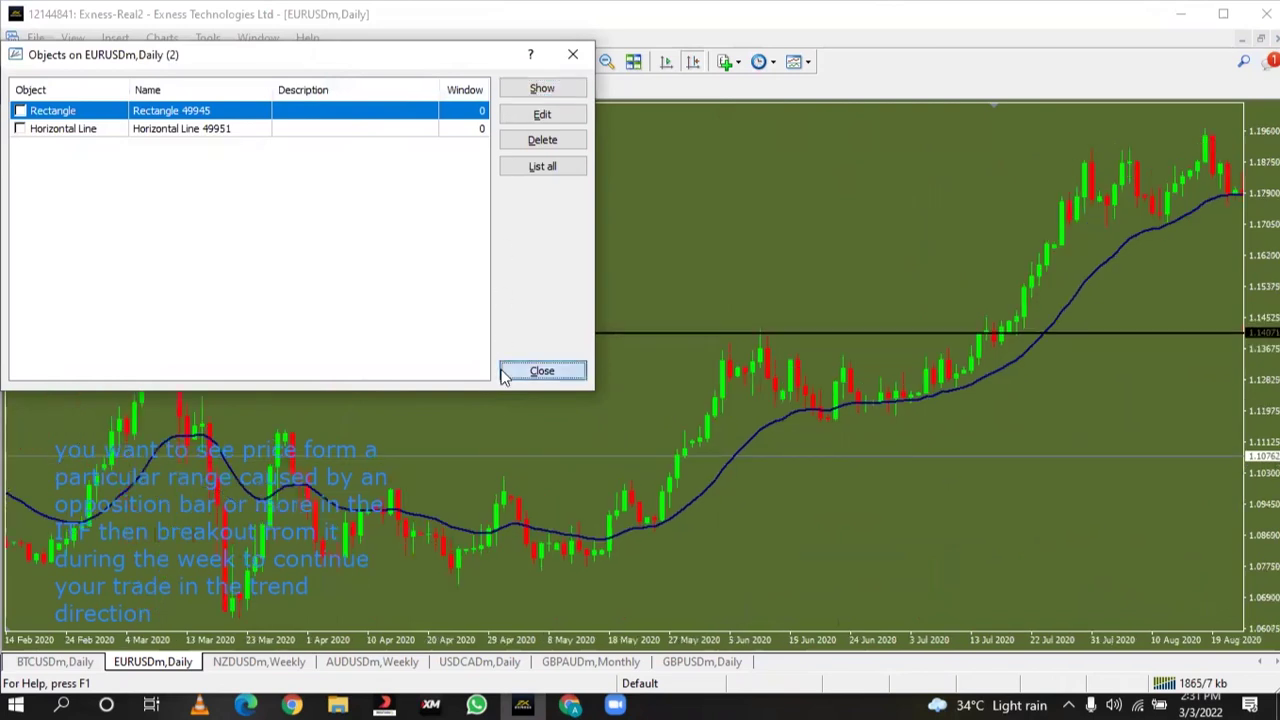
{"action": "scroll", "coordinate": [362, 385], "scroll_direction": "up", "scroll_amount": 5}
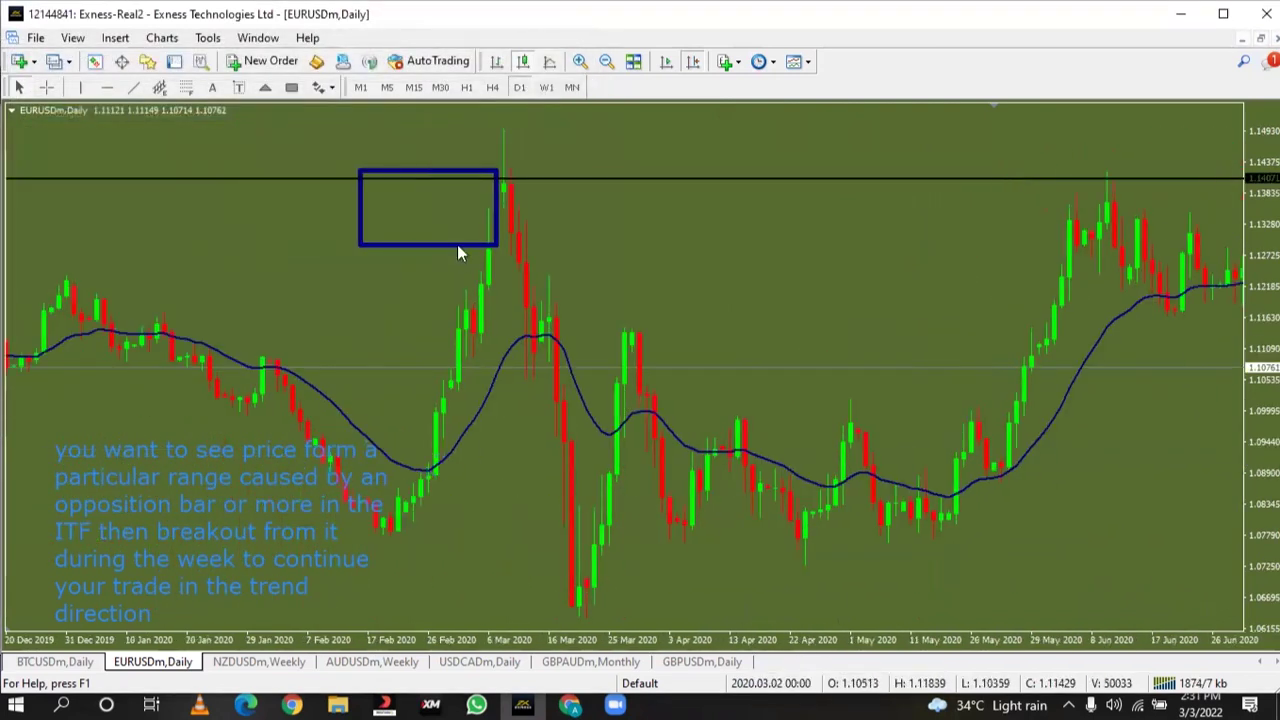
Widen the rectangle to mid-March 2020 and examine the early-March daily candles with the crosshair
{"action": "left_click_drag", "start_coordinate": [490, 248], "coordinate": [565, 241]}
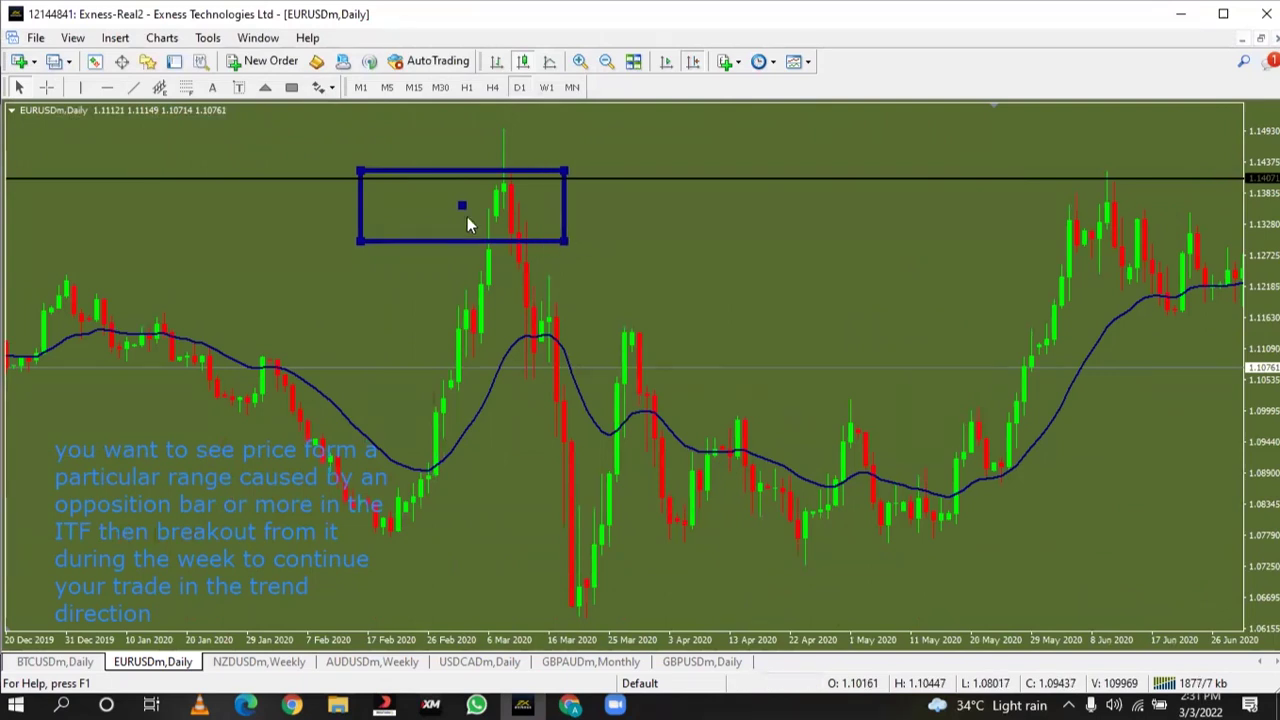
{"action": "left_click", "coordinate": [50, 88]}
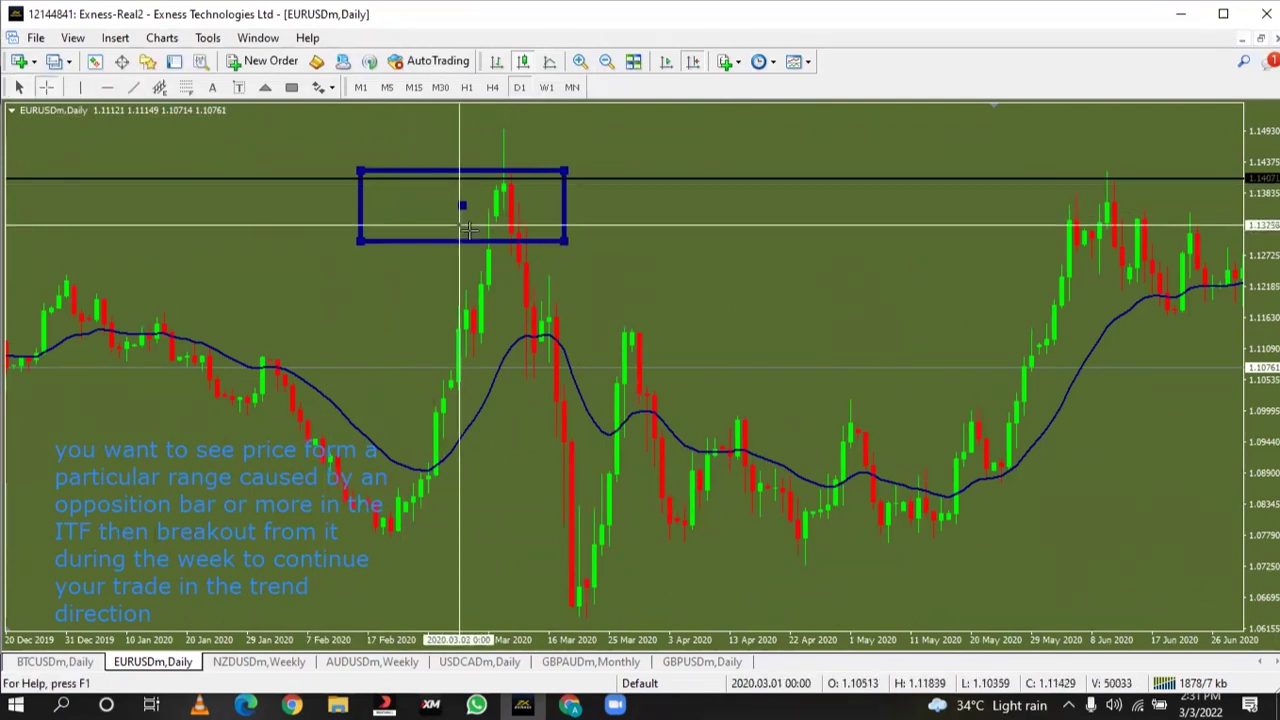
{"action": "mouse_move", "coordinate": [489, 243]}
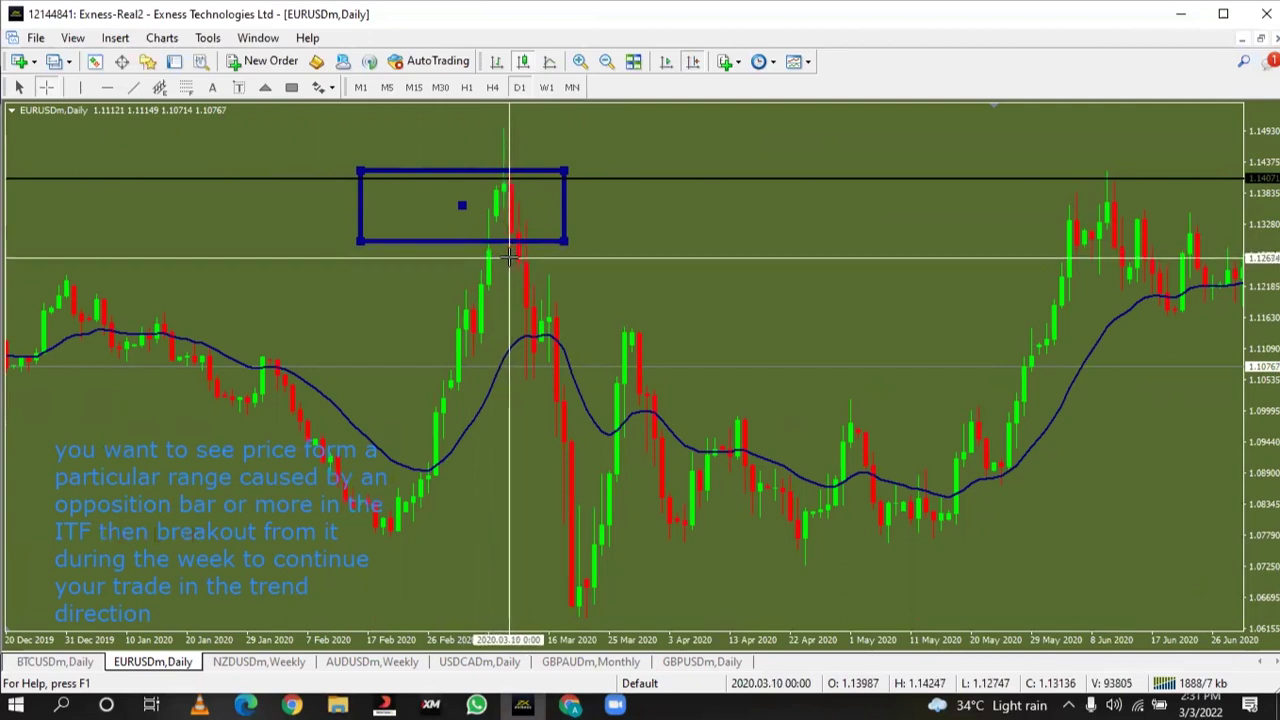
Place a horizontal line at the March 2020 high at about 1.1497 and draw a short rising trendline from it
{"action": "left_click", "coordinate": [107, 87]}
{"action": "left_click", "coordinate": [503, 128]}
{"action": "left_click", "coordinate": [134, 87]}
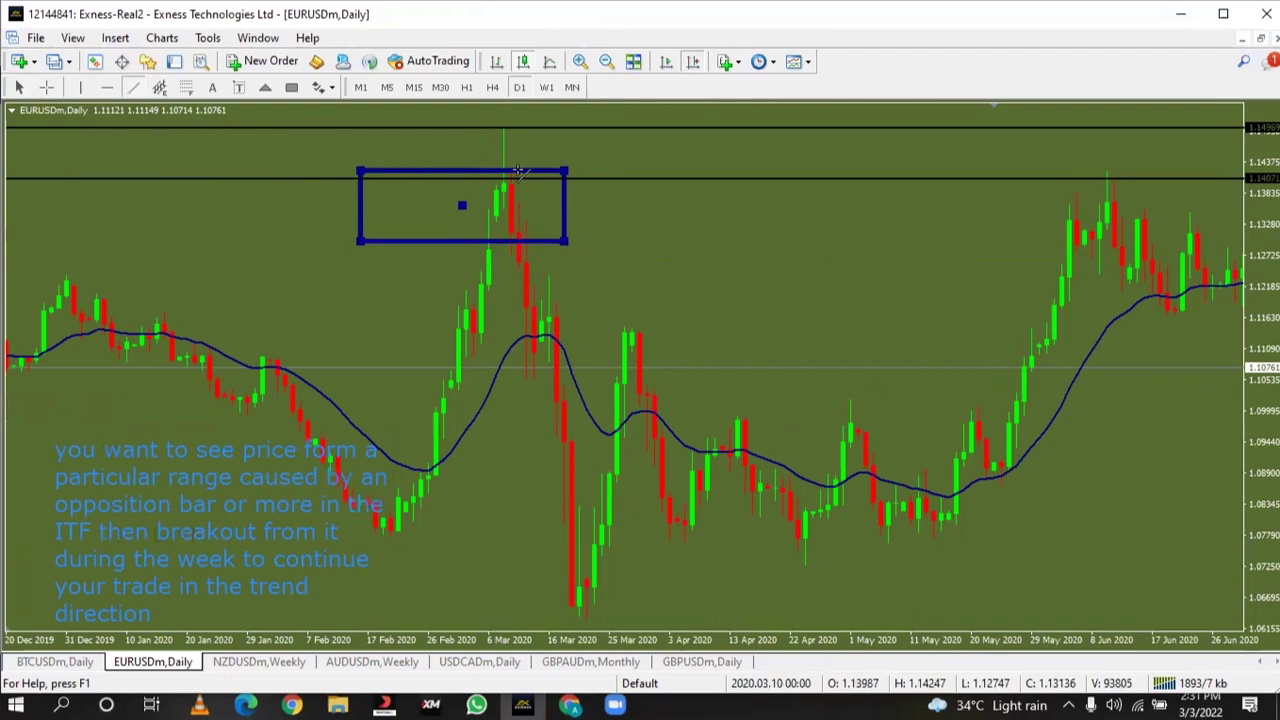
{"action": "left_click_drag", "start_coordinate": [535, 126], "coordinate": [548, 96]}
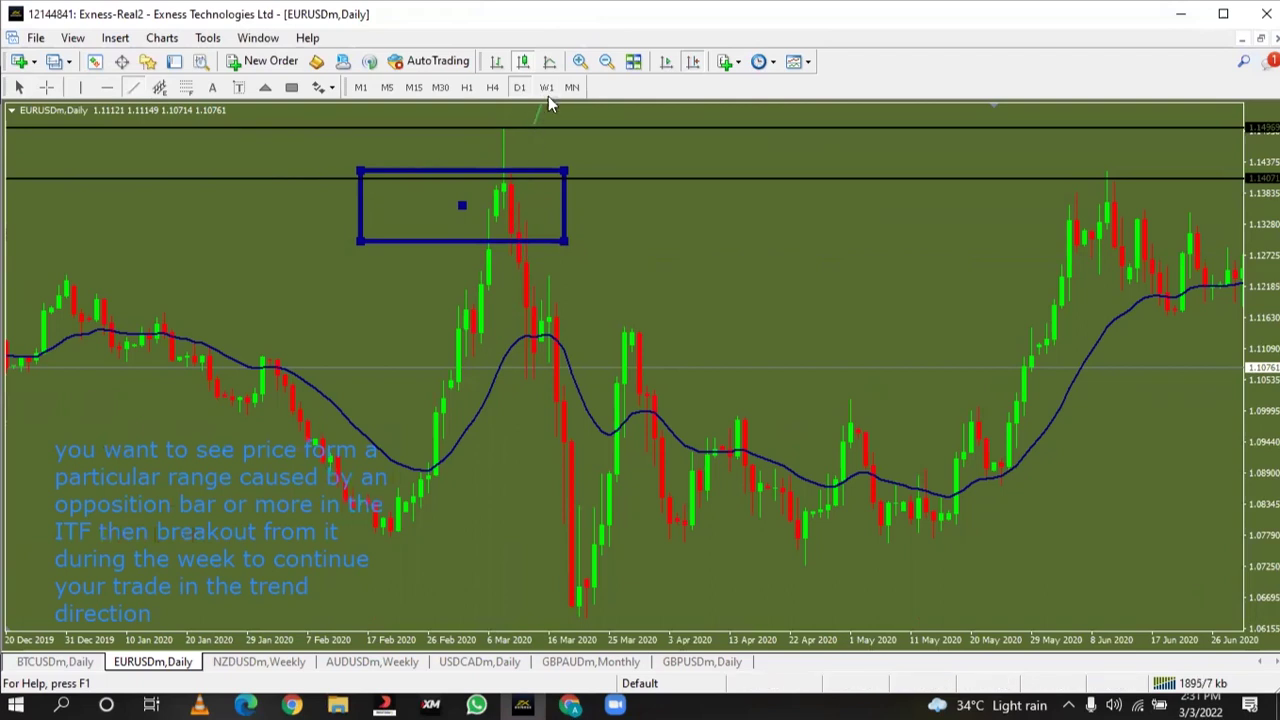
Draw a second rectangle around the daily candles at the March 2020 peak and return to the weekly timeframe
{"action": "left_click", "coordinate": [291, 87]}
{"action": "left_click_drag", "start_coordinate": [488, 175], "coordinate": [556, 255]}
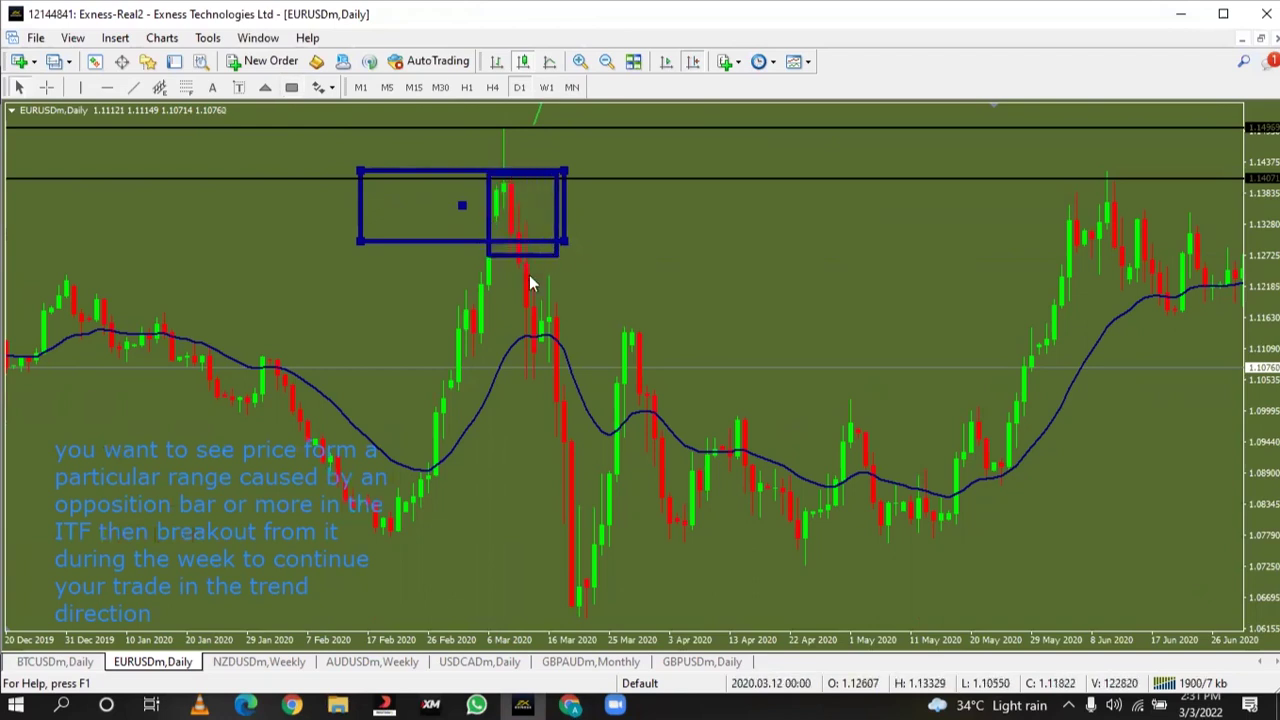
{"action": "left_click", "coordinate": [546, 87]}
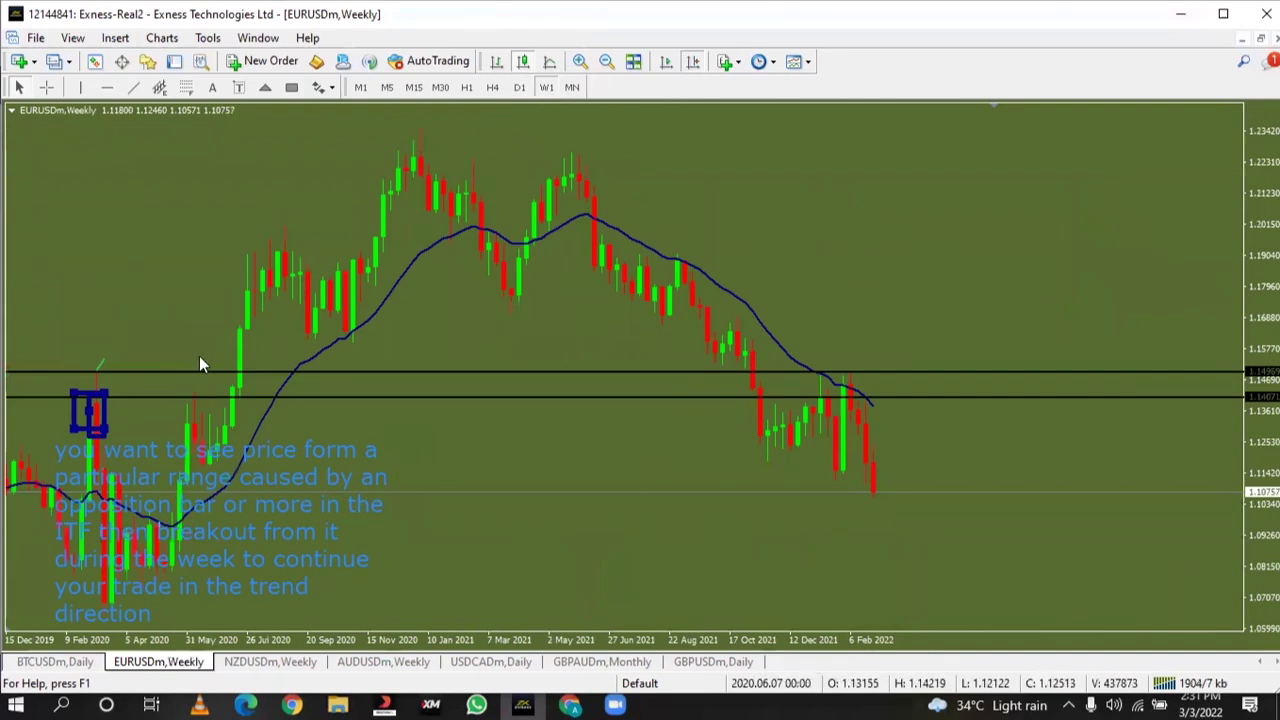
Delete all rectangles, horizontal lines and the trendline from the weekly EURUSD chart using the objects list
{"action": "scroll", "coordinate": [200, 356], "scroll_direction": "up", "scroll_amount": 4}
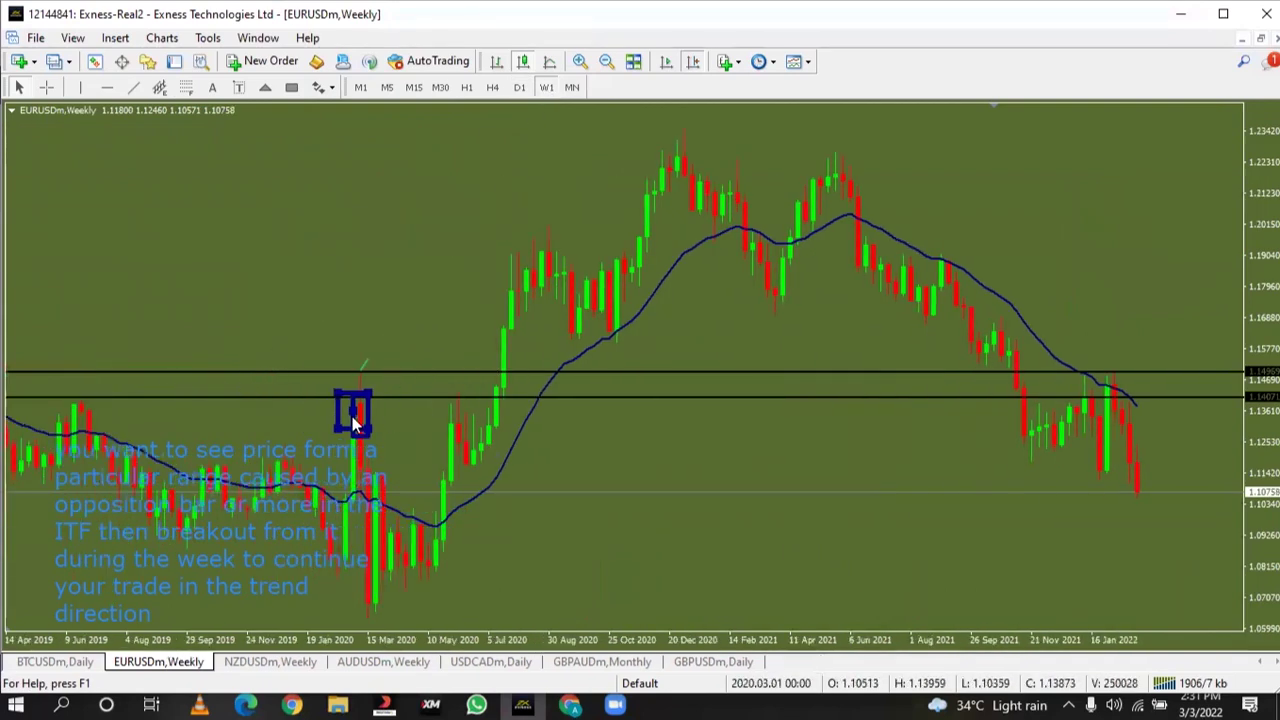
{"action": "key", "text": "ctrl+b"}
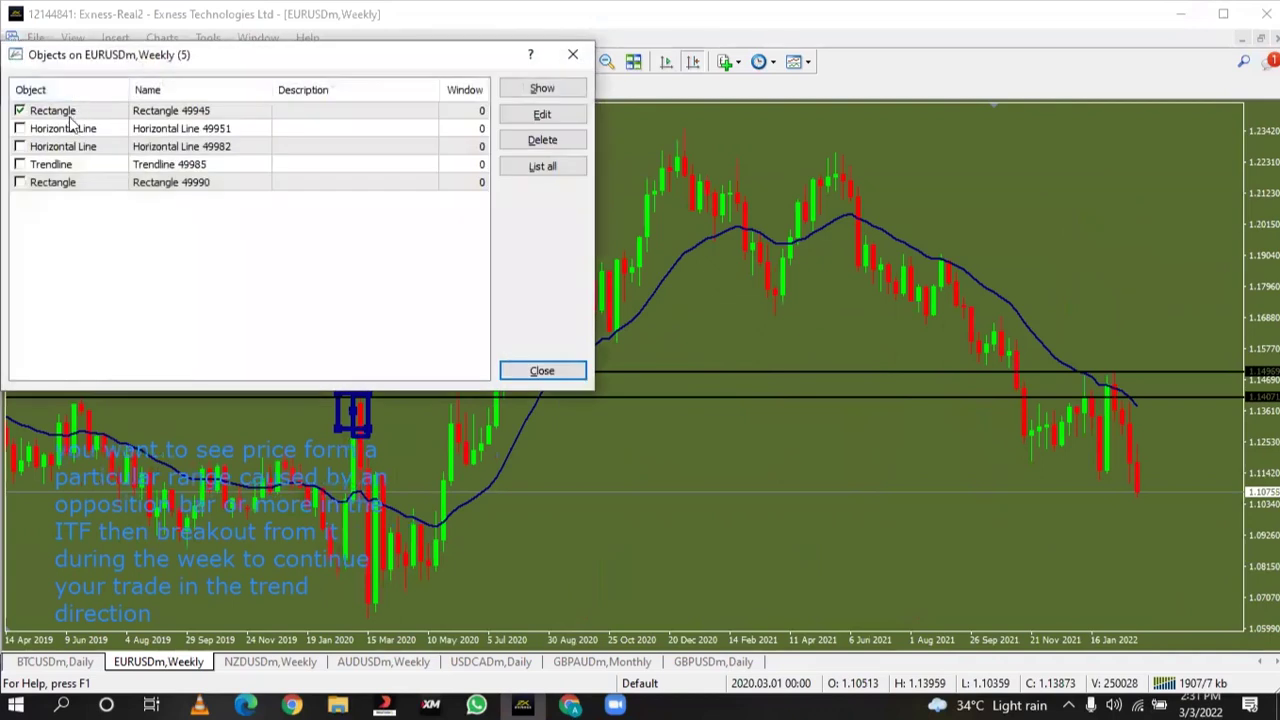
{"action": "left_click", "coordinate": [70, 128]}
{"action": "left_click", "coordinate": [565, 139]}
{"action": "left_click", "coordinate": [565, 139]}
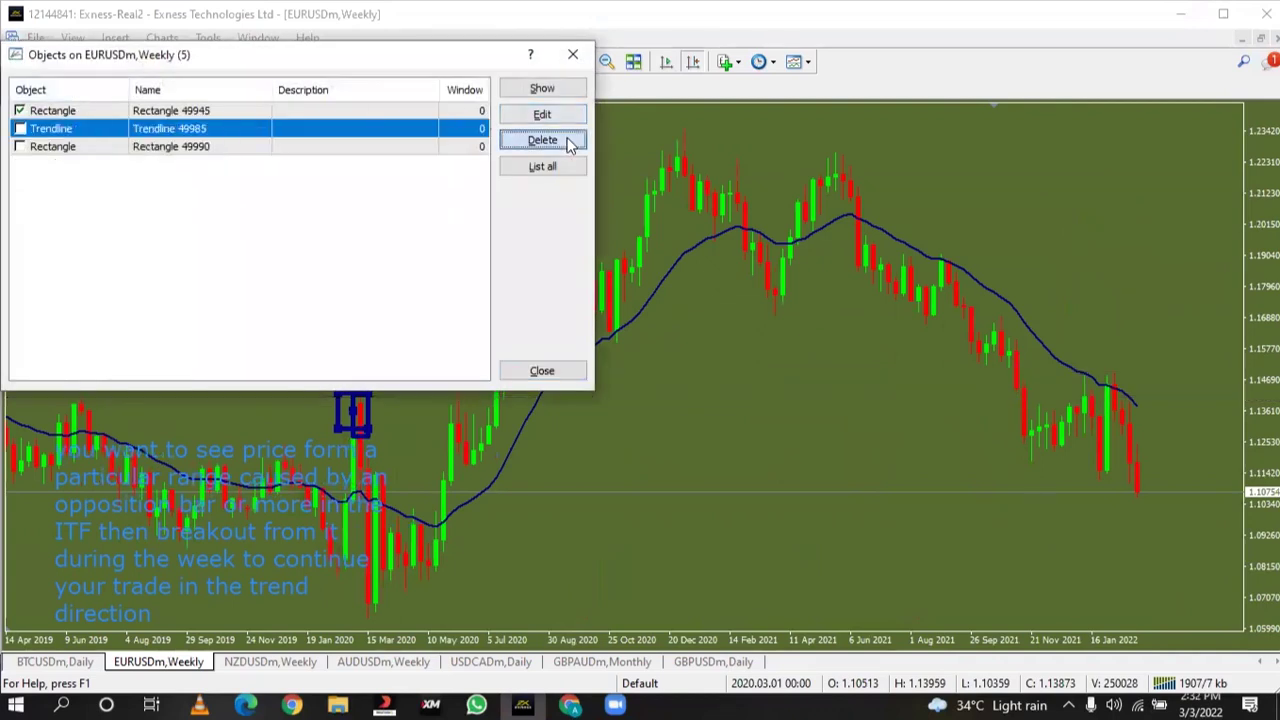
{"action": "left_click", "coordinate": [565, 139]}
{"action": "left_click", "coordinate": [565, 139]}
{"action": "left_click", "coordinate": [563, 140]}
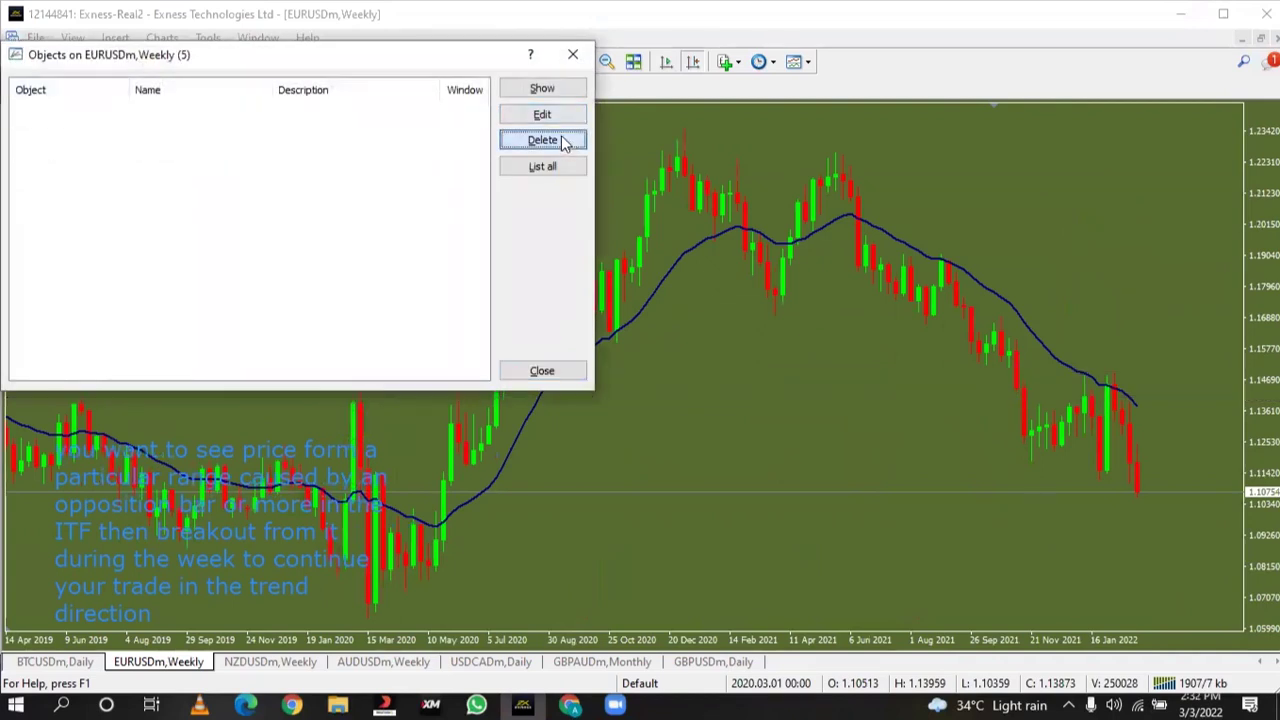
{"action": "left_click", "coordinate": [541, 371]}
Draw a rectangle around the April–May 2021 weekly candles and place a horizontal line above it at about 1.2178
{"action": "left_click", "coordinate": [295, 89]}
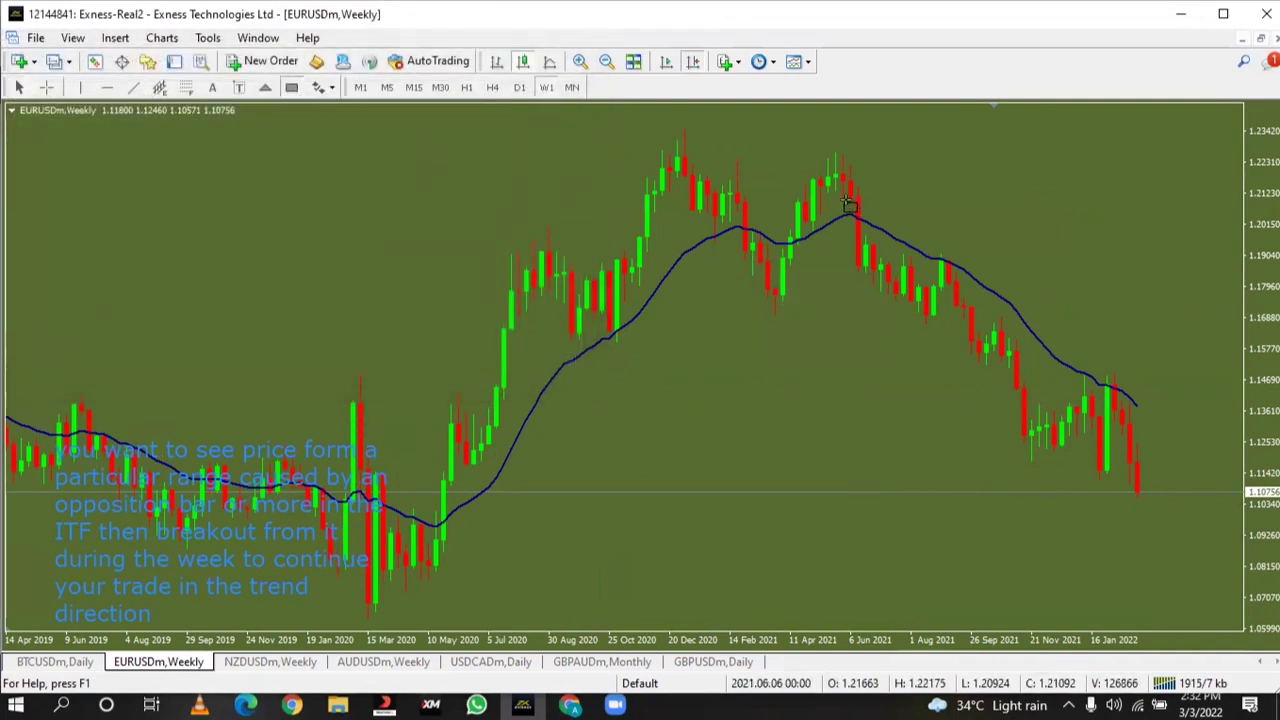
{"action": "left_click_drag", "start_coordinate": [783, 184], "coordinate": [844, 214]}
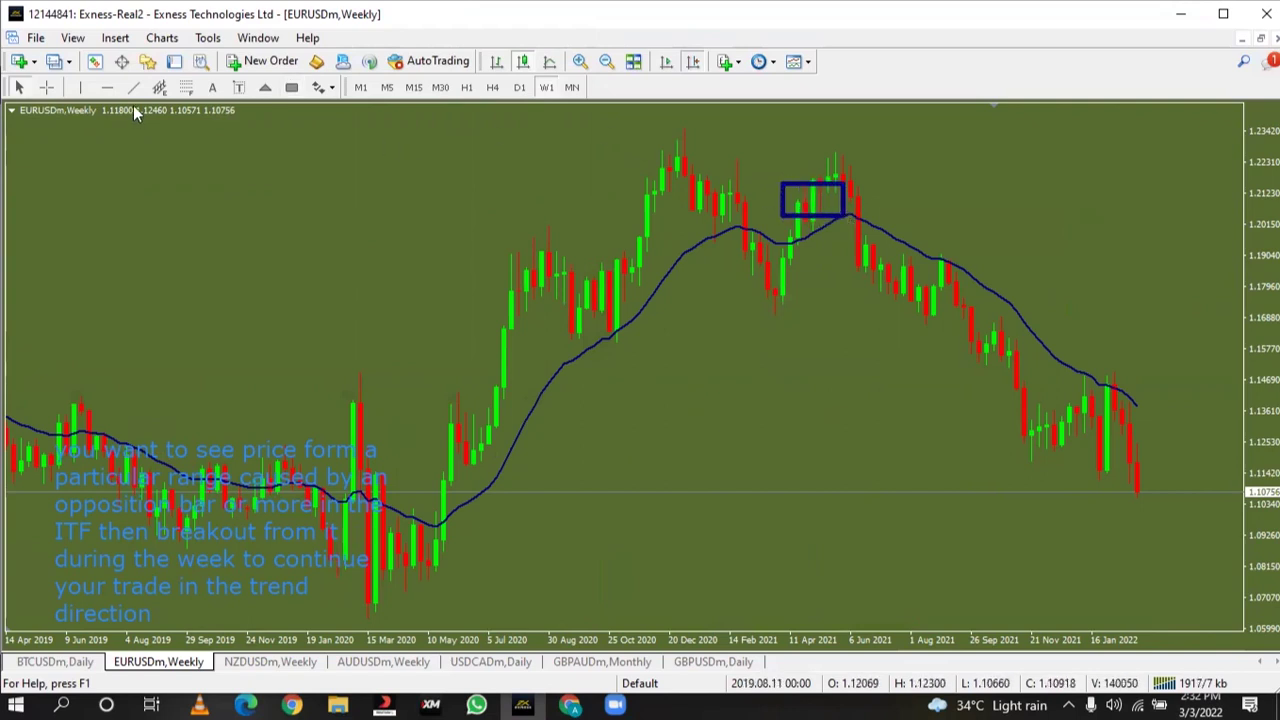
{"action": "left_click", "coordinate": [107, 87]}
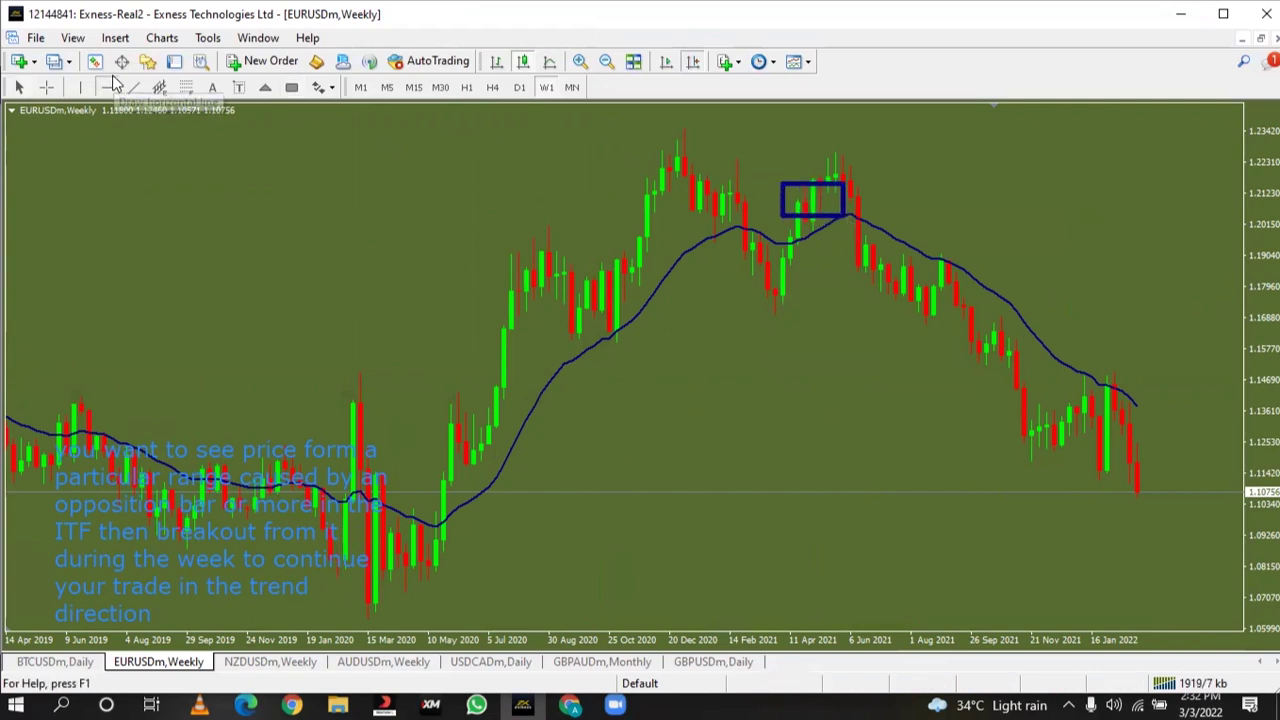
{"action": "left_click", "coordinate": [805, 184]}
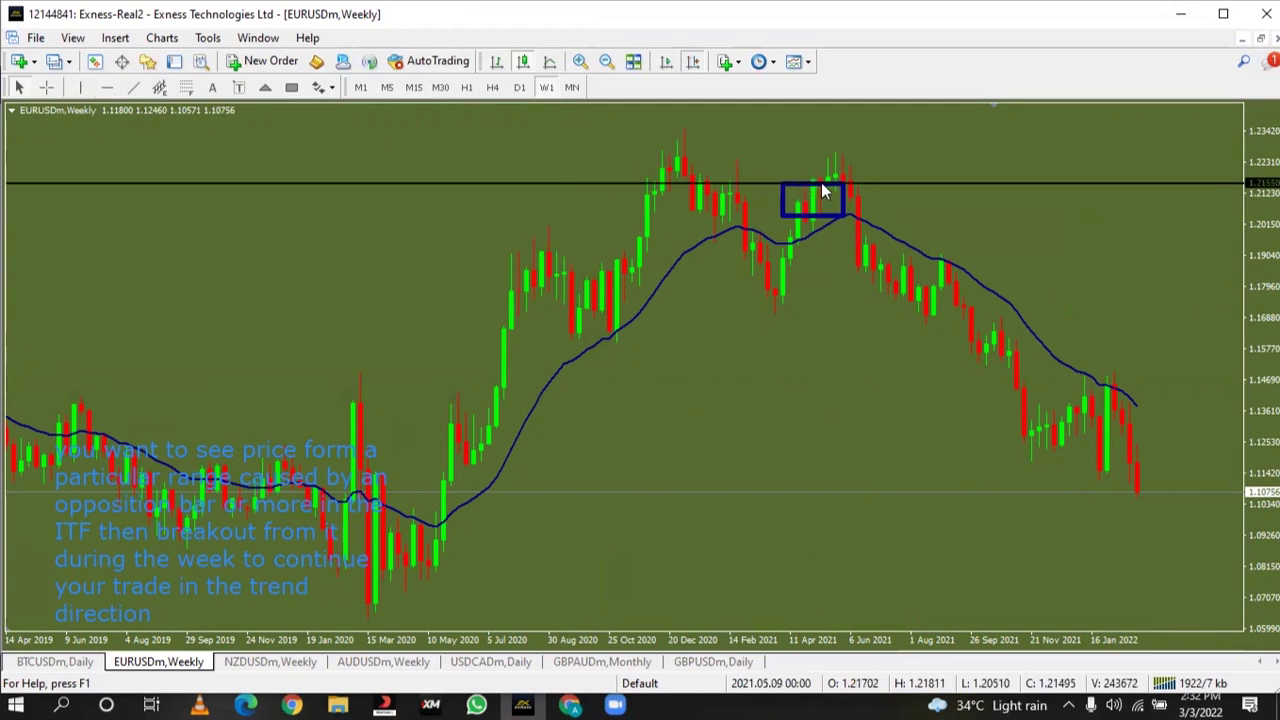
{"action": "left_click_drag", "start_coordinate": [947, 200], "coordinate": [903, 224]}
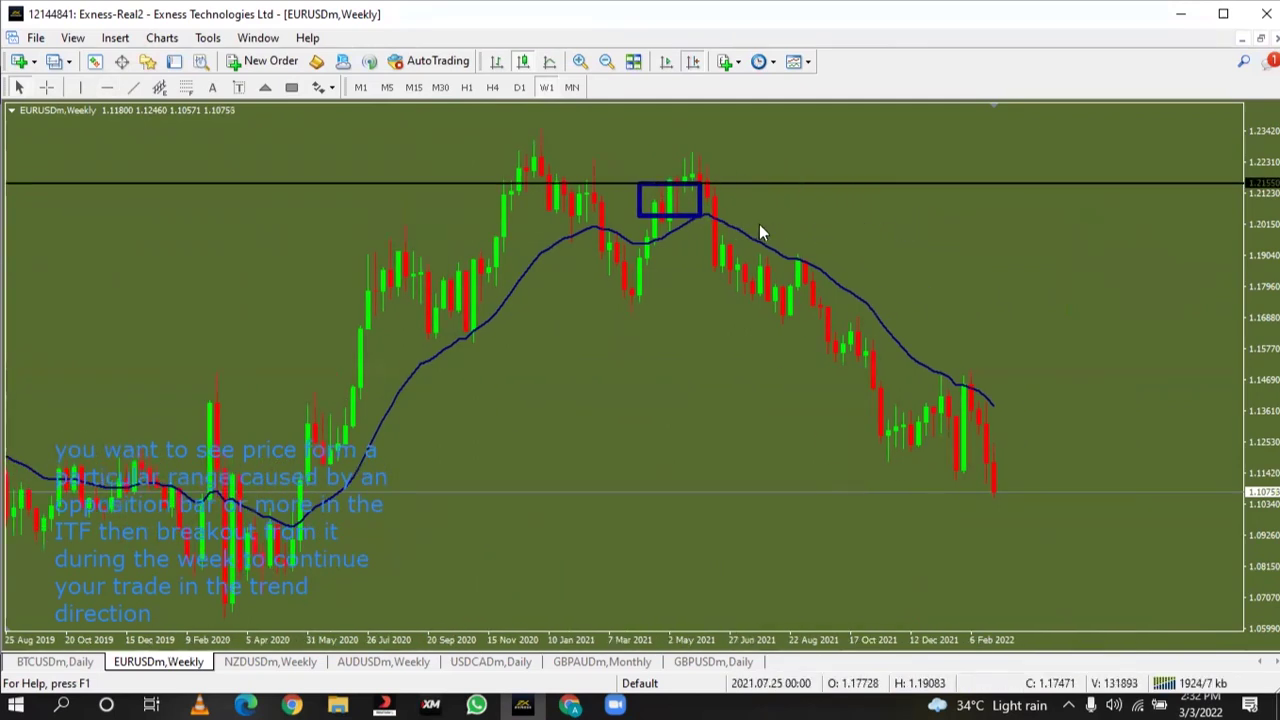
{"action": "left_click_drag", "start_coordinate": [748, 184], "coordinate": [749, 176]}
{"action": "left_click", "coordinate": [749, 176]}
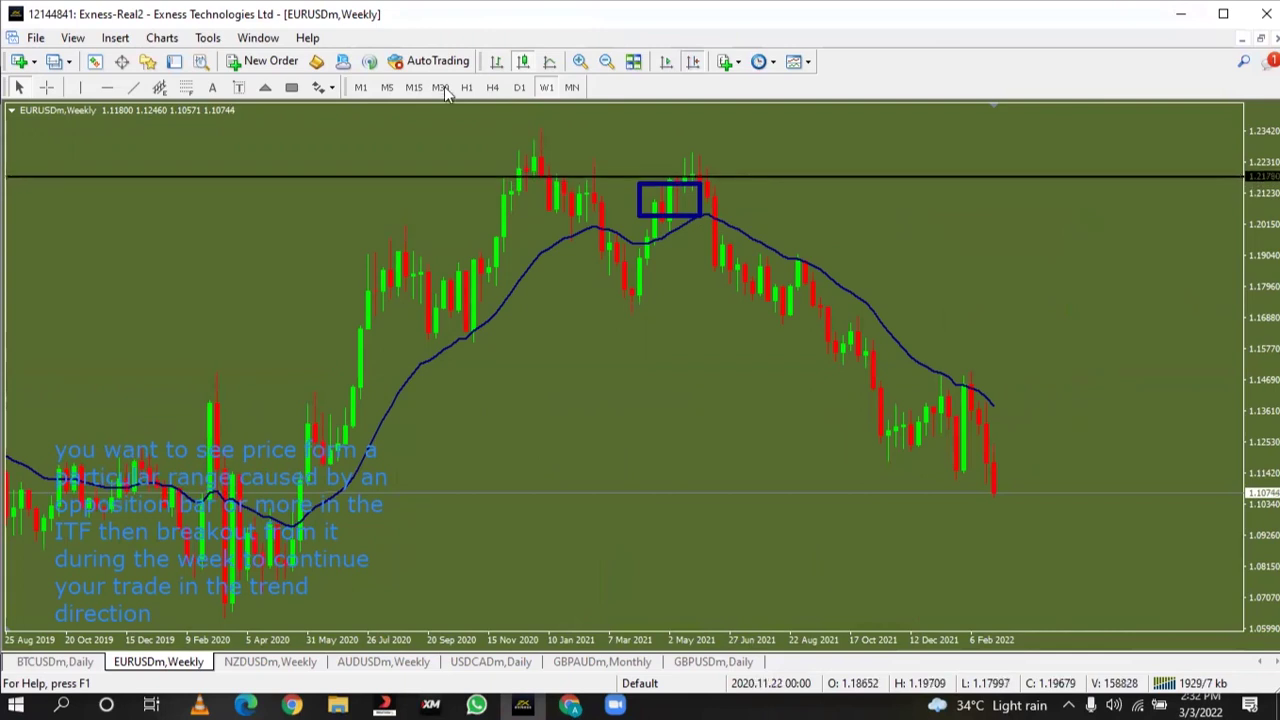
Raise the horizontal line to the May 2021 swing high at about 1.2266
{"action": "left_click", "coordinate": [580, 61]}
{"action": "scroll", "coordinate": [451, 362], "scroll_direction": "down", "scroll_amount": 3}
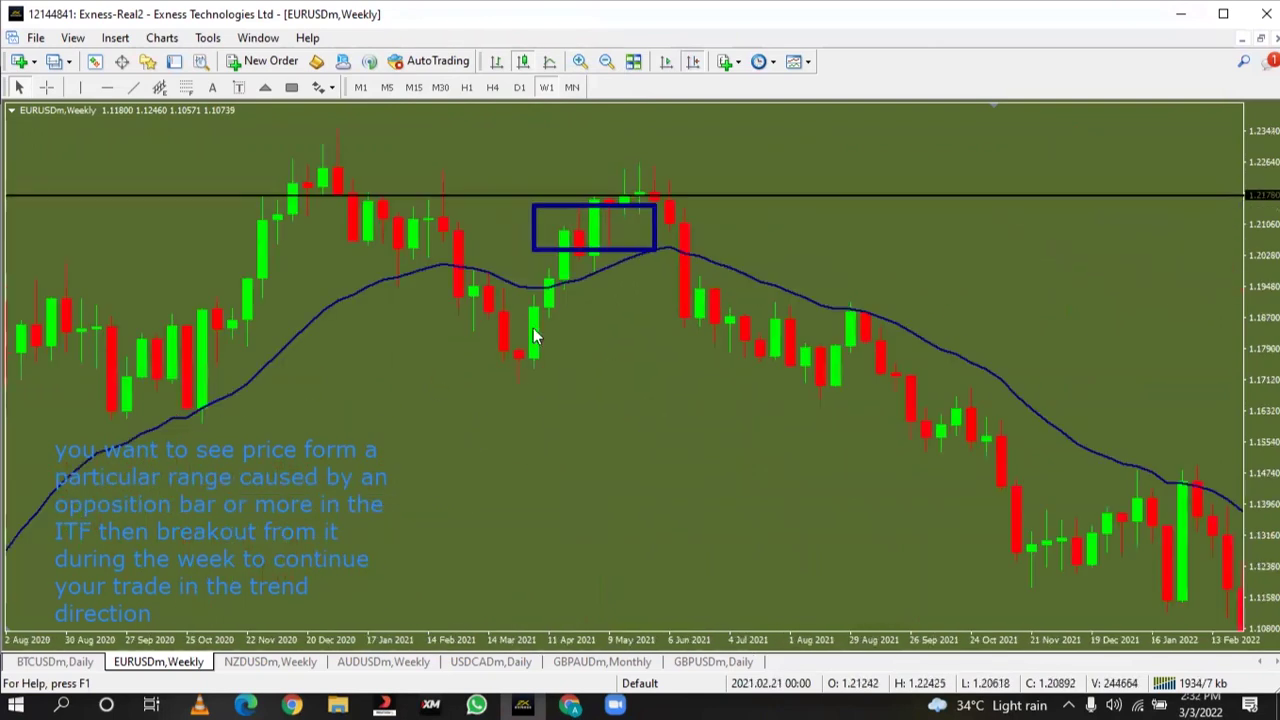
{"action": "double_click", "coordinate": [627, 194]}
{"action": "left_click_drag", "start_coordinate": [627, 192], "coordinate": [621, 160]}
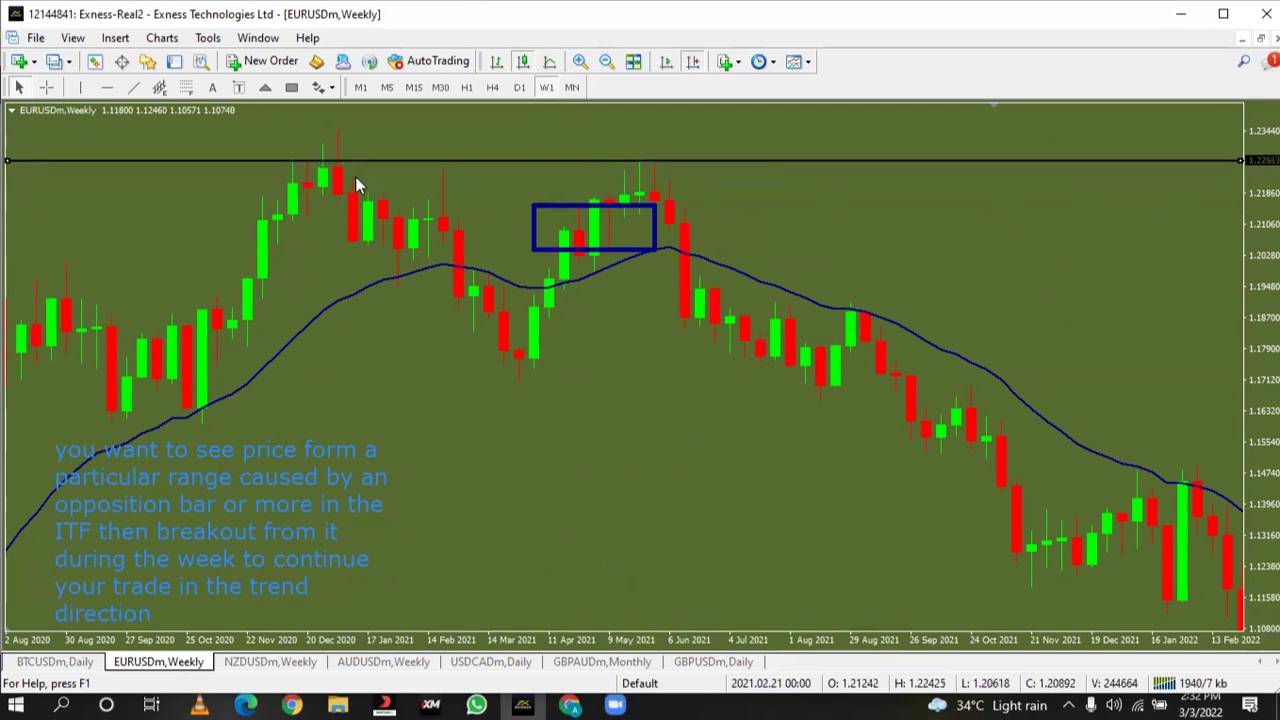
Add a second horizontal line at about 1.2178 and narrow the rectangle to the candles from 25 April to mid-May 2021
{"action": "left_click", "coordinate": [107, 87]}
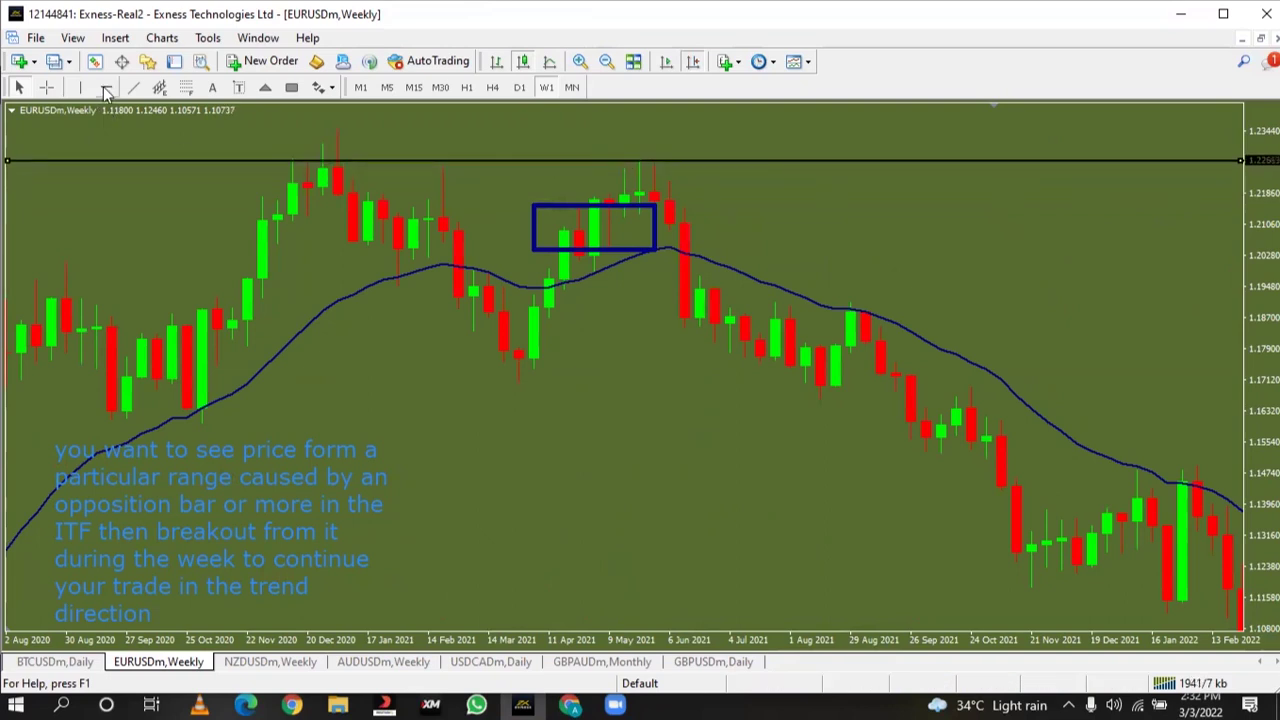
{"action": "left_click", "coordinate": [595, 196]}
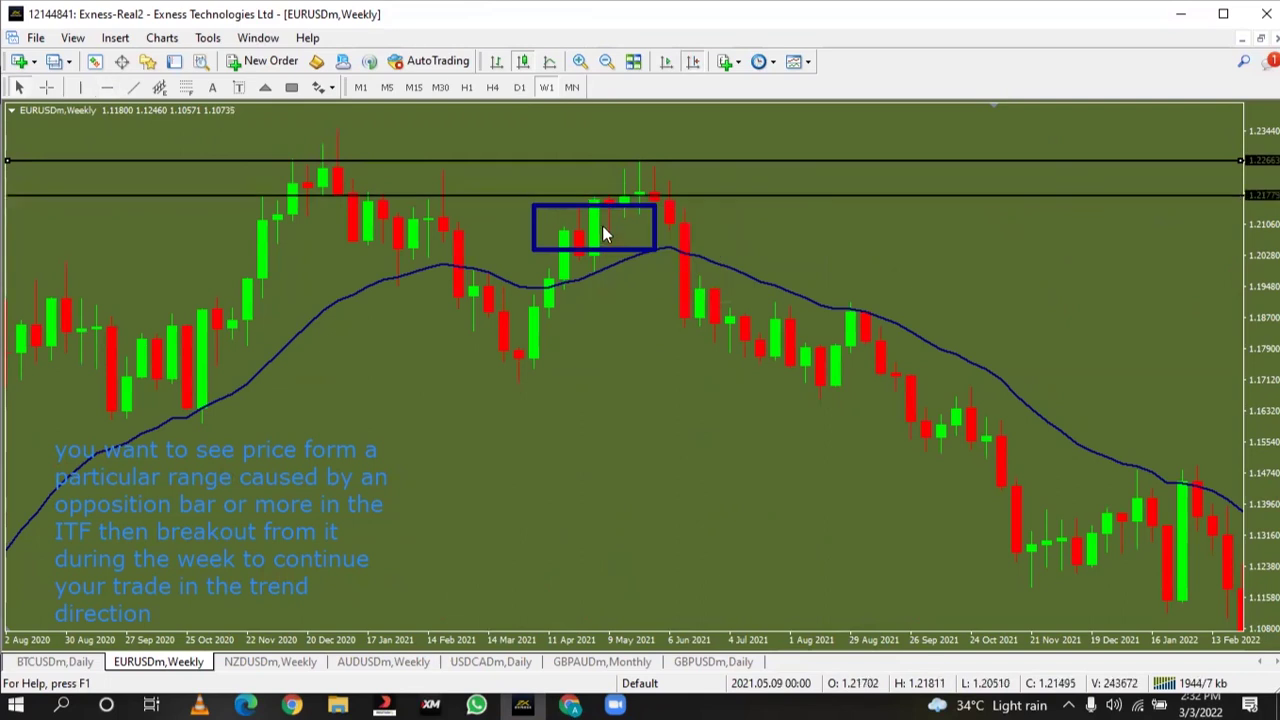
{"action": "left_click_drag", "start_coordinate": [531, 206], "coordinate": [578, 192]}
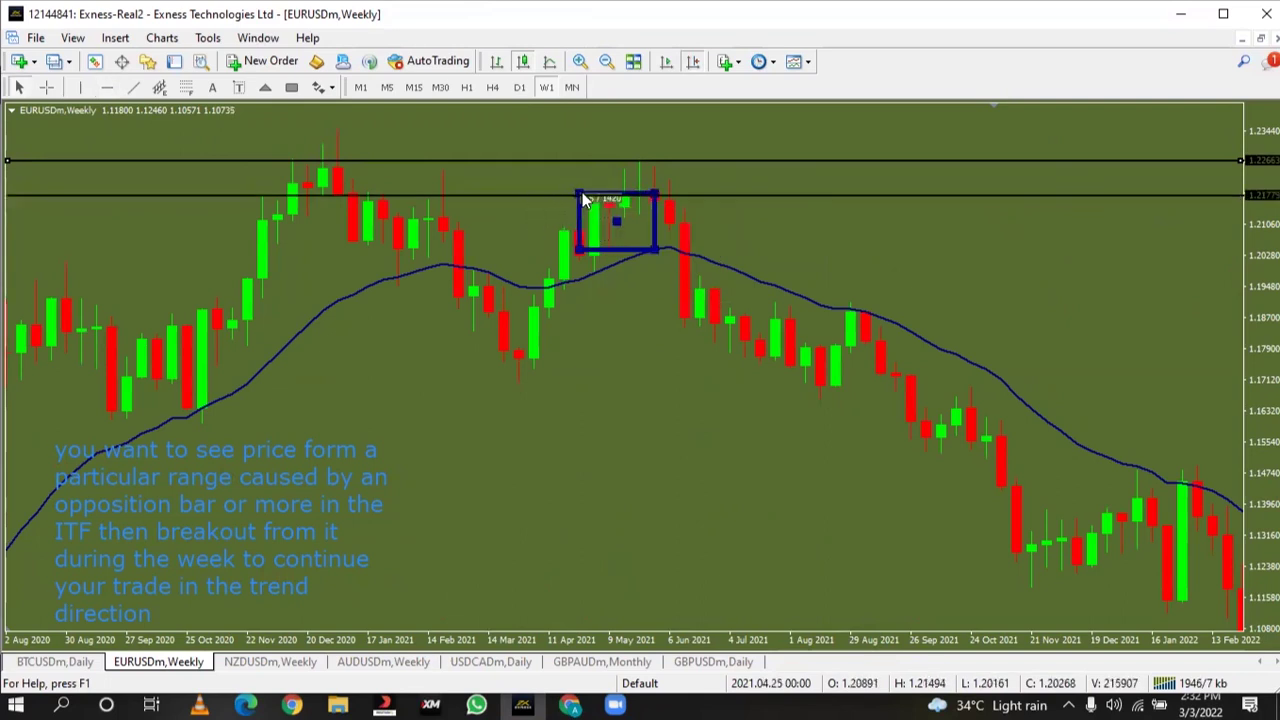
{"action": "left_click_drag", "start_coordinate": [657, 250], "coordinate": [625, 250]}
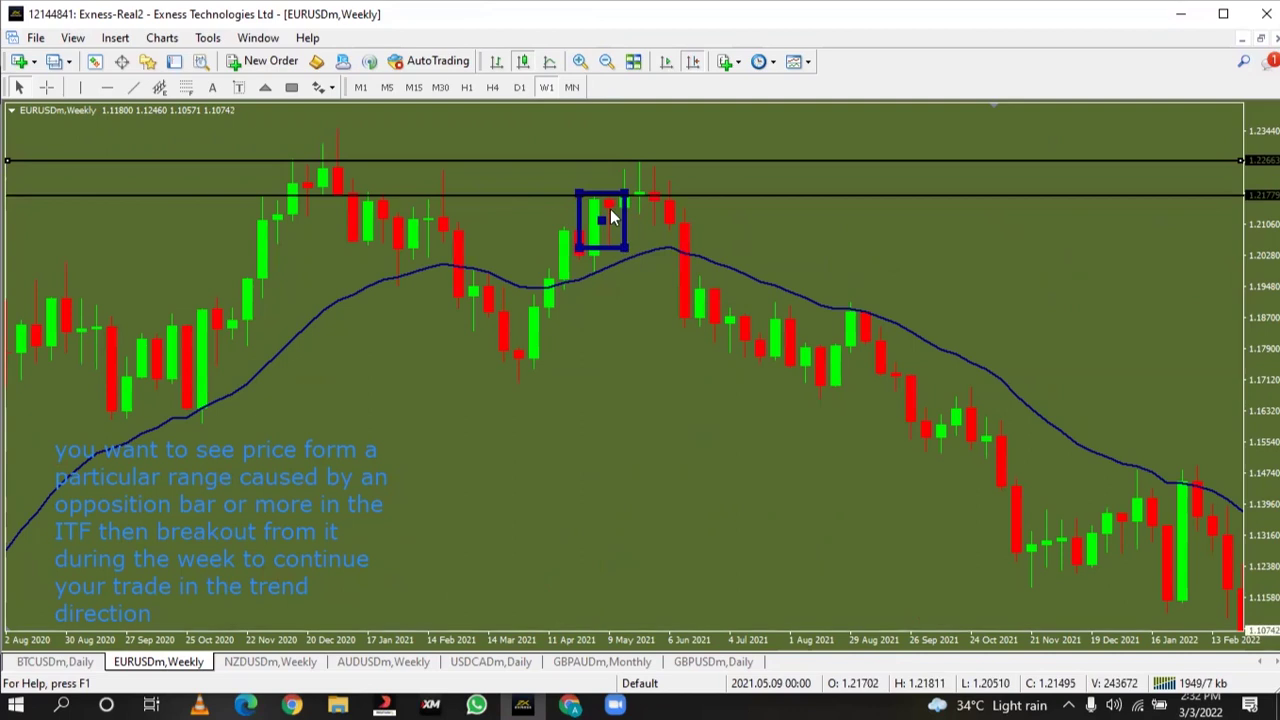
Switch to the daily timeframe and bring the April–May 2021 rectangle into view using the objects list
{"action": "left_click", "coordinate": [518, 88]}
{"action": "key", "text": "ctrl+b"}
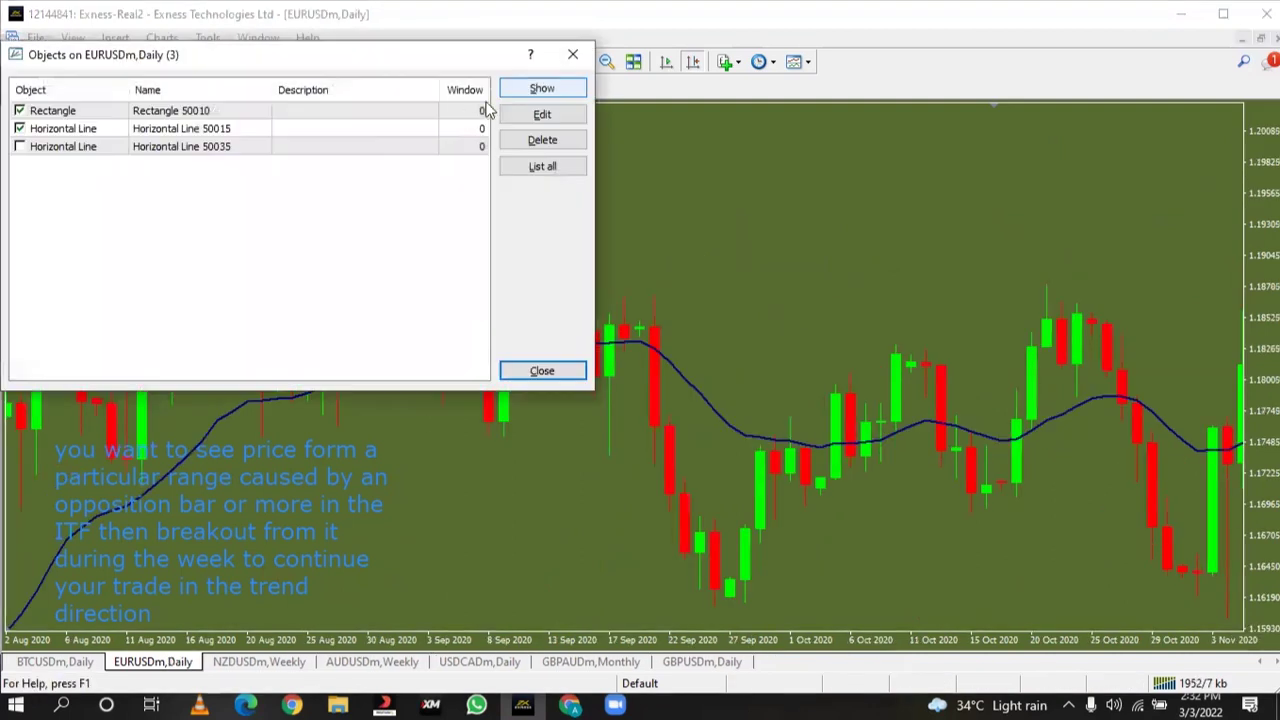
{"action": "left_click", "coordinate": [384, 150]}
{"action": "left_click", "coordinate": [541, 89]}
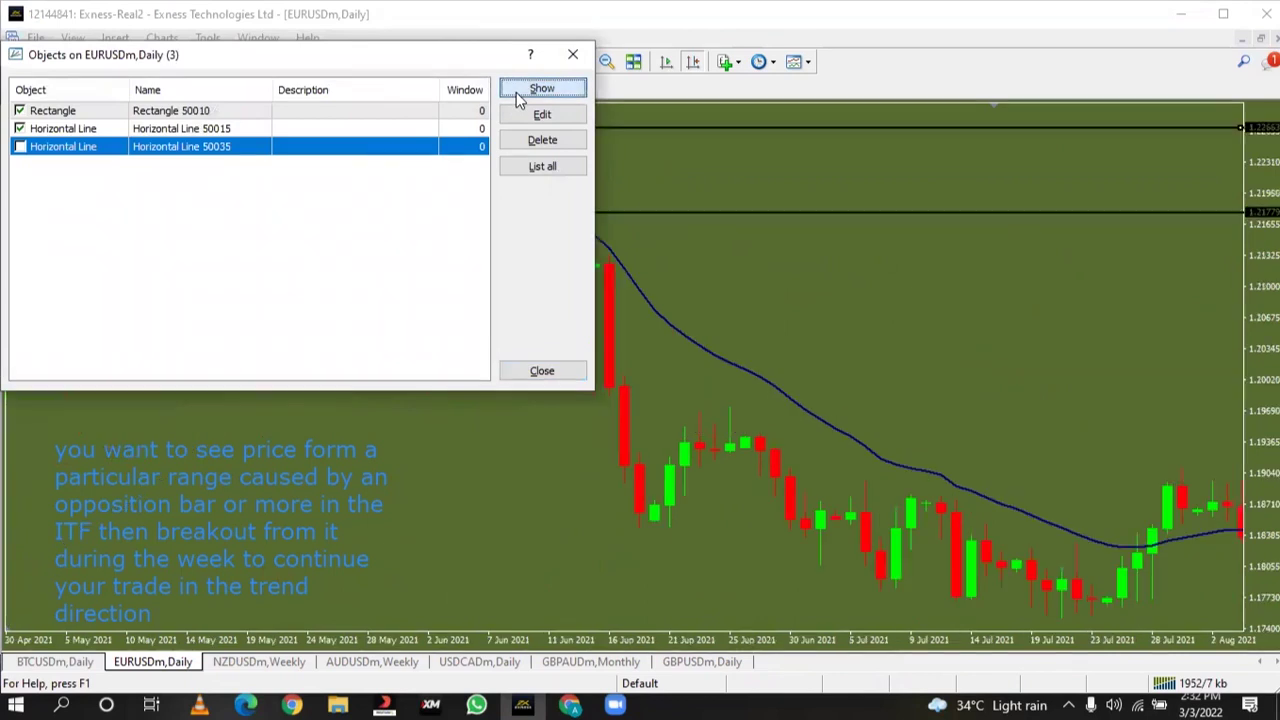
{"action": "left_click_drag", "start_coordinate": [407, 71], "coordinate": [415, 148]}
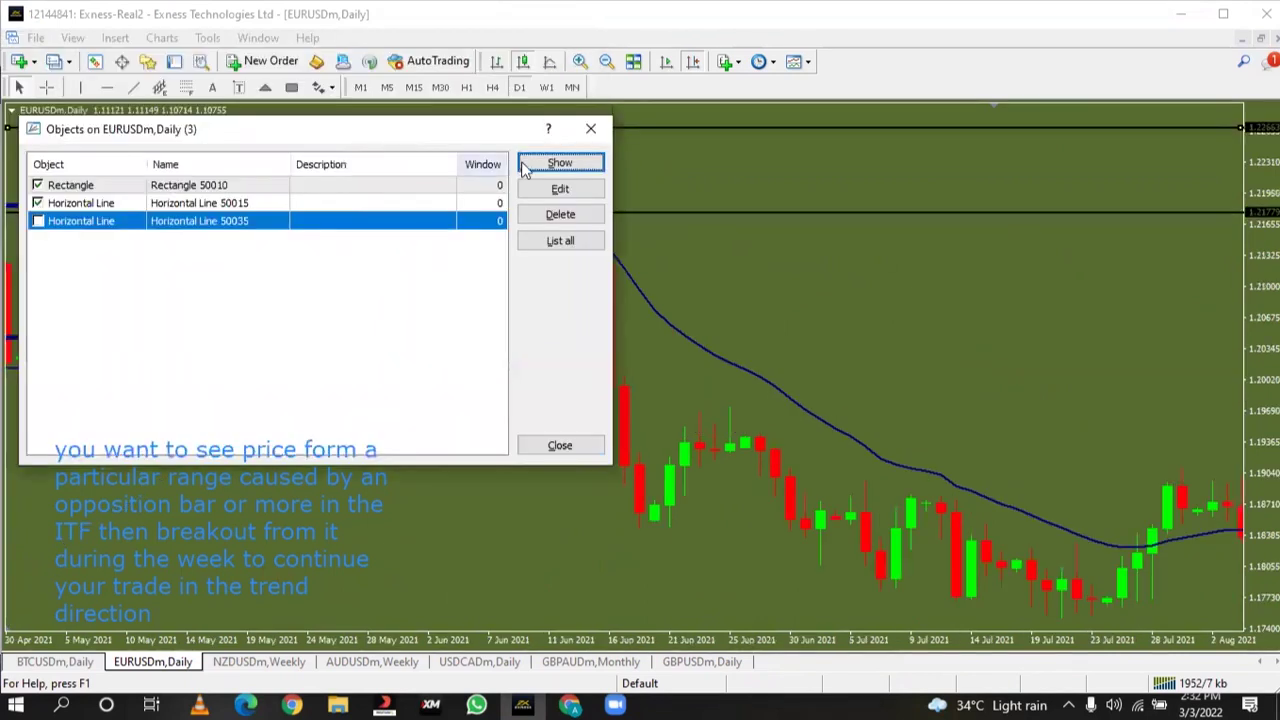
{"action": "left_click", "coordinate": [588, 132]}
{"action": "left_click_drag", "start_coordinate": [437, 266], "coordinate": [687, 278]}
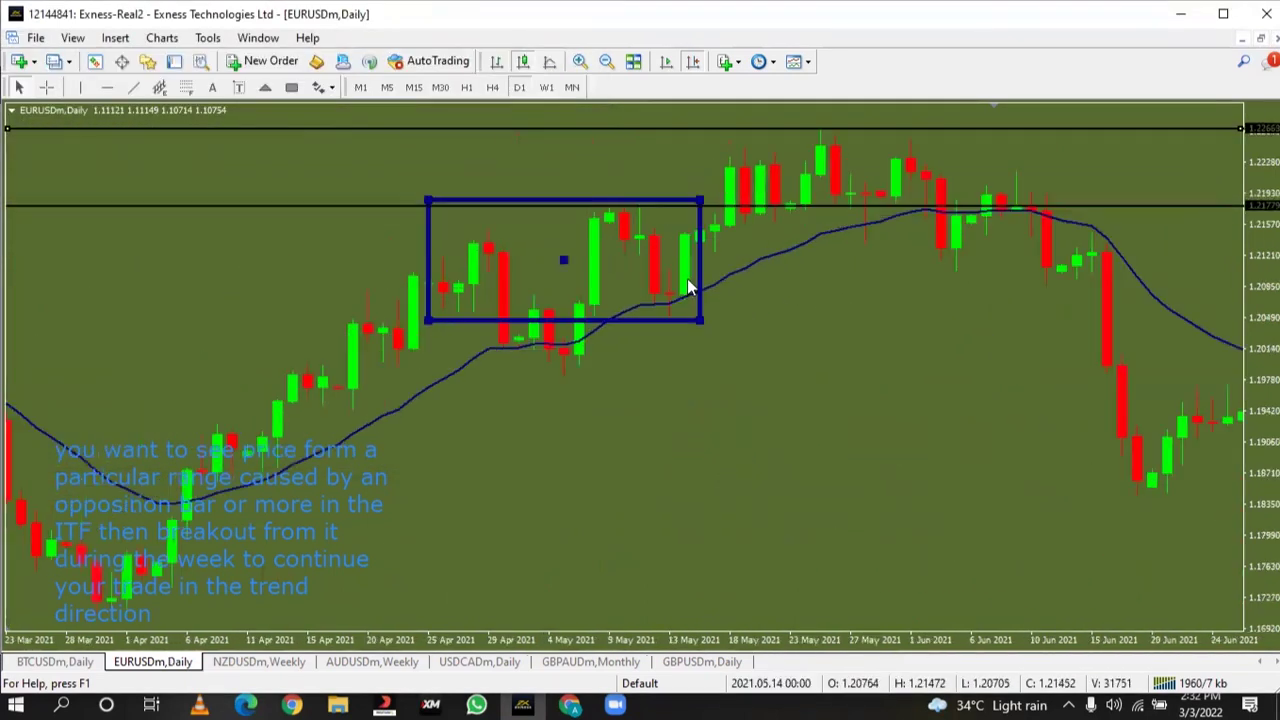
Inspect the 10 May 2021 daily candle with the crosshair and draw a small rectangle around the candles at that peak
{"action": "left_click", "coordinate": [46, 87]}
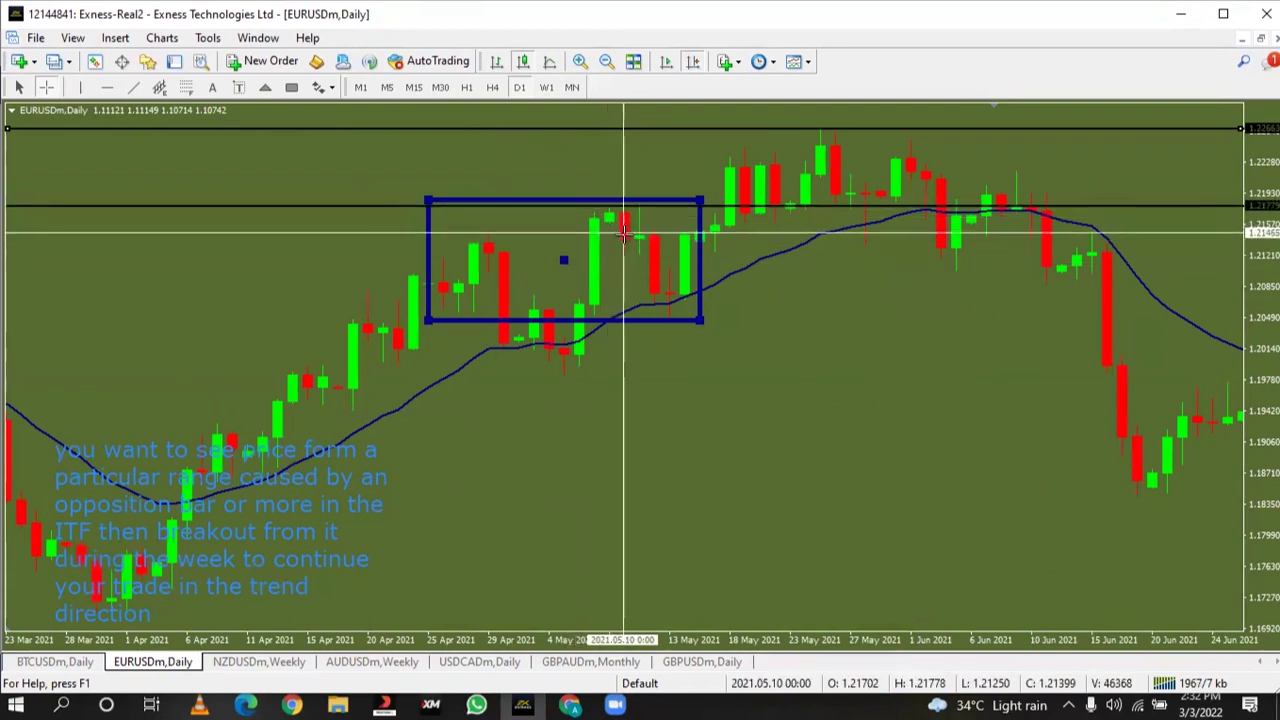
{"action": "mouse_move", "coordinate": [625, 235]}
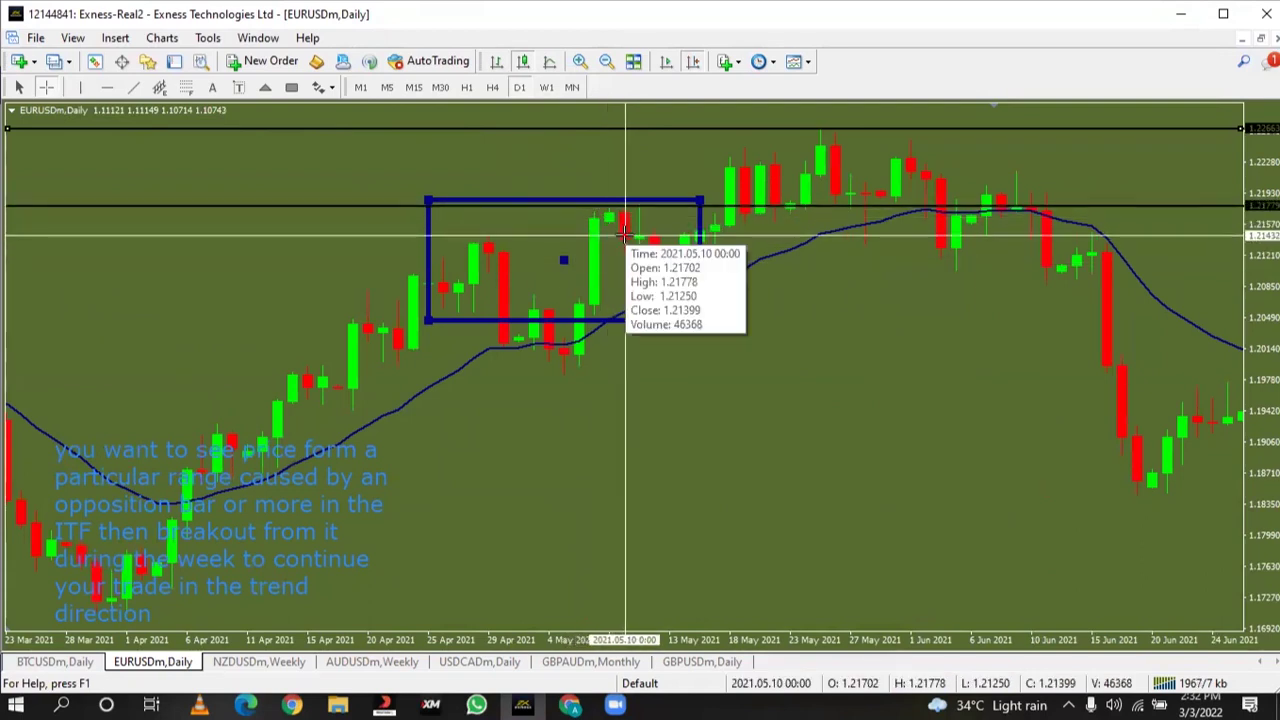
{"action": "left_click", "coordinate": [291, 87]}
{"action": "left_click_drag", "start_coordinate": [593, 198], "coordinate": [656, 257]}
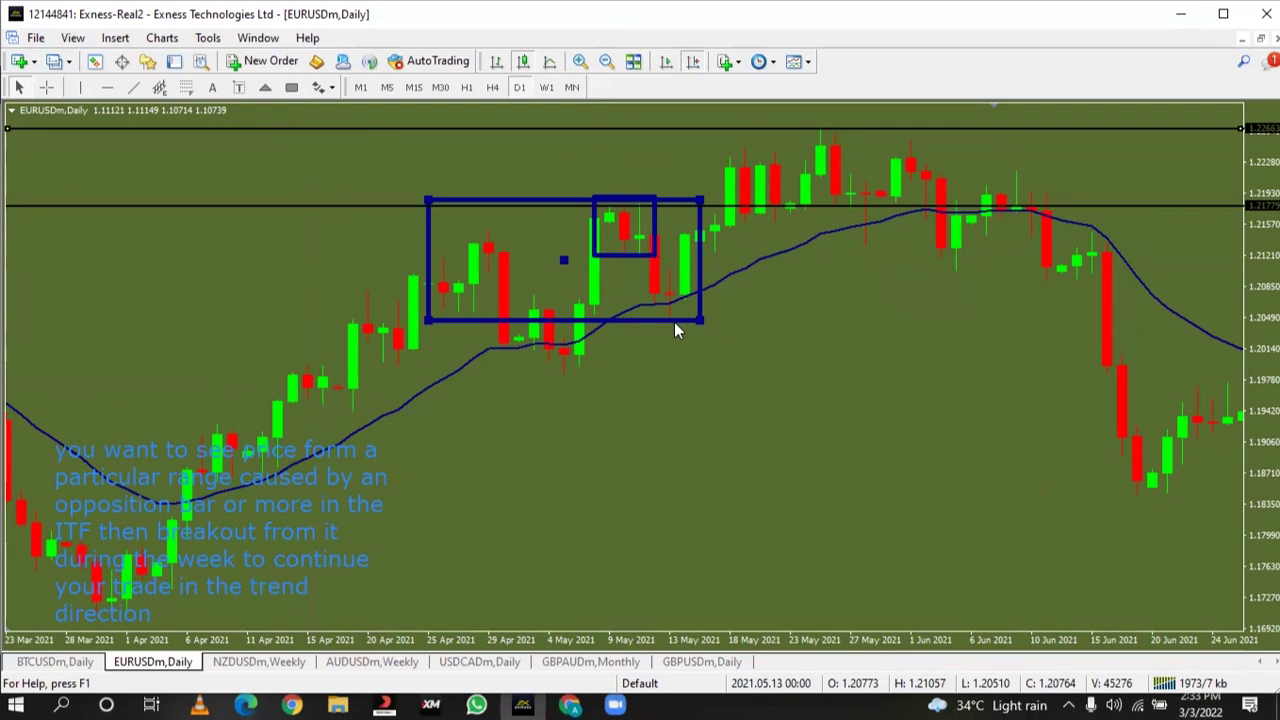
Delete both rectangles and both horizontal lines from the daily chart
{"action": "key", "text": "BackSpace"}
{"action": "key", "text": "BackSpace"}
{"action": "key", "text": "BackSpace"}
{"action": "key", "text": "BackSpace"}
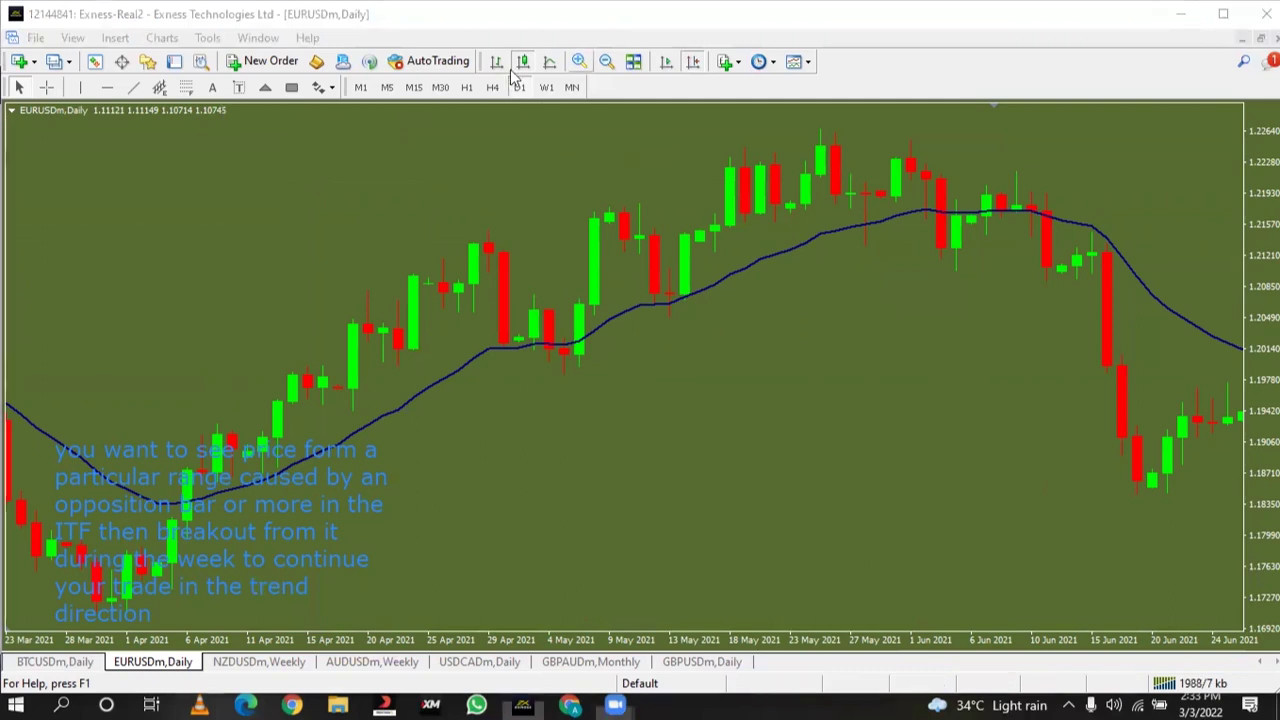
Look over the daily decline from May 2021 to early 2022 and return to the weekly timeframe
{"action": "left_click", "coordinate": [518, 164]}
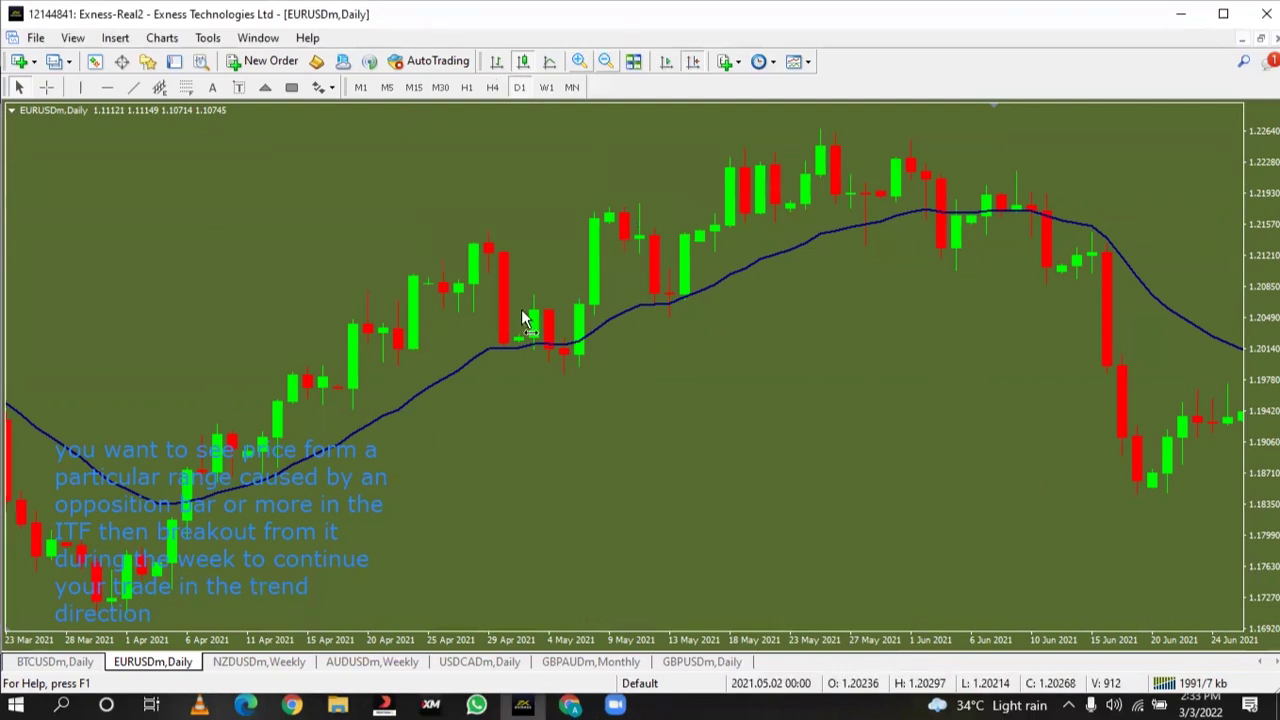
{"action": "left_click_drag", "start_coordinate": [522, 318], "coordinate": [380, 240]}
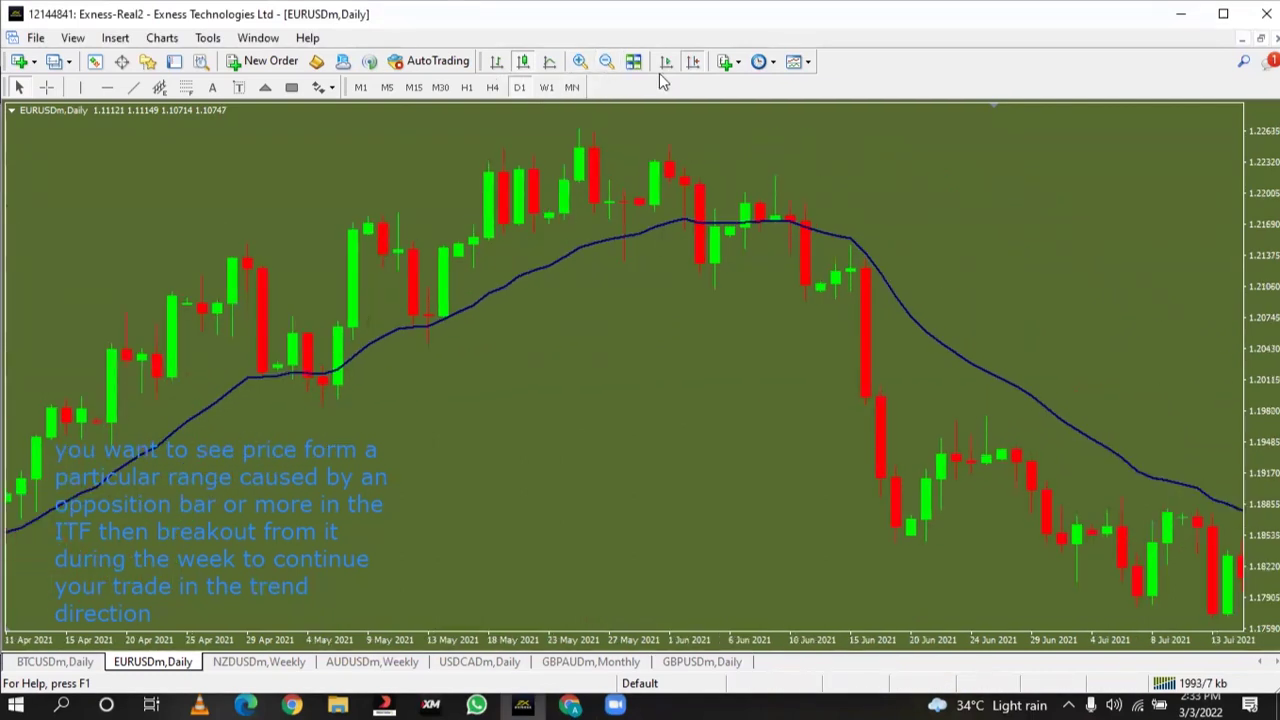
{"action": "left_click", "coordinate": [606, 61]}
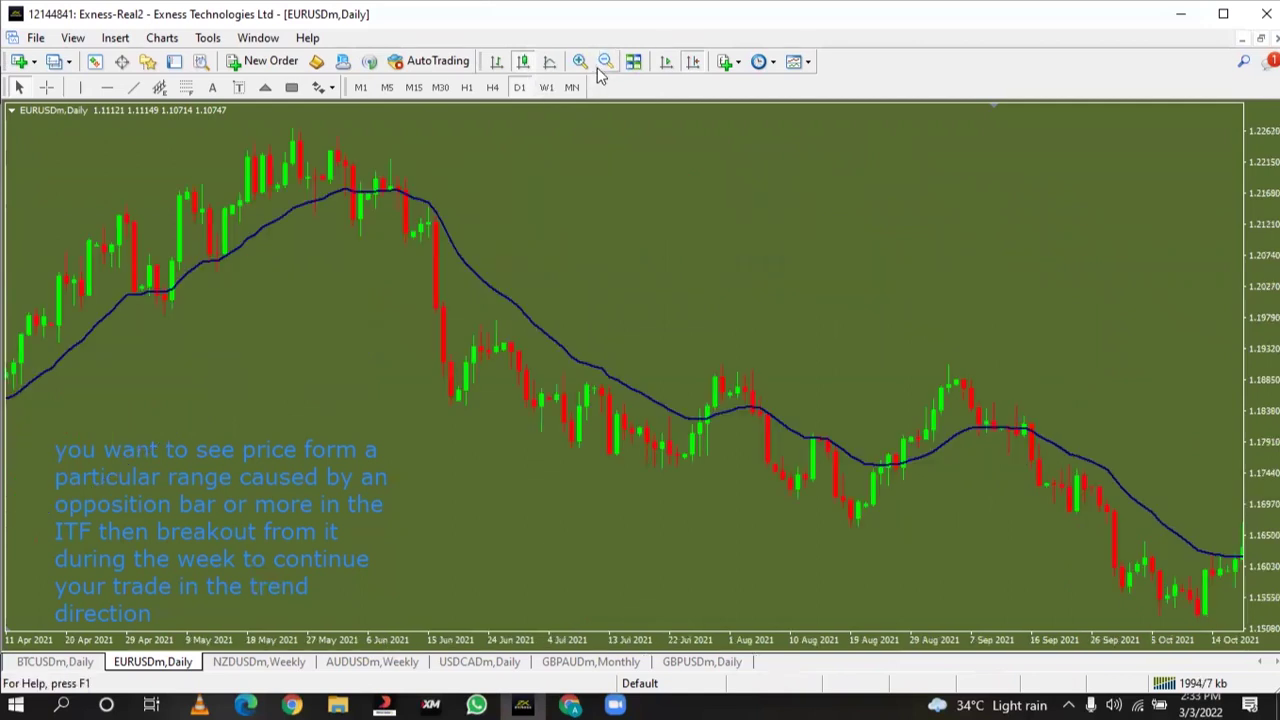
{"action": "left_click_drag", "start_coordinate": [463, 260], "coordinate": [271, 251]}
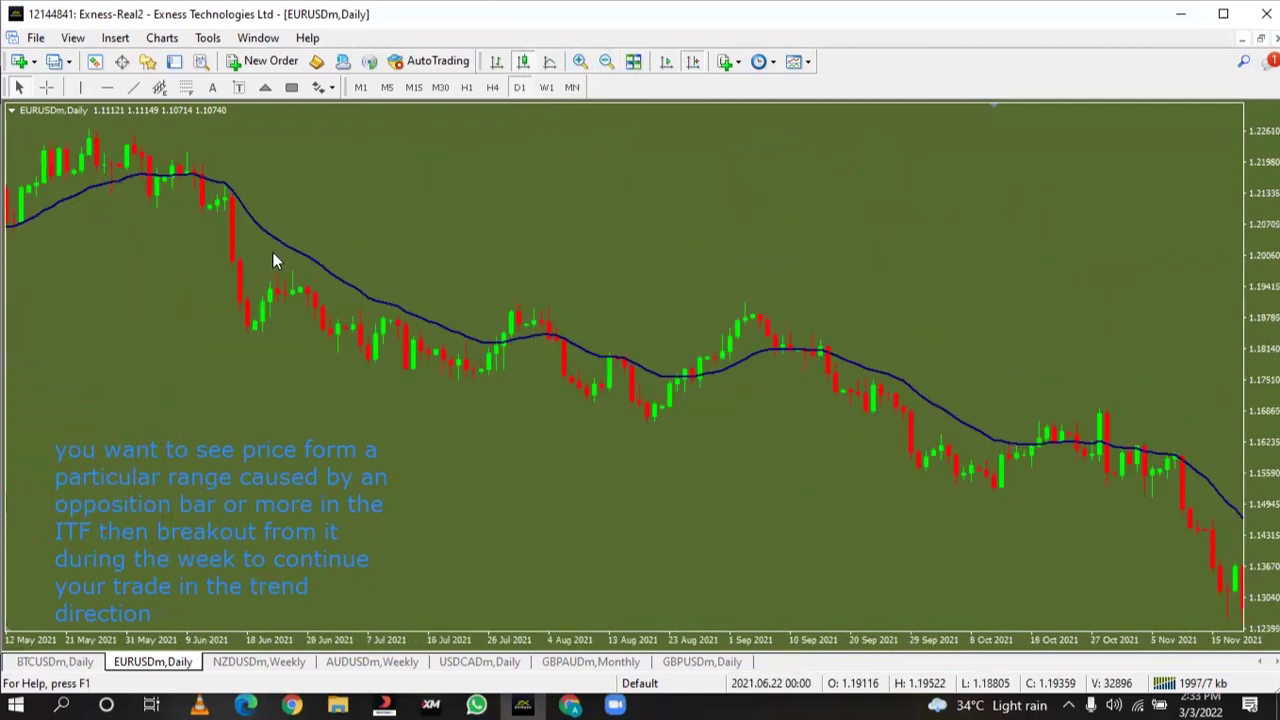
{"action": "left_click", "coordinate": [604, 65]}
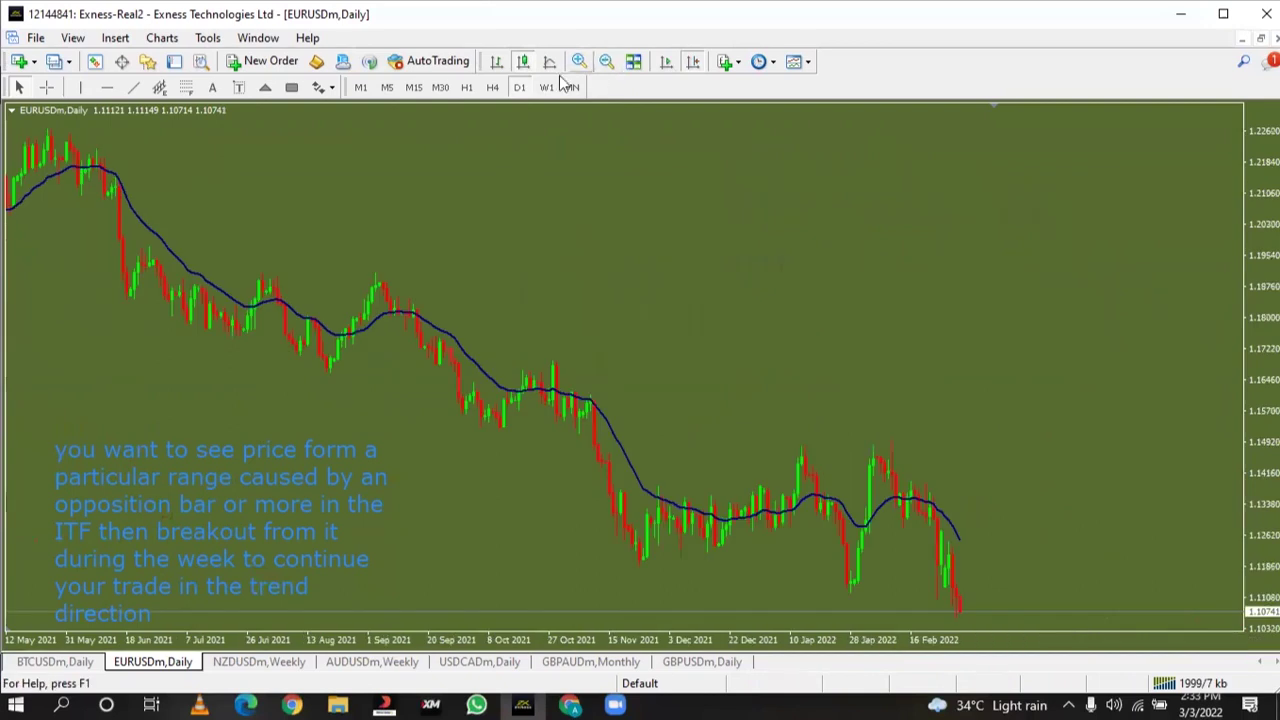
{"action": "left_click", "coordinate": [545, 88]}
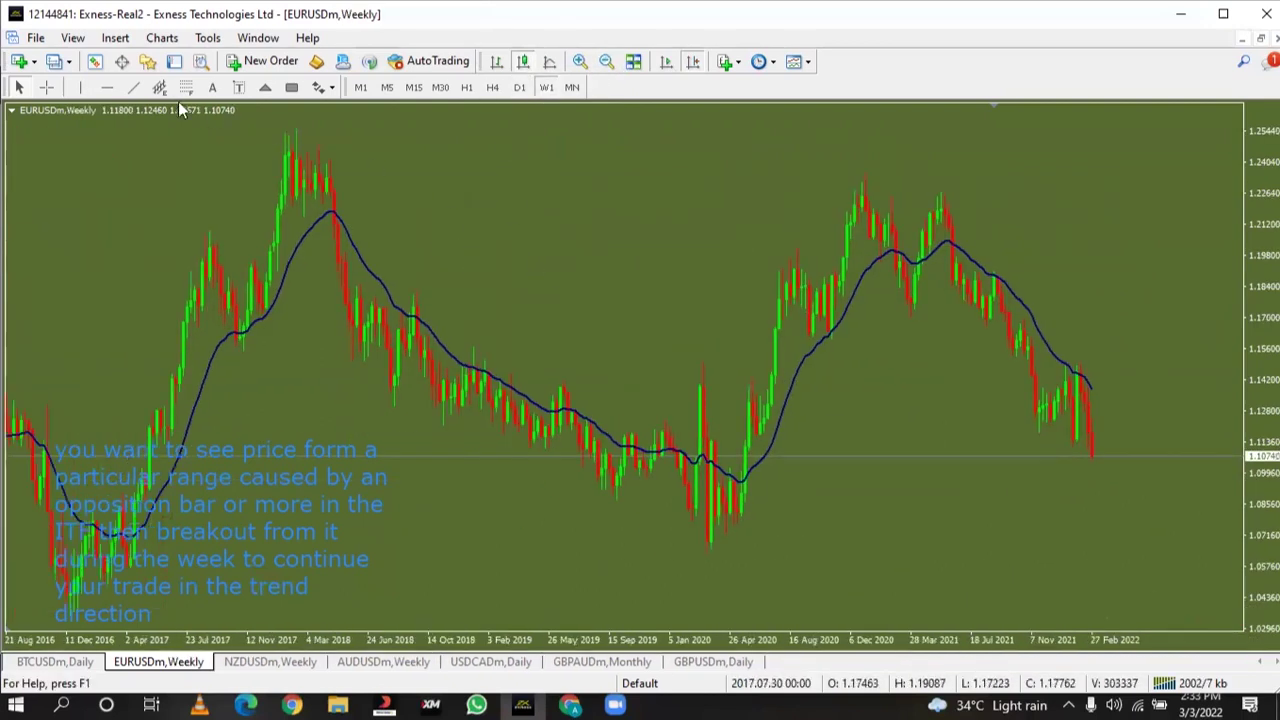
Place a horizontal line below the August 2021 weekly low and lower it to about 1.1561
{"action": "left_click", "coordinate": [105, 88]}
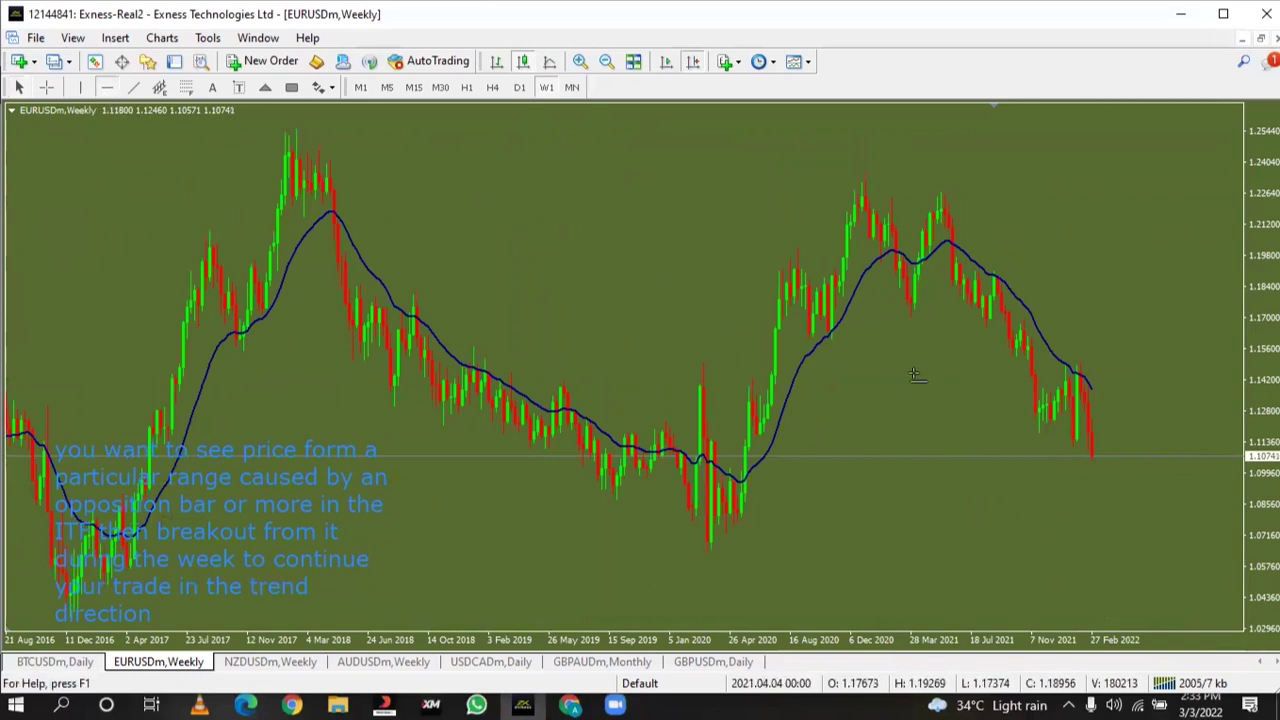
{"action": "left_click", "coordinate": [987, 323]}
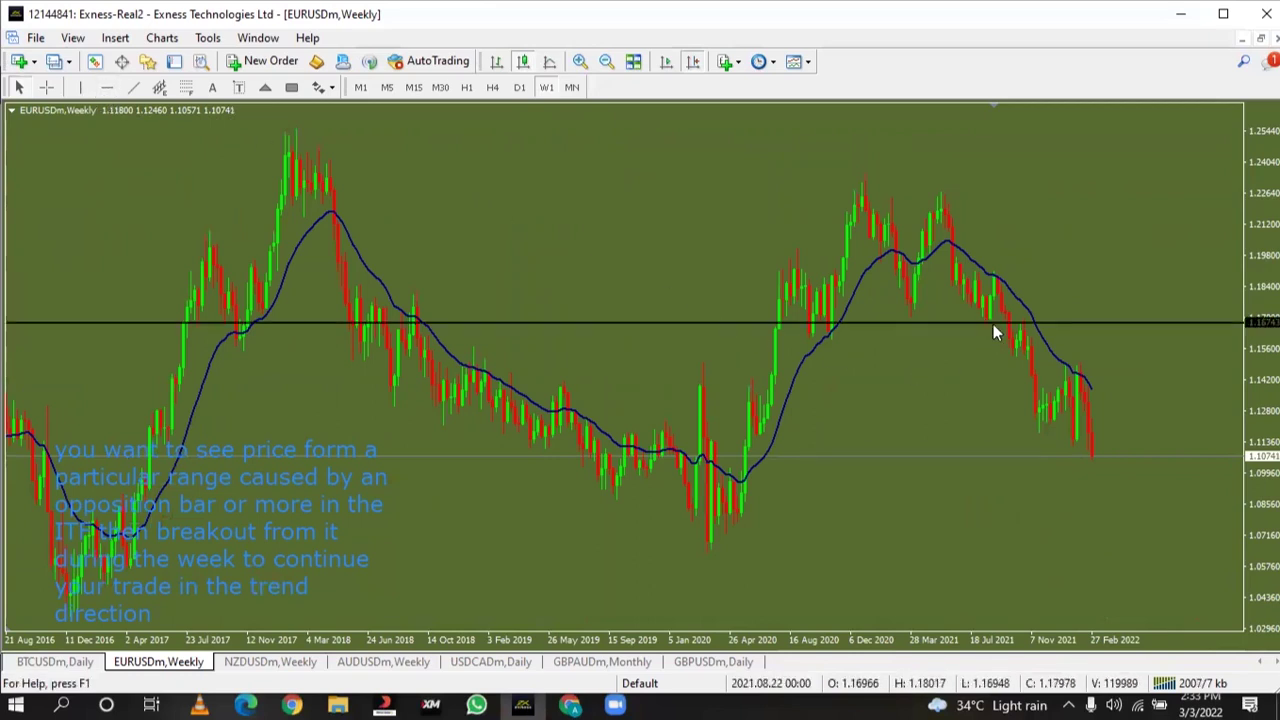
{"action": "left_click_drag", "start_coordinate": [989, 322], "coordinate": [991, 326]}
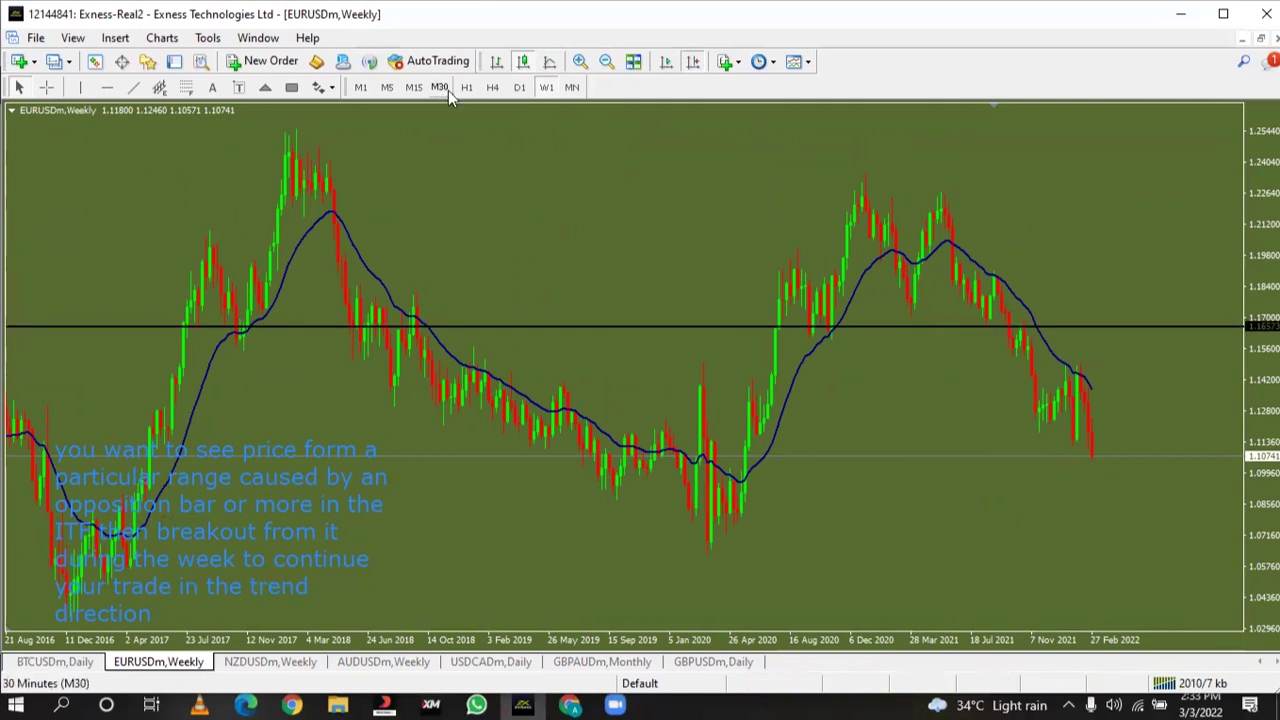
{"action": "left_click_drag", "start_coordinate": [754, 240], "coordinate": [656, 240]}
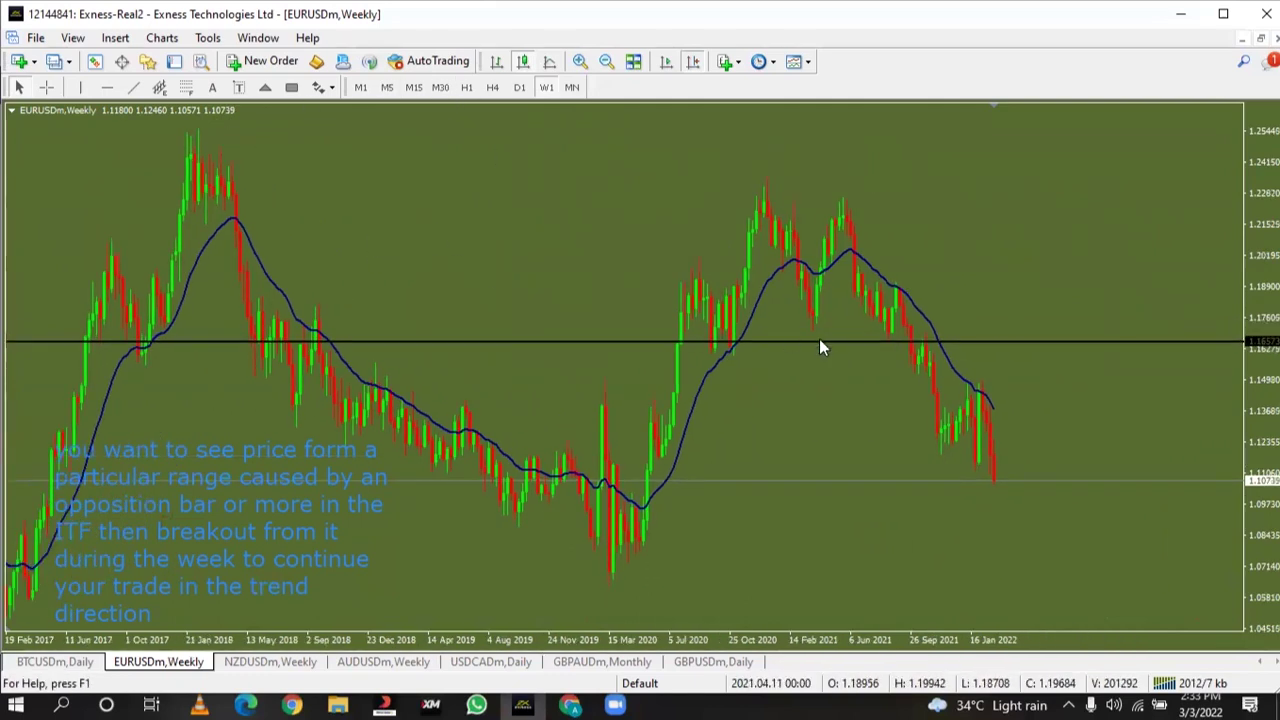
{"action": "left_click_drag", "start_coordinate": [827, 337], "coordinate": [842, 364]}
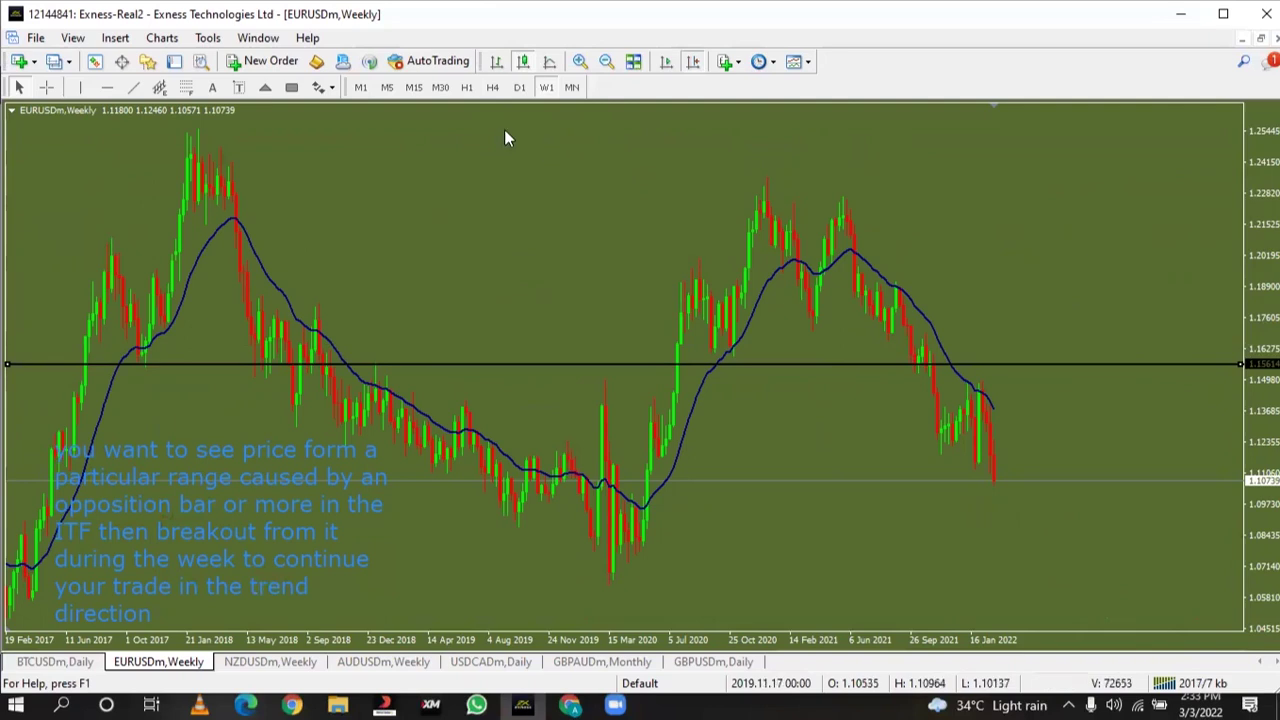
Draw a rectangle around the autumn 2021 weekly decline and lower the horizontal line to about 1.1514
{"action": "left_click", "coordinate": [291, 87]}
{"action": "left_click_drag", "start_coordinate": [902, 331], "coordinate": [921, 372]}
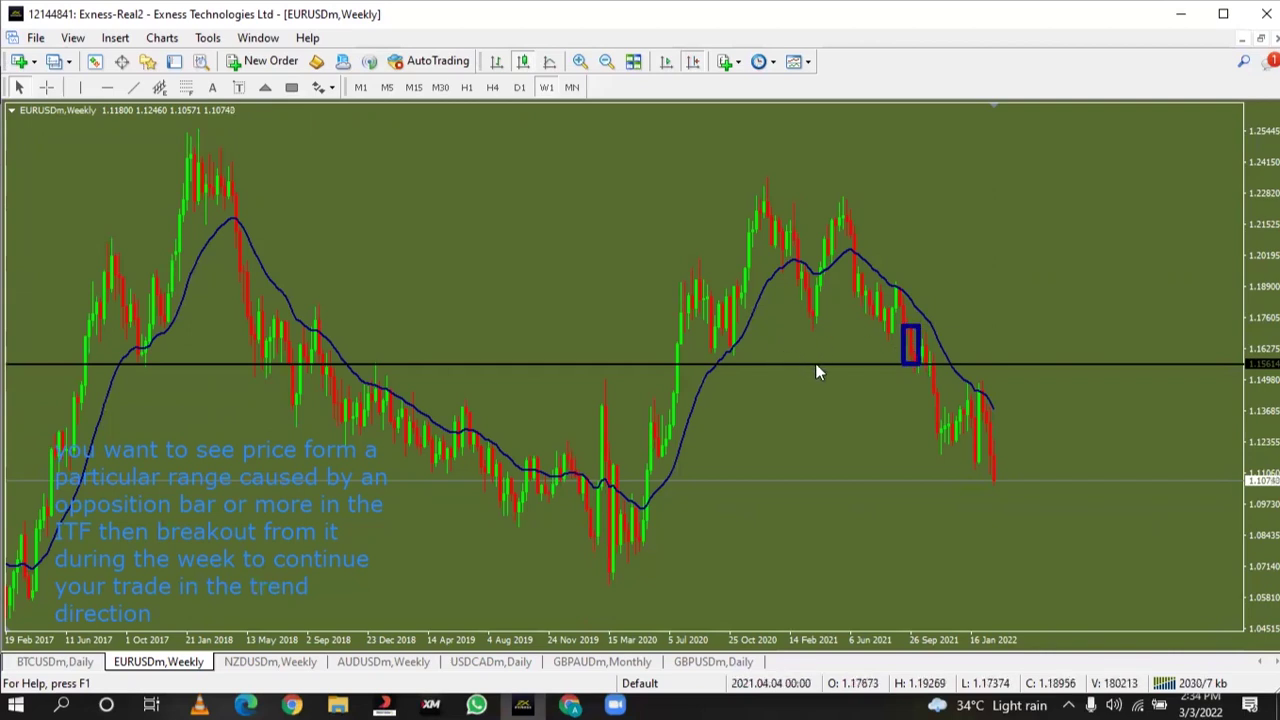
{"action": "left_click_drag", "start_coordinate": [816, 366], "coordinate": [824, 377]}
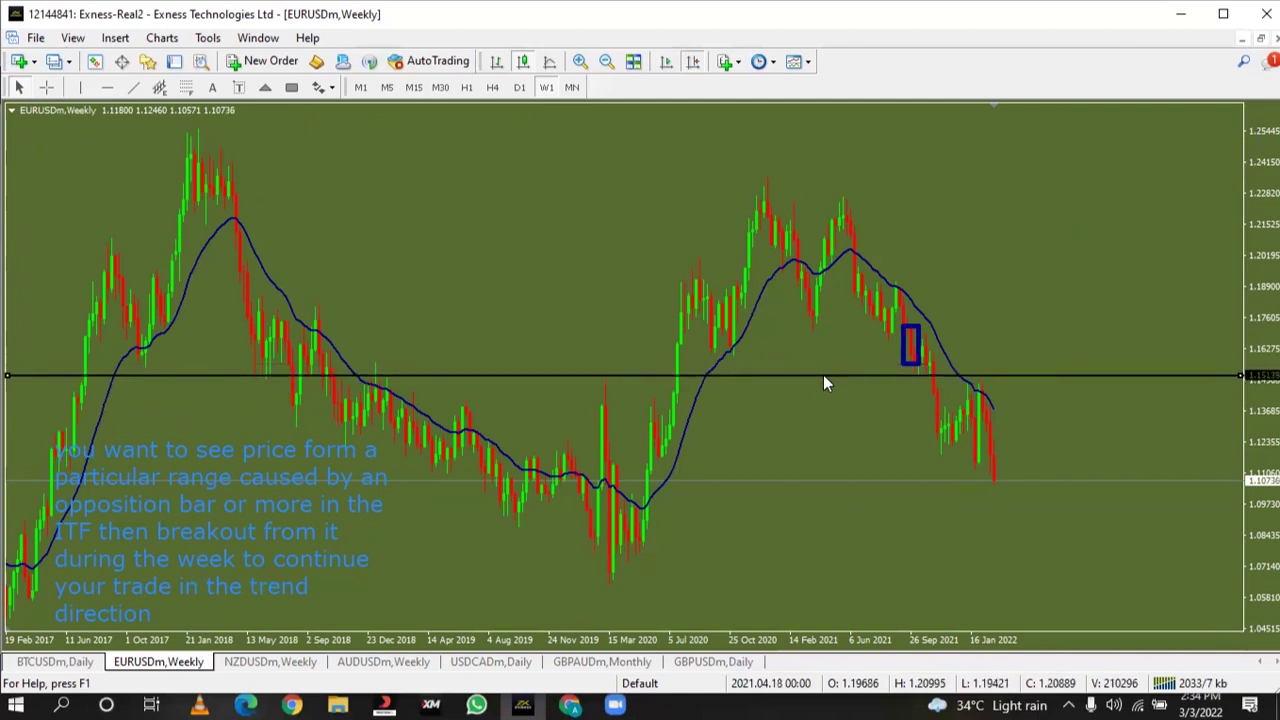
Switch to the monthly timeframe and delete the rectangle and the horizontal line
{"action": "left_click", "coordinate": [570, 87]}
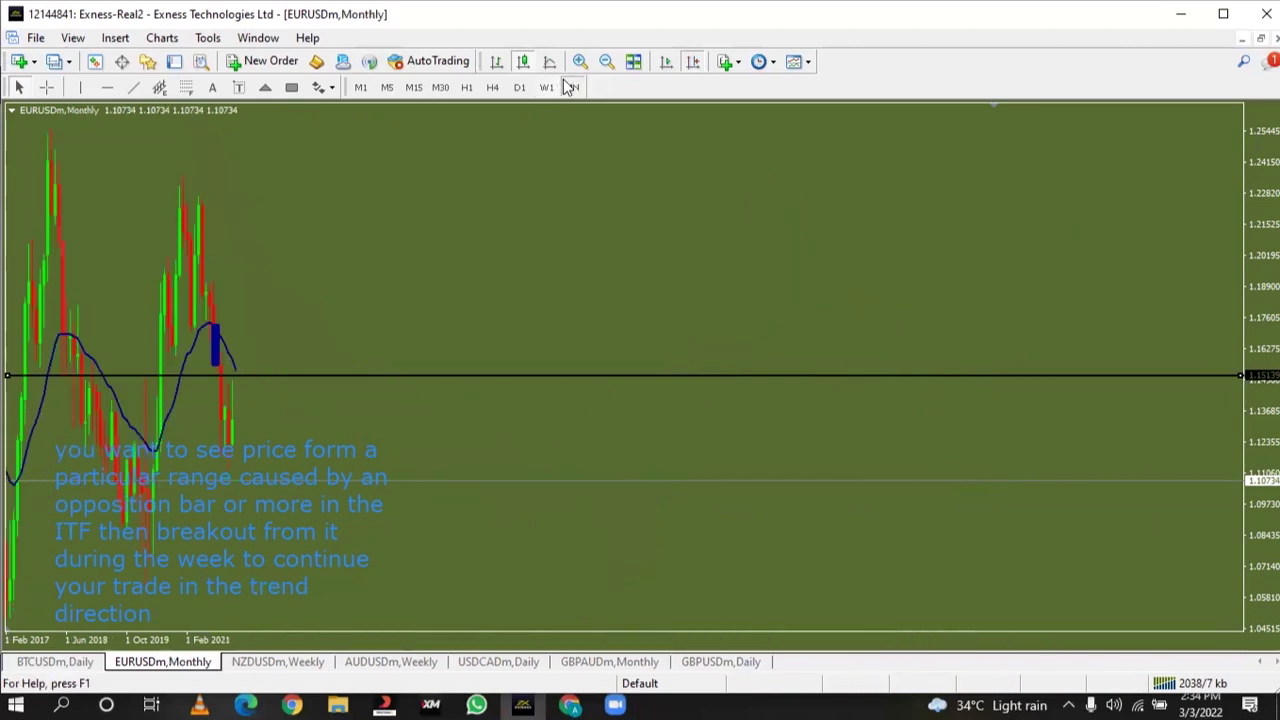
{"action": "key", "text": "Delete"}
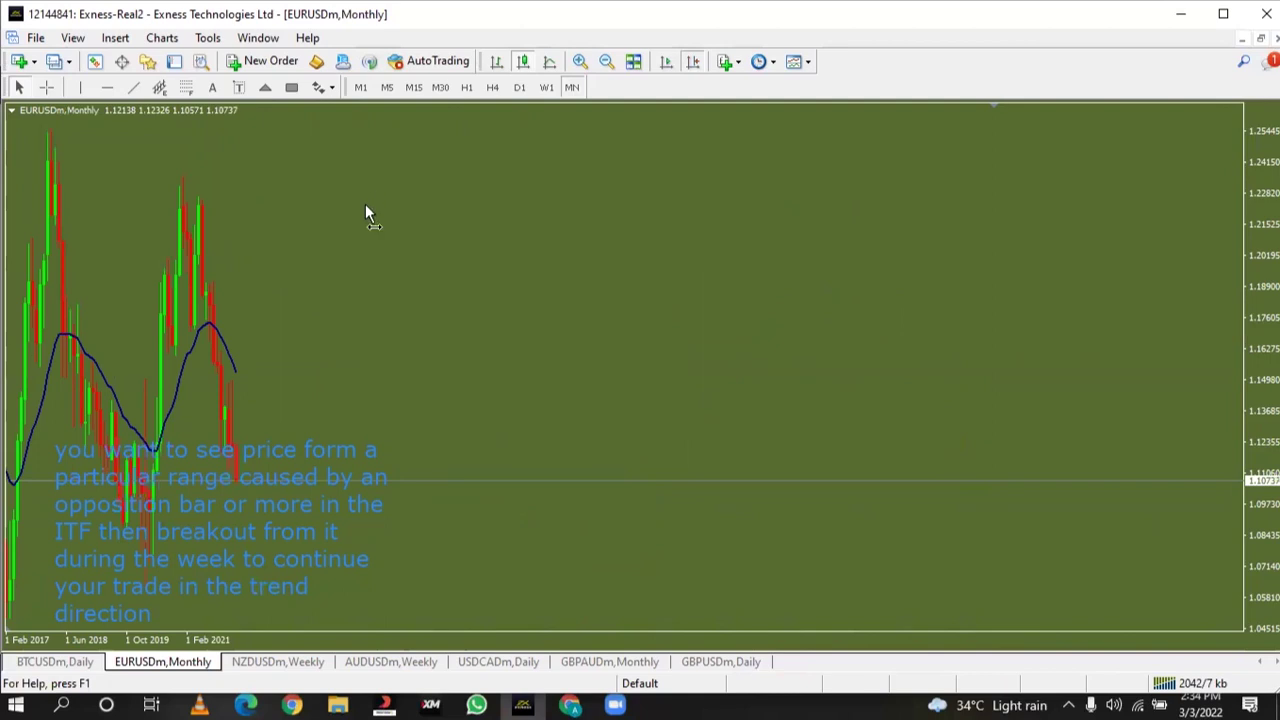
Place a horizontal line at about 1.1587 on the monthly chart and draw a rectangle around the August to December 2021 candles
{"action": "left_click_drag", "start_coordinate": [367, 212], "coordinate": [1178, 270]}
{"action": "left_click_drag", "start_coordinate": [583, 343], "coordinate": [529, 342]}
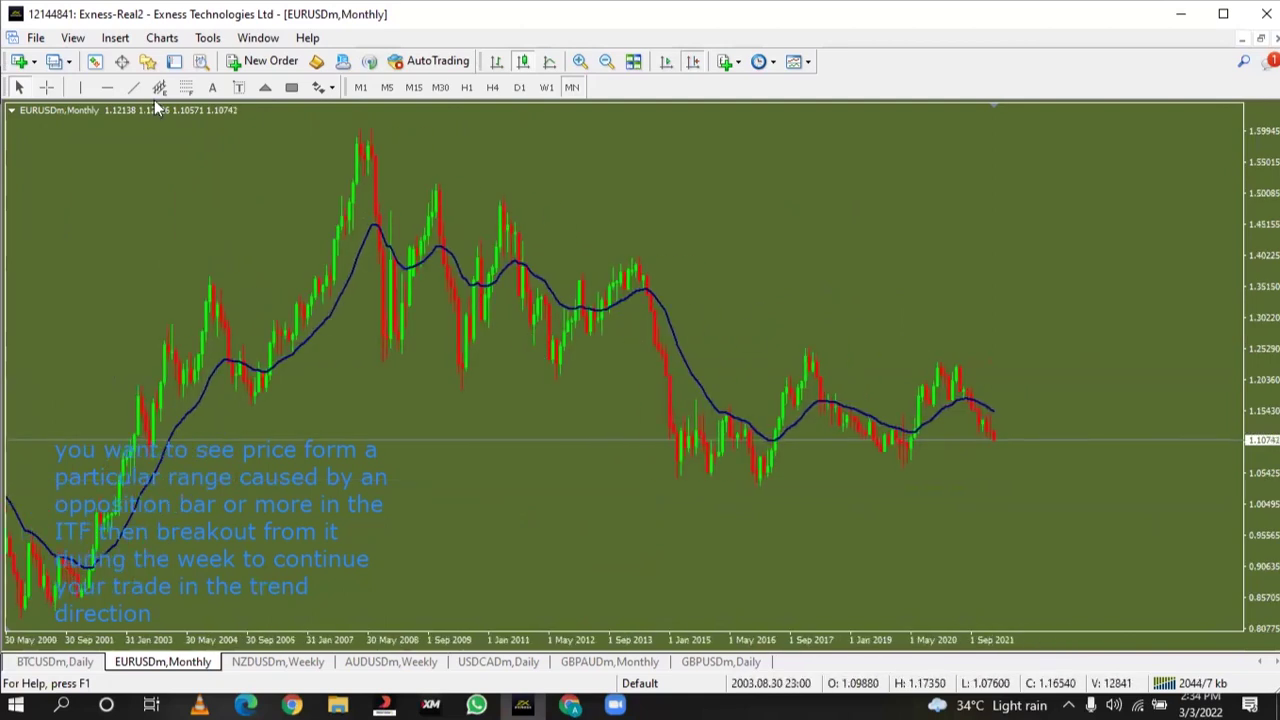
{"action": "left_click", "coordinate": [940, 407]}
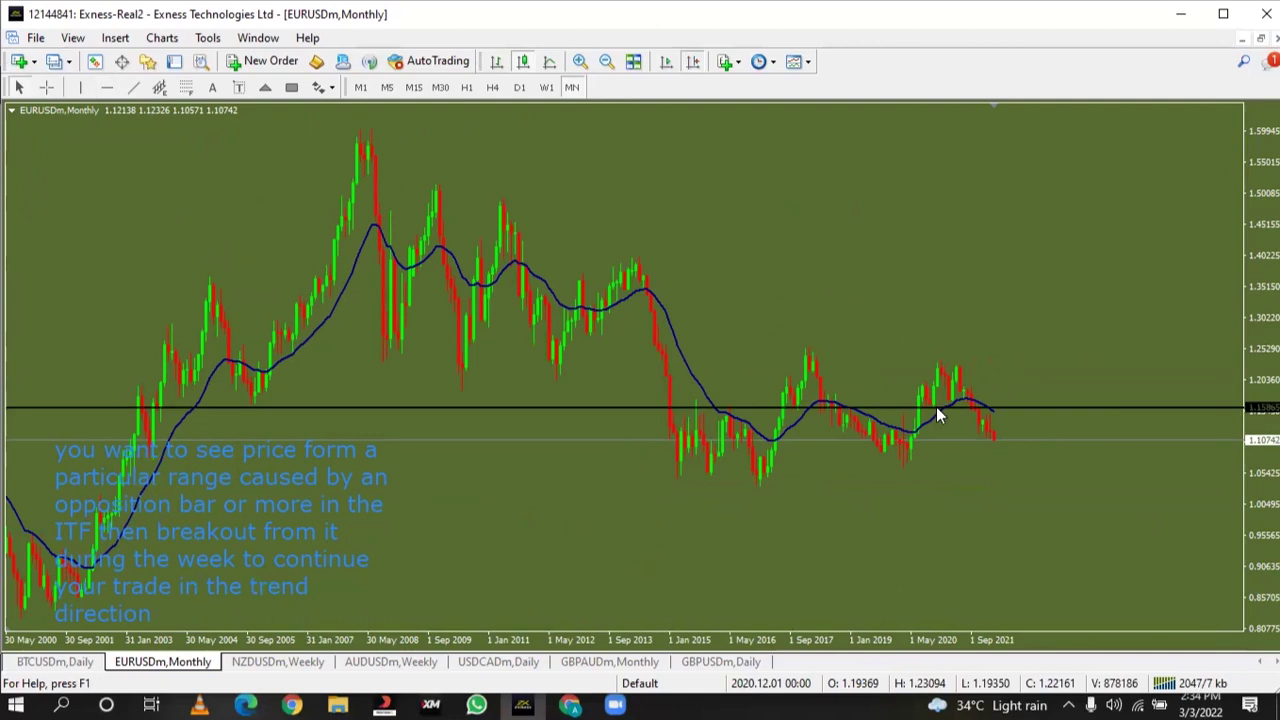
{"action": "left_click", "coordinate": [580, 61]}
{"action": "left_click_drag", "start_coordinate": [820, 245], "coordinate": [171, 243]}
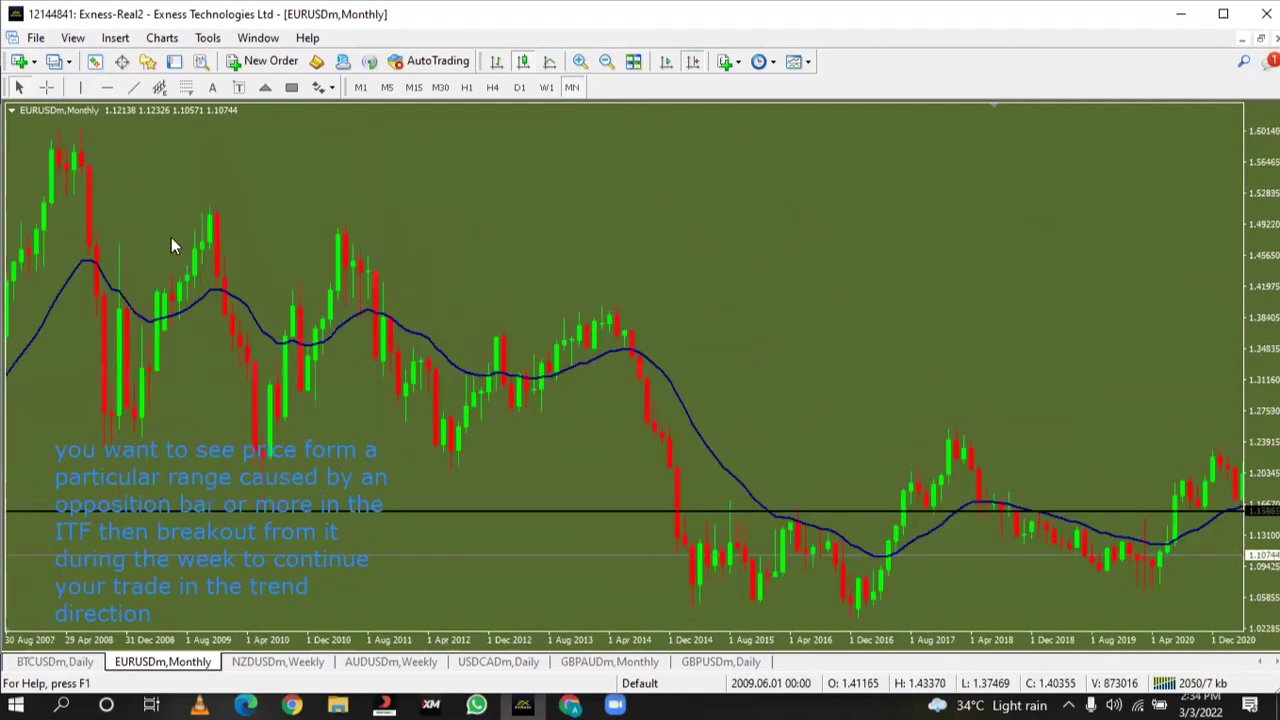
{"action": "left_click", "coordinate": [290, 88]}
{"action": "left_click_drag", "start_coordinate": [940, 450], "coordinate": [968, 505]}
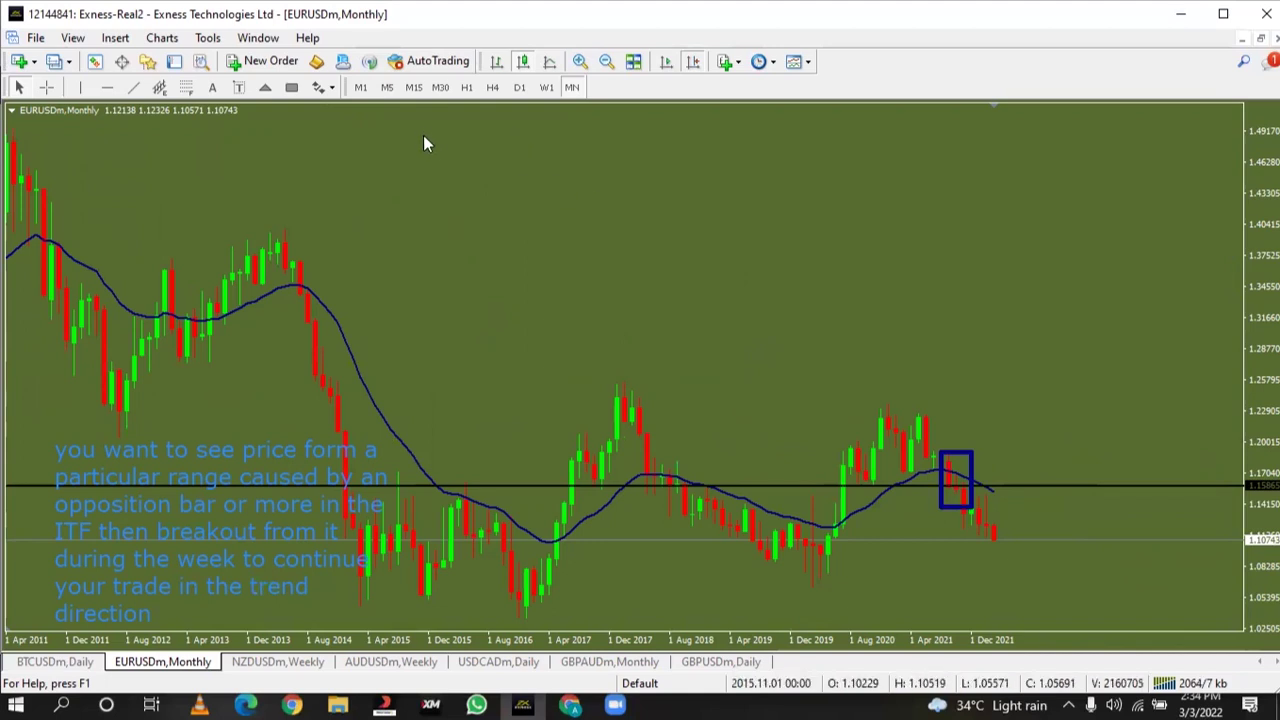
Switch to the weekly timeframe and bring the late-2021 rectangle into view from the objects list
{"action": "left_click", "coordinate": [546, 88]}
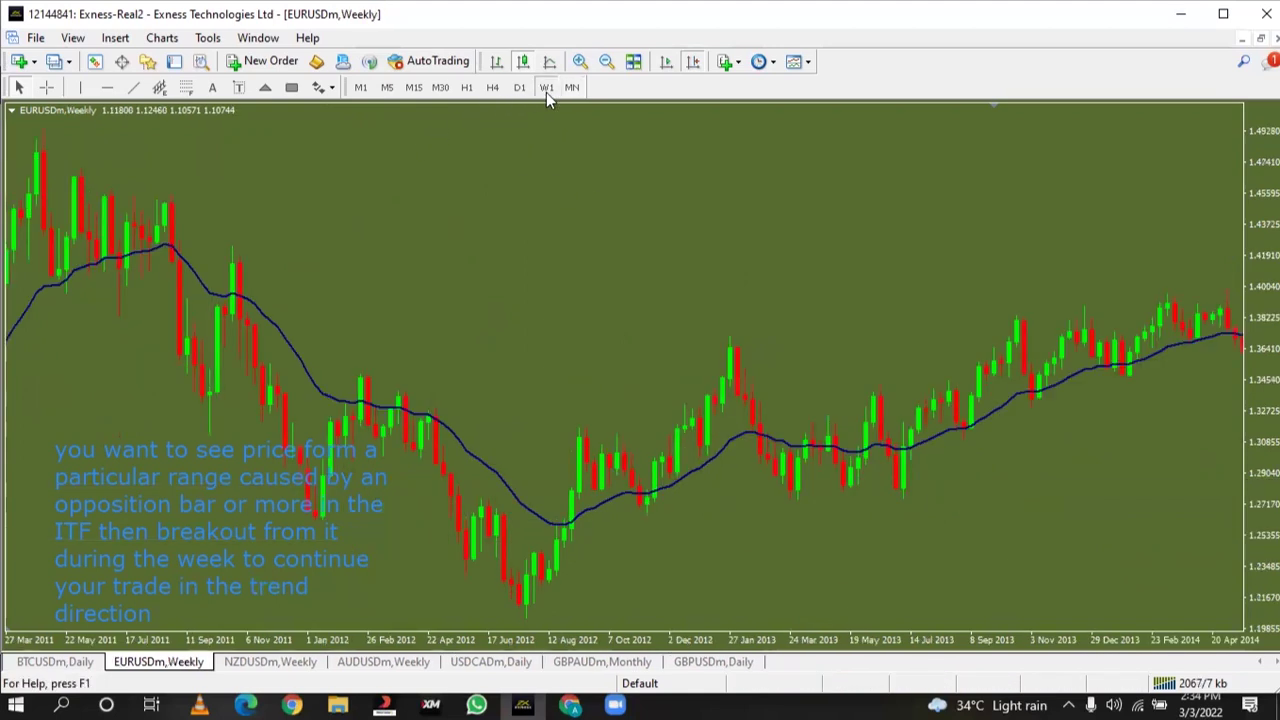
{"action": "key", "text": "ctrl+b"}
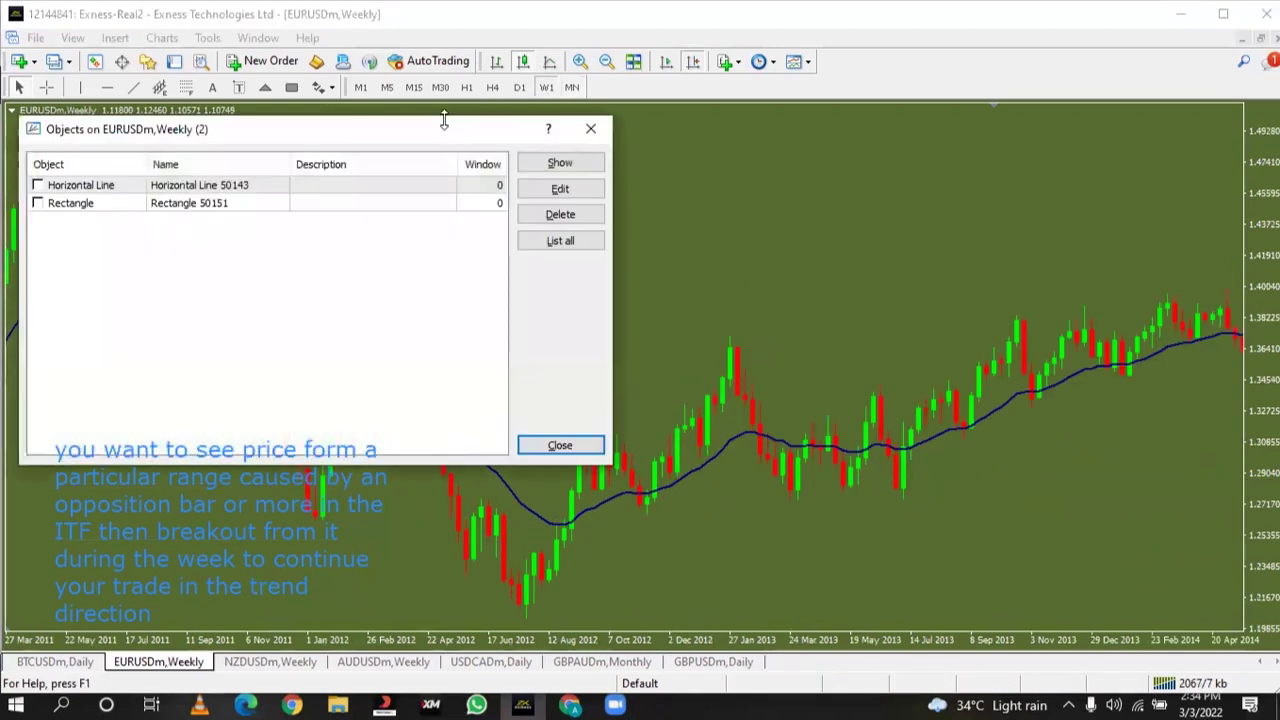
{"action": "left_click", "coordinate": [363, 205]}
{"action": "left_click", "coordinate": [531, 165]}
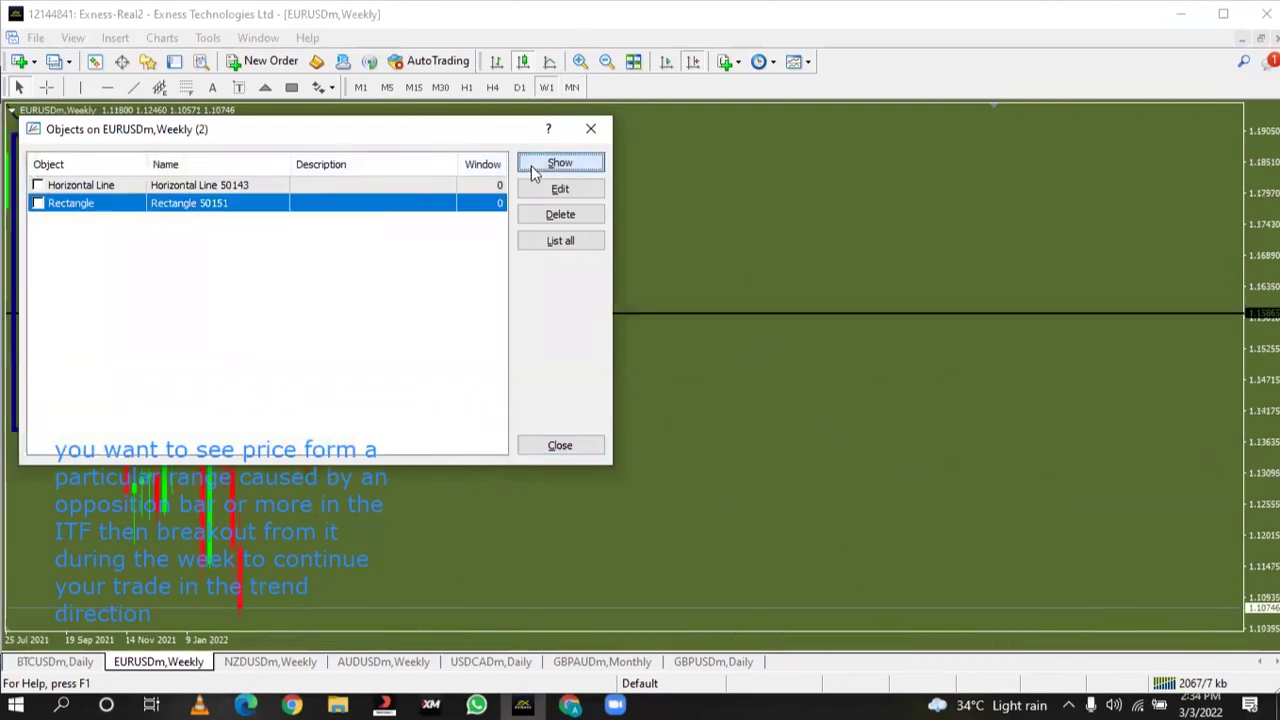
{"action": "left_click", "coordinate": [590, 129]}
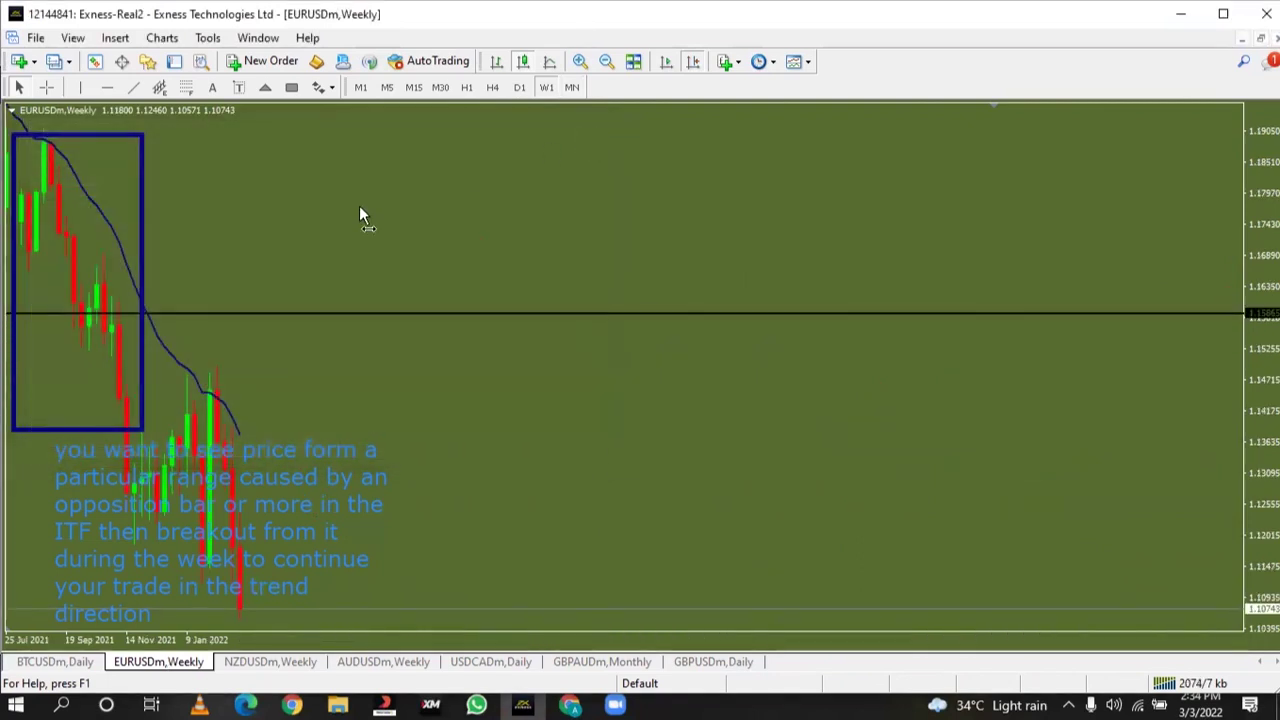
Place a horizontal line at about 1.1522 under the October 2021 weekly low and box that small range inside the larger rectangle
{"action": "left_click_drag", "start_coordinate": [843, 386], "coordinate": [536, 372]}
{"action": "left_click", "coordinate": [107, 87]}
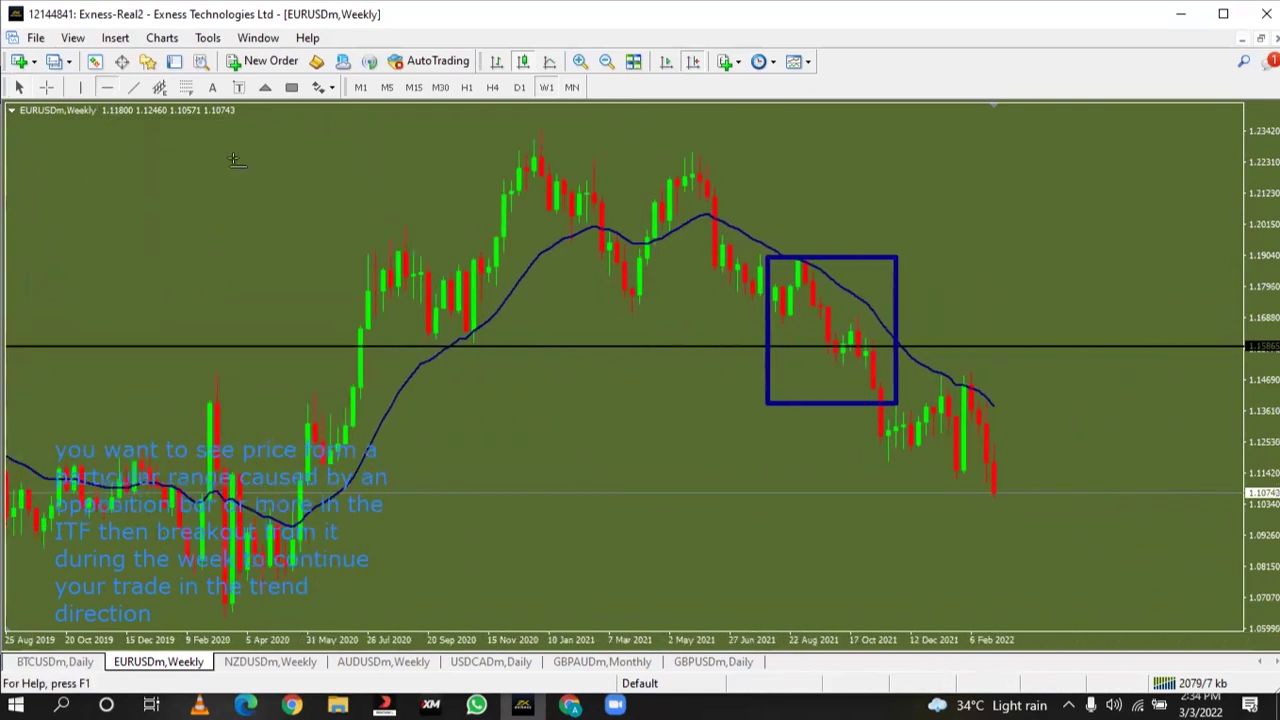
{"action": "left_click", "coordinate": [845, 364]}
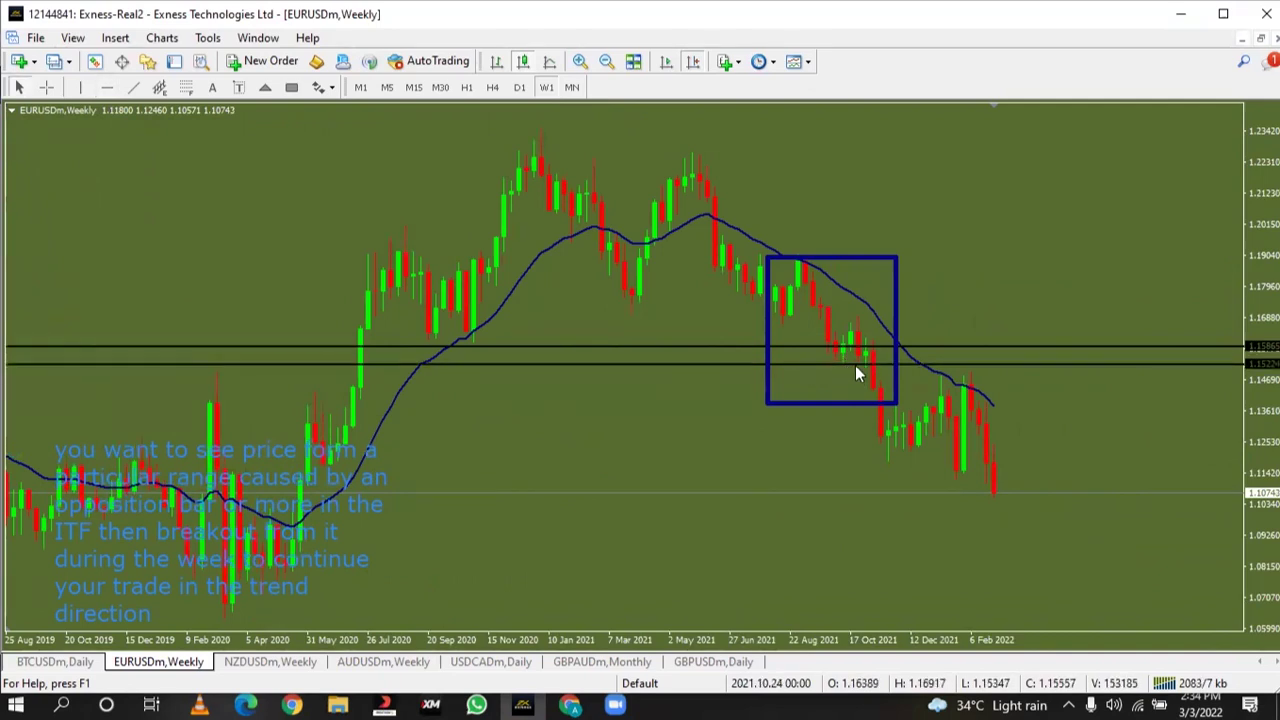
{"action": "left_click", "coordinate": [291, 87]}
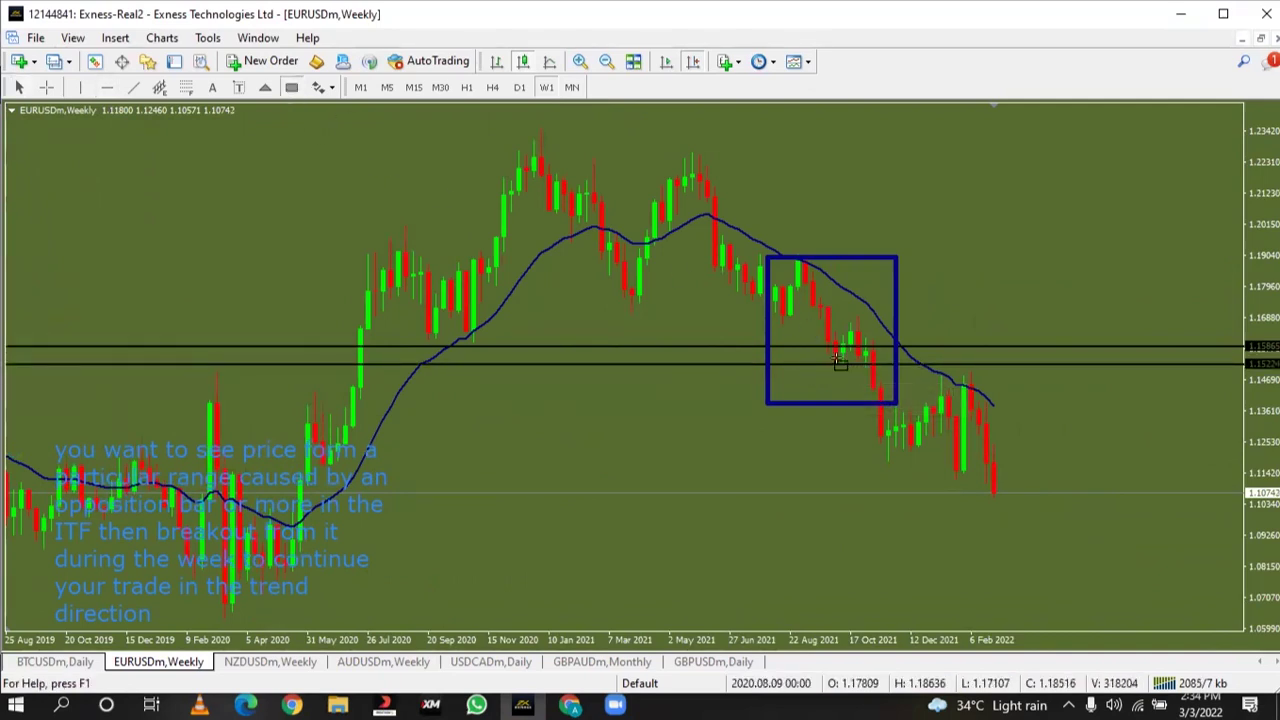
{"action": "left_click_drag", "start_coordinate": [819, 322], "coordinate": [874, 368]}
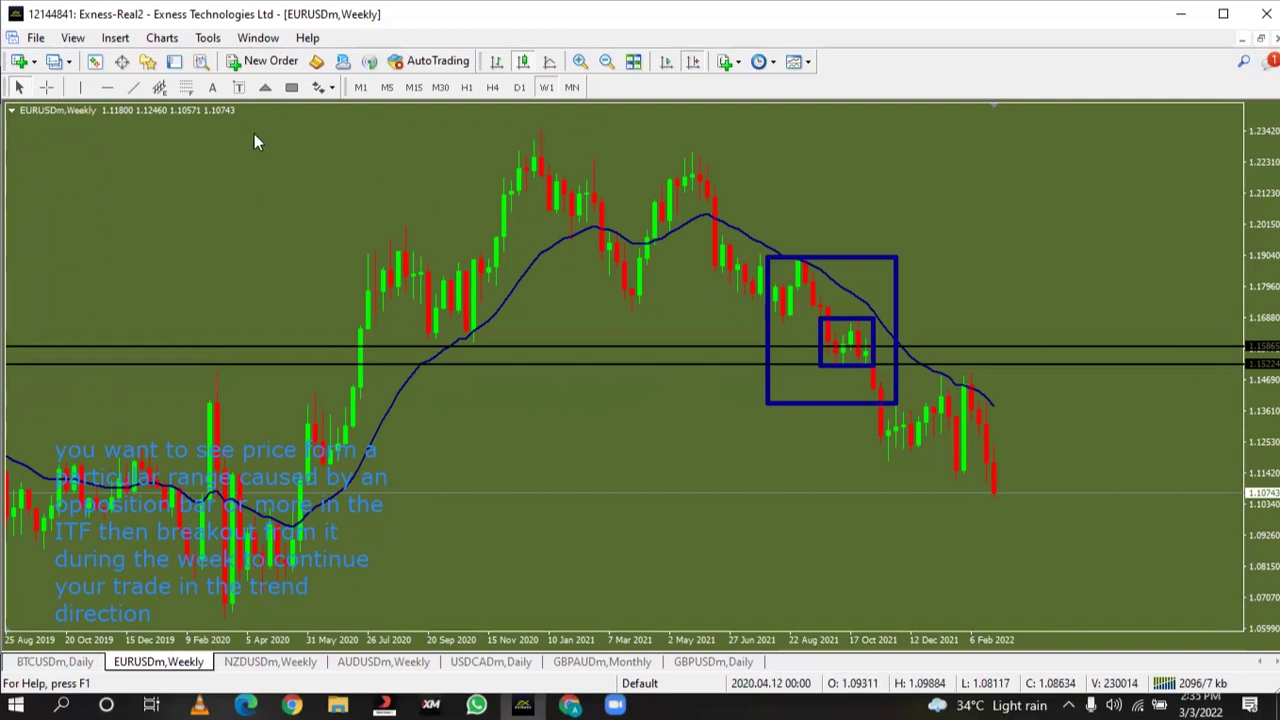
Inspect the October 2021 range with the crosshair and place a horizontal line at about 1.1180 below the November 2021 monthly low
{"action": "left_click", "coordinate": [52, 89]}
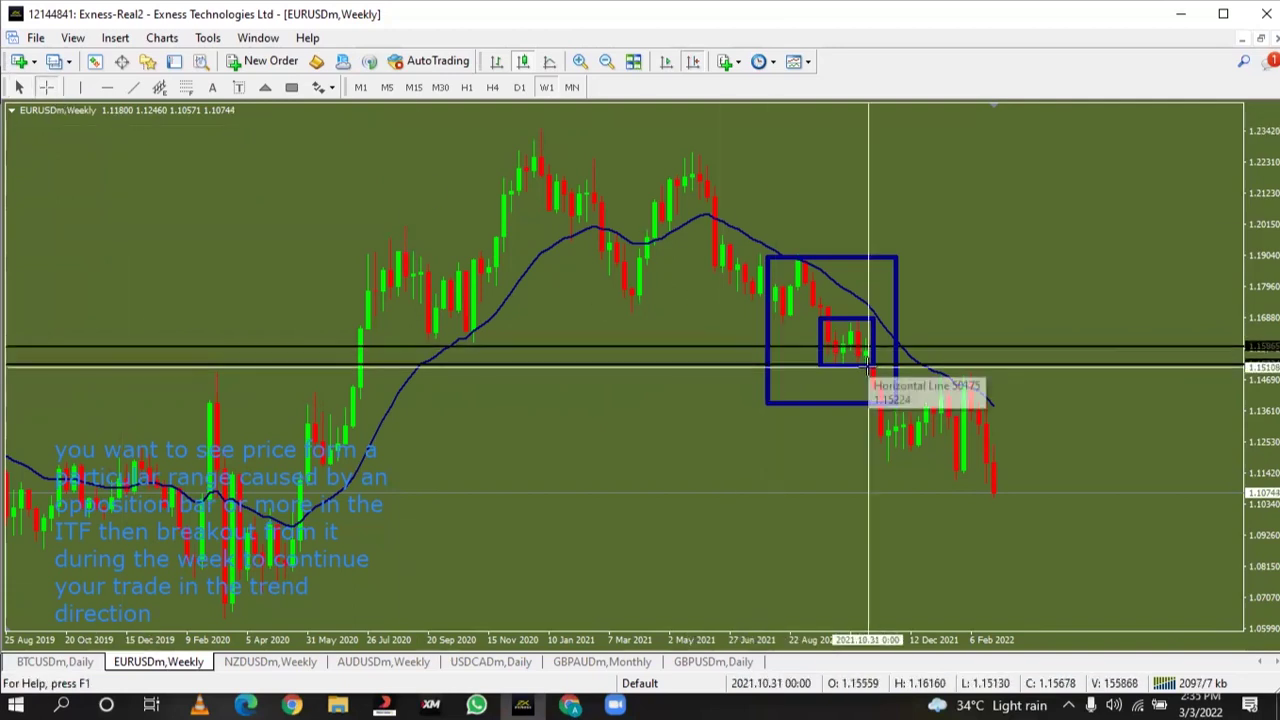
{"action": "left_click", "coordinate": [572, 87]}
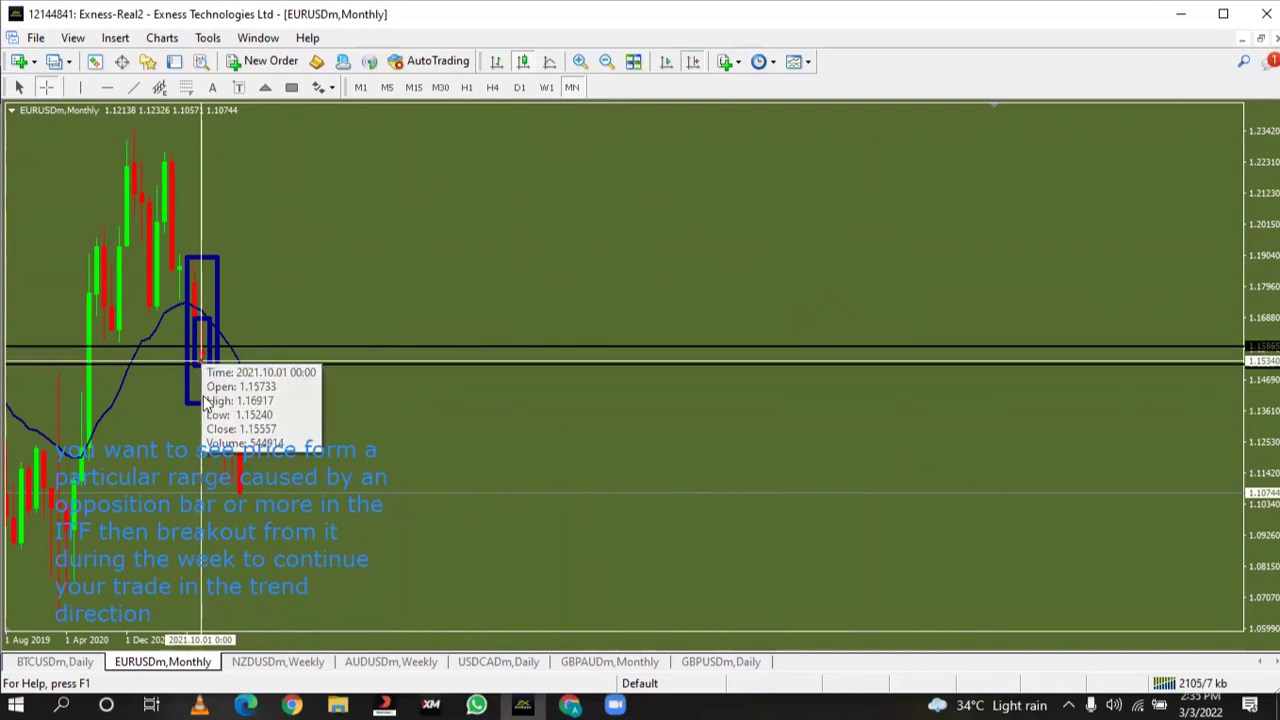
{"action": "left_click", "coordinate": [107, 88]}
{"action": "left_click", "coordinate": [210, 462]}
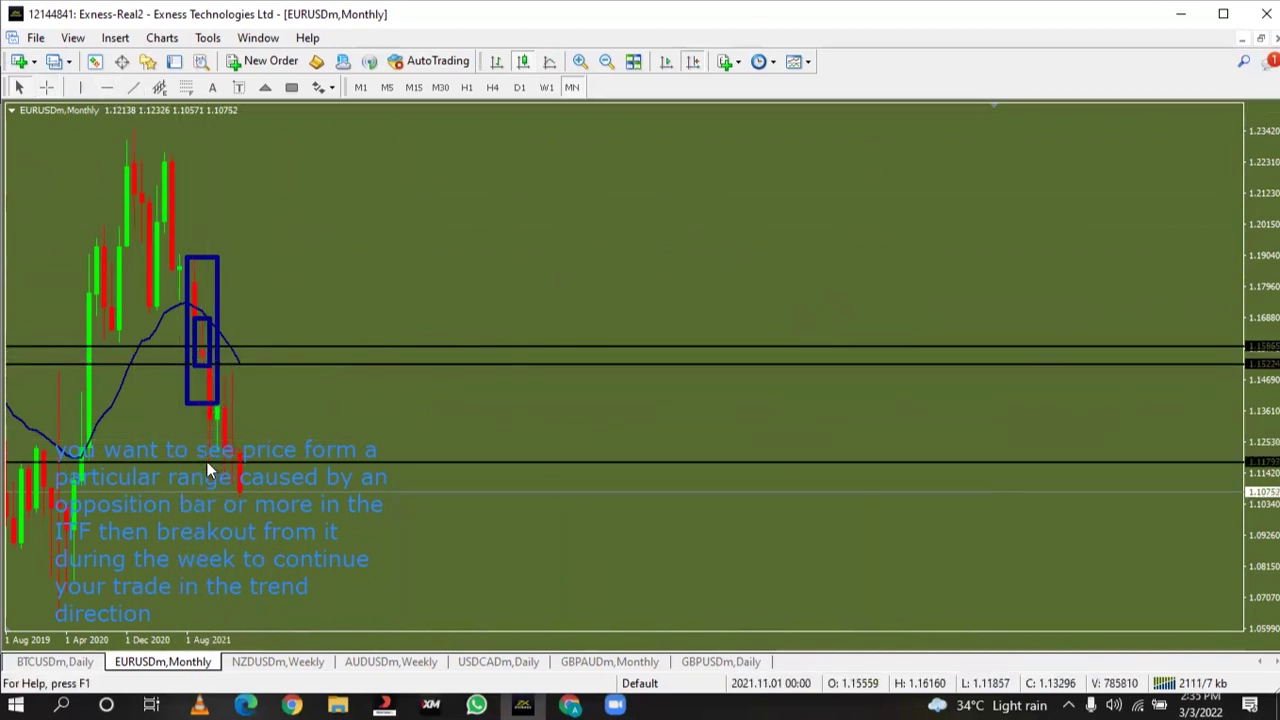
Return to the weekly timeframe and narrow the small October 2021 rectangle by one candle on its later side
{"action": "left_click", "coordinate": [547, 88]}
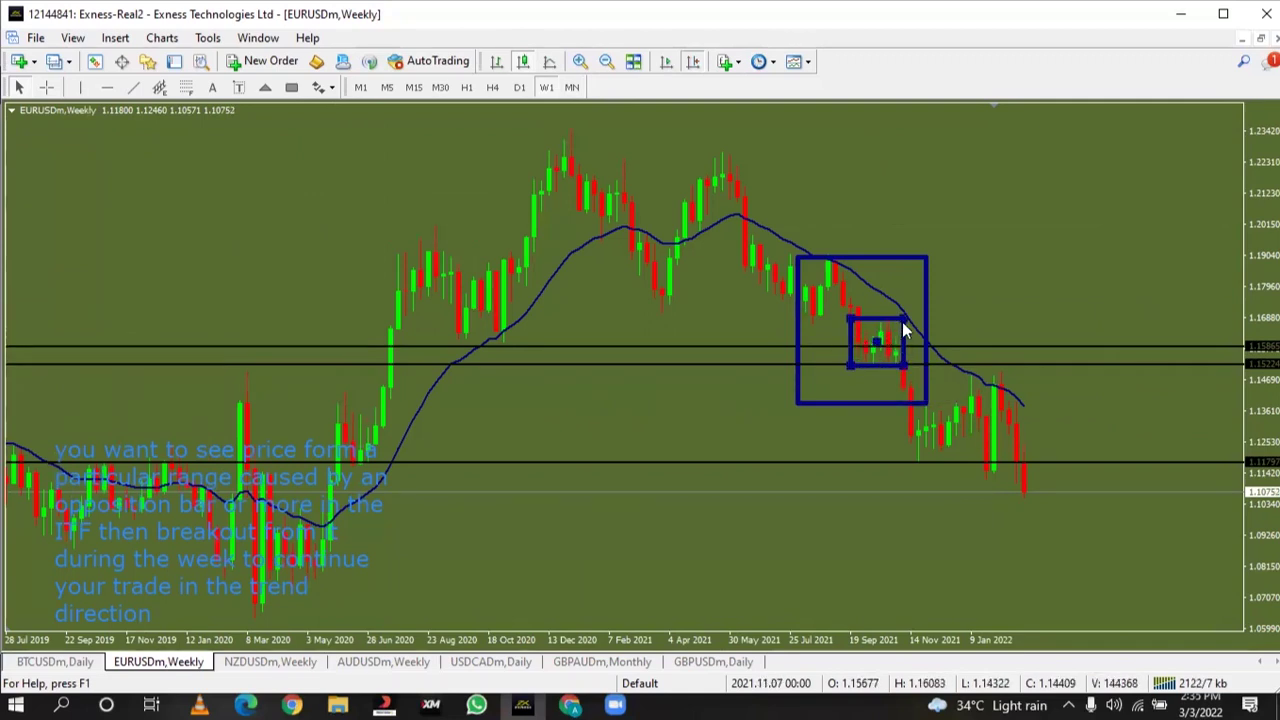
{"action": "mouse_move", "coordinate": [904, 327]}
{"action": "left_mouse_down"}
{"action": "mouse_move", "coordinate": [906, 290]}
{"action": "mouse_move", "coordinate": [884, 327]}
{"action": "mouse_move", "coordinate": [897, 324]}
{"action": "left_mouse_up"}
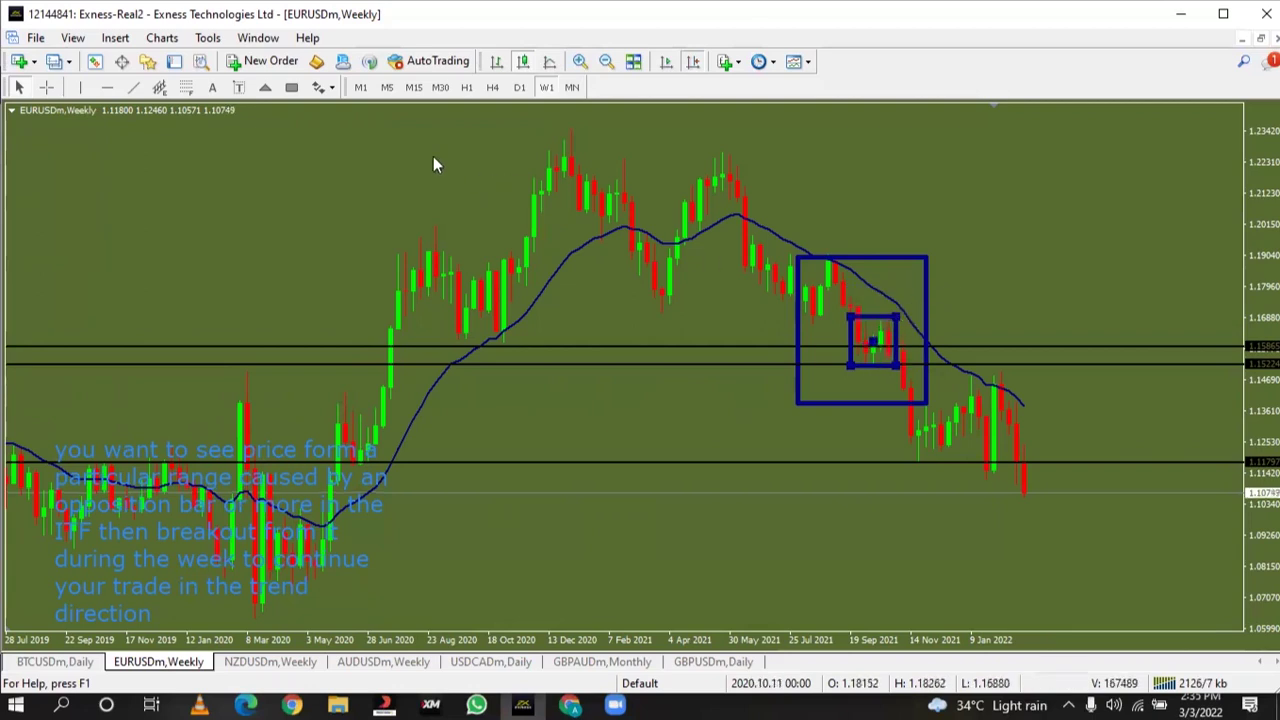
Try a steep trendline rising from the October 2021 weekly low and delete it
{"action": "left_click", "coordinate": [133, 87]}
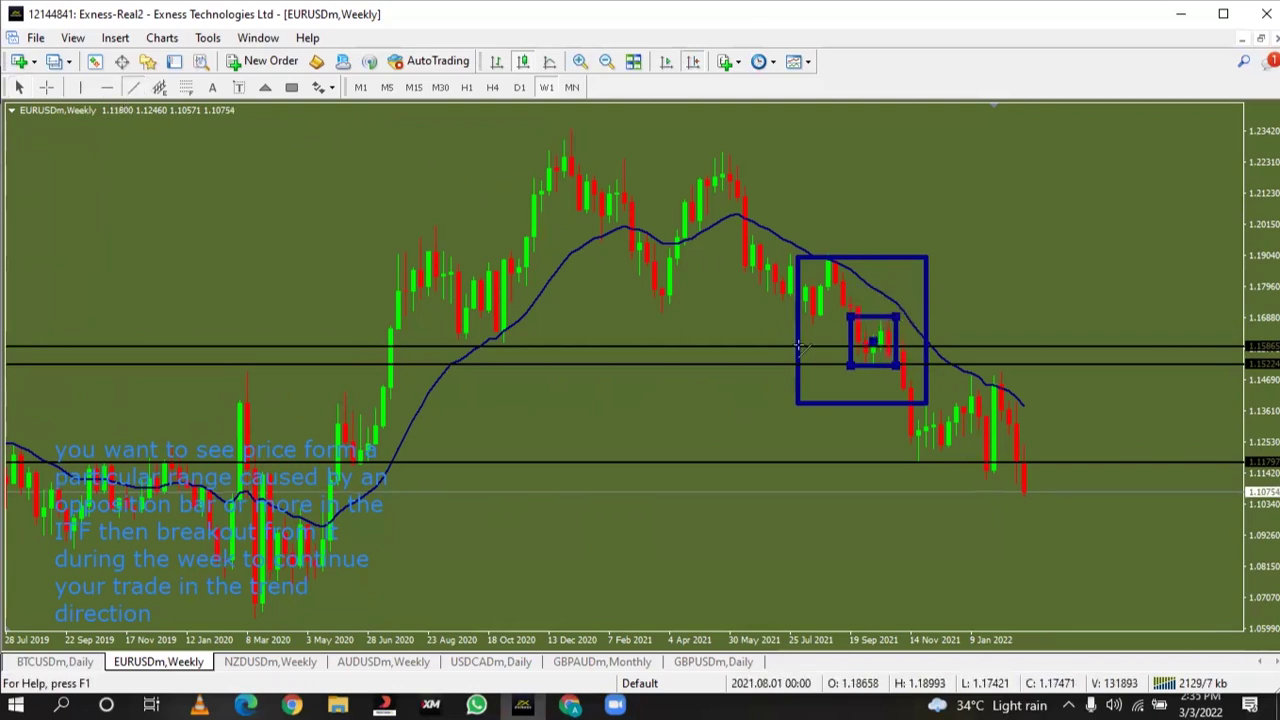
{"action": "left_click_drag", "start_coordinate": [873, 351], "coordinate": [906, 145]}
{"action": "right_click", "coordinate": [905, 146]}
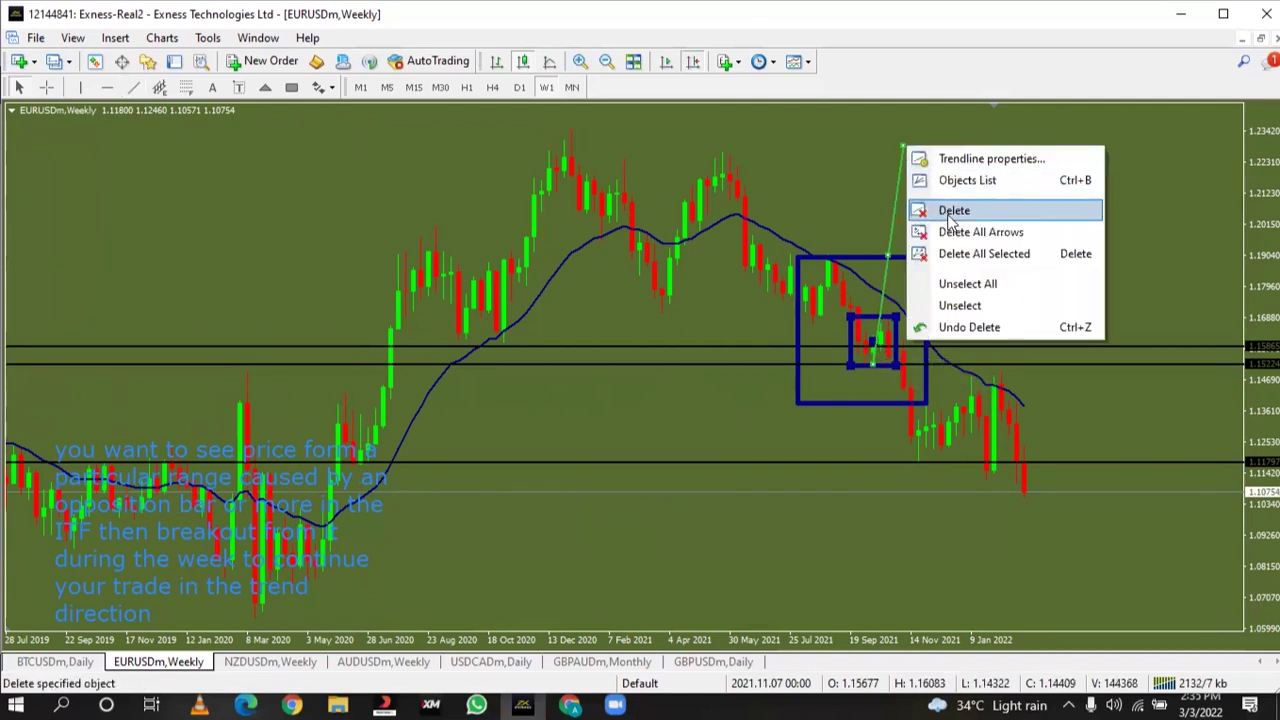
{"action": "key", "text": "Return"}
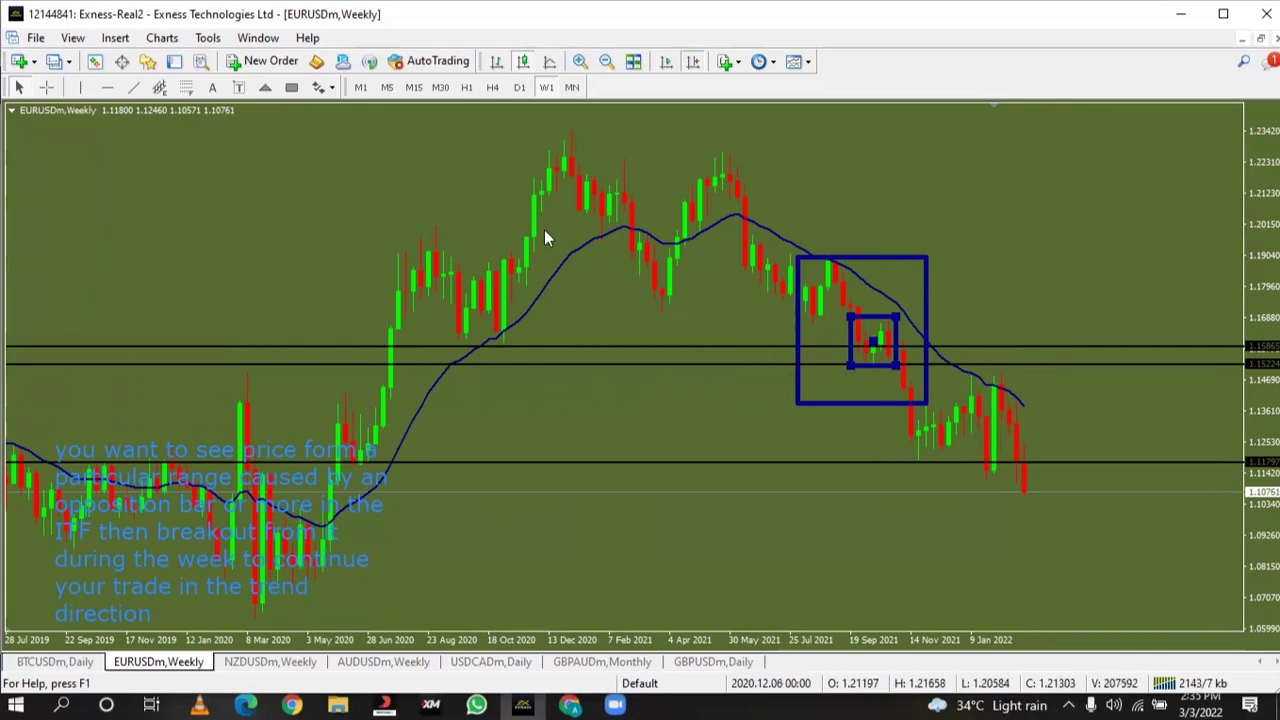
Switch to the monthly timeframe and delete both rectangles and all three horizontal lines
{"action": "left_click", "coordinate": [577, 86]}
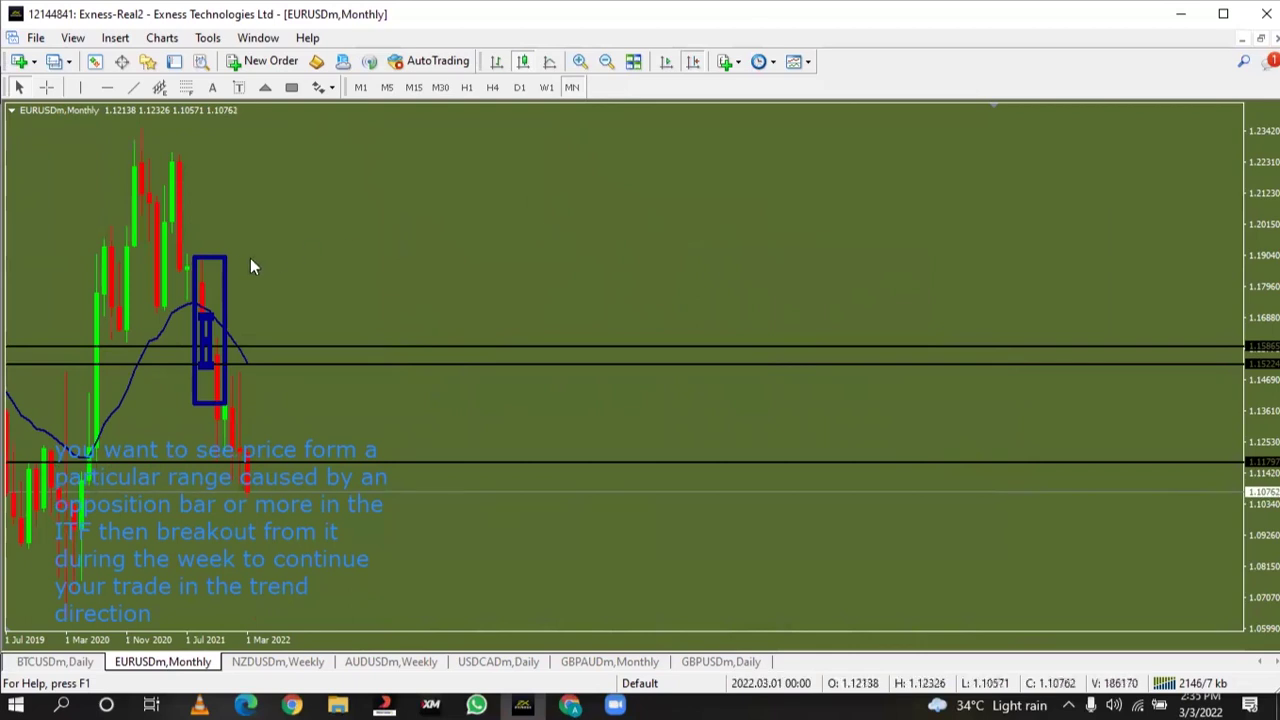
{"action": "key", "text": "BackSpace"}
{"action": "key", "text": "BackSpace"}
{"action": "key", "text": "BackSpace"}
{"action": "key", "text": "BackSpace"}
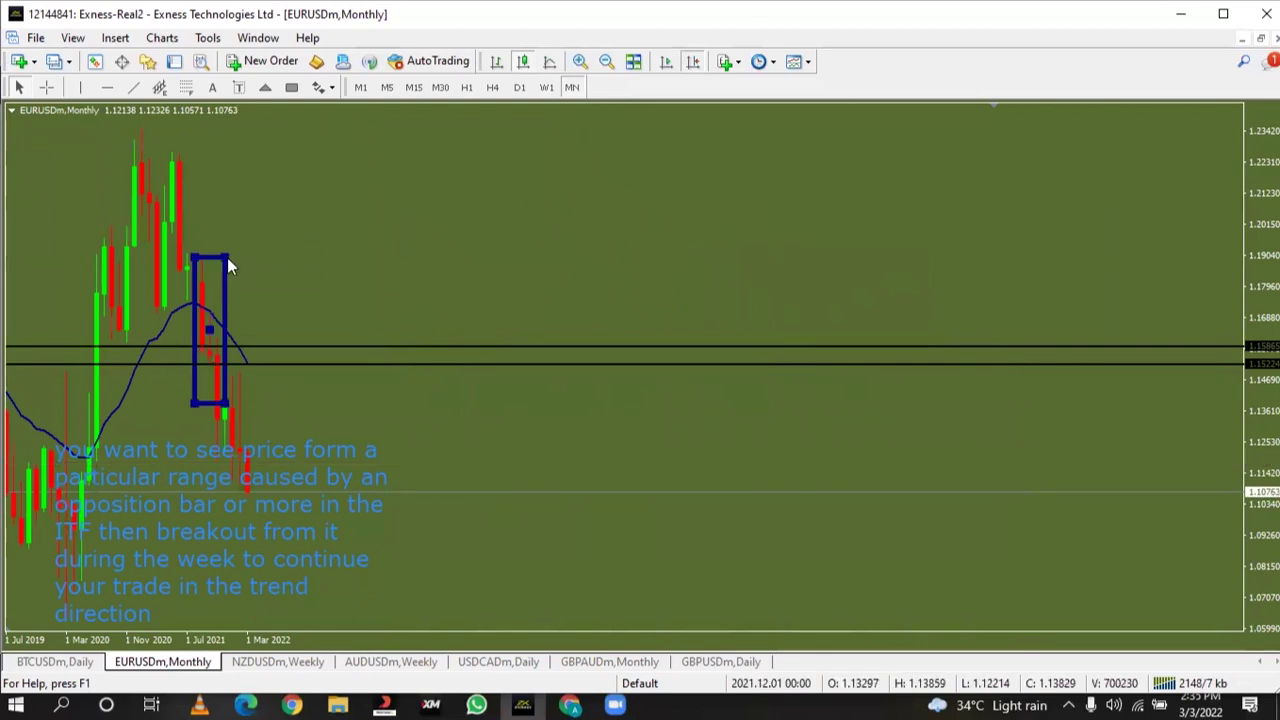
{"action": "key", "text": "BackSpace"}
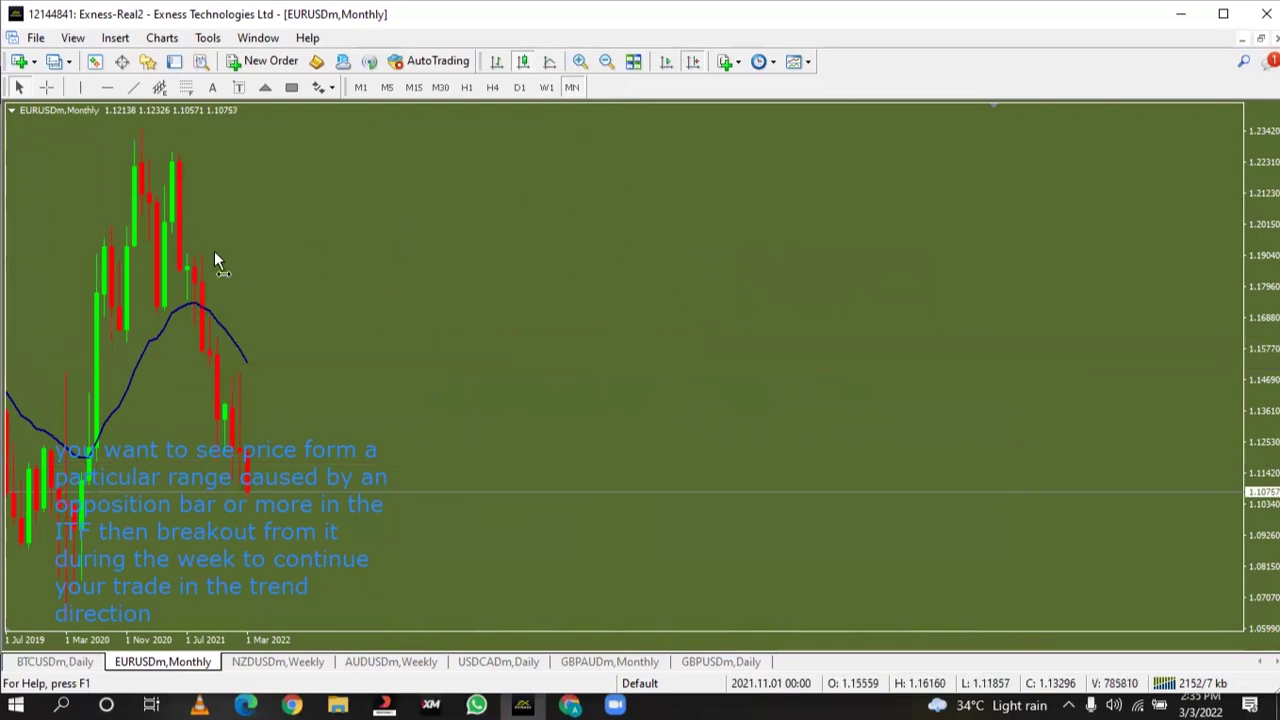
Place a horizontal line at the late-2004 monthly high and raise it to about 1.383 above the July 2007 candle
{"action": "scroll", "coordinate": [214, 251], "scroll_direction": "up", "scroll_amount": 10}
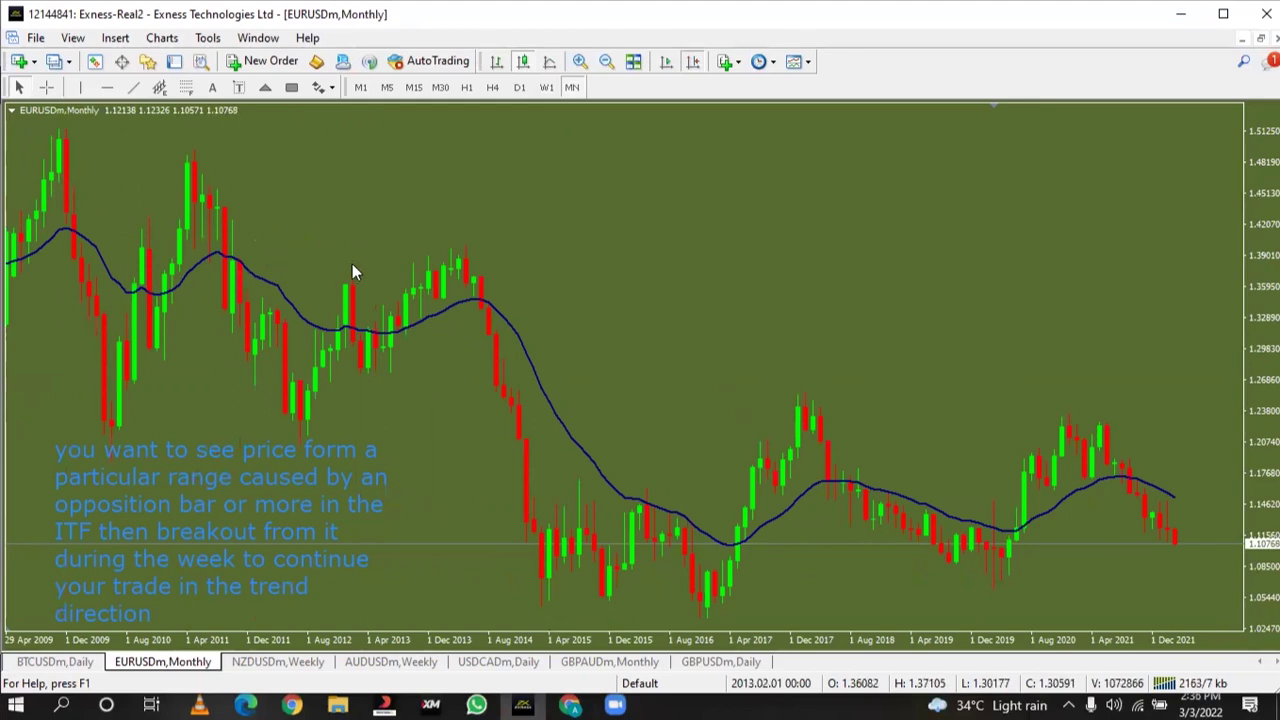
{"action": "scroll", "coordinate": [380, 263], "scroll_direction": "up", "scroll_amount": 5}
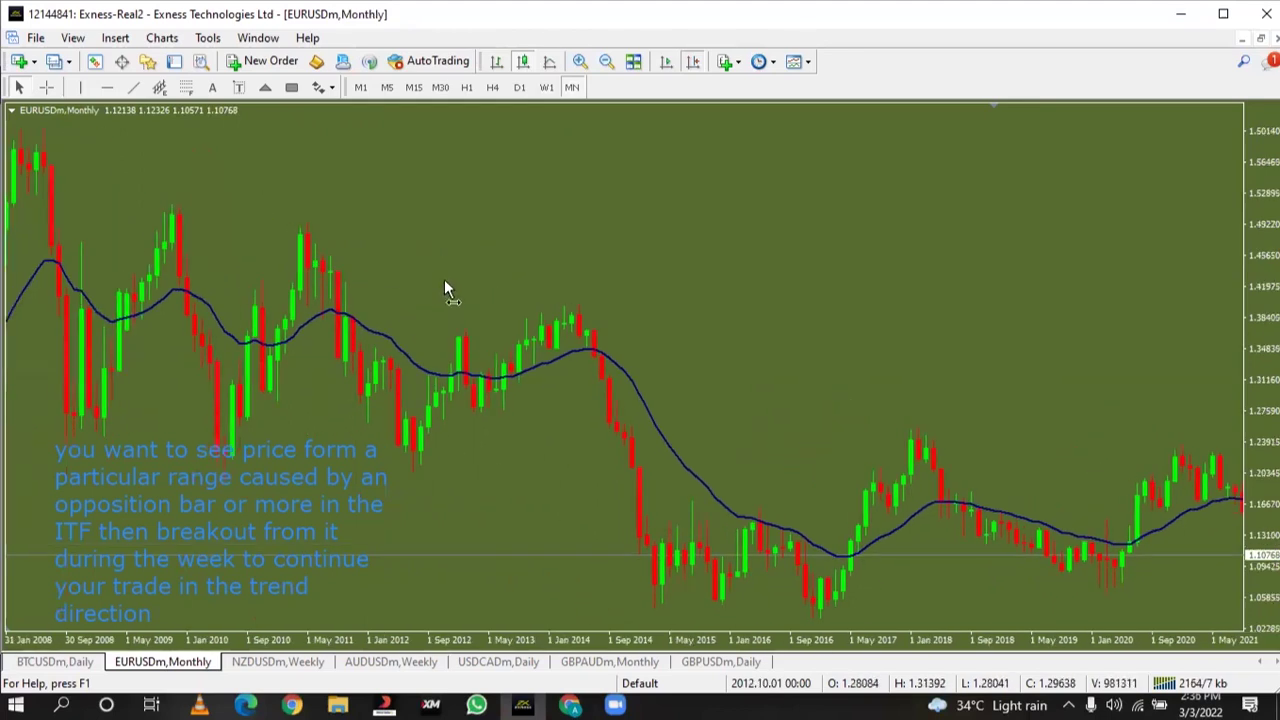
{"action": "left_click_drag", "start_coordinate": [444, 279], "coordinate": [663, 308]}
{"action": "left_click_drag", "start_coordinate": [468, 296], "coordinate": [870, 358]}
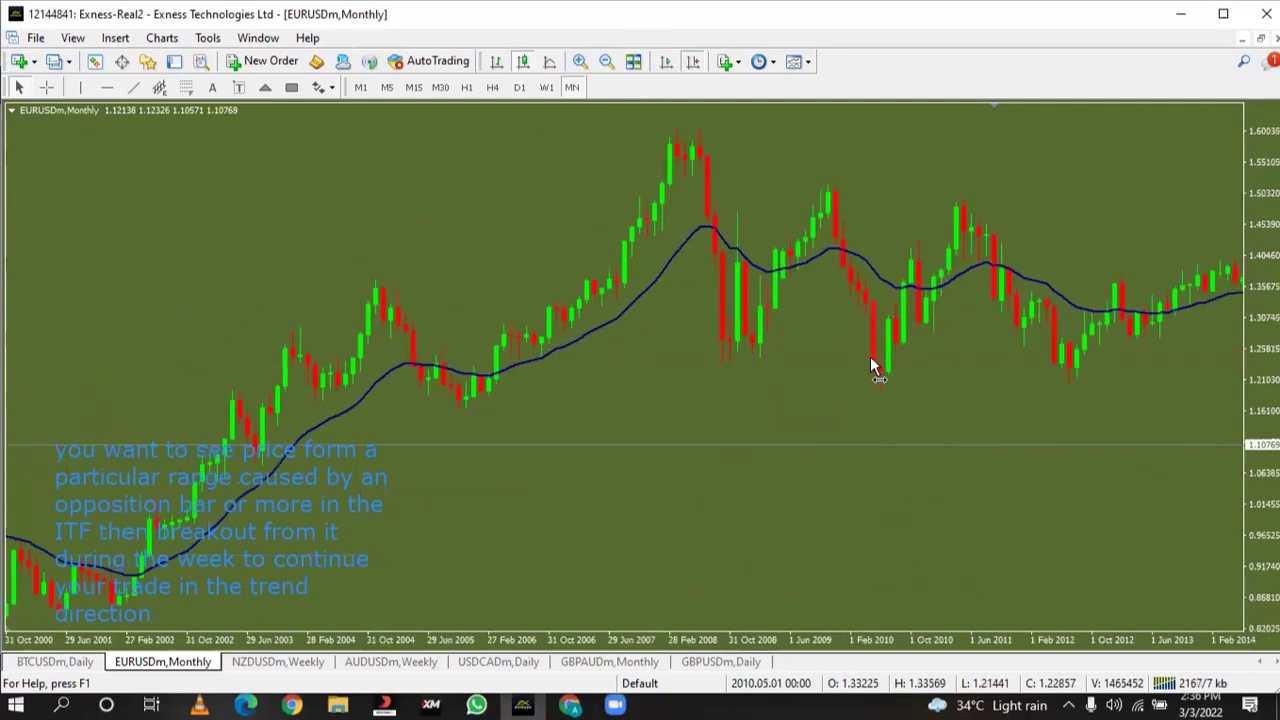
{"action": "left_click_drag", "start_coordinate": [582, 312], "coordinate": [734, 332]}
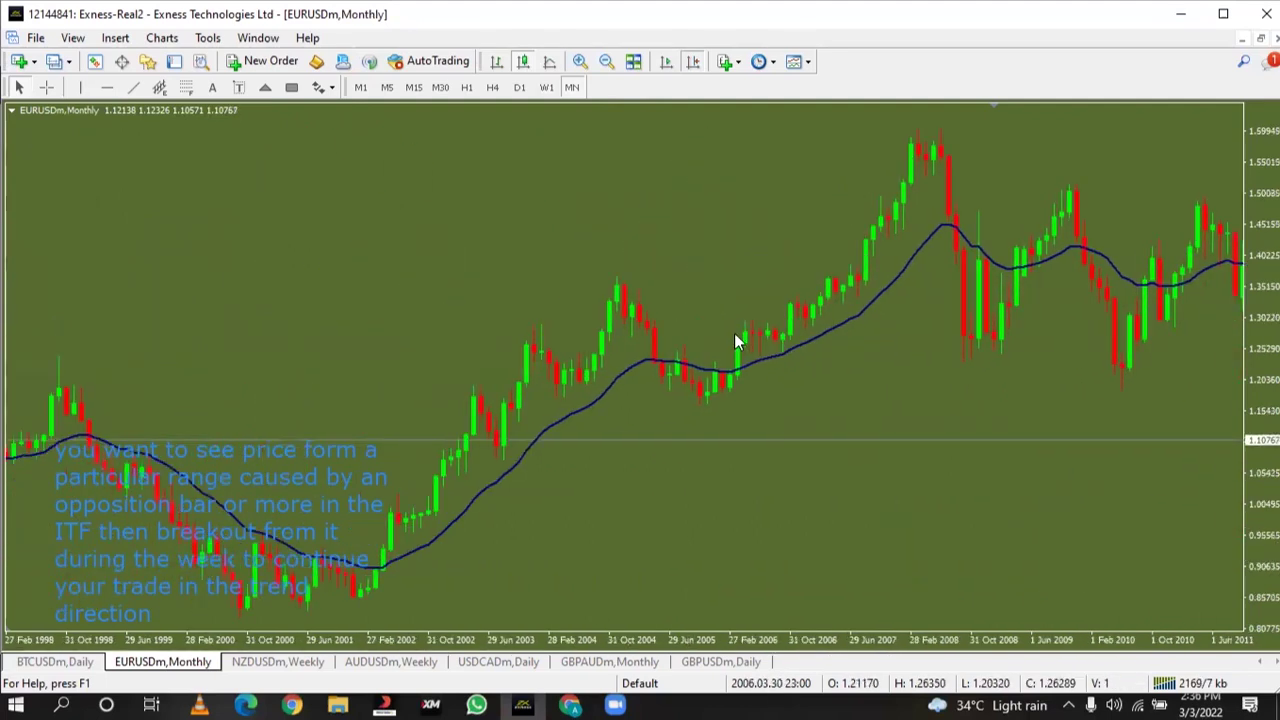
{"action": "left_click", "coordinate": [107, 87]}
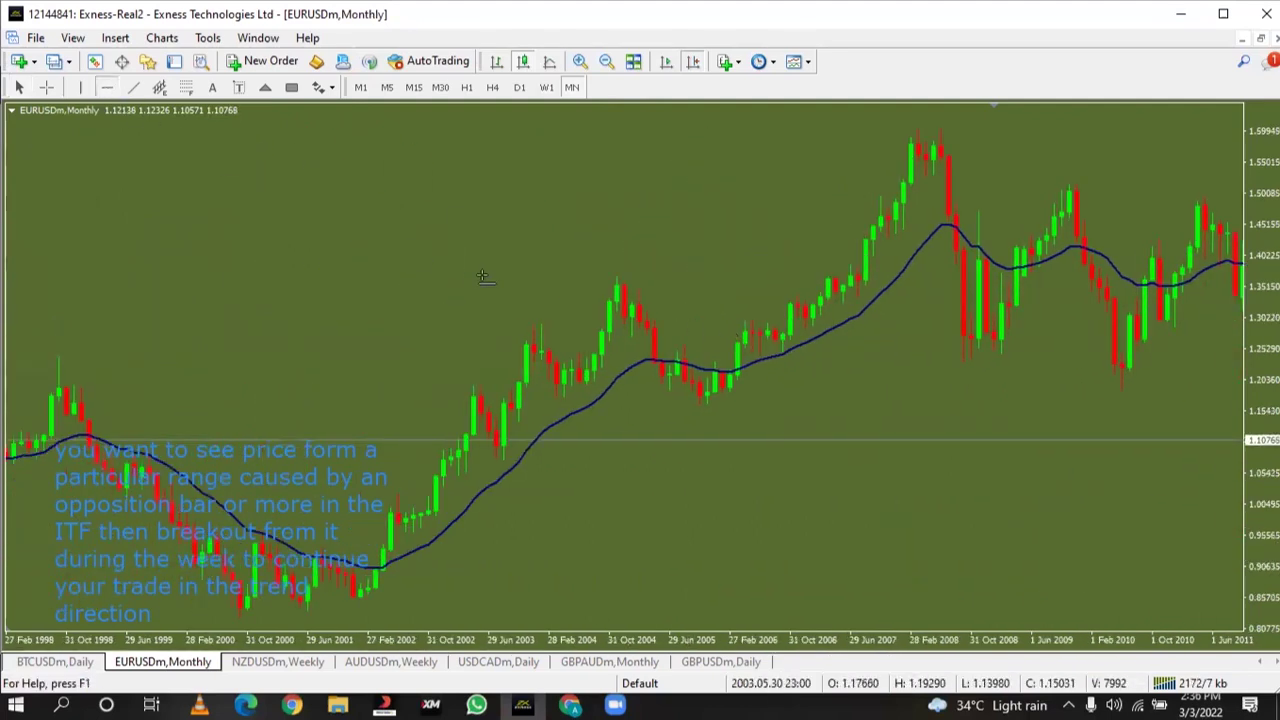
{"action": "left_click", "coordinate": [618, 276]}
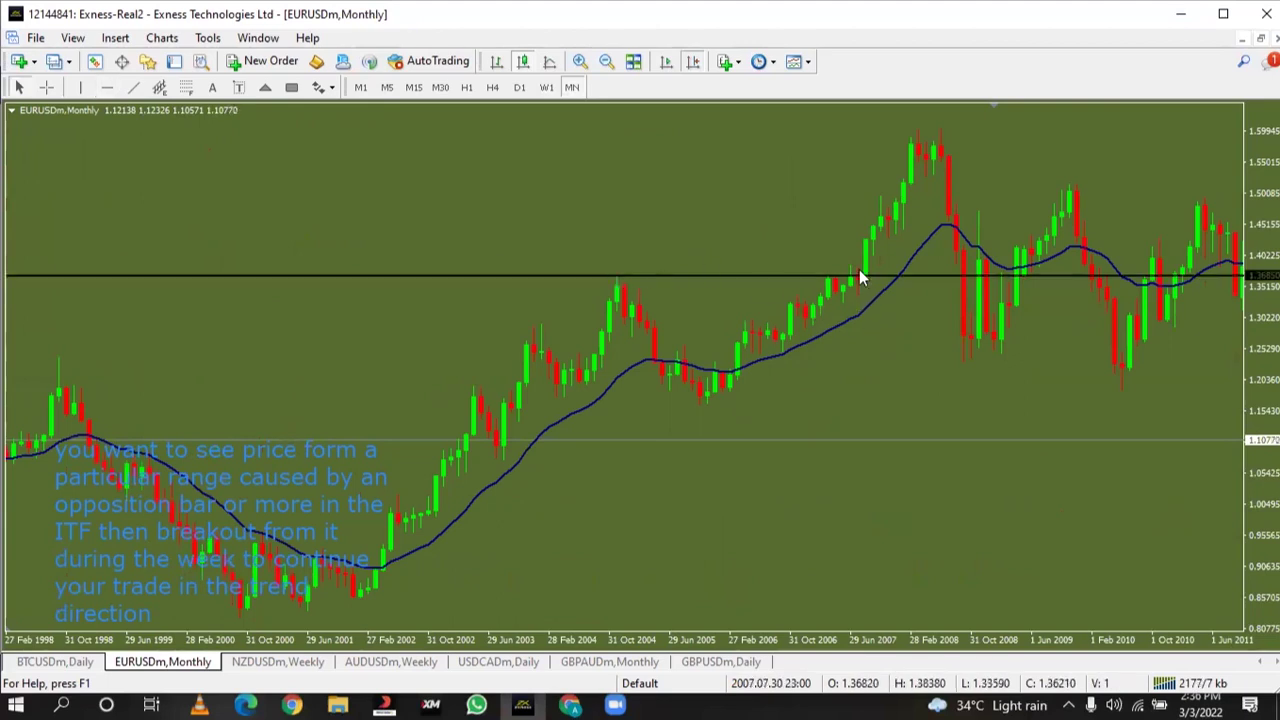
{"action": "left_click_drag", "start_coordinate": [862, 278], "coordinate": [865, 273]}
Place a horizontal line at about 1.260 at the mid-2005 monthly level and box the spring 2006 breakout candles with a small rectangle
{"action": "scroll", "coordinate": [880, 285], "scroll_direction": "down", "scroll_amount": 5}
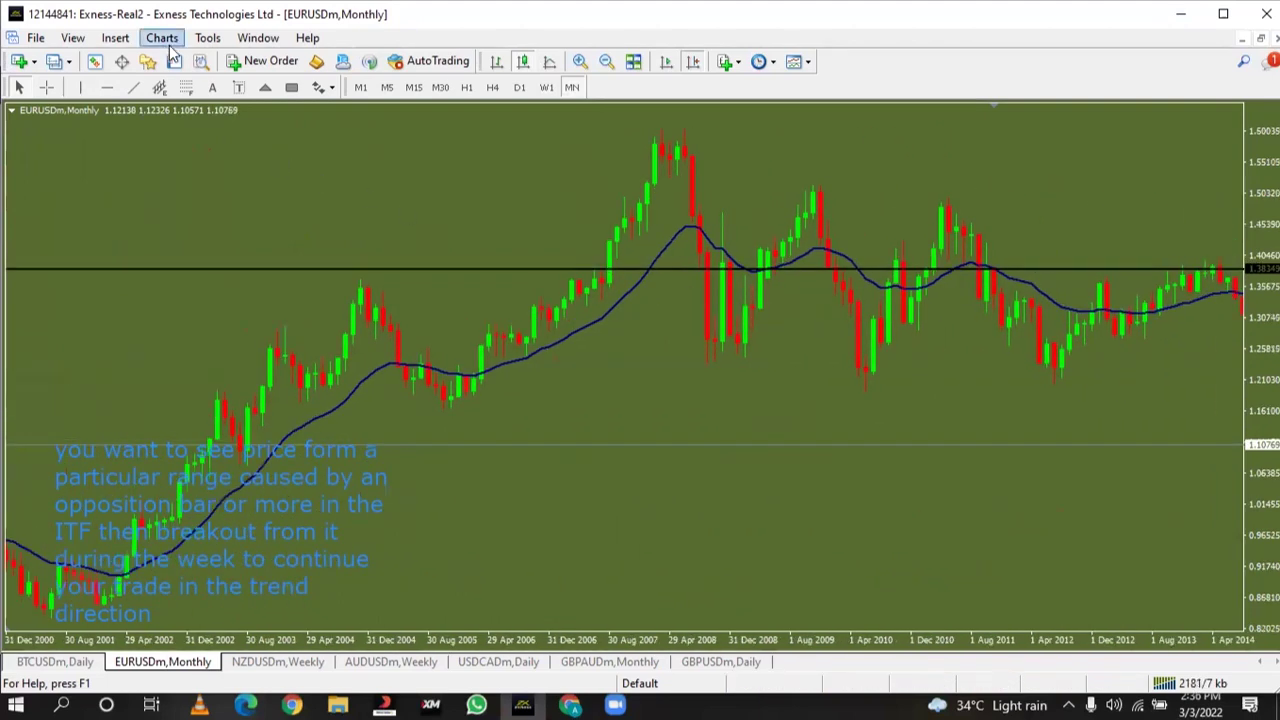
{"action": "left_click", "coordinate": [107, 87]}
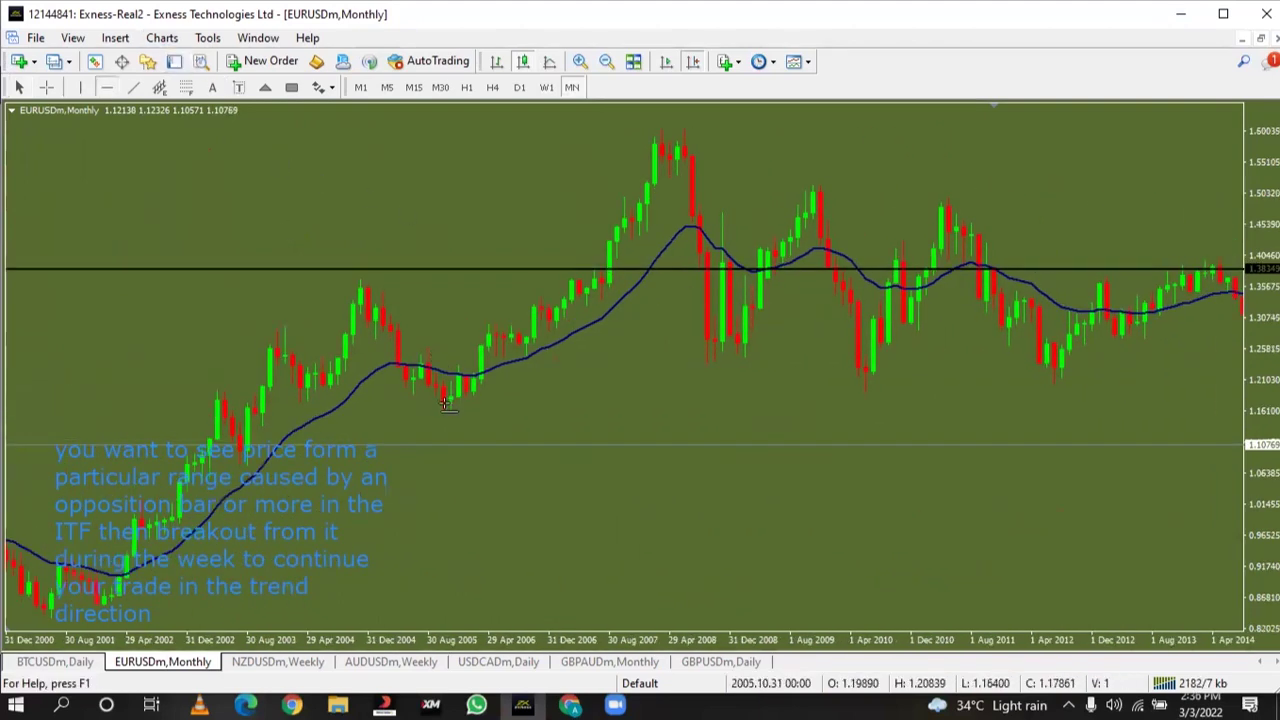
{"action": "left_click", "coordinate": [429, 347]}
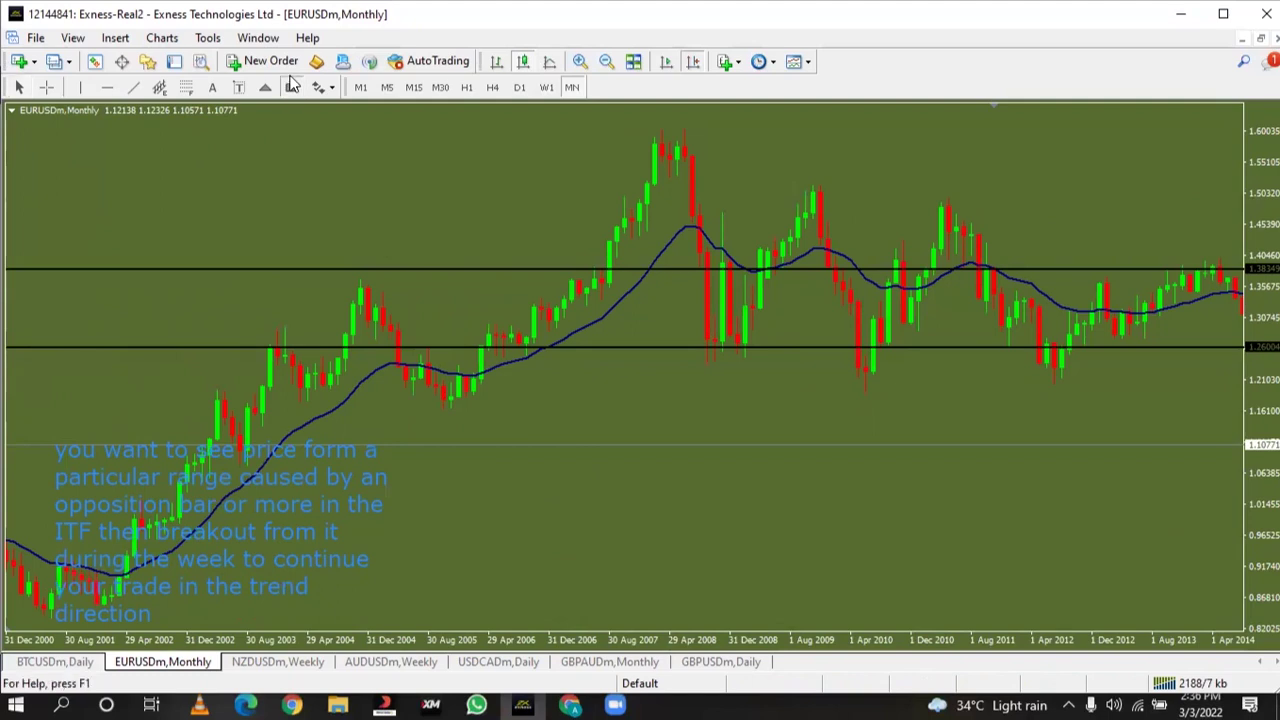
{"action": "left_click", "coordinate": [291, 87]}
{"action": "left_click_drag", "start_coordinate": [476, 329], "coordinate": [496, 345]}
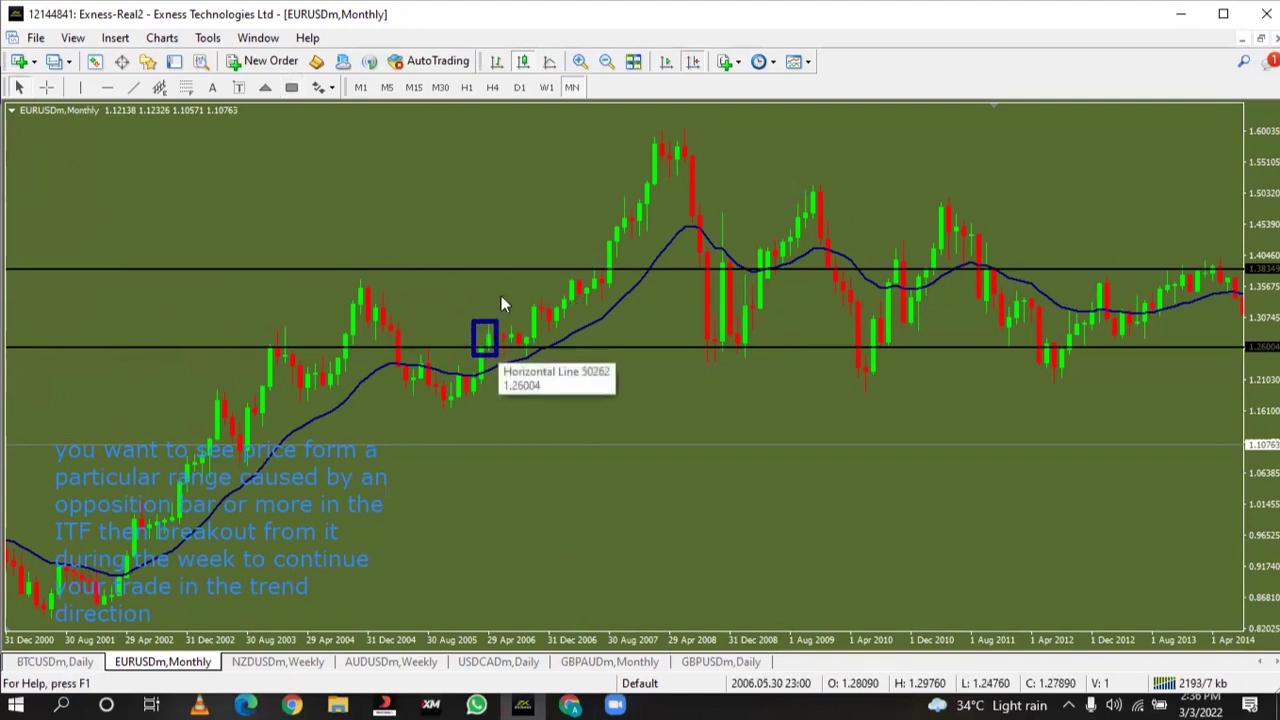
View the 2006 breakout on the weekly timeframe, then return to monthly and raise the lower horizontal line to about 1.265
{"action": "left_click", "coordinate": [546, 88]}
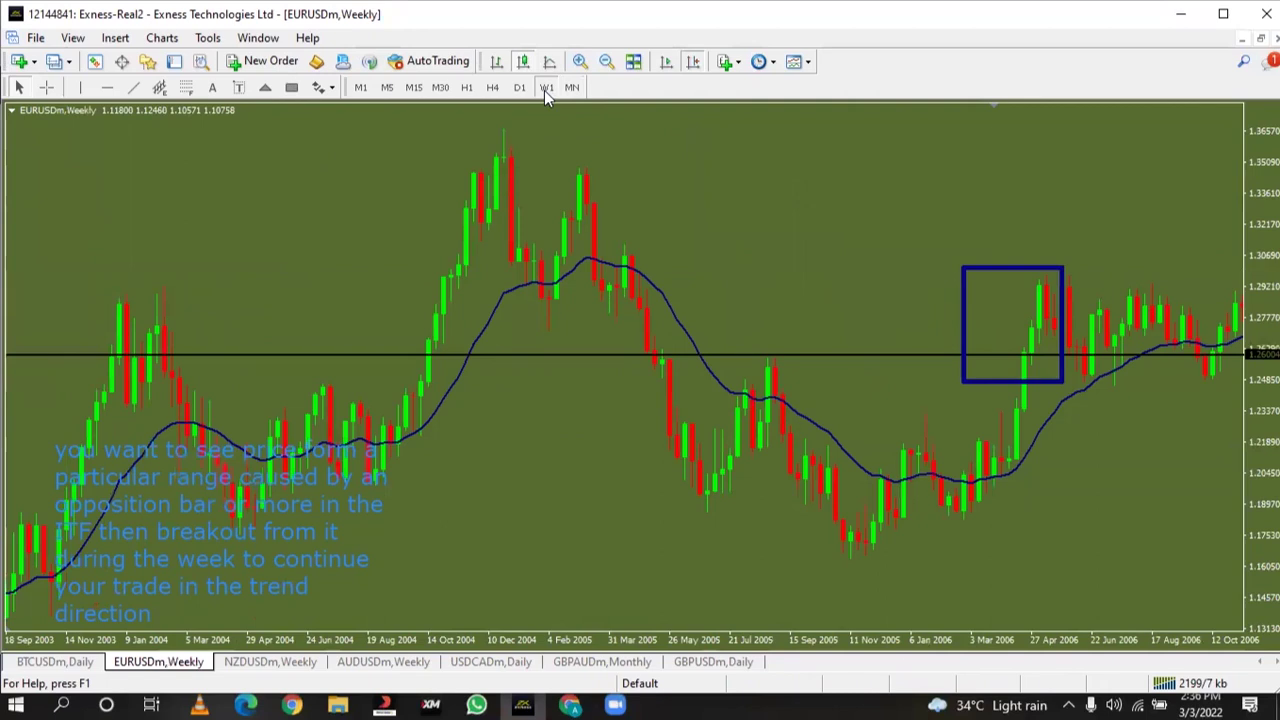
{"action": "key", "text": "Right"}
{"action": "key", "text": "Right"}
{"action": "key", "text": "Right"}
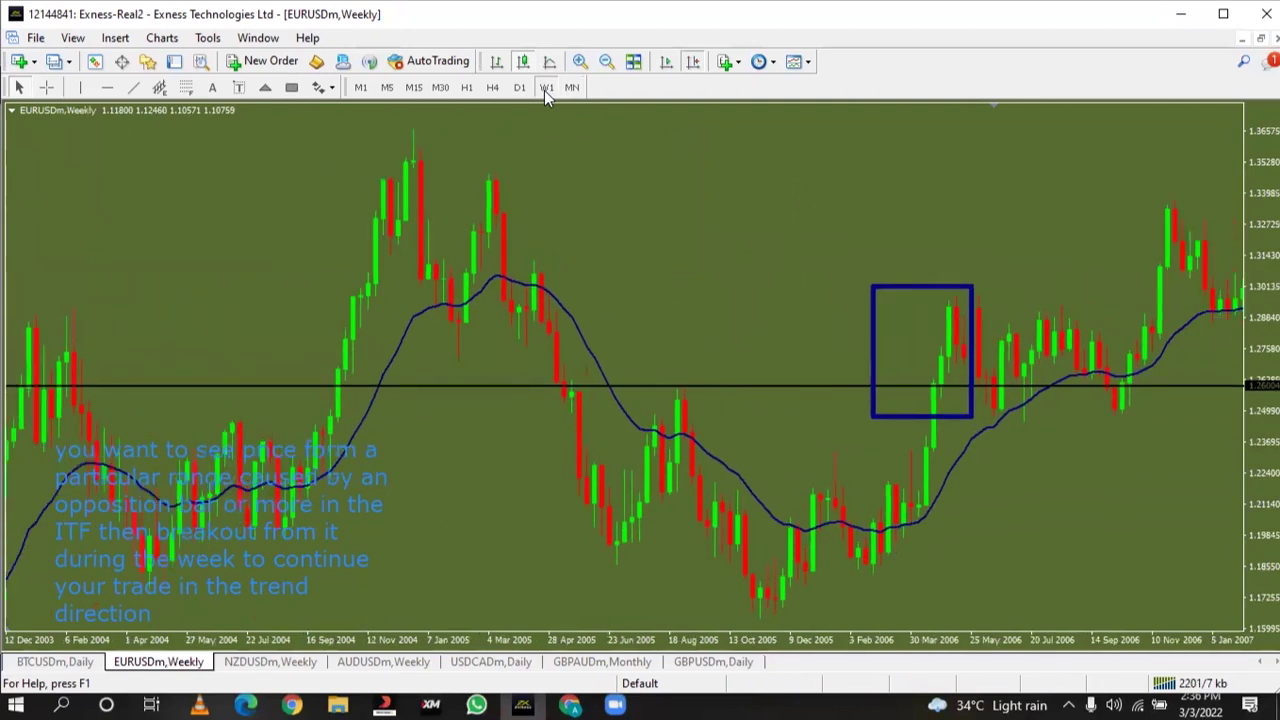
{"action": "left_click", "coordinate": [570, 88]}
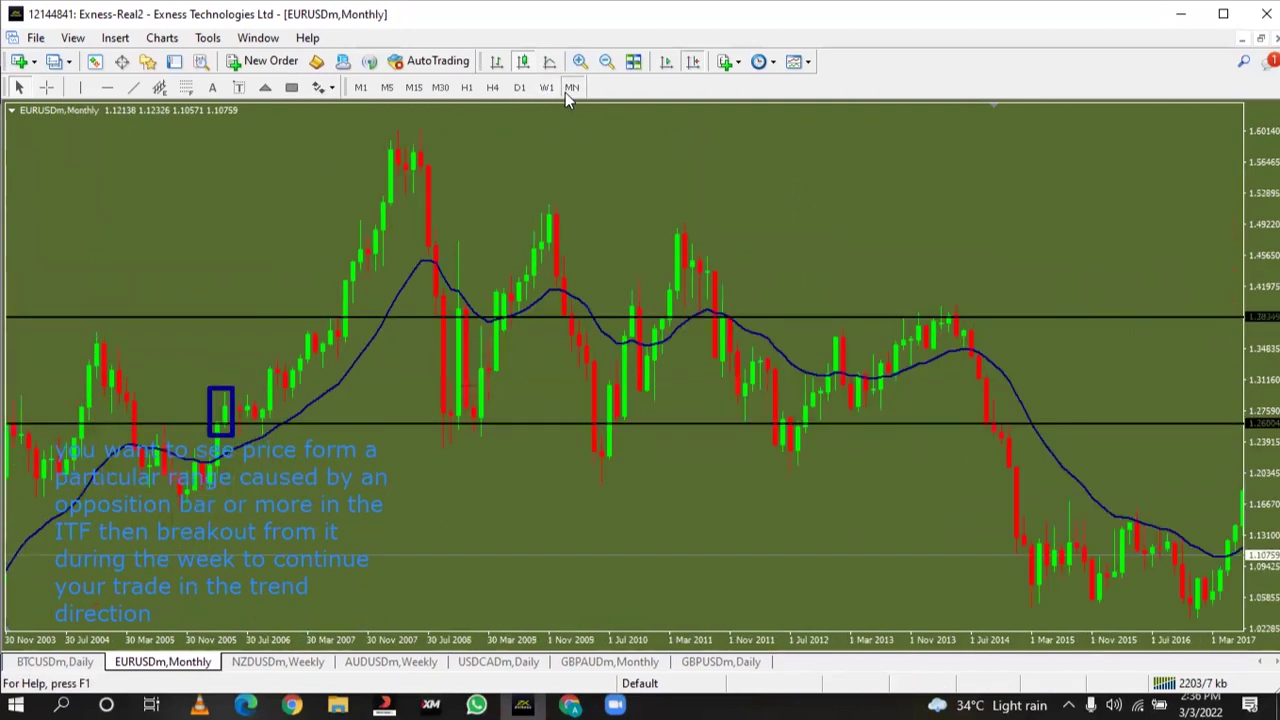
{"action": "double_click", "coordinate": [248, 425]}
{"action": "left_click_drag", "start_coordinate": [248, 425], "coordinate": [257, 423]}
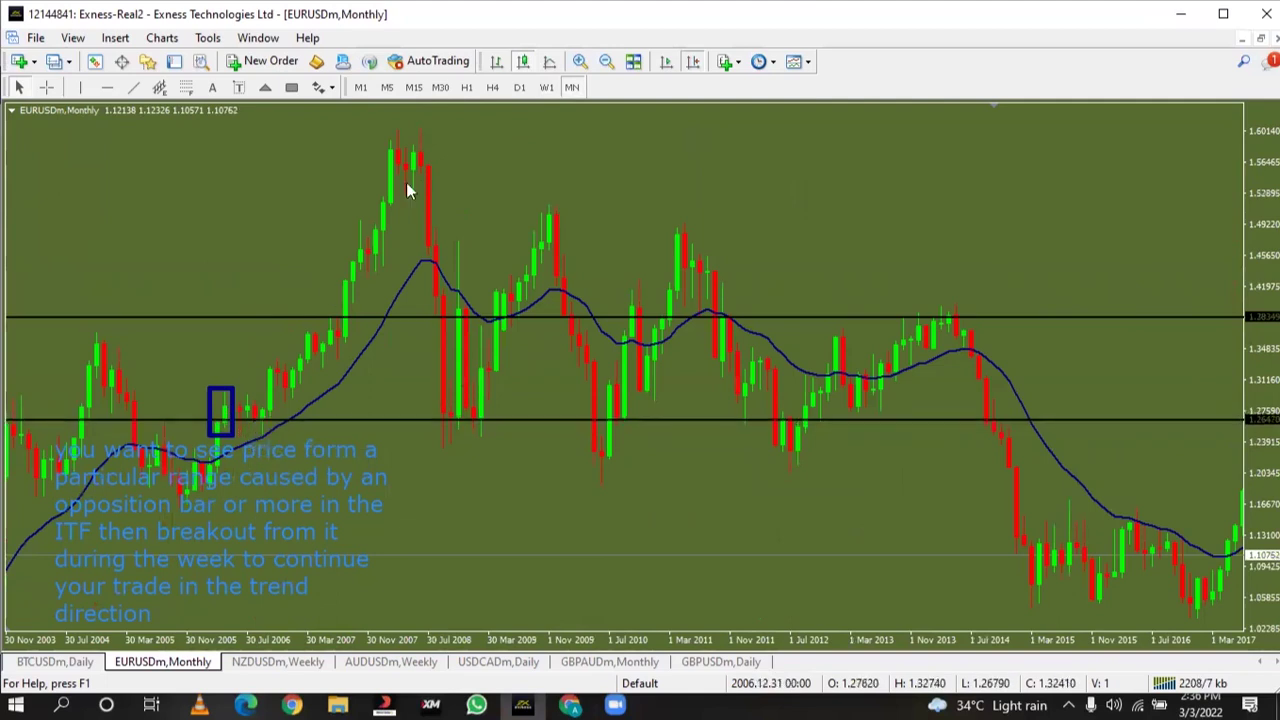
On the weekly timeframe, extend the 2006 rectangle to mid-July 2006 and measure the pullback from the range high to its low
{"action": "left_click", "coordinate": [545, 88]}
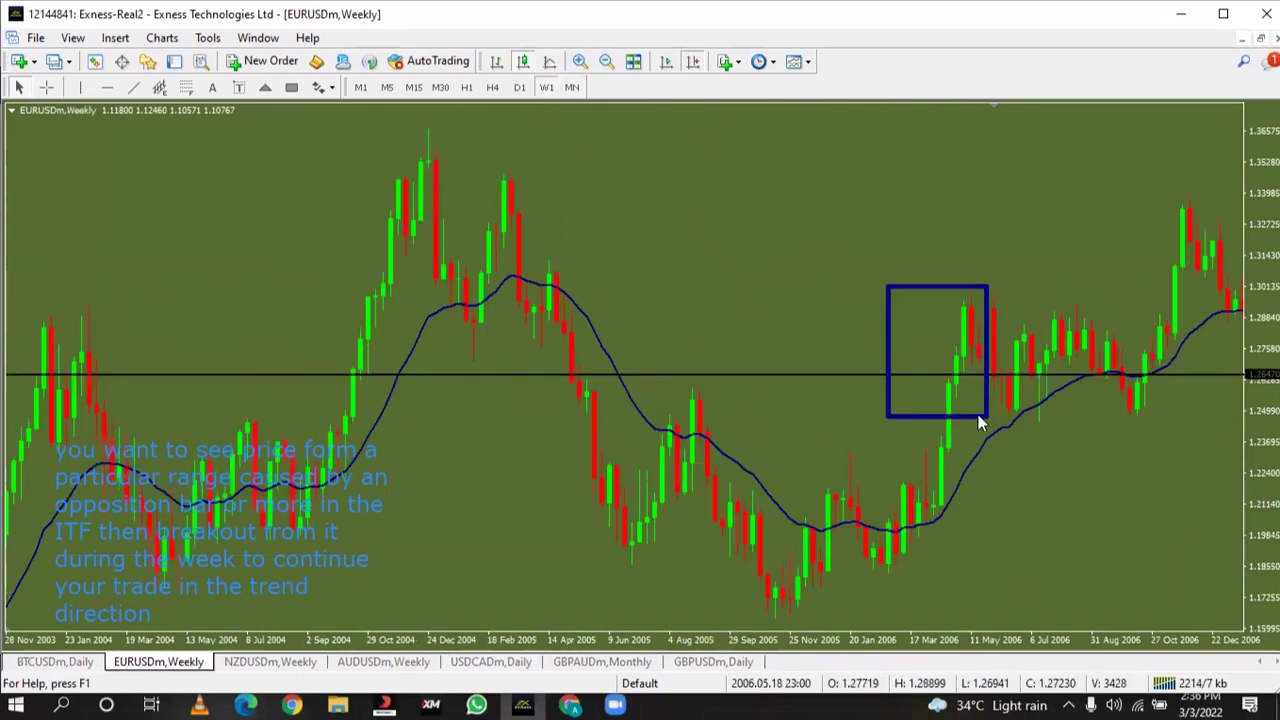
{"action": "left_click_drag", "start_coordinate": [980, 418], "coordinate": [1038, 422]}
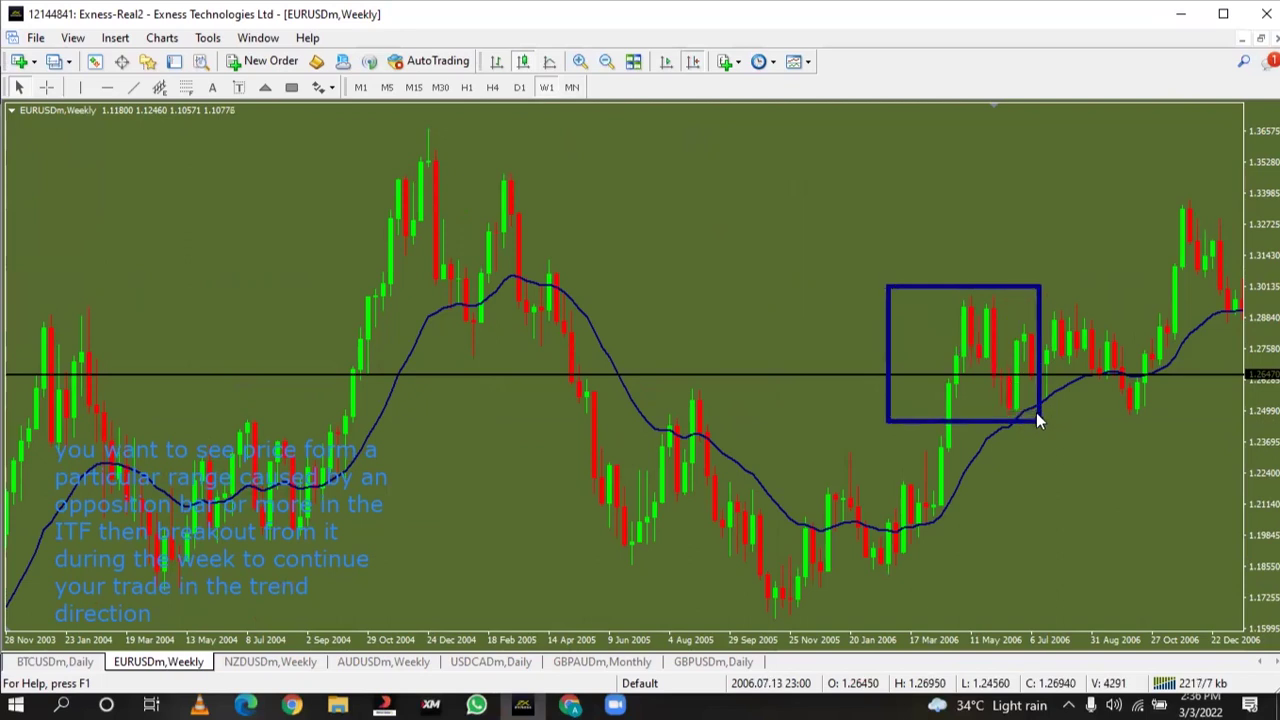
{"action": "left_click", "coordinate": [46, 87]}
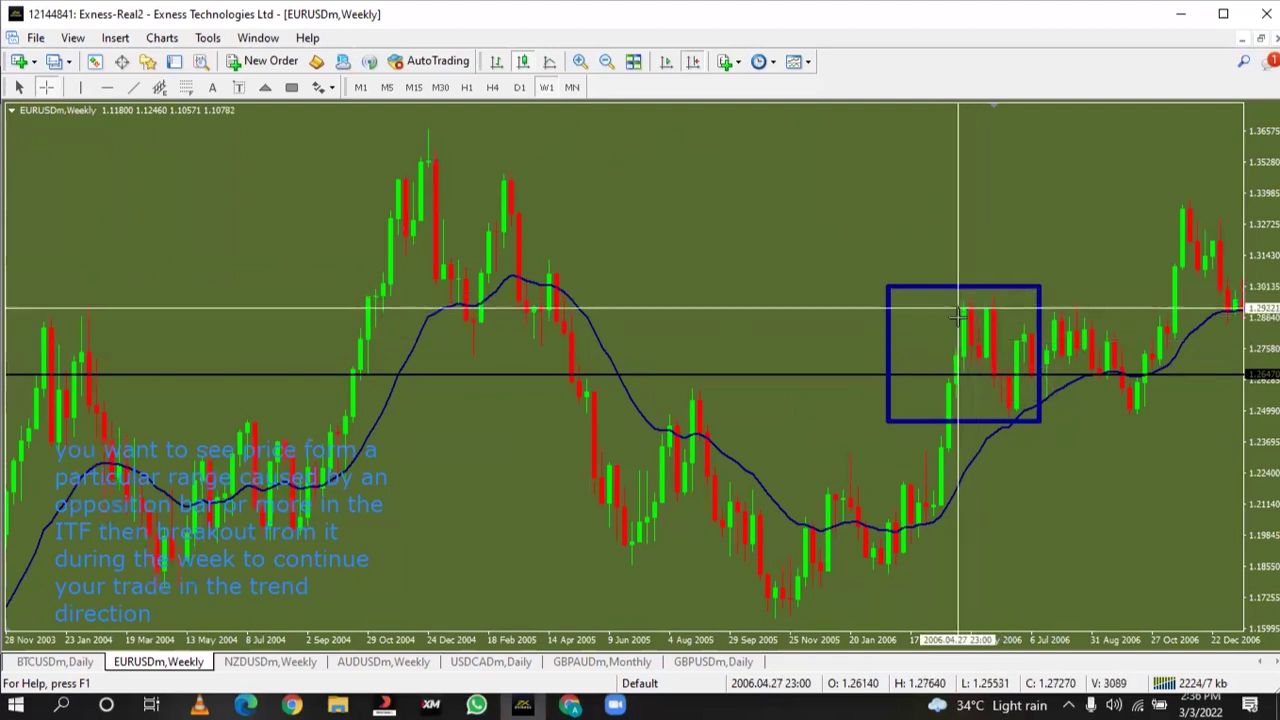
{"action": "left_click_drag", "start_coordinate": [972, 300], "coordinate": [1012, 420]}
{"action": "scroll", "coordinate": [1035, 447], "scroll_direction": "down", "scroll_amount": 5}
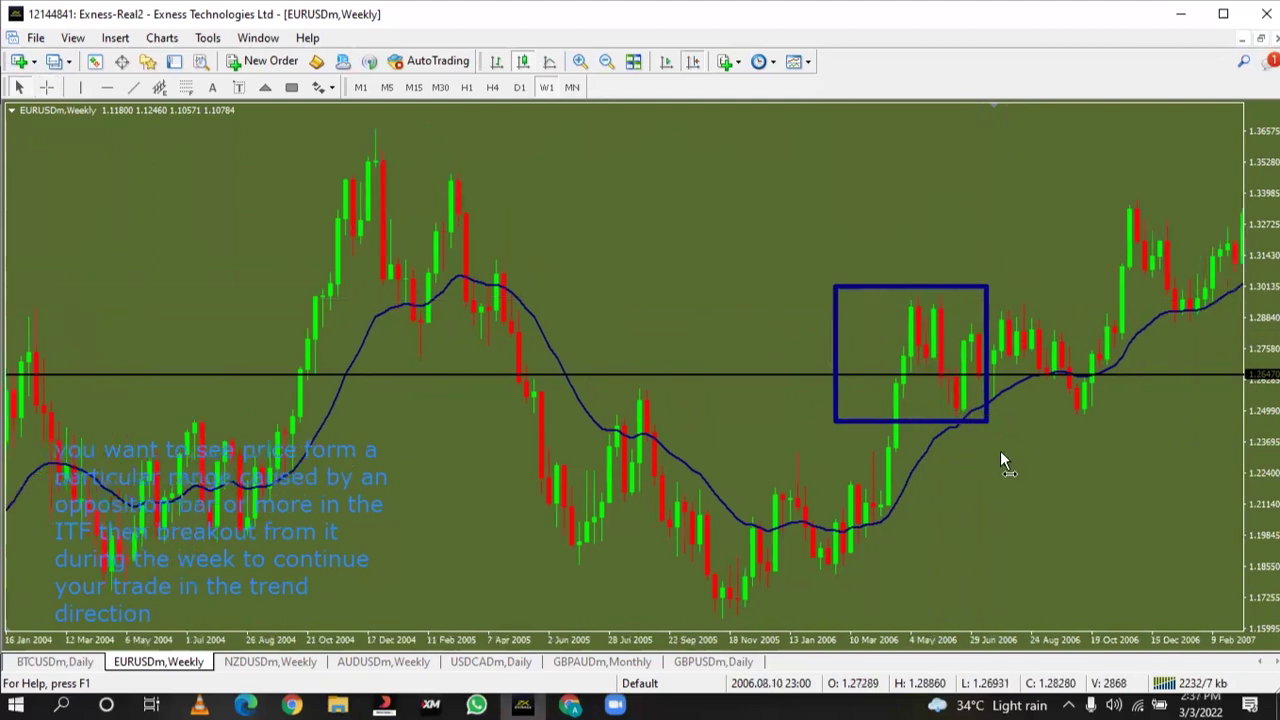
Place a horizontal line at about 1.297 along the 2006 weekly range high and draw a thin rectangle above it through early 2007
{"action": "left_click", "coordinate": [112, 86]}
{"action": "left_click", "coordinate": [720, 324]}
{"action": "left_click", "coordinate": [292, 88]}
{"action": "left_click_drag", "start_coordinate": [698, 307], "coordinate": [1025, 316]}
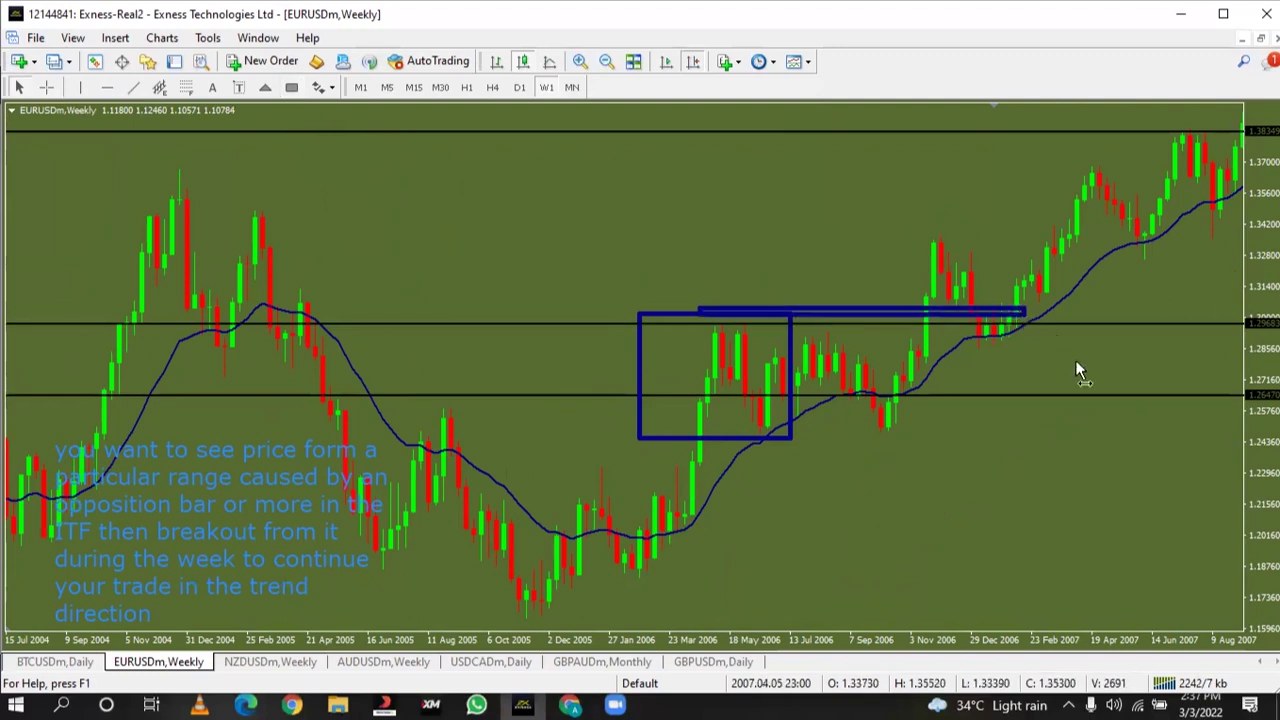
Measure the weekly price rise from the early 2007 breakout level to the 2008 highs with the crosshair
{"action": "scroll", "coordinate": [1075, 360], "scroll_direction": "down", "scroll_amount": 5}
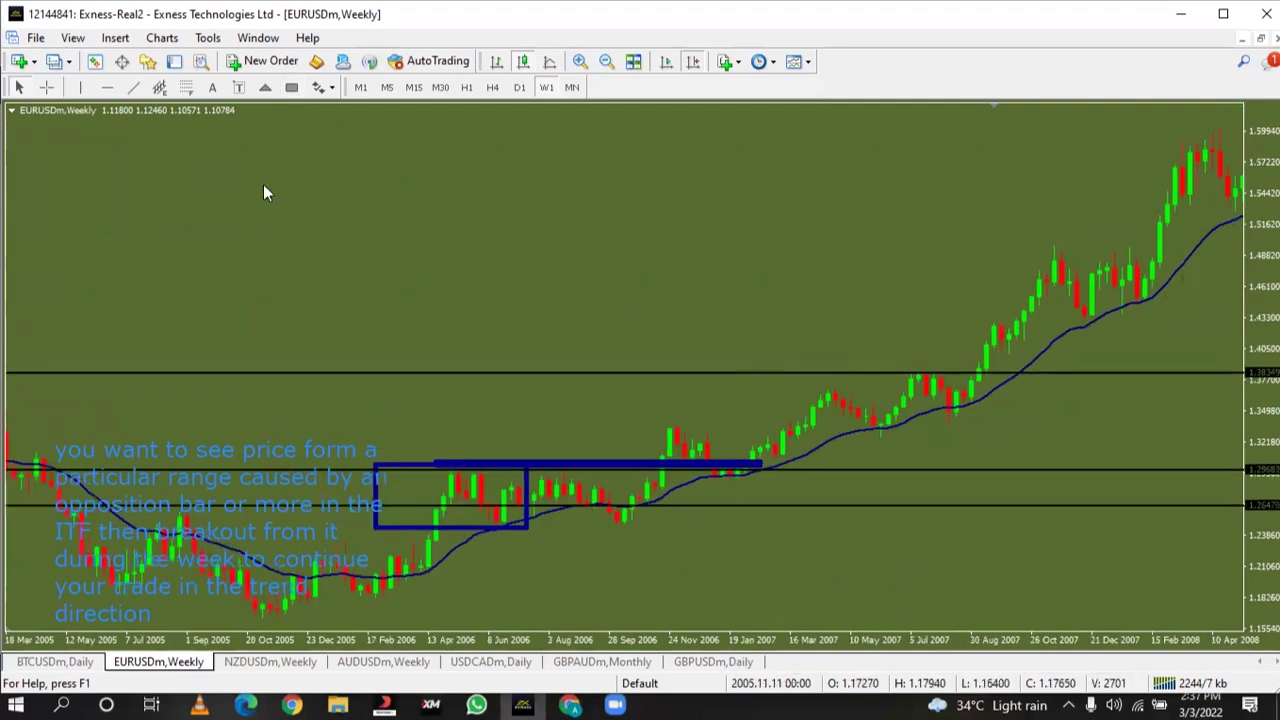
{"action": "left_click", "coordinate": [46, 87]}
{"action": "left_click_drag", "start_coordinate": [750, 468], "coordinate": [1190, 188]}
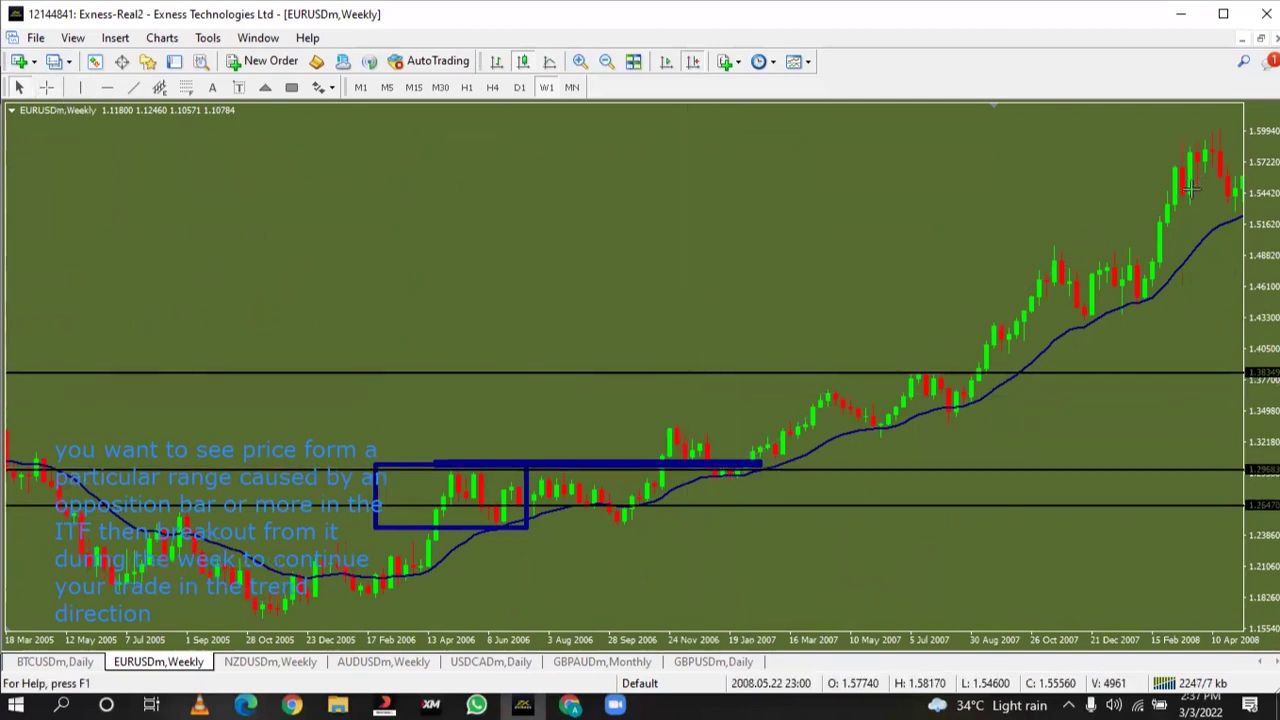
Return to the monthly timeframe and extend the 2006 range rectangle to early 2007 and slightly lower
{"action": "left_click", "coordinate": [576, 89]}
{"action": "left_click_drag", "start_coordinate": [203, 252], "coordinate": [248, 262]}
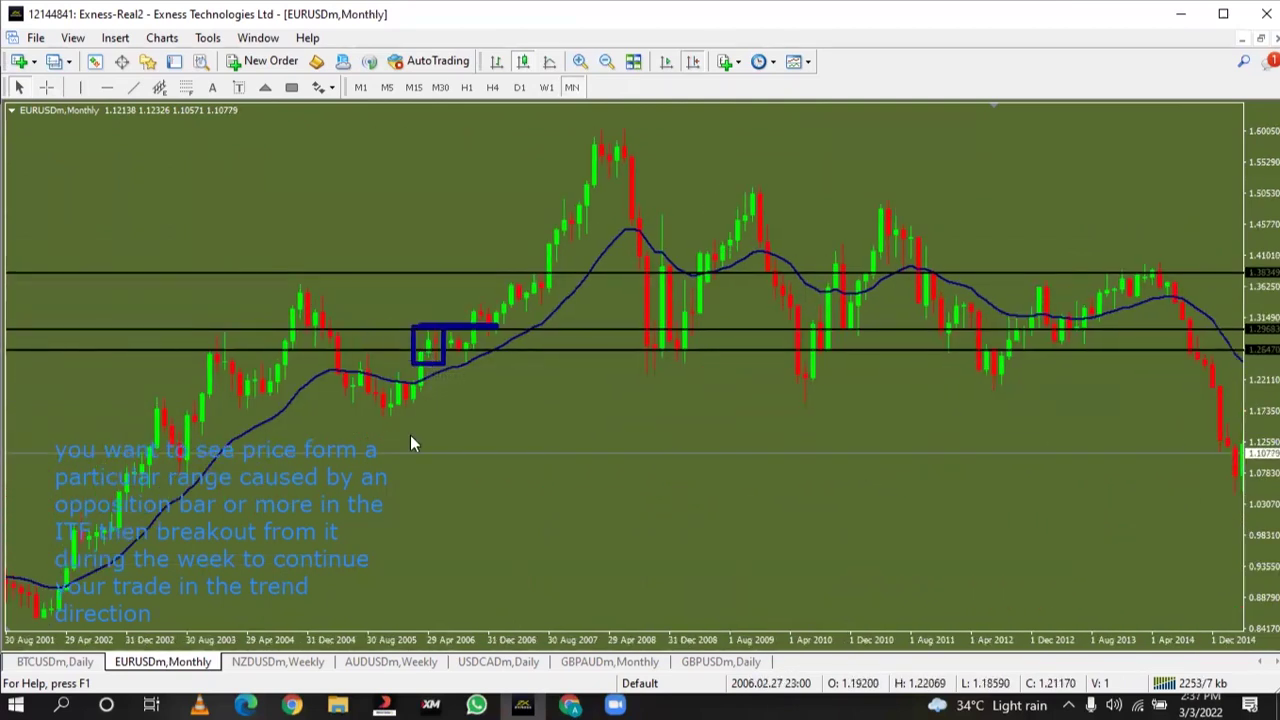
{"action": "double_click", "coordinate": [440, 361]}
{"action": "left_click_drag", "start_coordinate": [440, 361], "coordinate": [499, 371]}
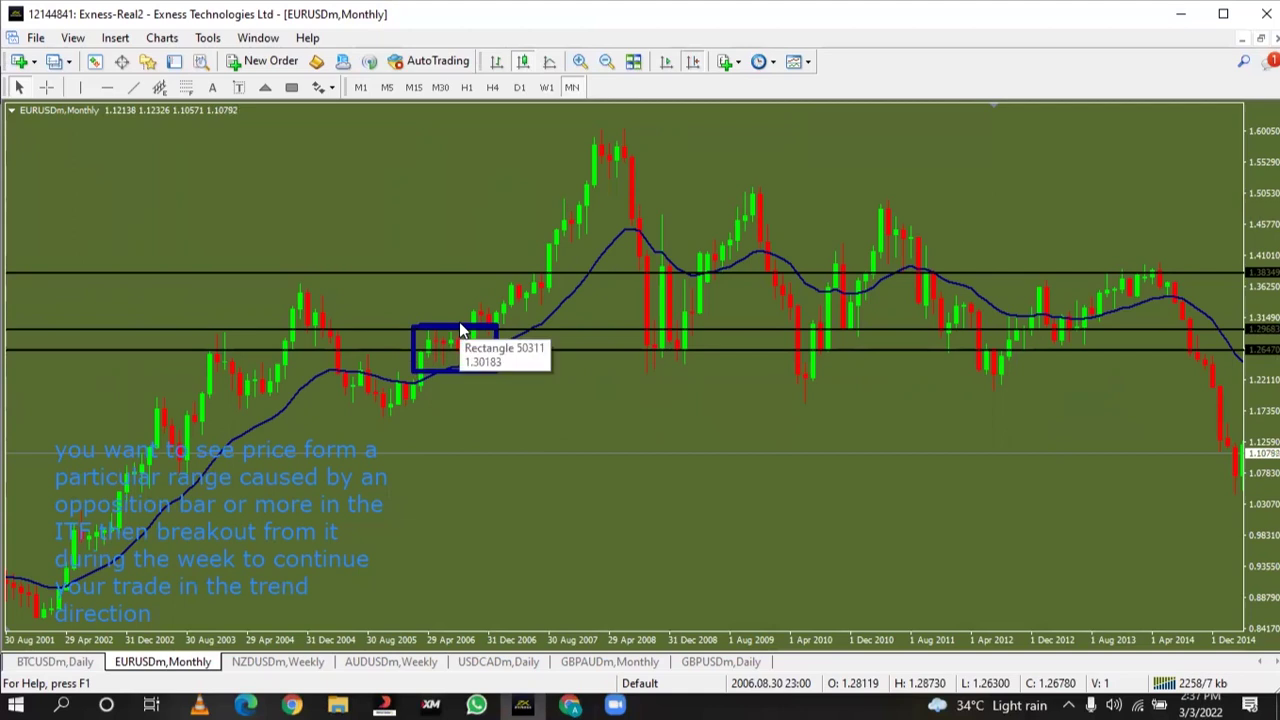
Delete both rectangles and all three horizontal lines from the monthly chart
{"action": "key", "text": "BackSpace"}
{"action": "key", "text": "BackSpace"}
{"action": "key", "text": "BackSpace"}
{"action": "key", "text": "BackSpace"}
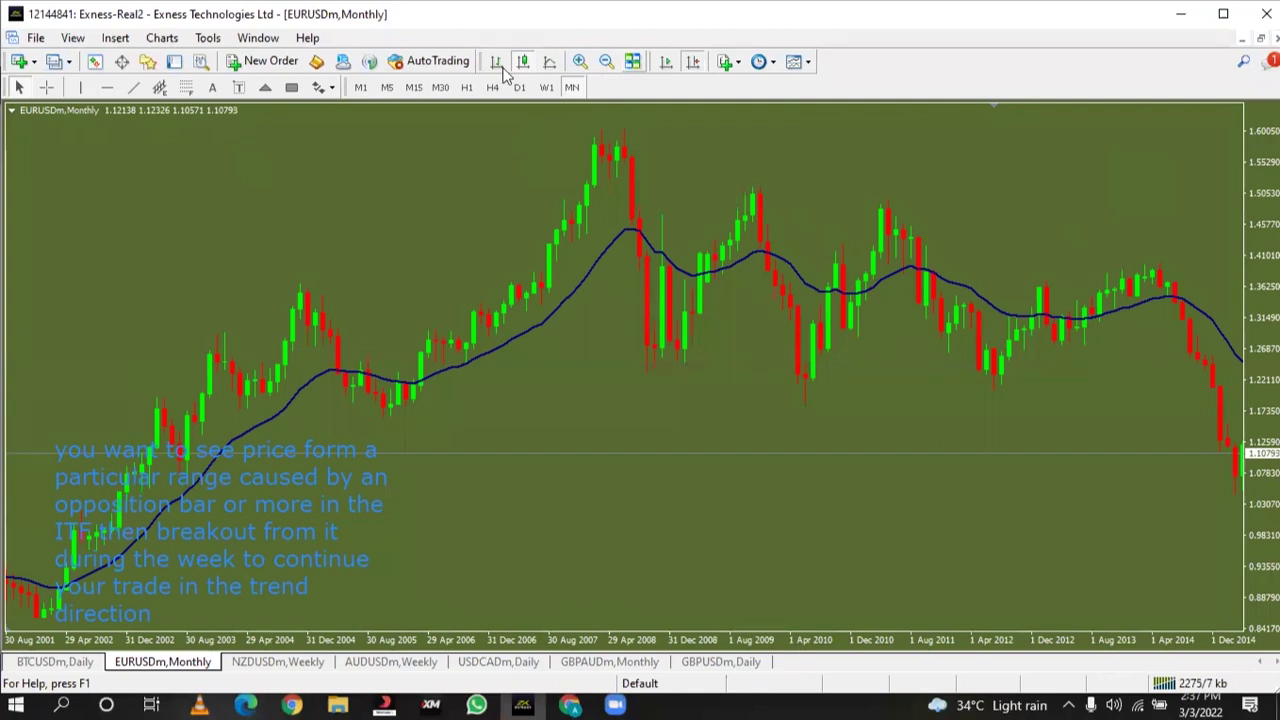
Sketch freehand a zigzag range under a resistance line, with a breakout, a small consolidation above it and a steep continuation upward
{"action": "mouse_move", "coordinate": [502, 477]}
{"action": "left_mouse_down"}
{"action": "mouse_move", "coordinate": [810, 461]}
{"action": "mouse_move", "coordinate": [580, 536]}
{"action": "mouse_move", "coordinate": [620, 477]}
{"action": "mouse_move", "coordinate": [688, 516]}
{"action": "mouse_move", "coordinate": [695, 476]}
{"action": "mouse_move", "coordinate": [760, 455]}
{"action": "mouse_move", "coordinate": [758, 422]}
{"action": "left_mouse_up"}
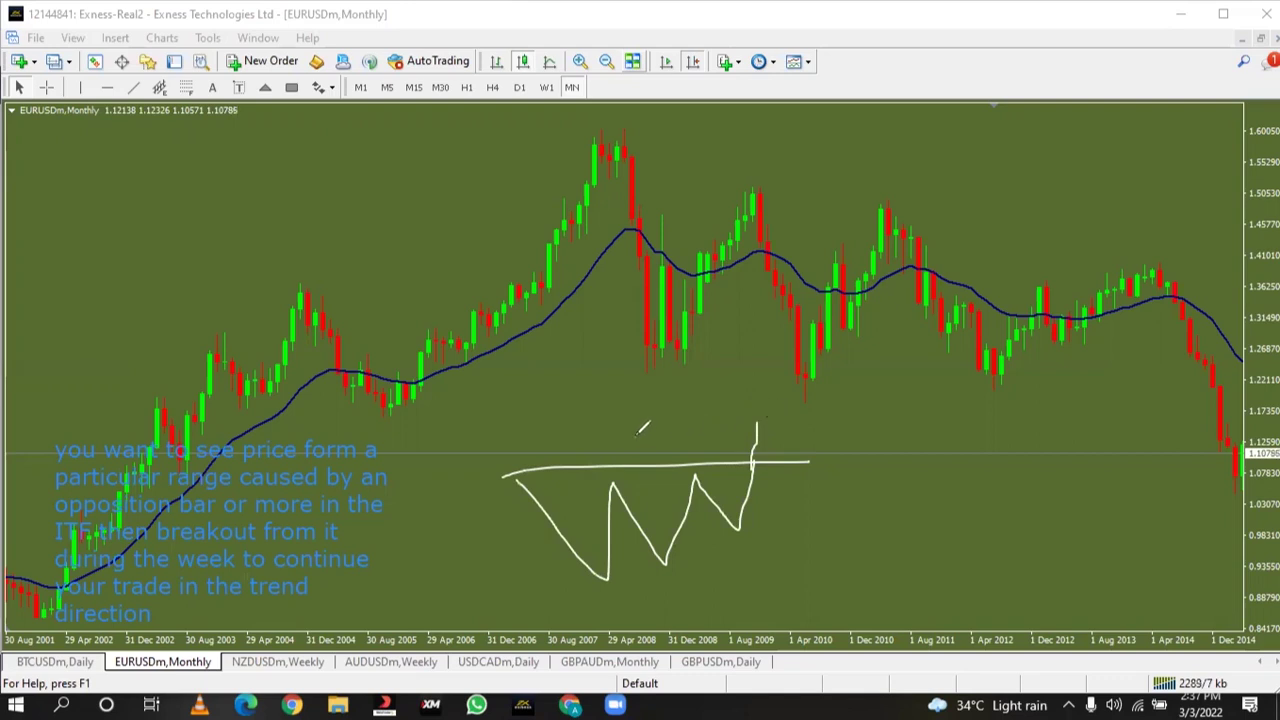
{"action": "mouse_move", "coordinate": [638, 446]}
{"action": "left_mouse_down"}
{"action": "mouse_move", "coordinate": [657, 430]}
{"action": "mouse_move", "coordinate": [664, 448]}
{"action": "left_mouse_up"}
{"action": "mouse_move", "coordinate": [757, 440]}
{"action": "left_mouse_down"}
{"action": "mouse_move", "coordinate": [764, 425]}
{"action": "mouse_move", "coordinate": [786, 430]}
{"action": "mouse_move", "coordinate": [740, 422]}
{"action": "mouse_move", "coordinate": [798, 420]}
{"action": "mouse_move", "coordinate": [788, 426]}
{"action": "mouse_move", "coordinate": [810, 290]}
{"action": "left_mouse_up"}
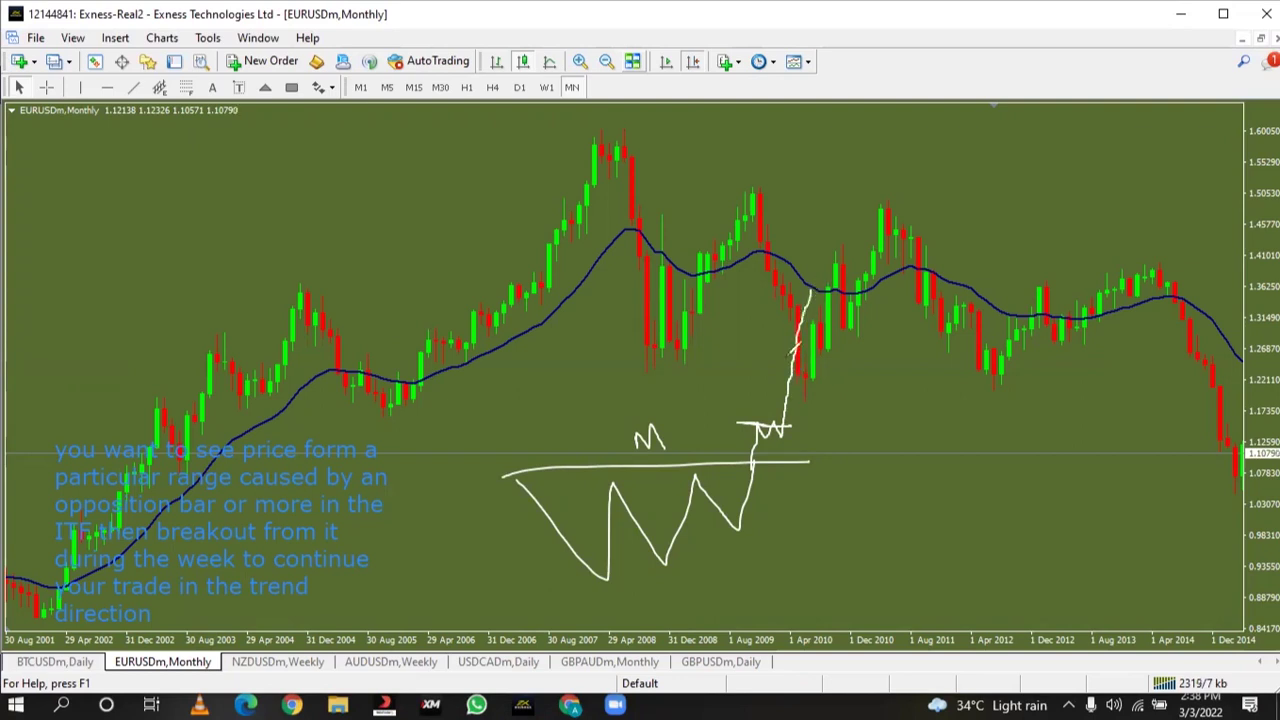
Sketch a vertical divider and, beside it, a second zigzag that breaks its level, falls back below it and rises sharply again
{"action": "left_click_drag", "start_coordinate": [848, 388], "coordinate": [864, 578]}
{"action": "mouse_move", "coordinate": [900, 478]}
{"action": "left_mouse_down"}
{"action": "mouse_move", "coordinate": [943, 555]}
{"action": "mouse_move", "coordinate": [1003, 520]}
{"action": "mouse_move", "coordinate": [1030, 418]}
{"action": "left_mouse_up"}
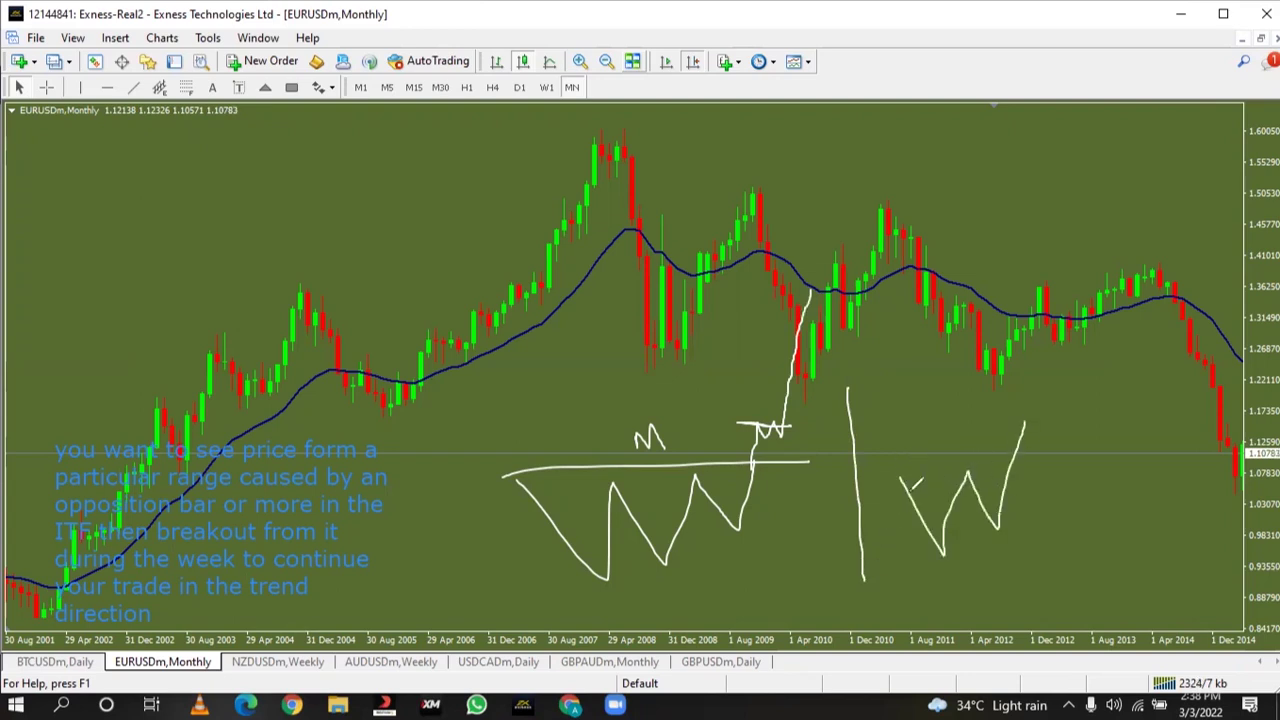
{"action": "mouse_move", "coordinate": [882, 487]}
{"action": "left_mouse_down"}
{"action": "mouse_move", "coordinate": [1050, 482]}
{"action": "mouse_move", "coordinate": [1031, 428]}
{"action": "mouse_move", "coordinate": [1050, 503]}
{"action": "mouse_move", "coordinate": [1071, 491]}
{"action": "mouse_move", "coordinate": [1066, 552]}
{"action": "mouse_move", "coordinate": [1092, 524]}
{"action": "mouse_move", "coordinate": [1096, 558]}
{"action": "mouse_move", "coordinate": [1106, 402]}
{"action": "left_mouse_up"}
{"action": "mouse_move", "coordinate": [1108, 396]}
{"action": "left_mouse_down"}
{"action": "mouse_move", "coordinate": [1120, 382]}
{"action": "mouse_move", "coordinate": [1110, 373]}
{"action": "left_mouse_up"}
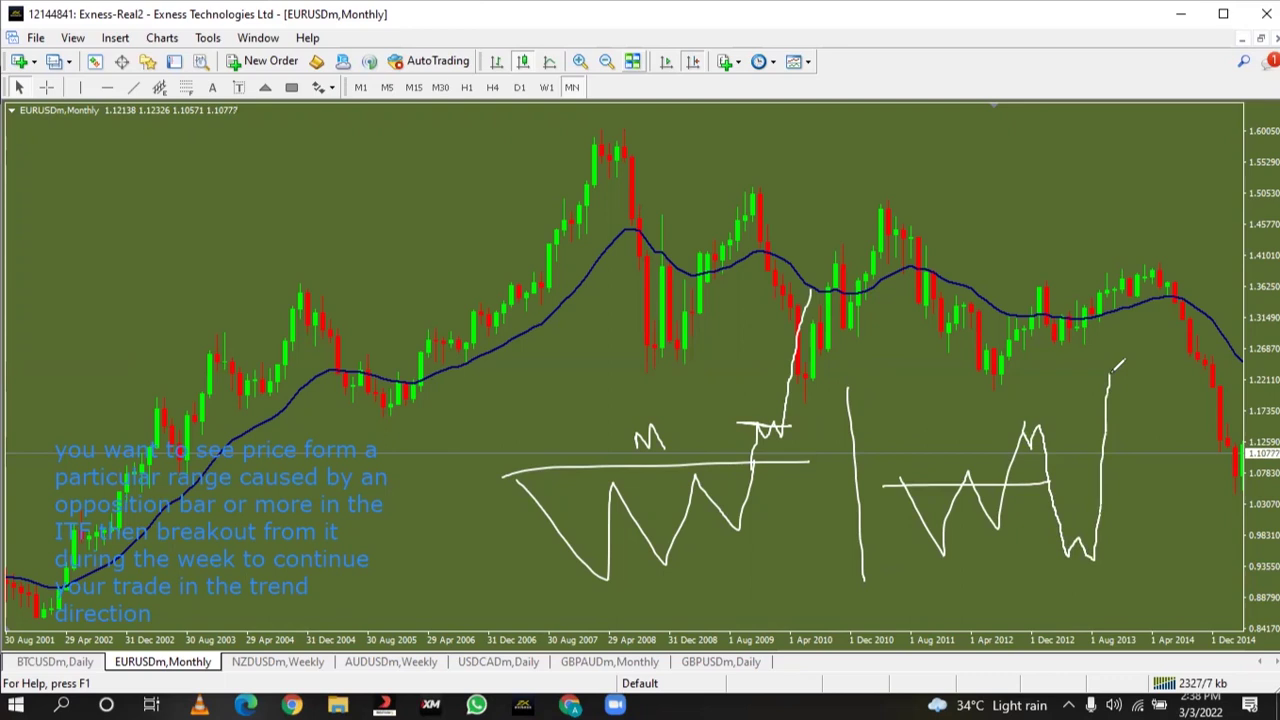
Box the small consolidation above the second sketch's level, undo a stray stroke and draw the breakout continuing upward from the box
{"action": "mouse_move", "coordinate": [994, 425]}
{"action": "left_mouse_down"}
{"action": "mouse_move", "coordinate": [1068, 424]}
{"action": "mouse_move", "coordinate": [1002, 440]}
{"action": "mouse_move", "coordinate": [1025, 458]}
{"action": "mouse_move", "coordinate": [1066, 440]}
{"action": "mouse_move", "coordinate": [1030, 422]}
{"action": "mouse_move", "coordinate": [998, 426]}
{"action": "left_mouse_up"}
{"action": "left_click_drag", "start_coordinate": [1008, 418], "coordinate": [1068, 396]}
{"action": "key", "text": "ctrl+z"}
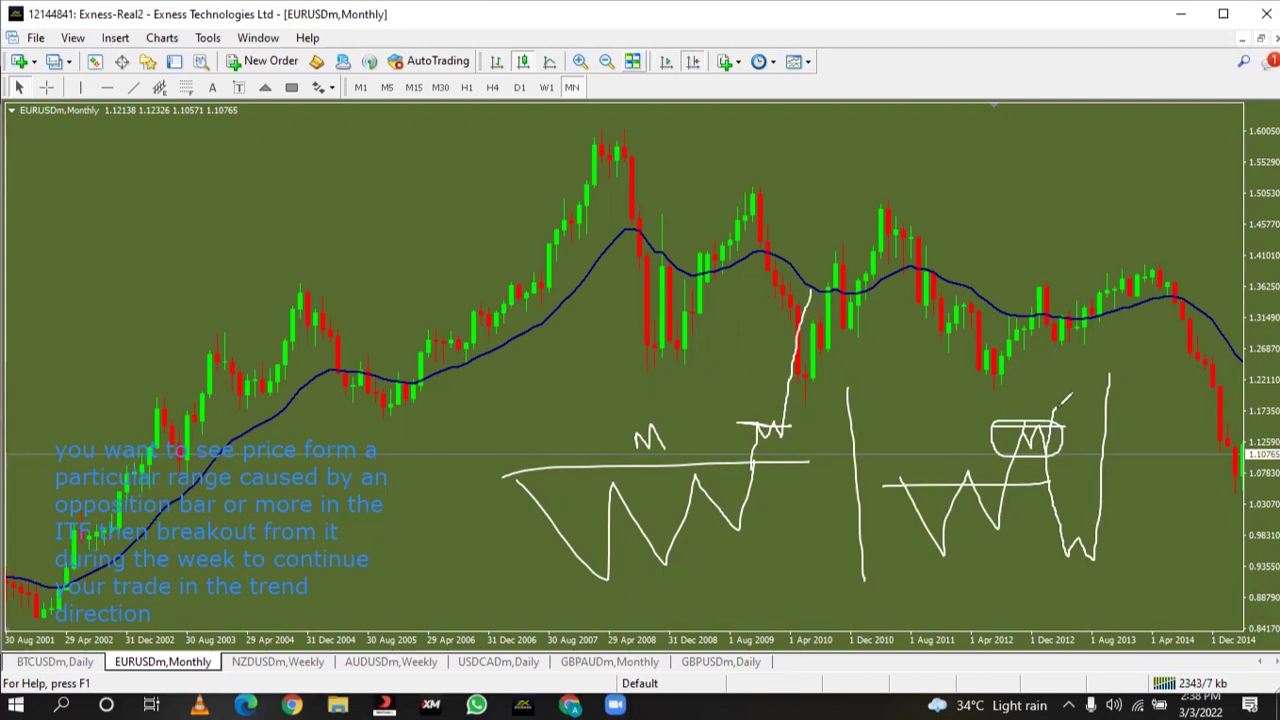
{"action": "left_click_drag", "start_coordinate": [1058, 416], "coordinate": [1096, 334]}
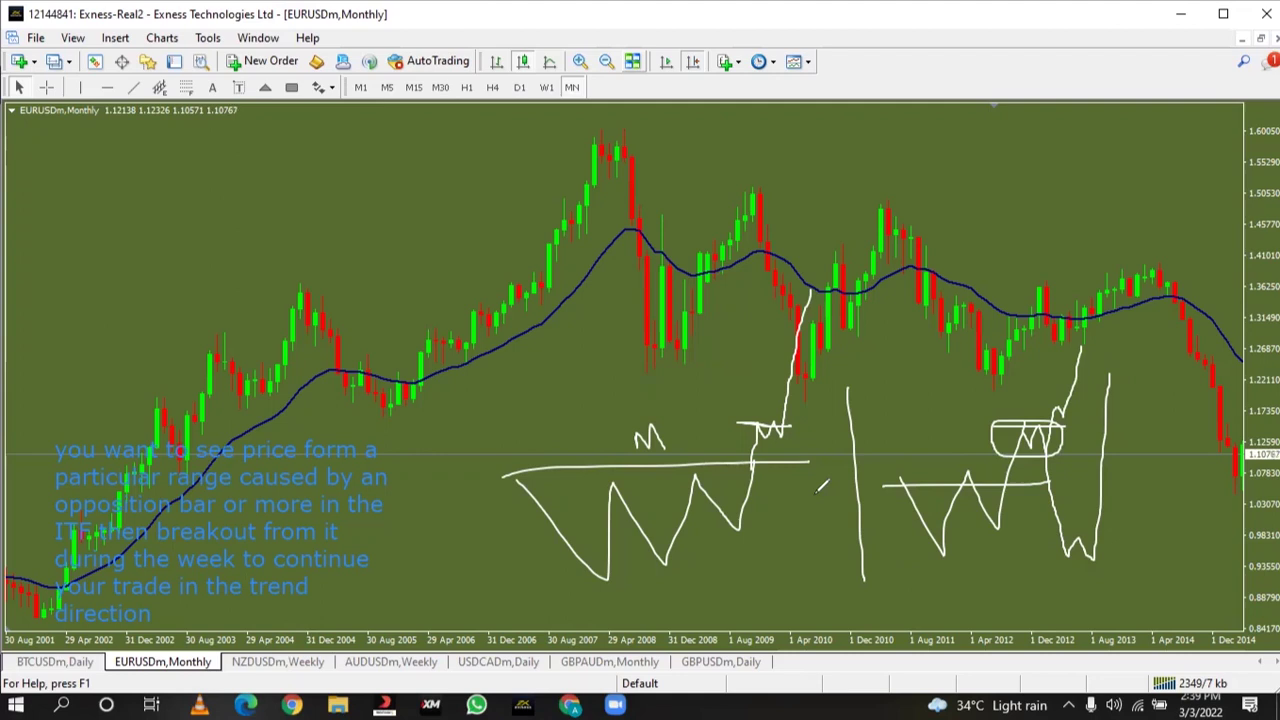
Add a falling leg and a short level line above the first sketch's small zigzag, undoing the last stroke
{"action": "mouse_move", "coordinate": [658, 434]}
{"action": "left_mouse_down"}
{"action": "mouse_move", "coordinate": [668, 444]}
{"action": "mouse_move", "coordinate": [618, 436]}
{"action": "mouse_move", "coordinate": [588, 368]}
{"action": "mouse_move", "coordinate": [668, 362]}
{"action": "left_mouse_up"}
{"action": "key", "text": "ctrl+z"}
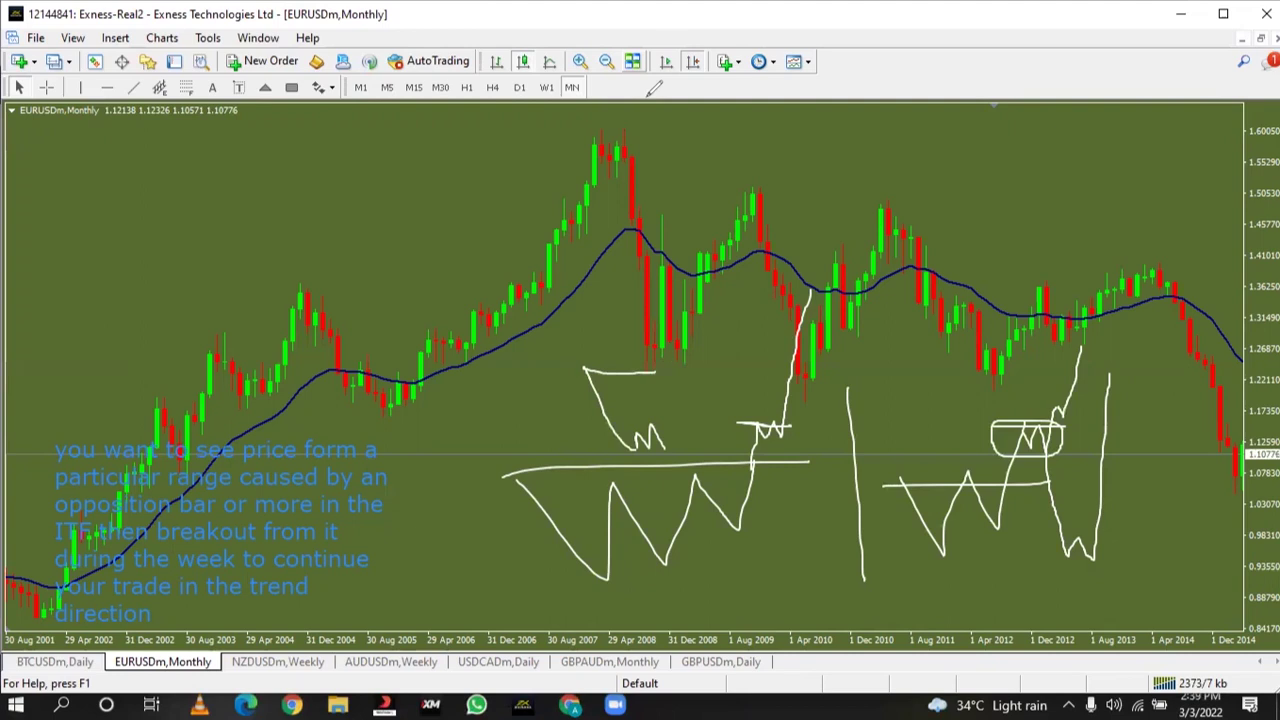